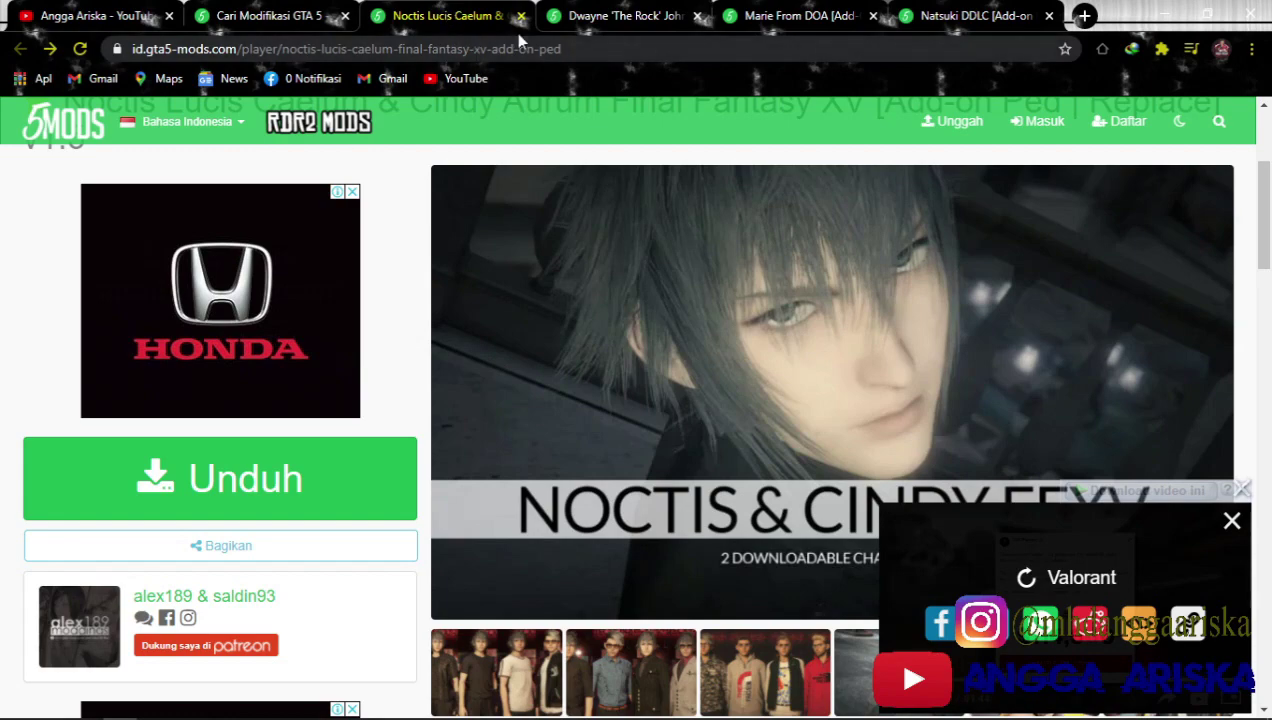
Step: Review the Dwayne 'The Rock' Johnson, Marie From DOA and Natsuki DDLC mod pages, the add-on ped search results and the Noctis page
left_click(612, 15)
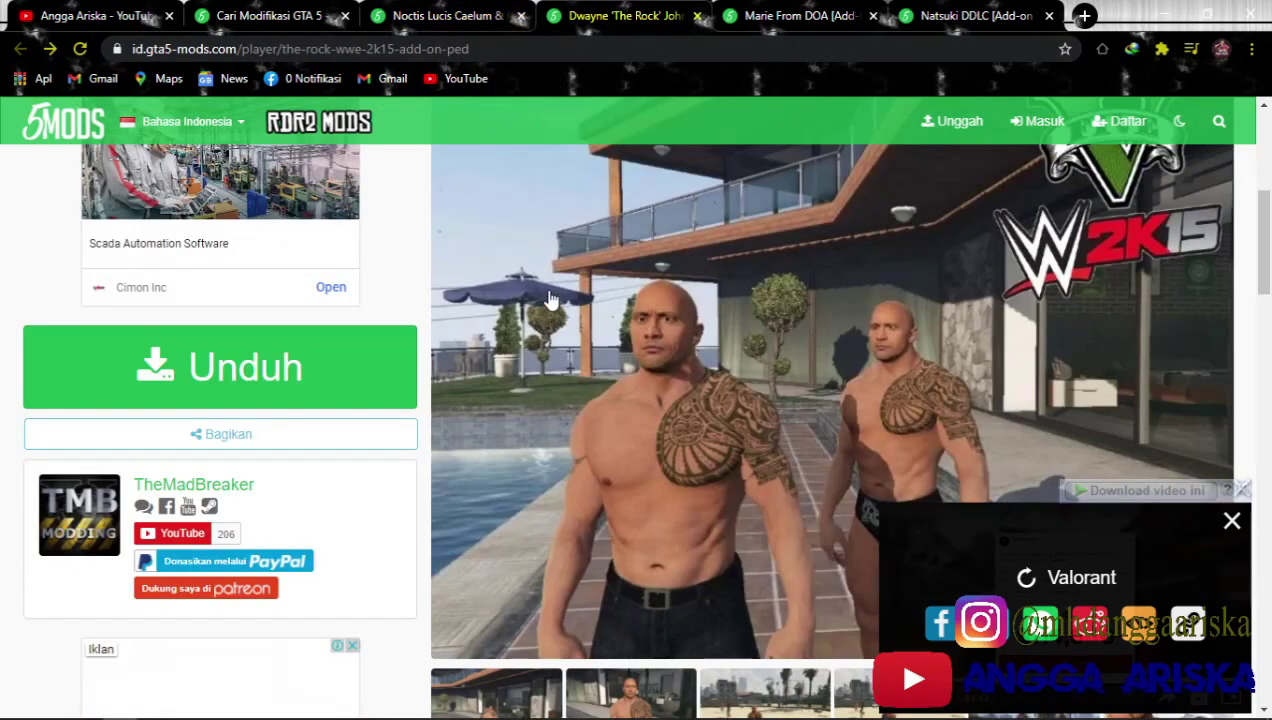
scroll(550, 305, "up", 1)
scroll(550, 305, "down", 1)
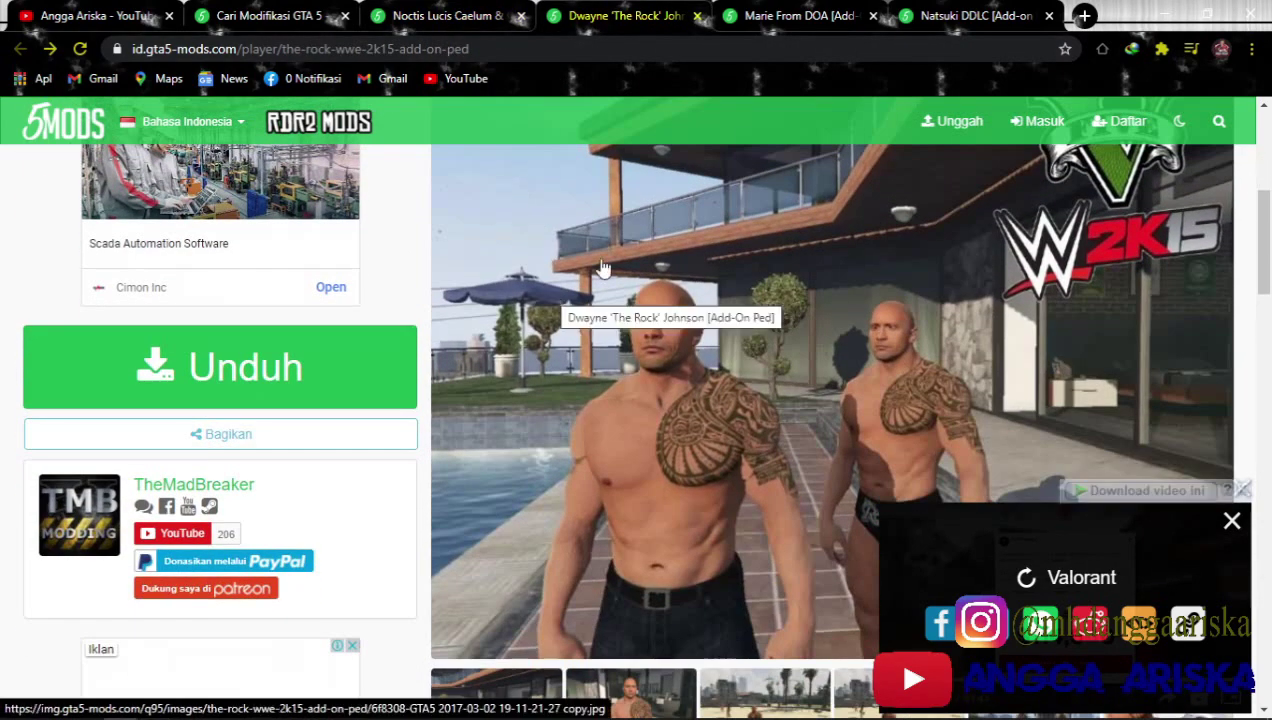
key("ctrl+Tab")
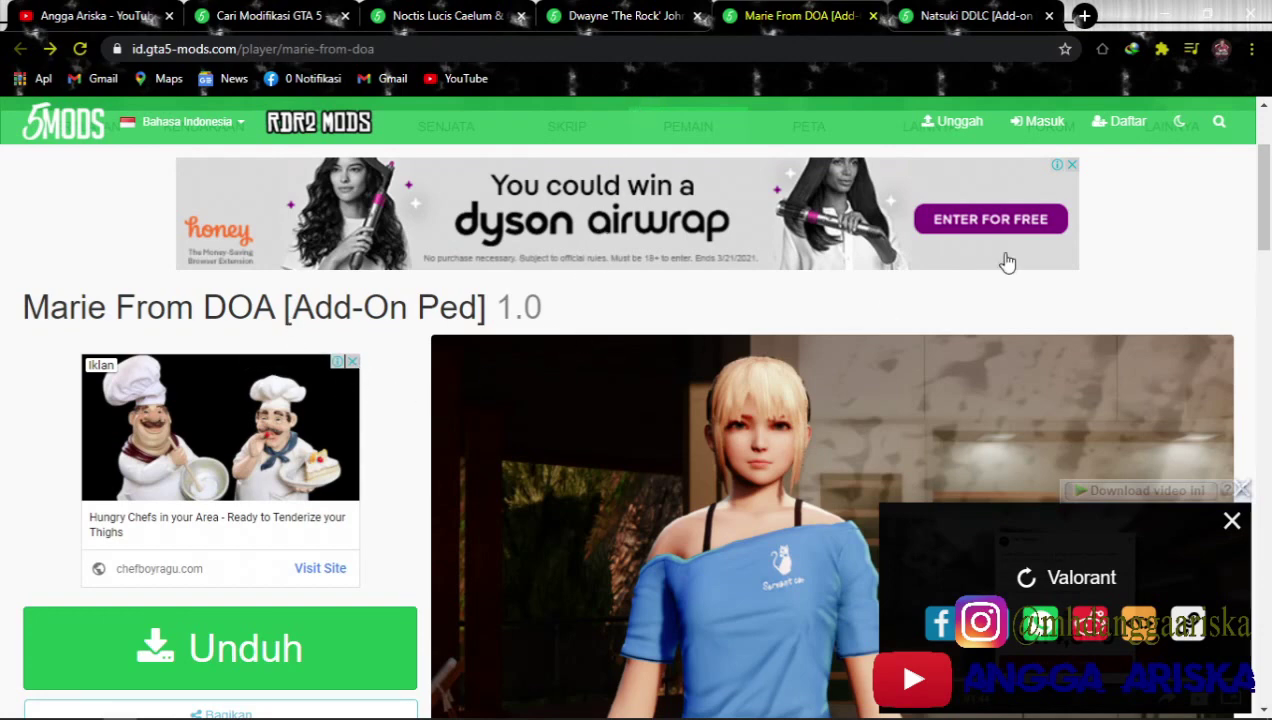
left_click(975, 16)
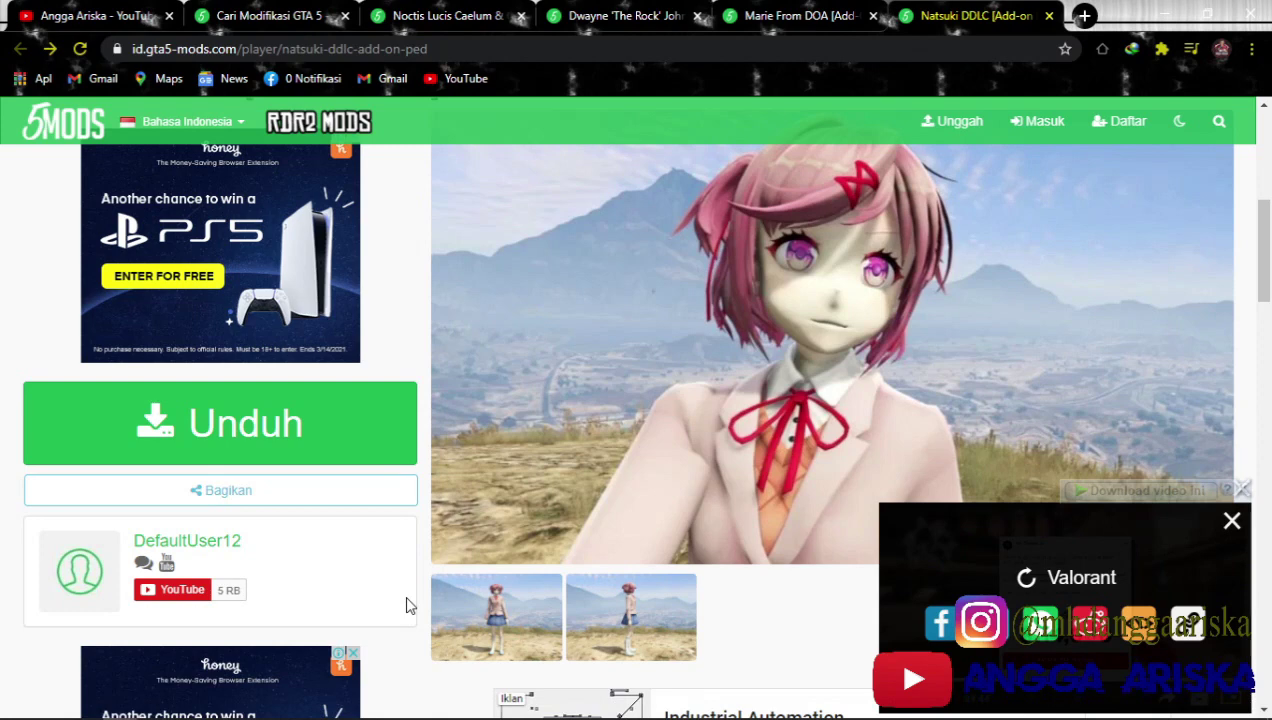
left_click(262, 16)
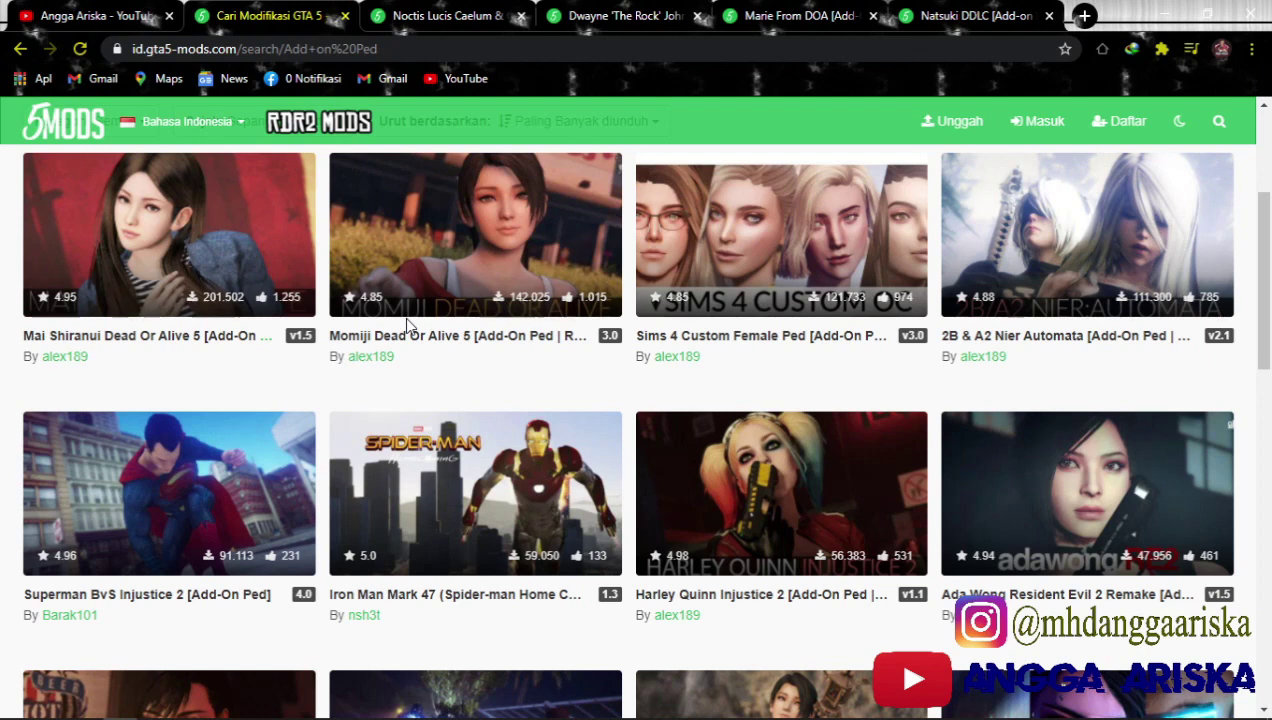
key("ctrl+Tab")
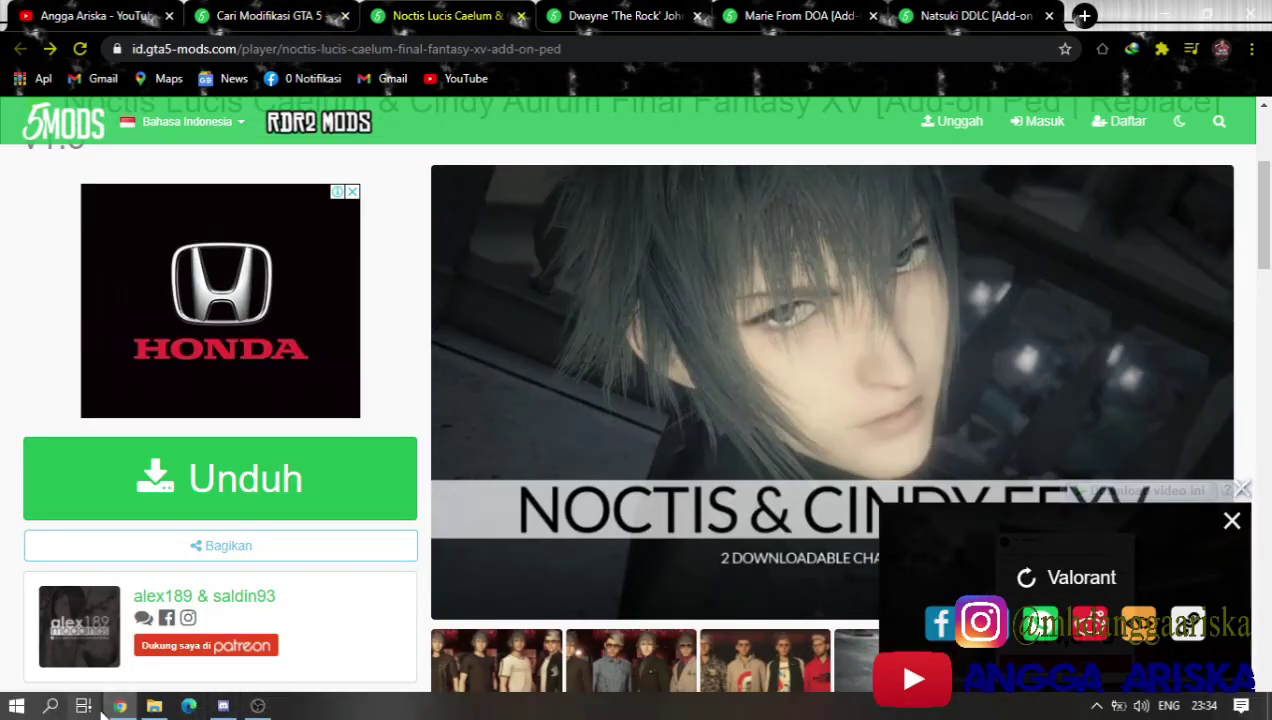
Step: Switch to File Explorer and examine the downloaded ped archives in the Compressed folder
left_click(154, 706)
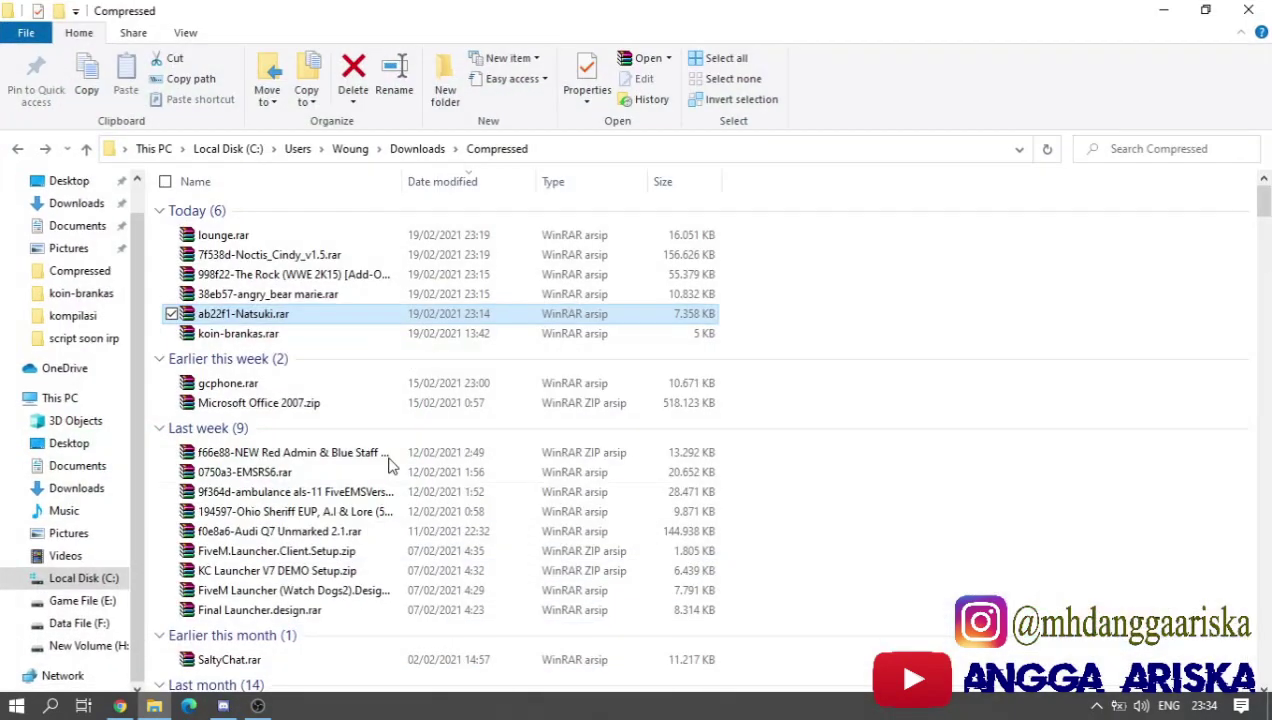
left_click(277, 296, "ctrl")
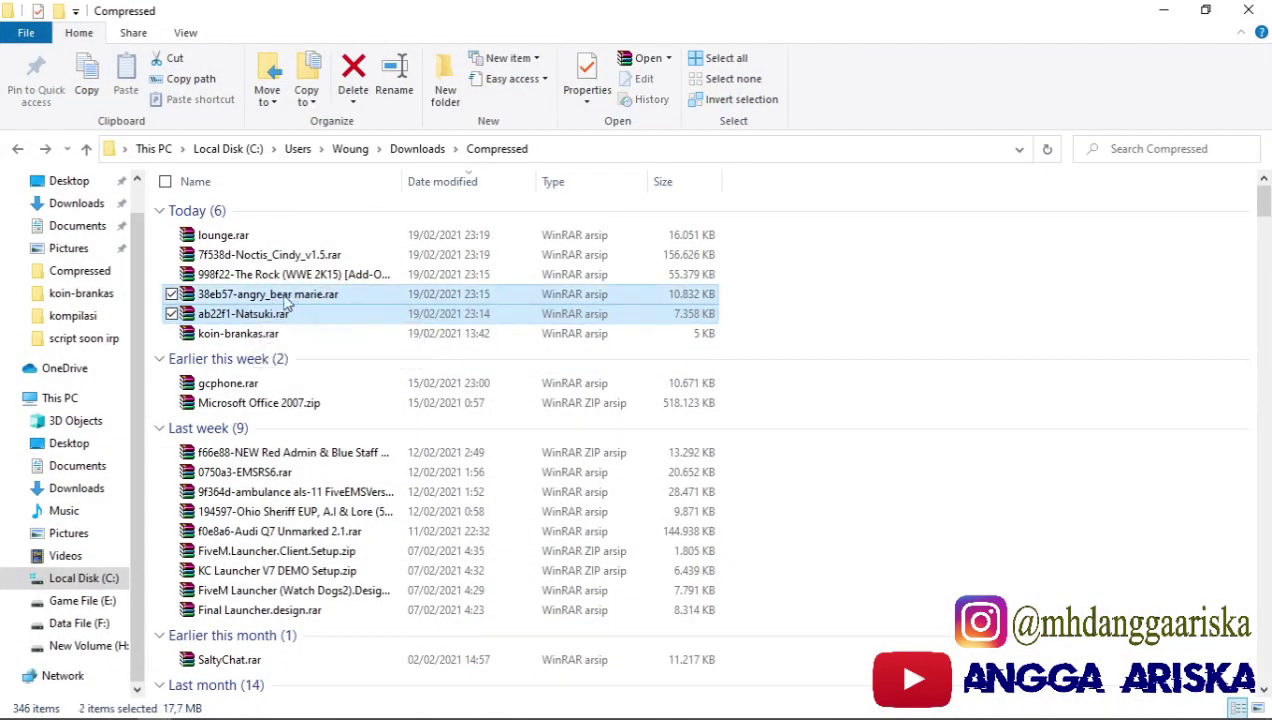
left_click(253, 256, "ctrl")
left_click(390, 345)
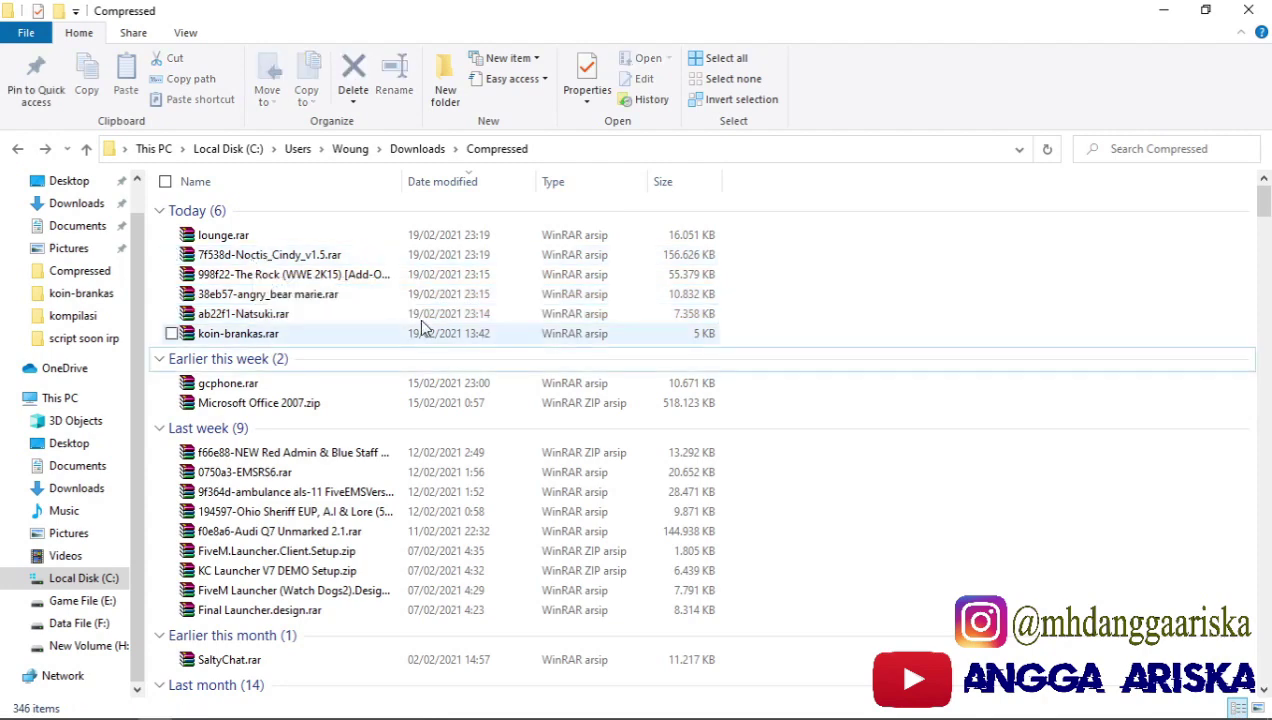
Step: Arrange the Compressed folder window and a new File Explorer window side by side
left_click(1222, 20)
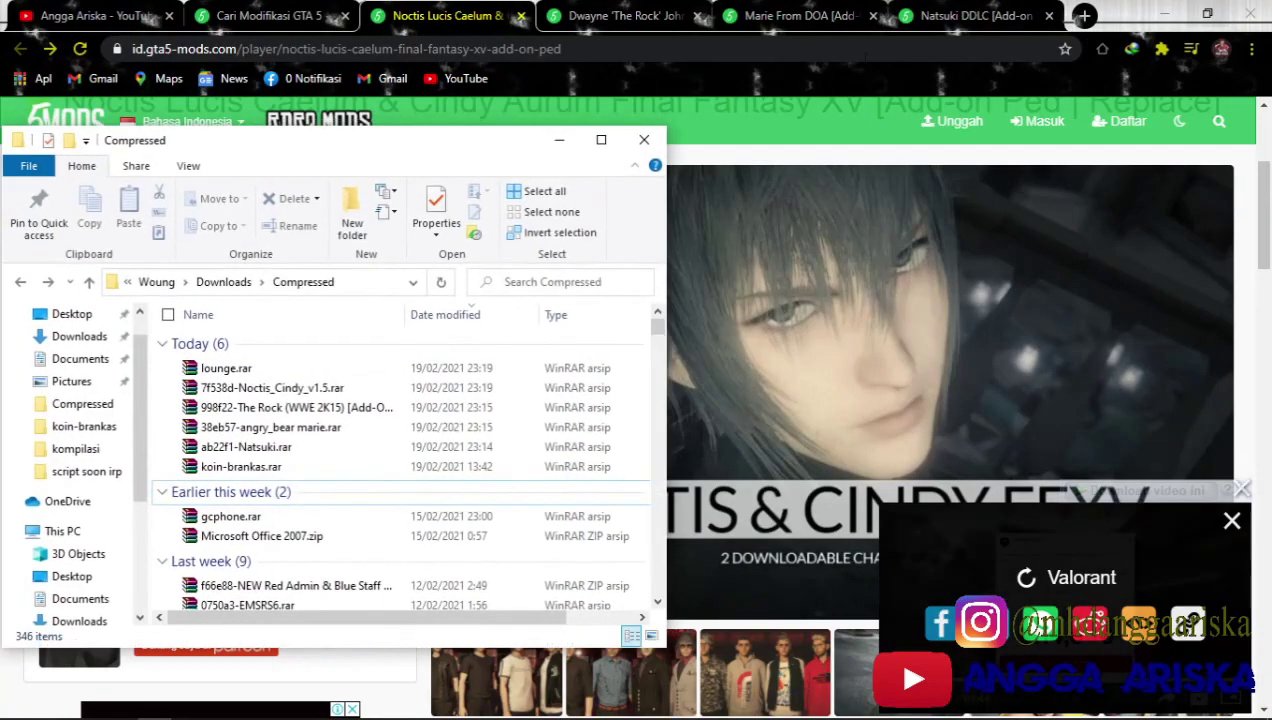
left_click_drag(490, 118, 506, 6)
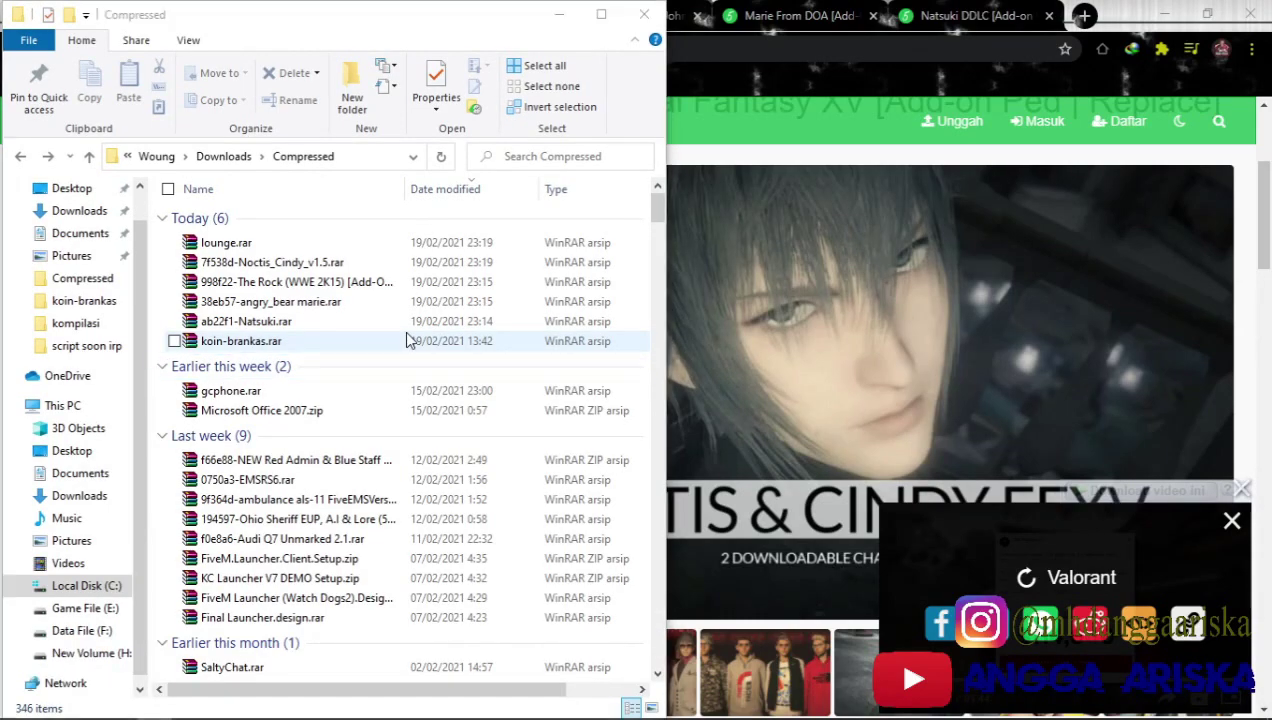
key("super+e")
left_click_drag(466, 170, 1077, 4)
key("super+Right")
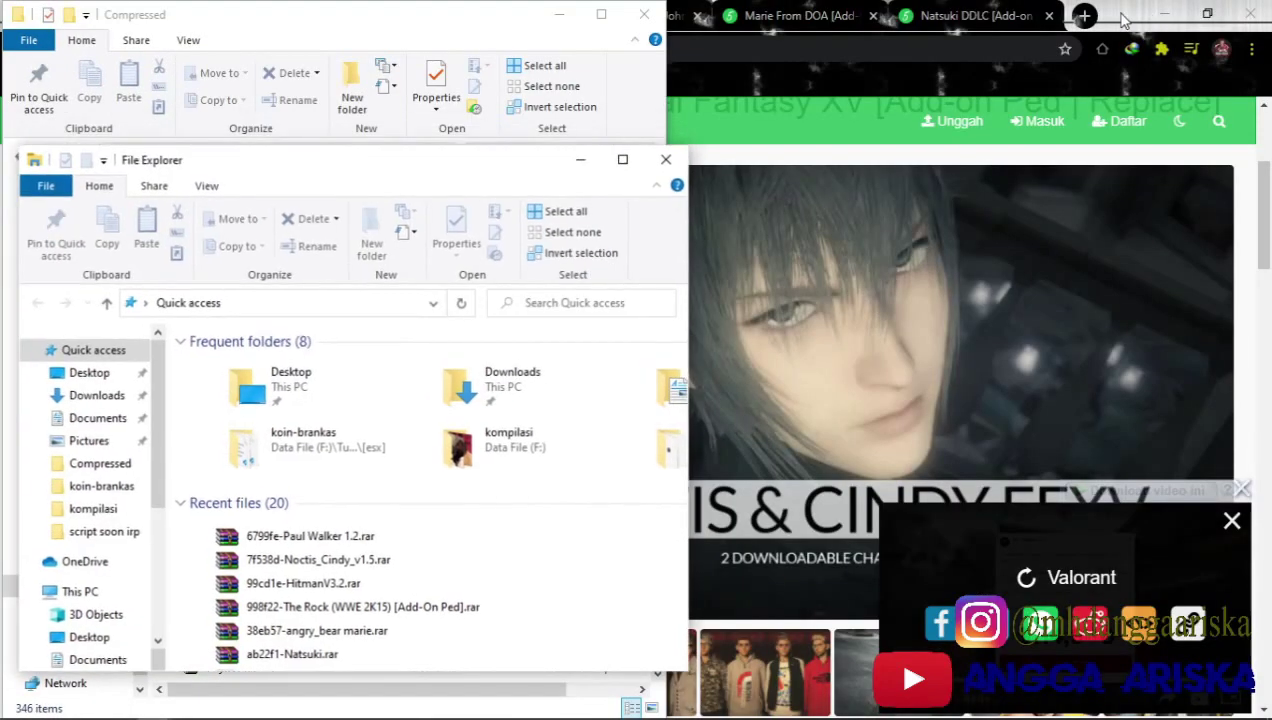
Step: In the new File Explorer window, open the resources folder inside Tutorial\server-data on Data File (F:)
scroll(630, 600, "down", 2)
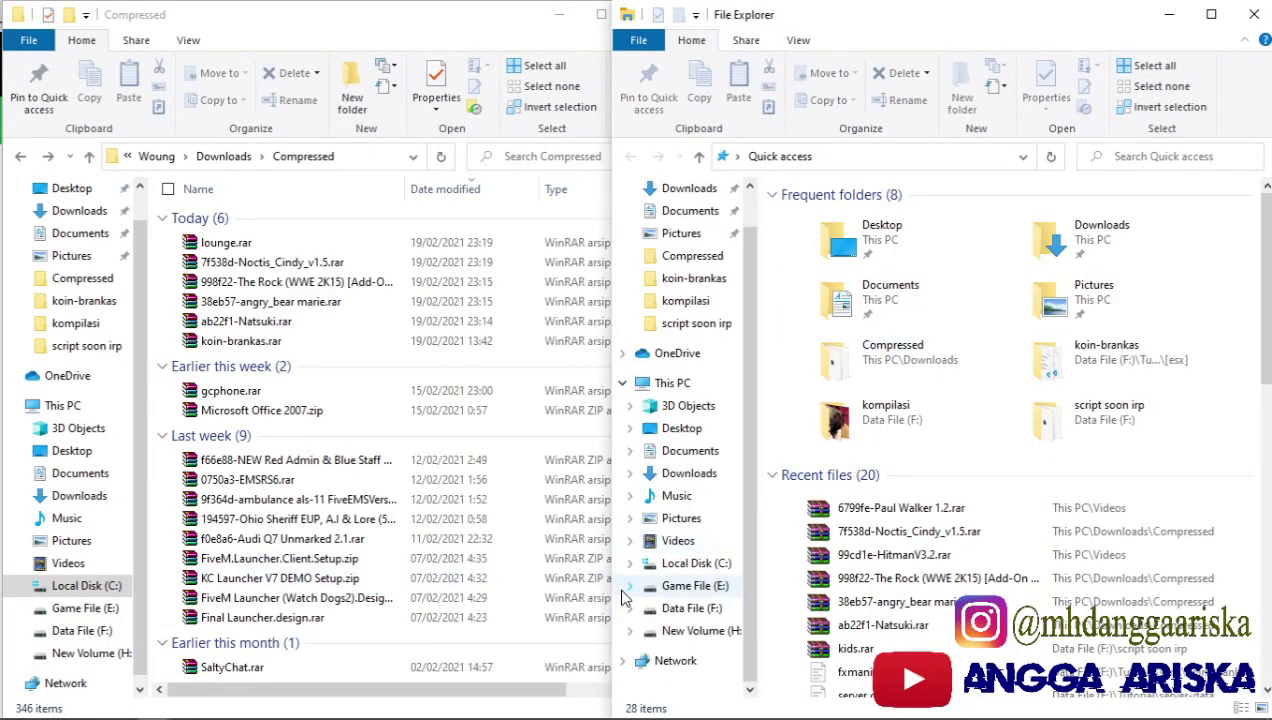
left_click(691, 609)
scroll(850, 492, "down", 5)
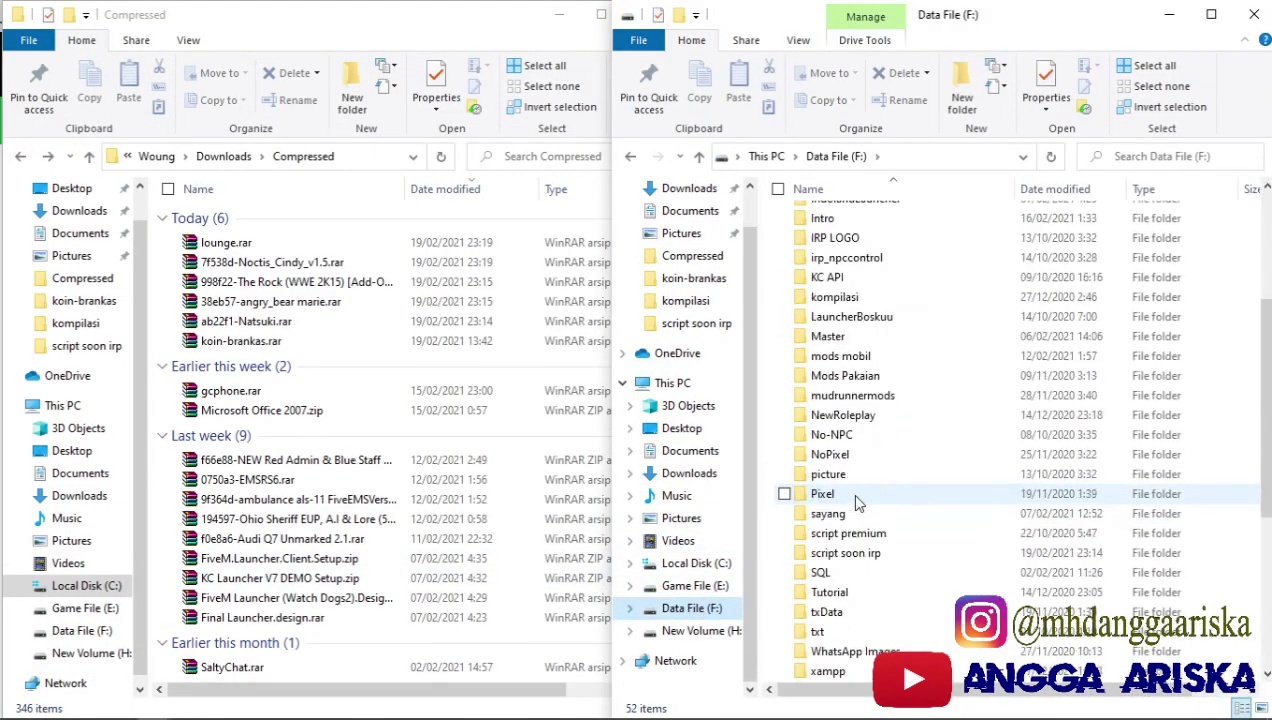
scroll(849, 496, "down", 2)
scroll(849, 533, "down", 1)
double_click(830, 416)
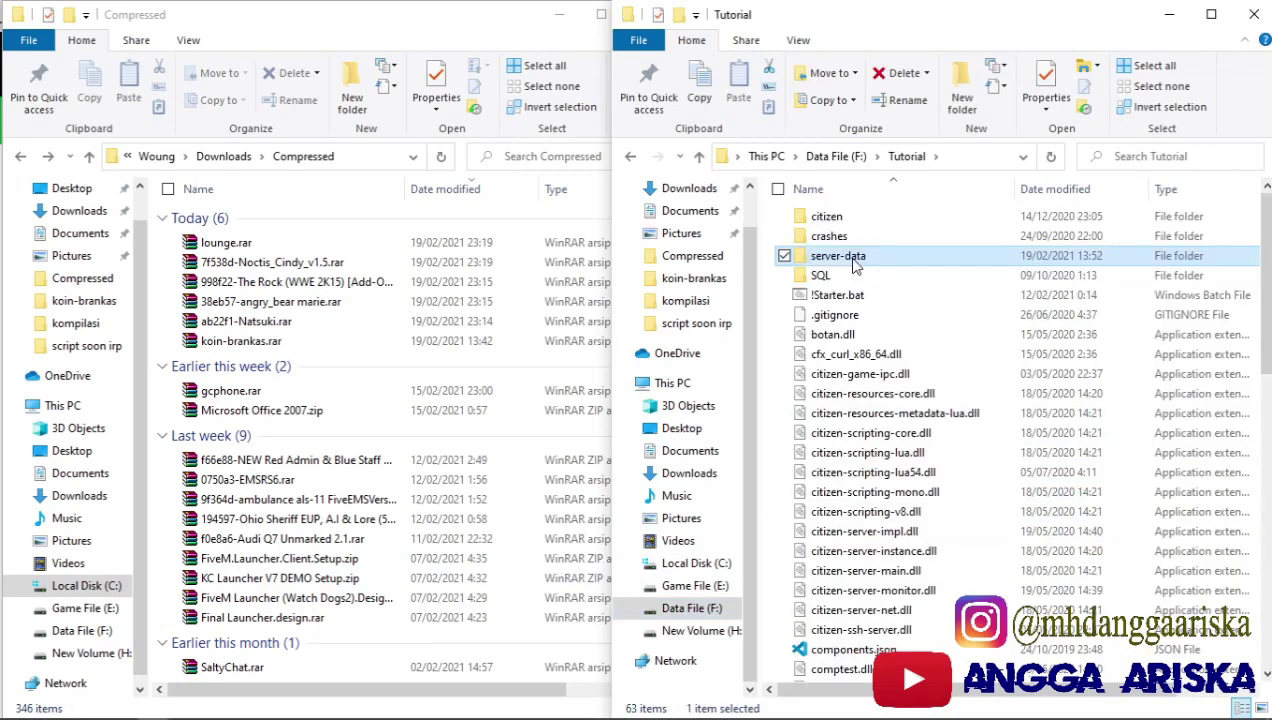
double_click(840, 256)
double_click(836, 256)
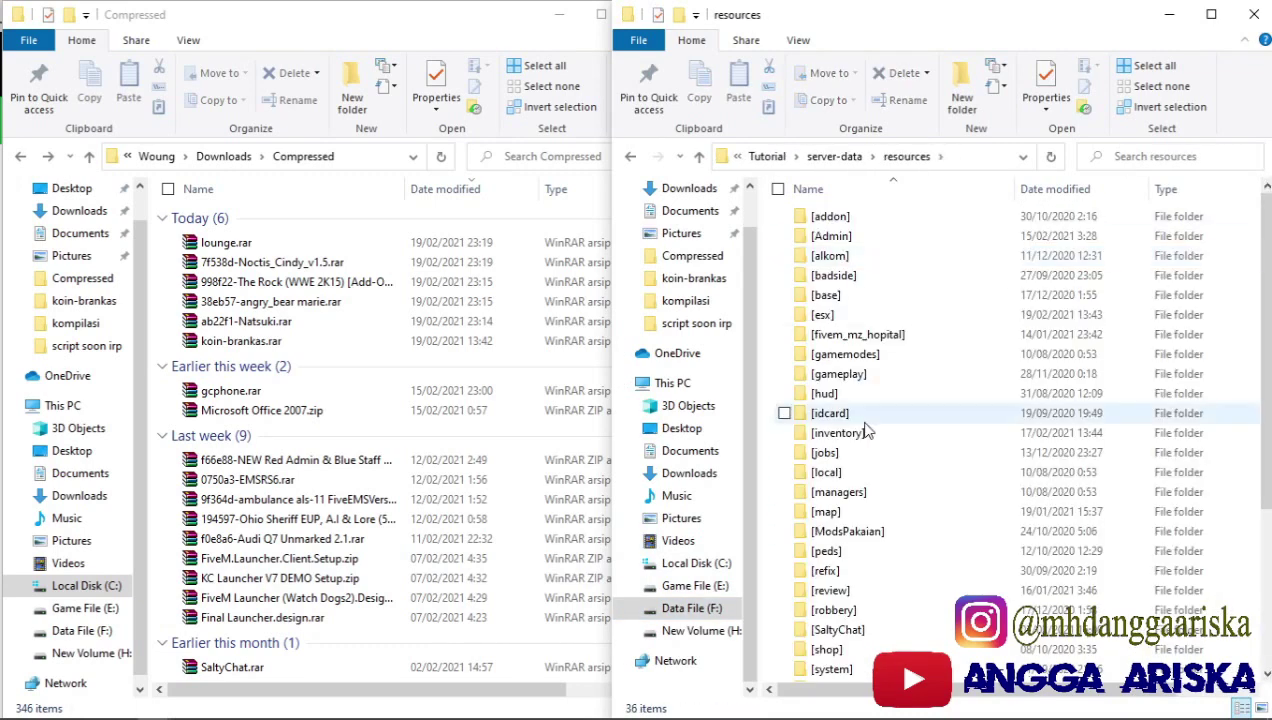
Step: Open the [peds] folder in resources and check the ped folders it already holds
left_click(840, 465)
scroll(862, 443, "down", 2)
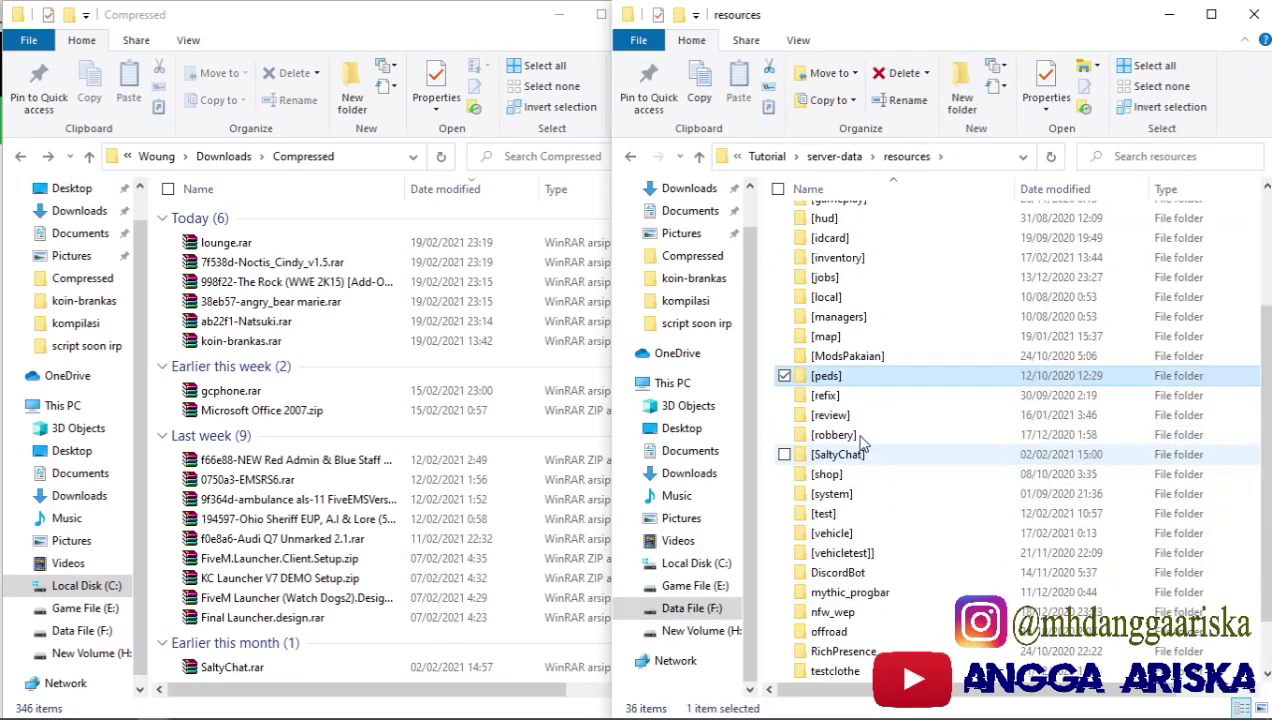
double_click(853, 383)
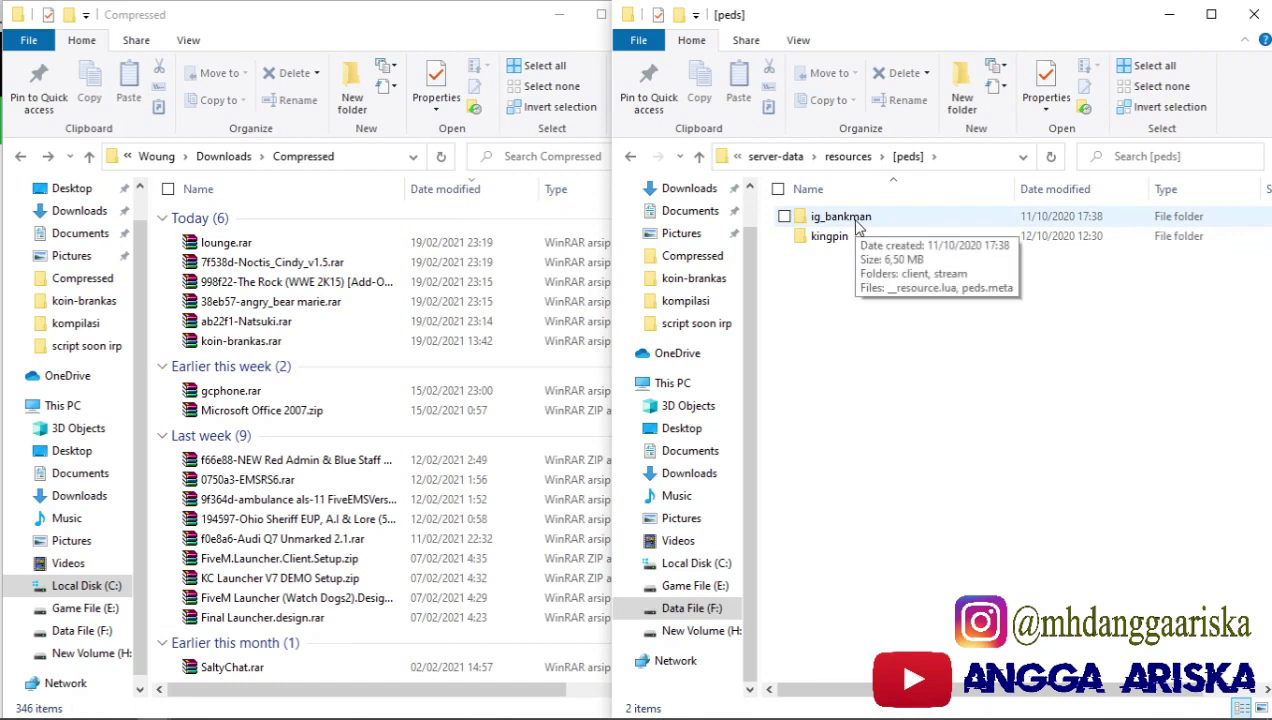
left_click_drag(872, 335, 830, 224)
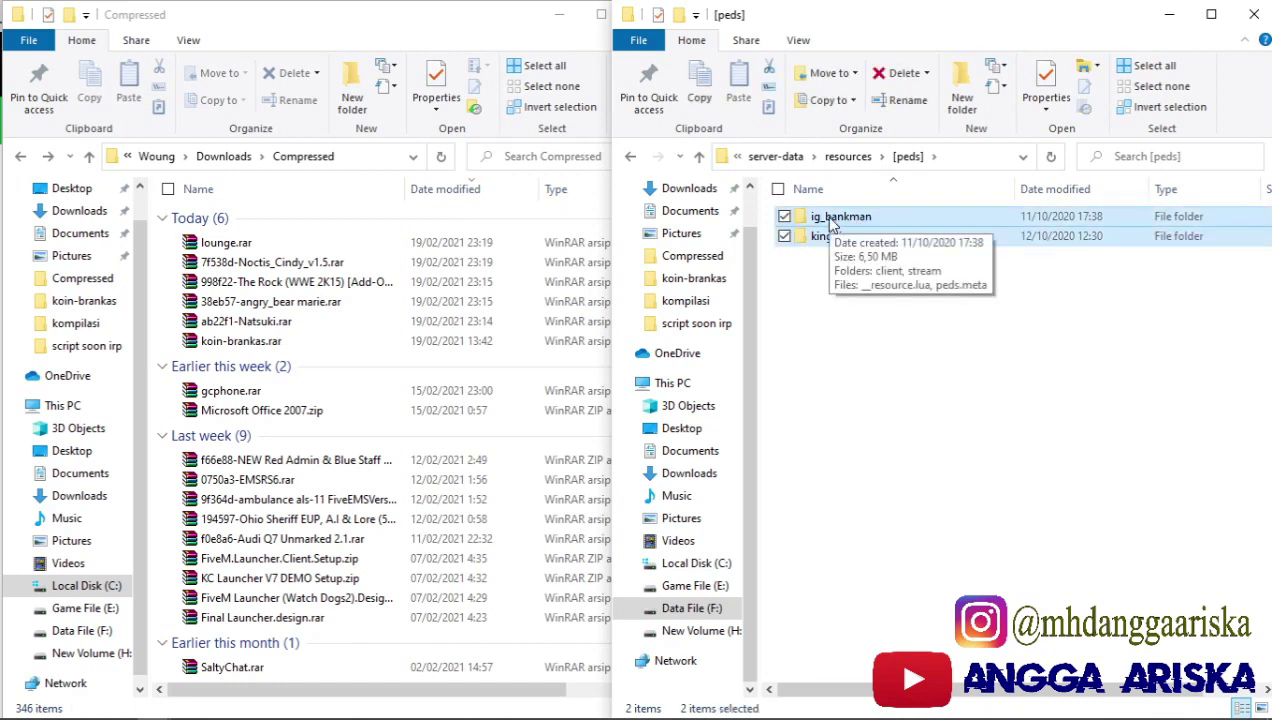
left_click(880, 320)
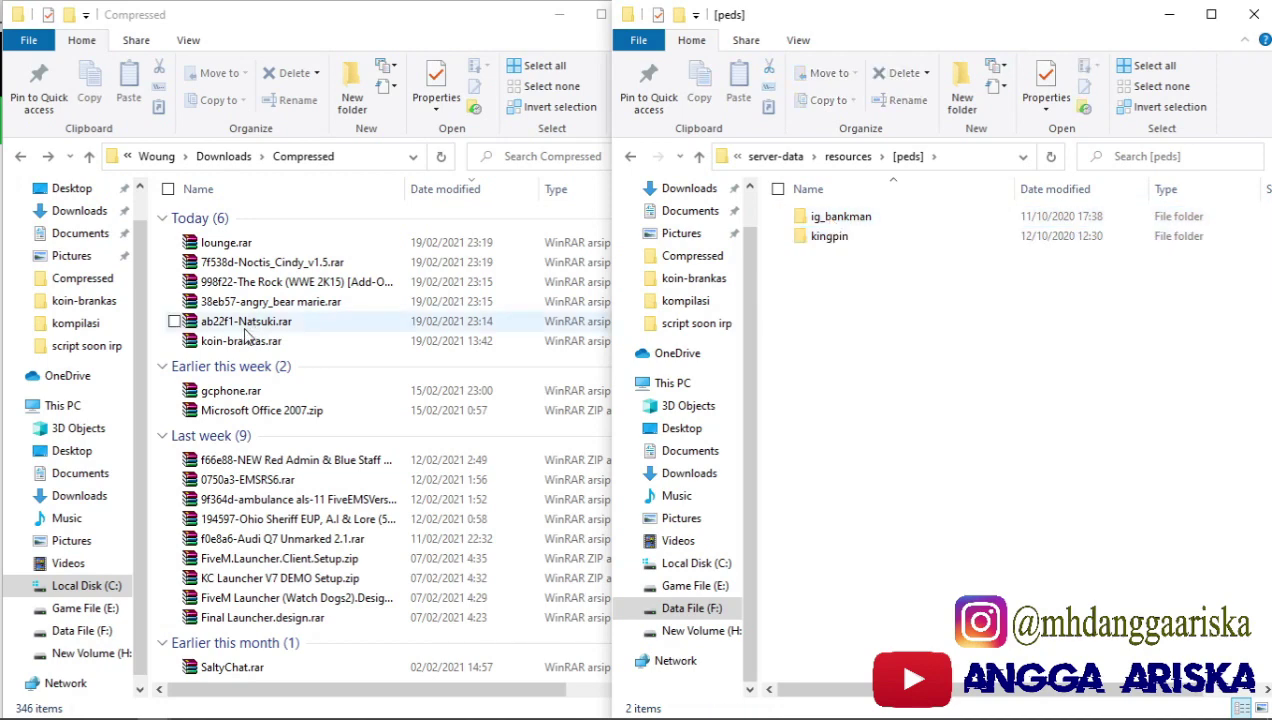
Step: Open the ab22f1-Natsuki.rar archive, dismiss the licence reminder and select the four natsuki model files, leaving out readme.txt
left_click(240, 335)
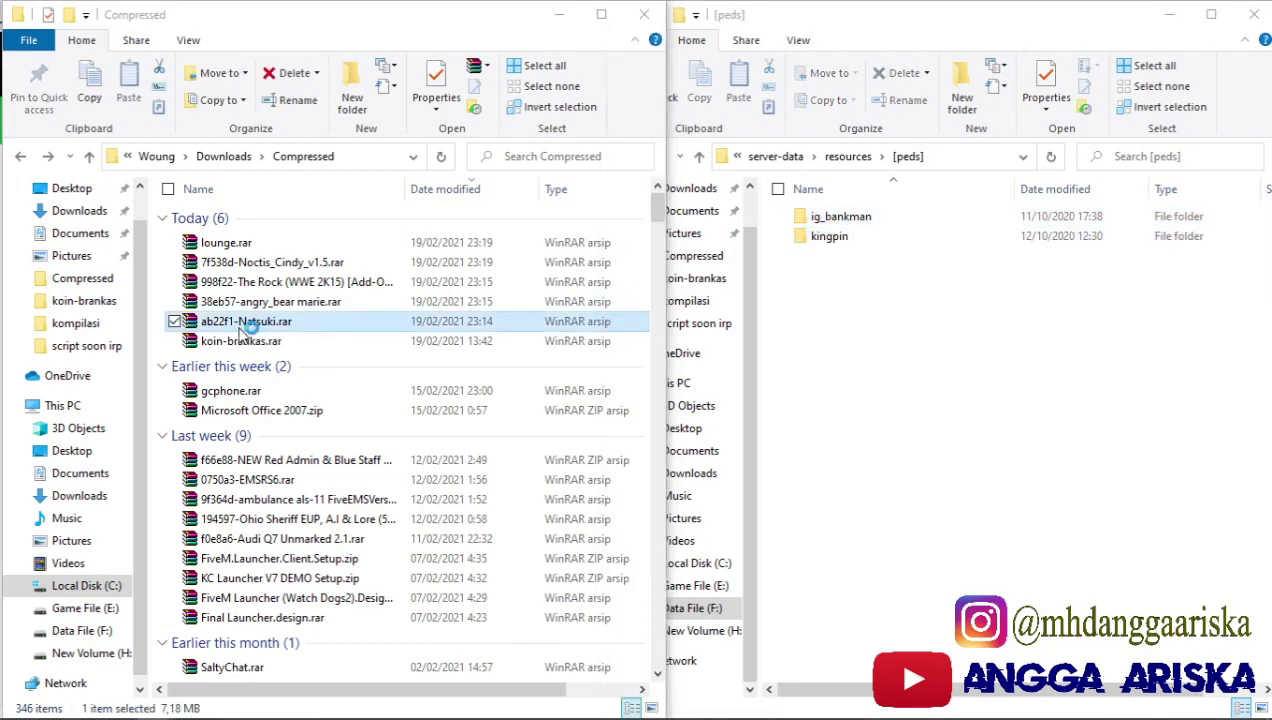
double_click(240, 335)
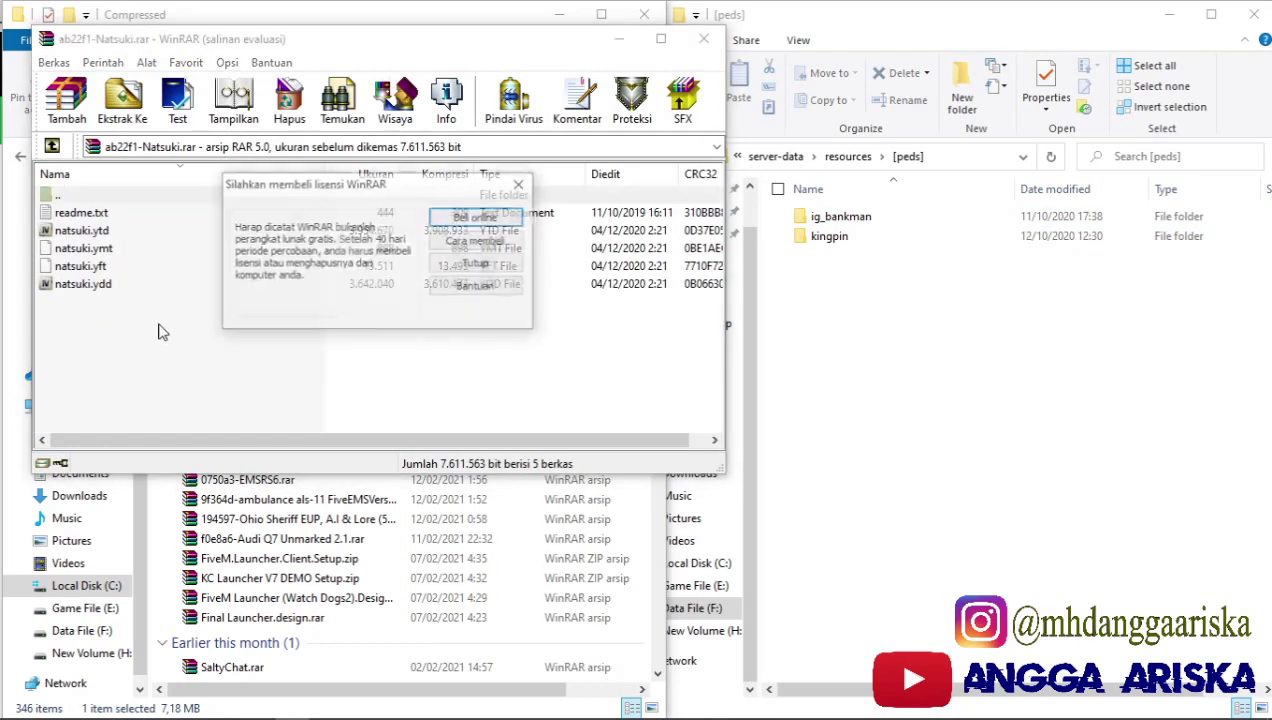
left_click(493, 266)
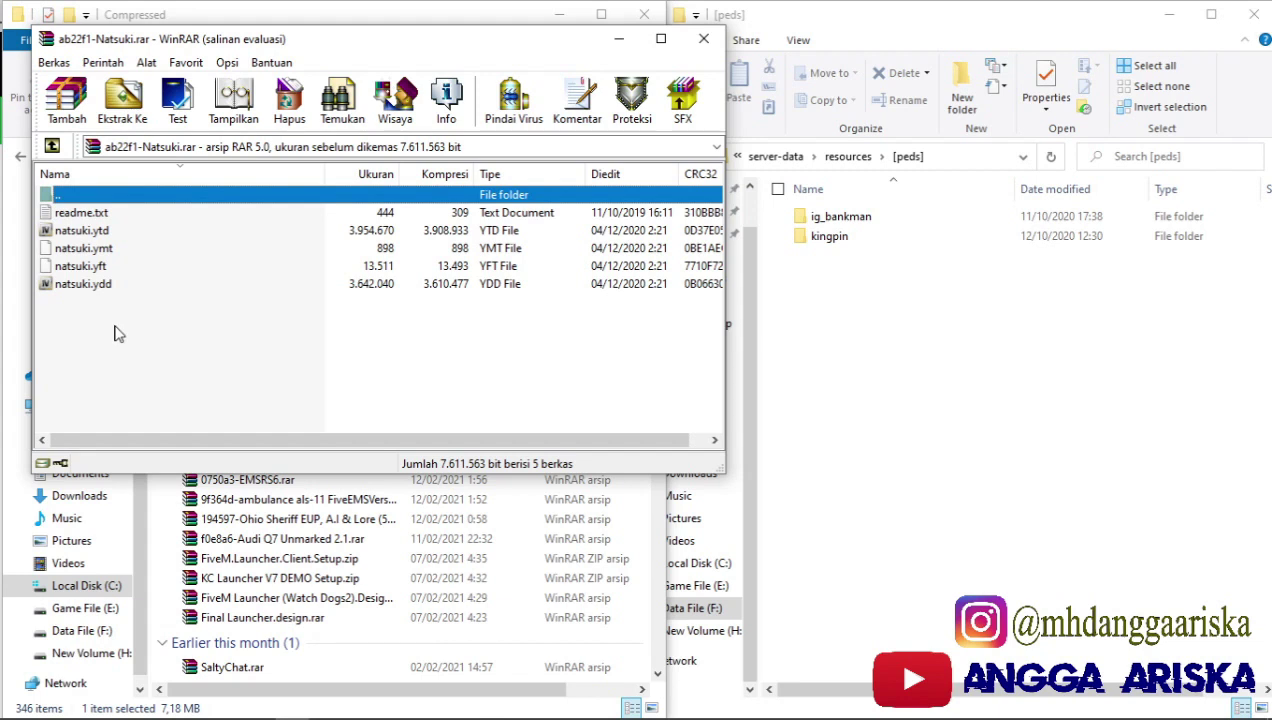
left_click_drag(116, 312, 95, 236)
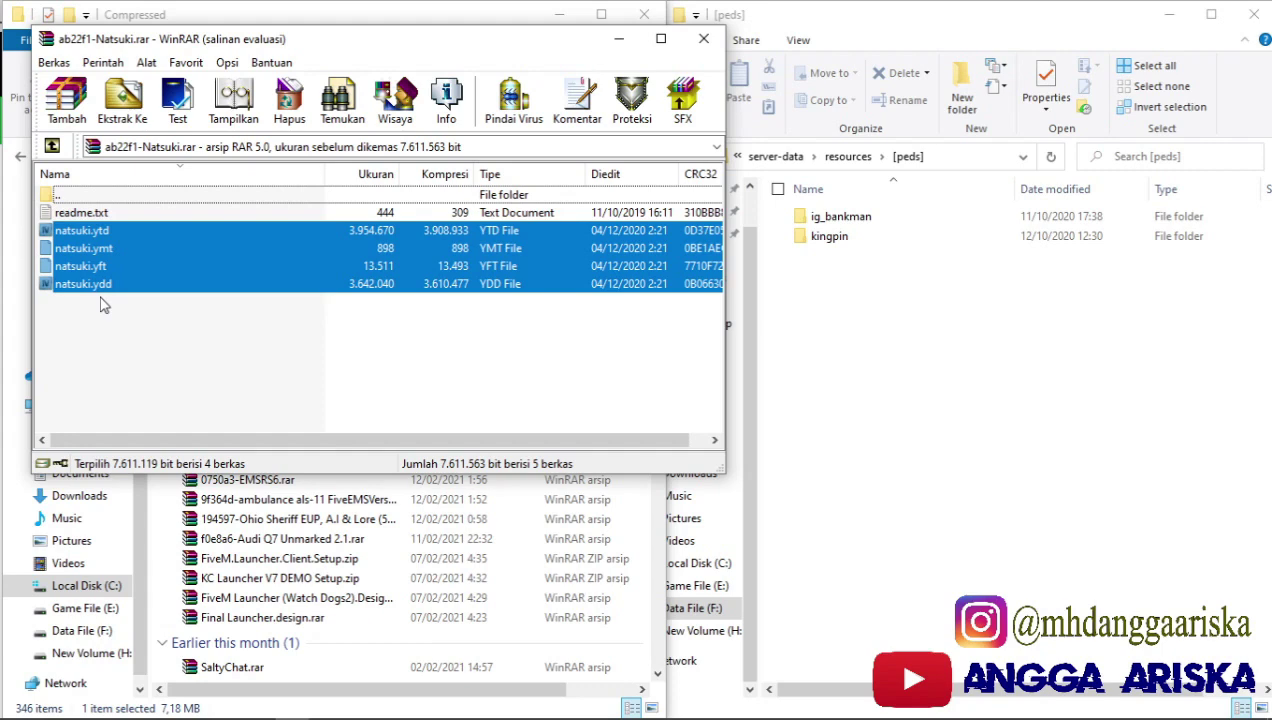
Step: Create a folder named natsuki inside [peds] and open it
left_click(900, 300)
right_click(902, 320)
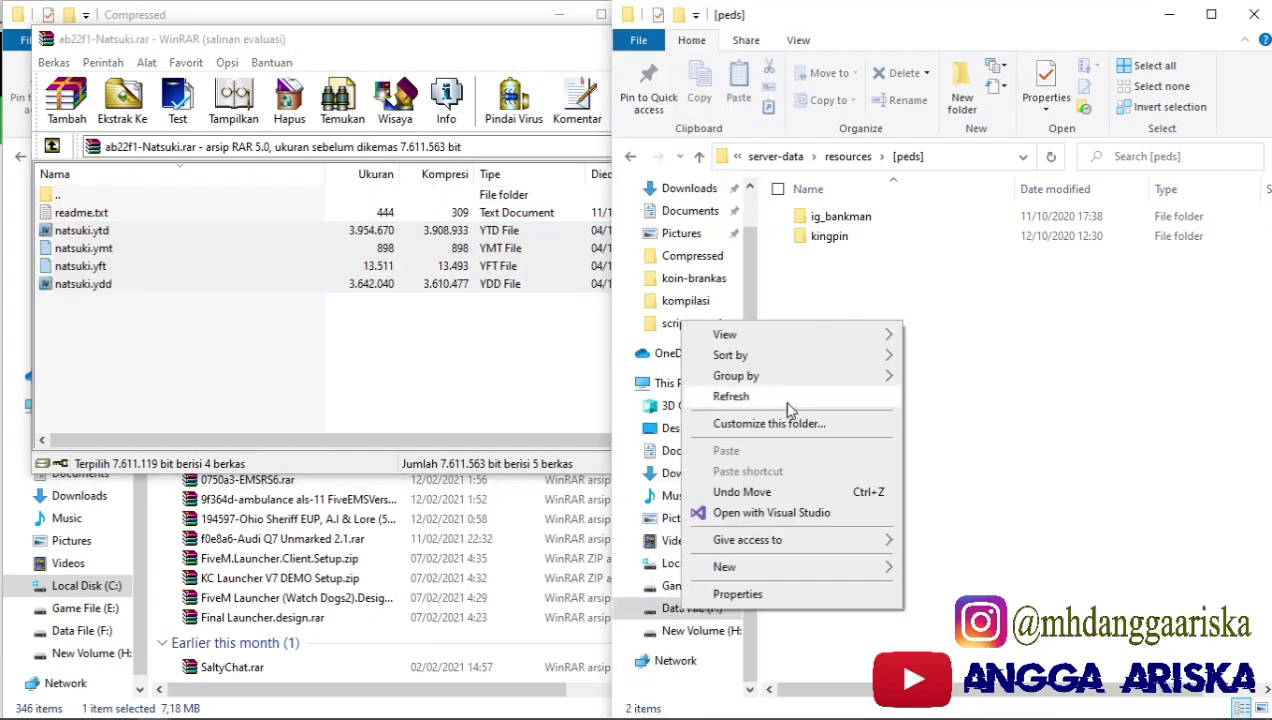
mouse_move(823, 568)
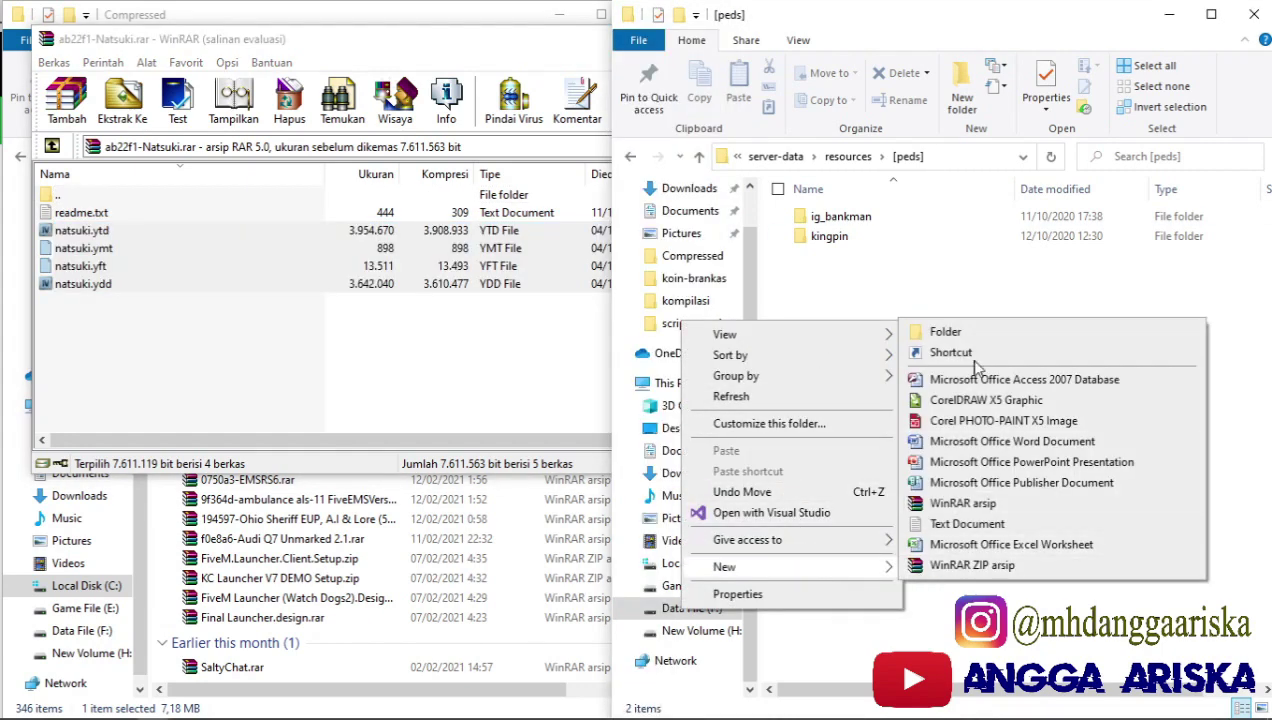
left_click(995, 331)
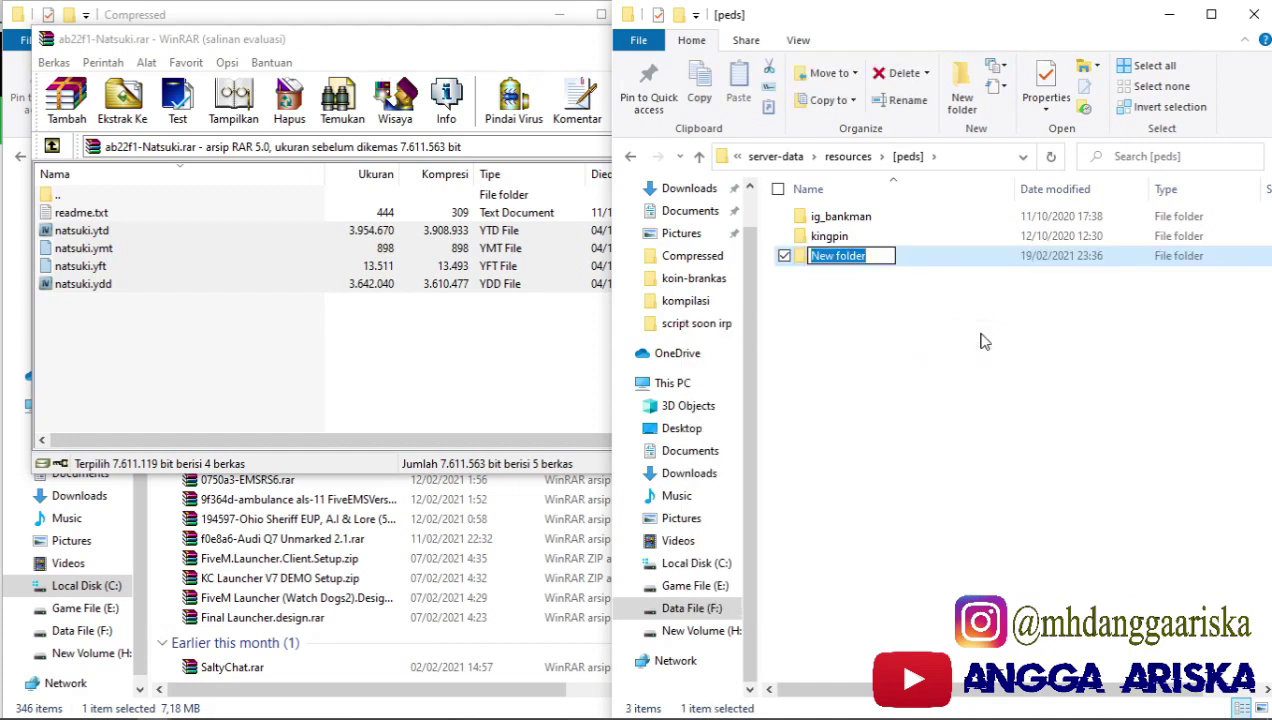
type("nas")
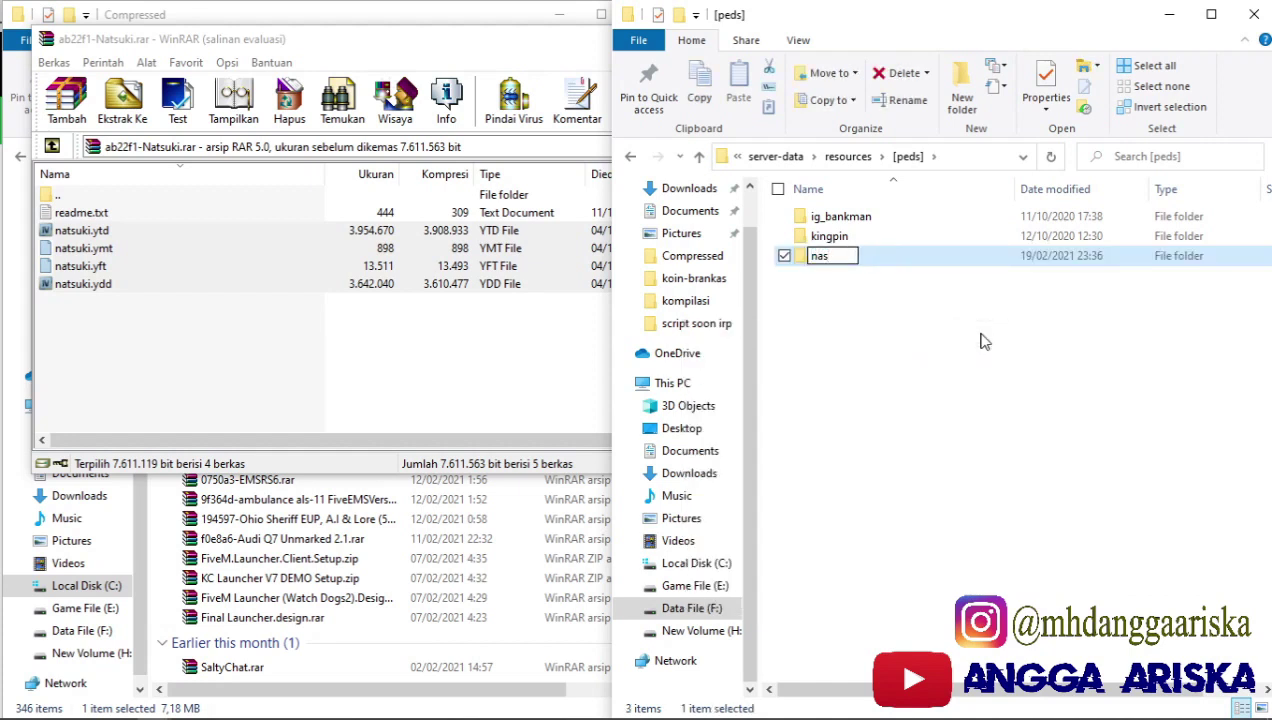
type("suki")
key("Return")
key("Return")
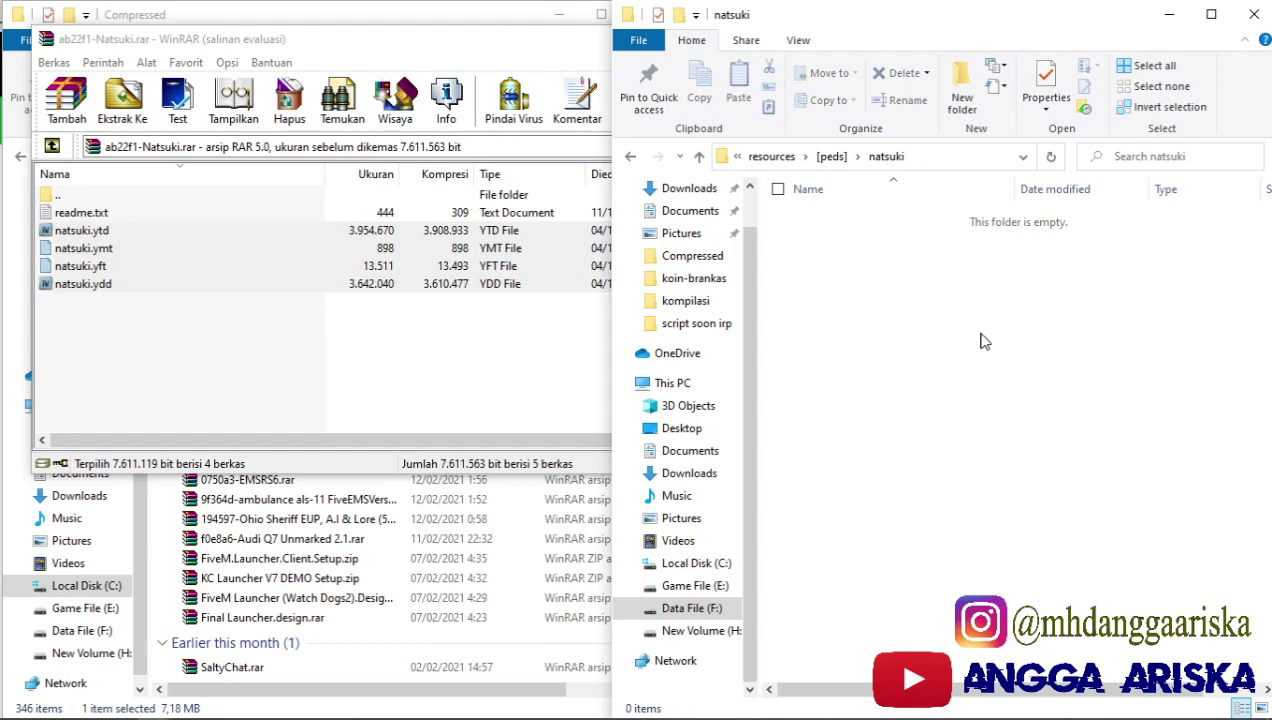
Step: Create a folder named stream inside the natsuki folder and open it
right_click(980, 342)
mouse_move(912, 580)
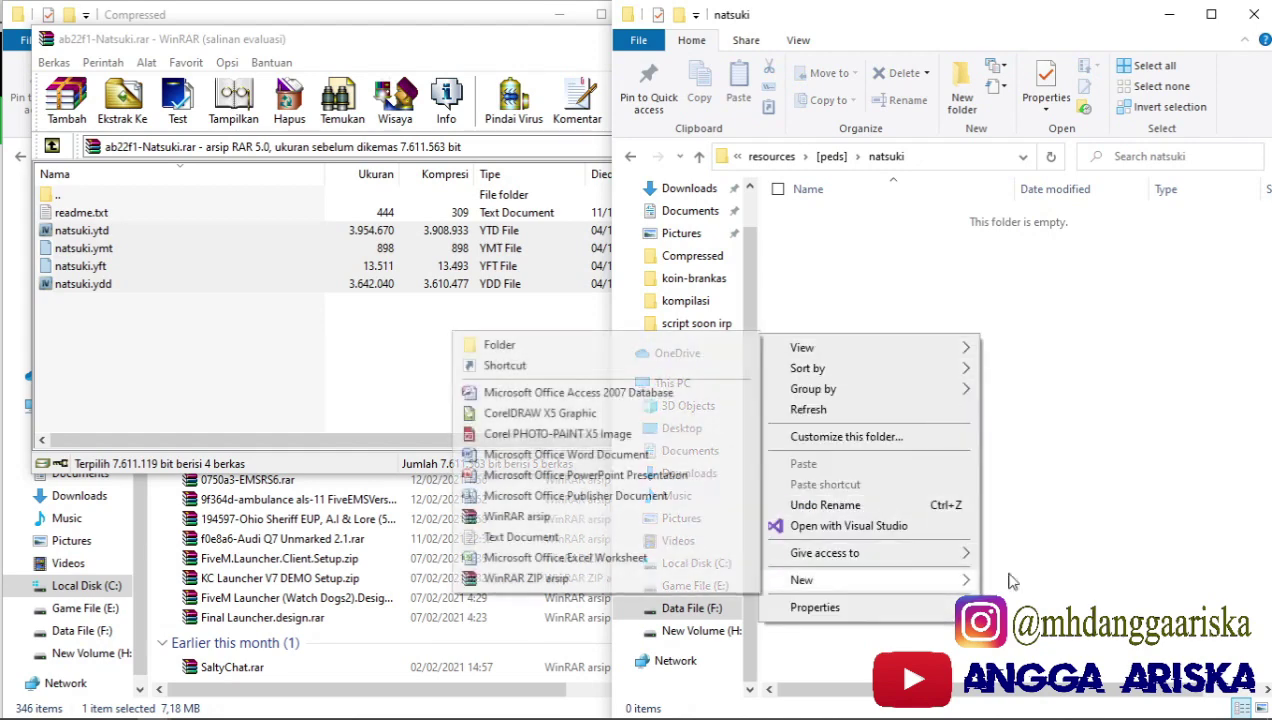
left_click(500, 344)
type("stream")
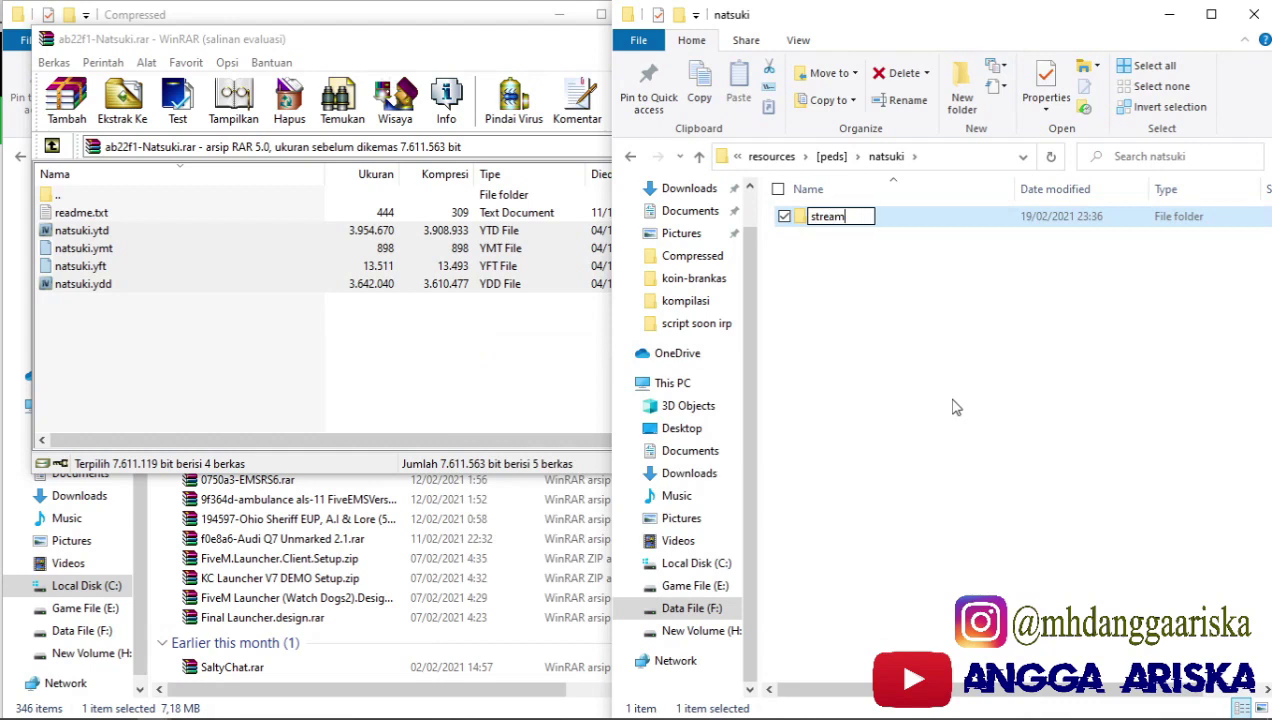
key("Return")
key("Return")
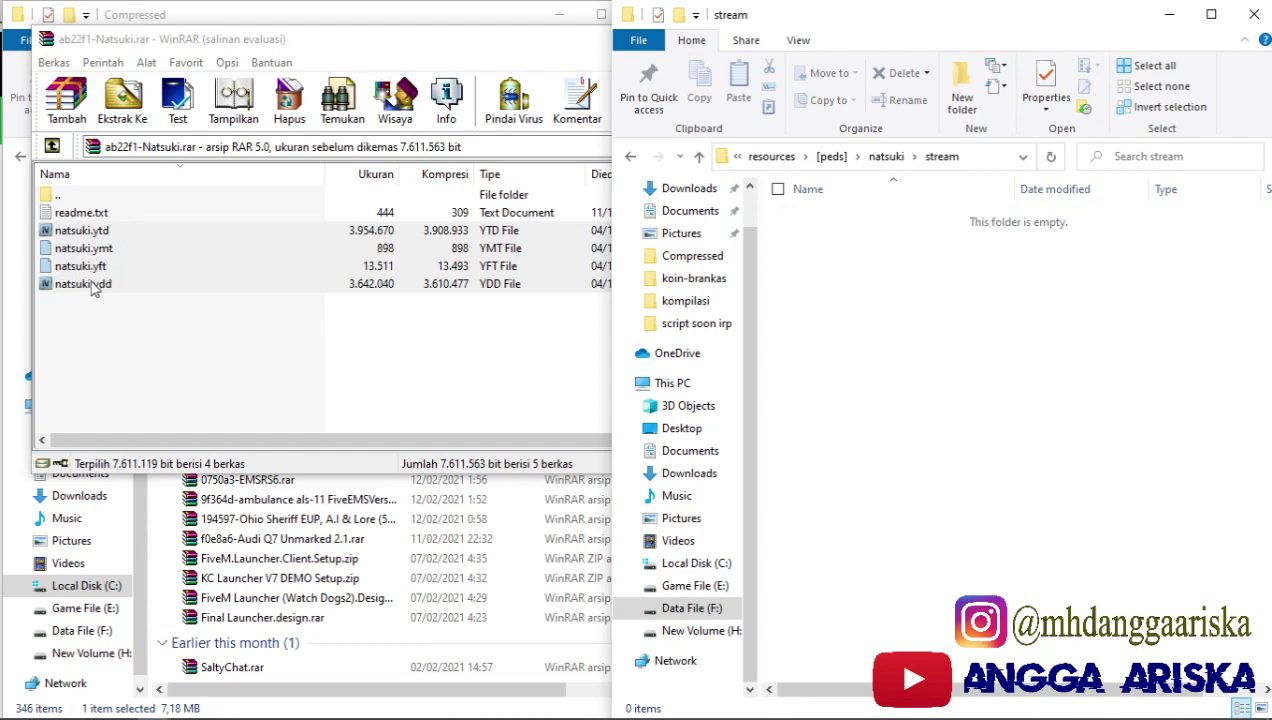
Step: Extract the four selected natsuki files into the stream folder, close the archive and return to the natsuki folder
left_click_drag(88, 283, 952, 352)
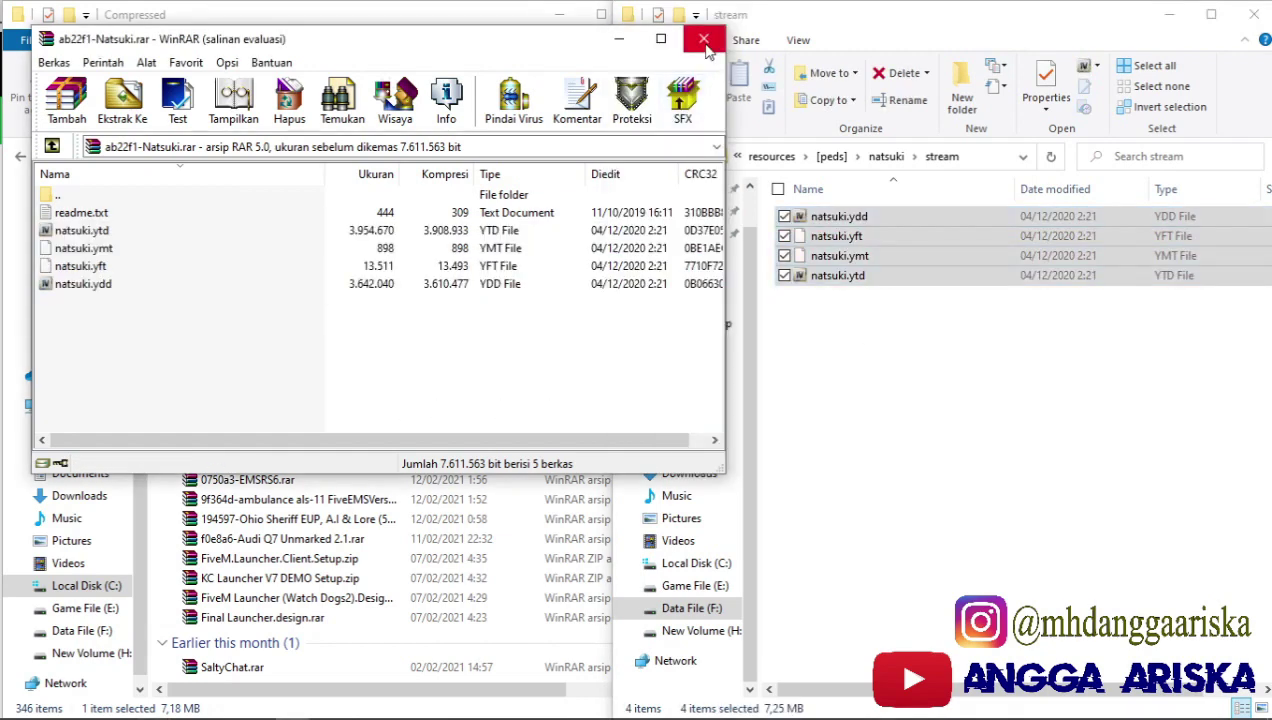
left_click(704, 38)
left_click(870, 355)
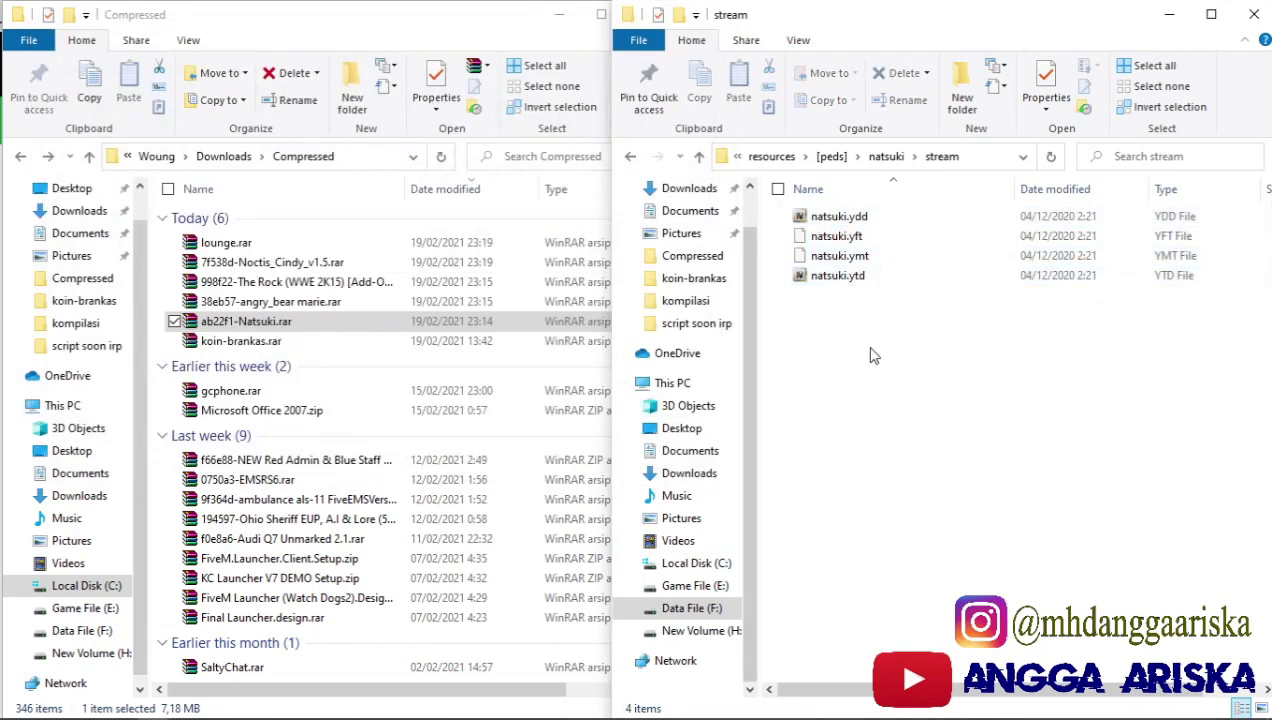
left_click(882, 158)
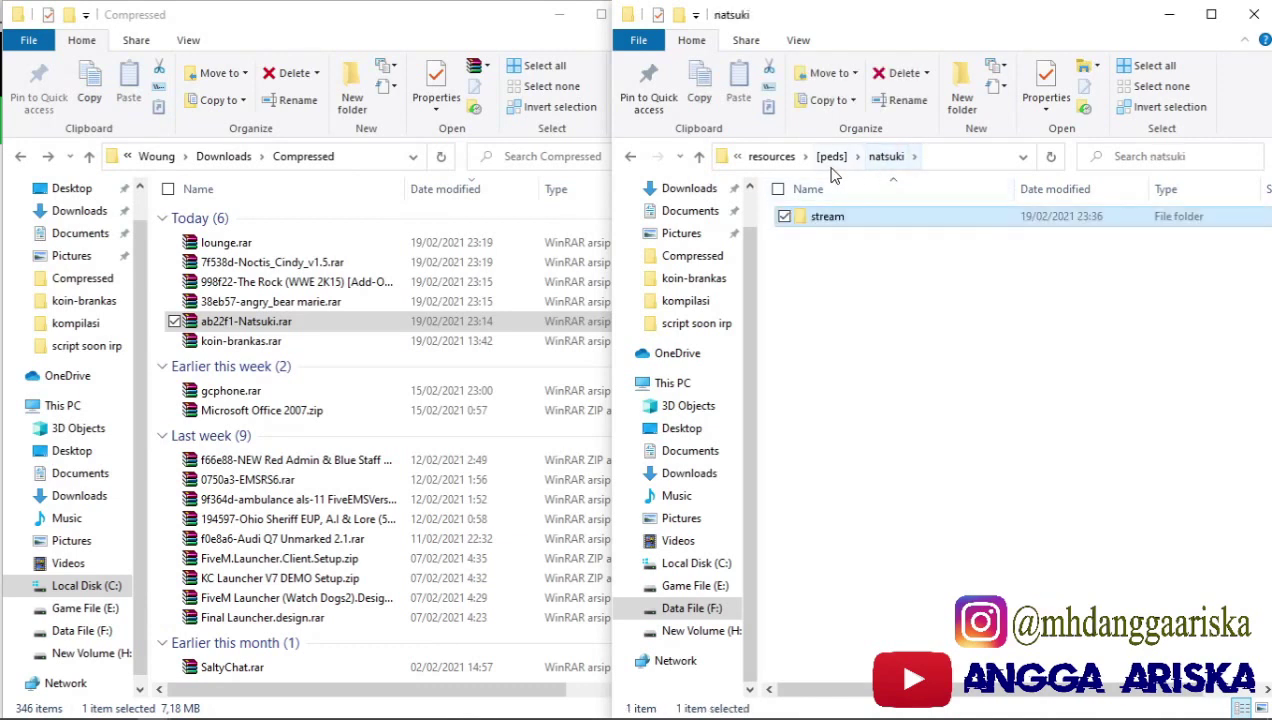
Step: Open a separate File Explorer window and browse to F:\Indoland\server-data\resources
left_click(831, 156)
double_click(836, 257)
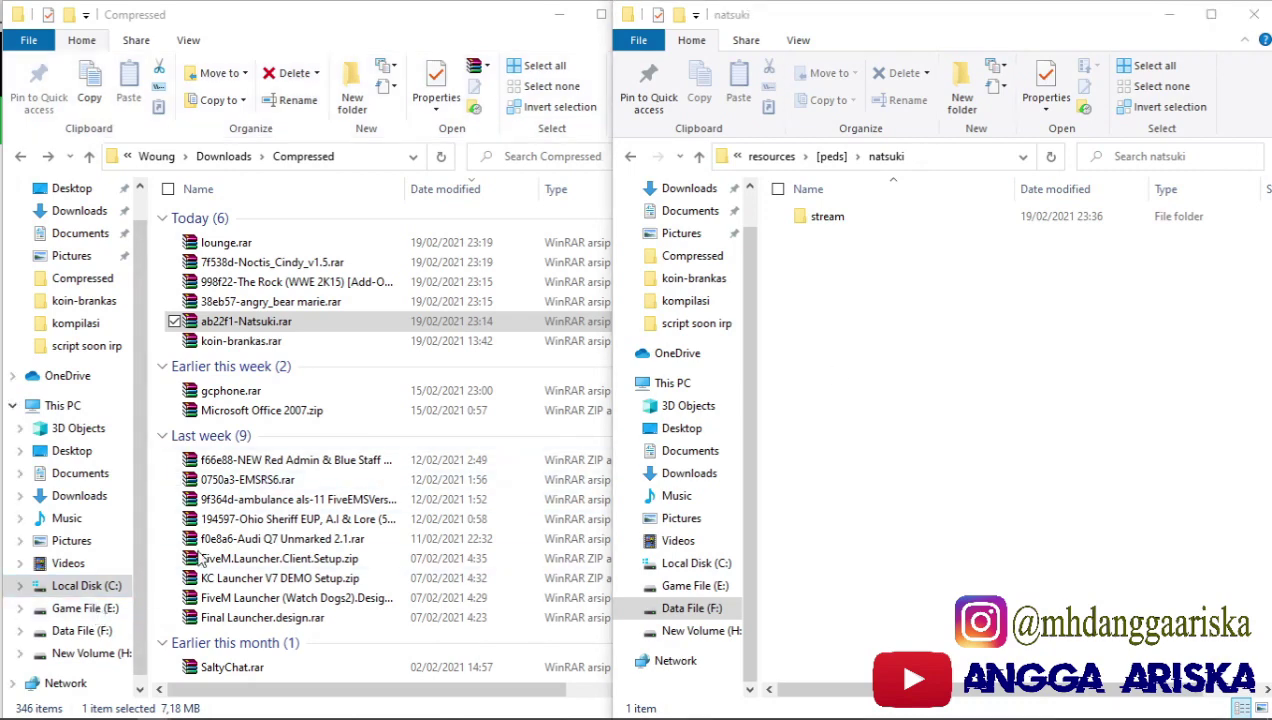
key("super+e")
double_click(1040, 65)
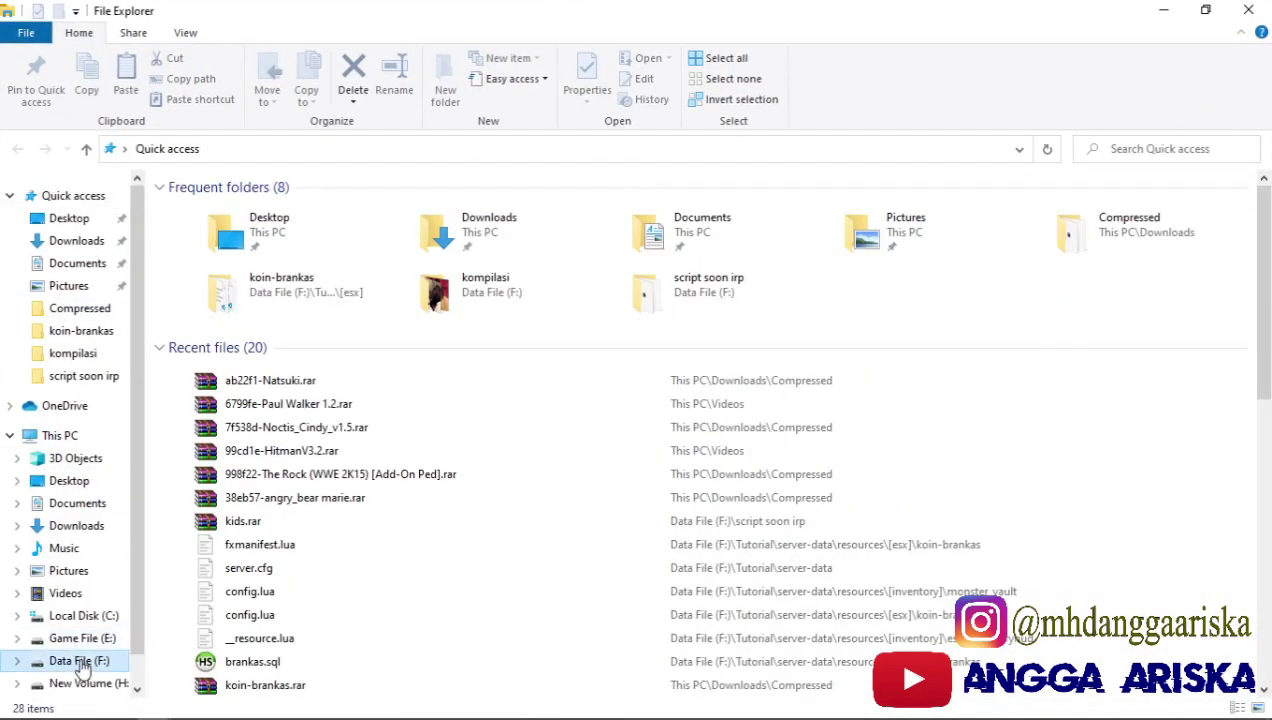
left_click(80, 662)
double_click(250, 405)
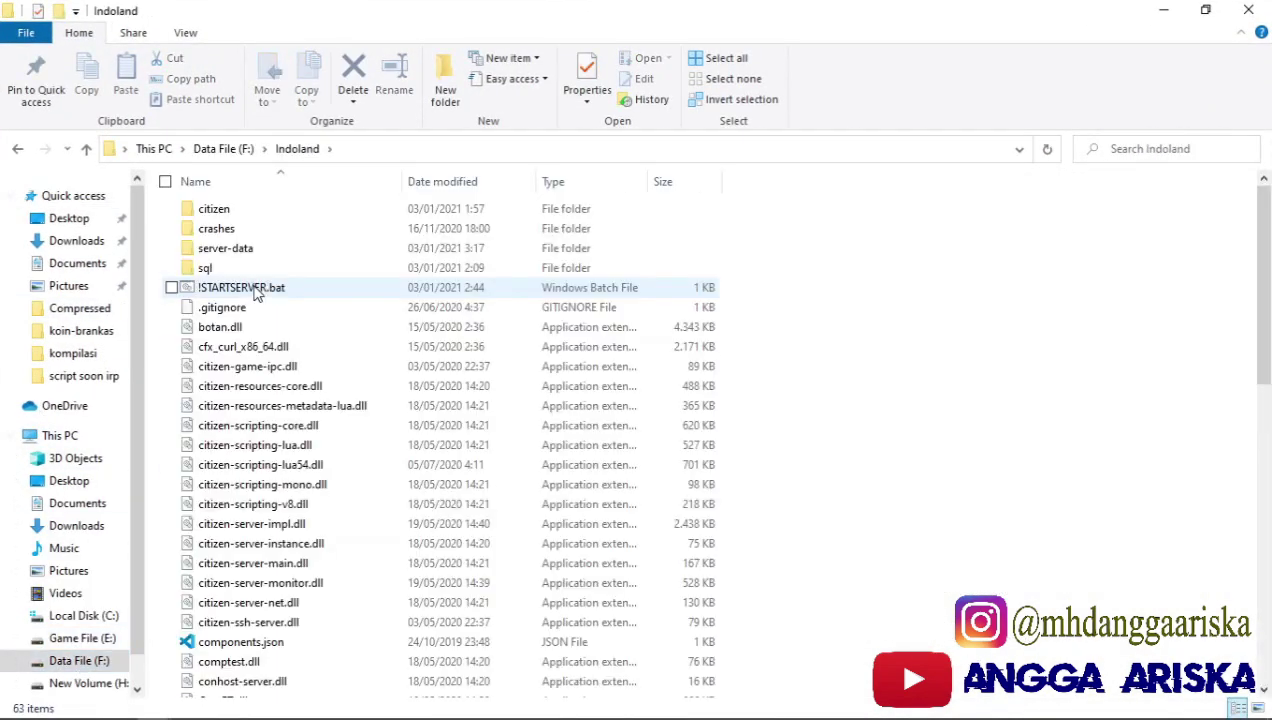
left_click(249, 254)
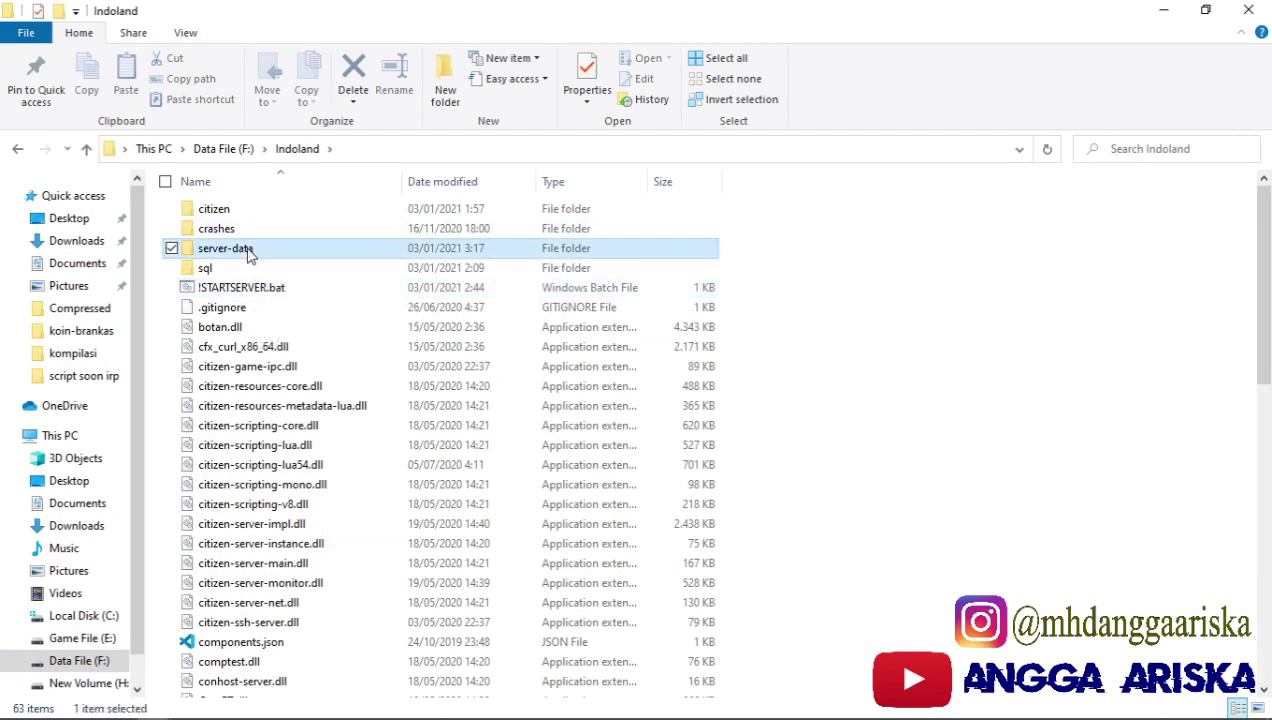
double_click(249, 254)
double_click(247, 232)
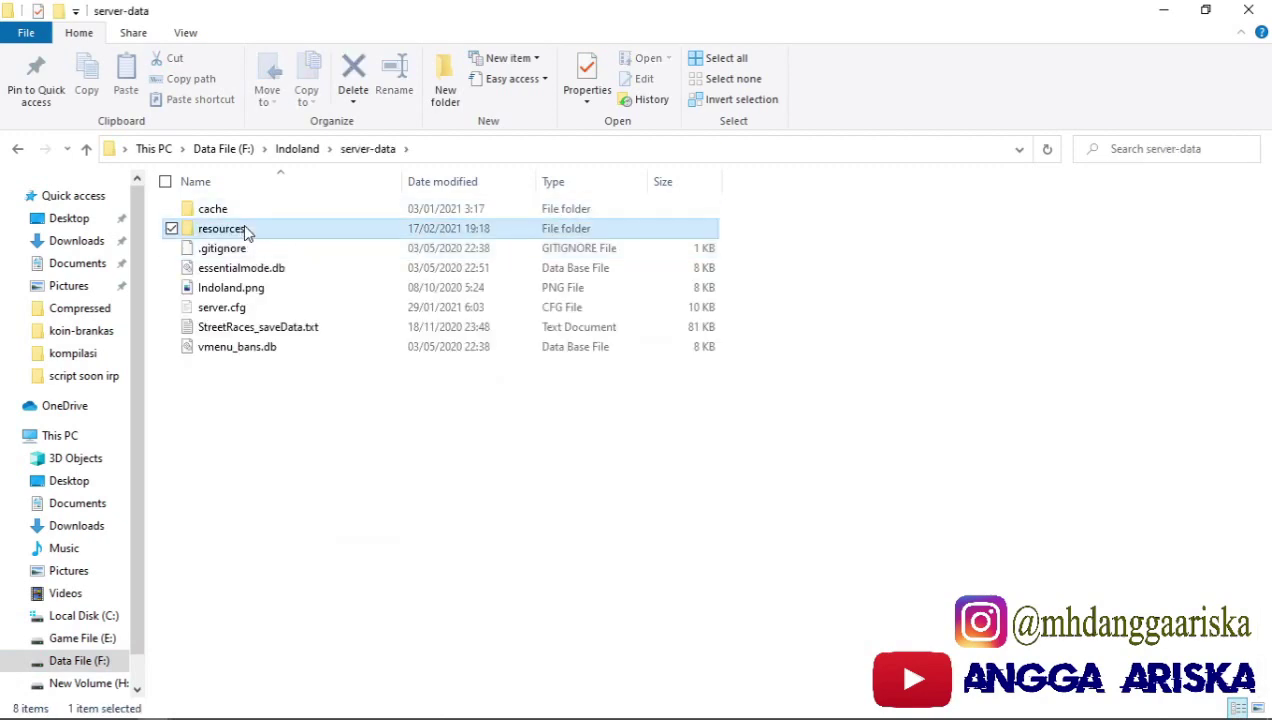
Step: Open the [ped] folder, check the contents of the Mai ped folder, and copy the whole Mai folder
left_click(227, 524)
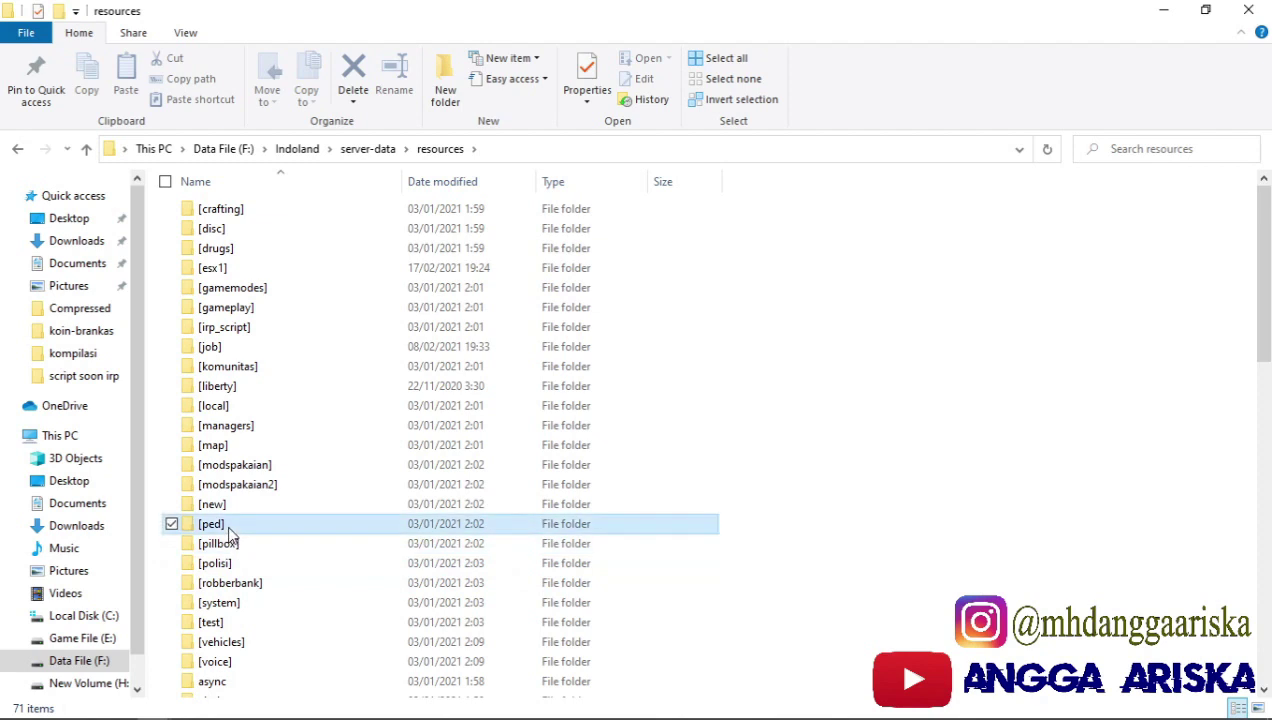
double_click(227, 524)
left_click(245, 288)
double_click(245, 288)
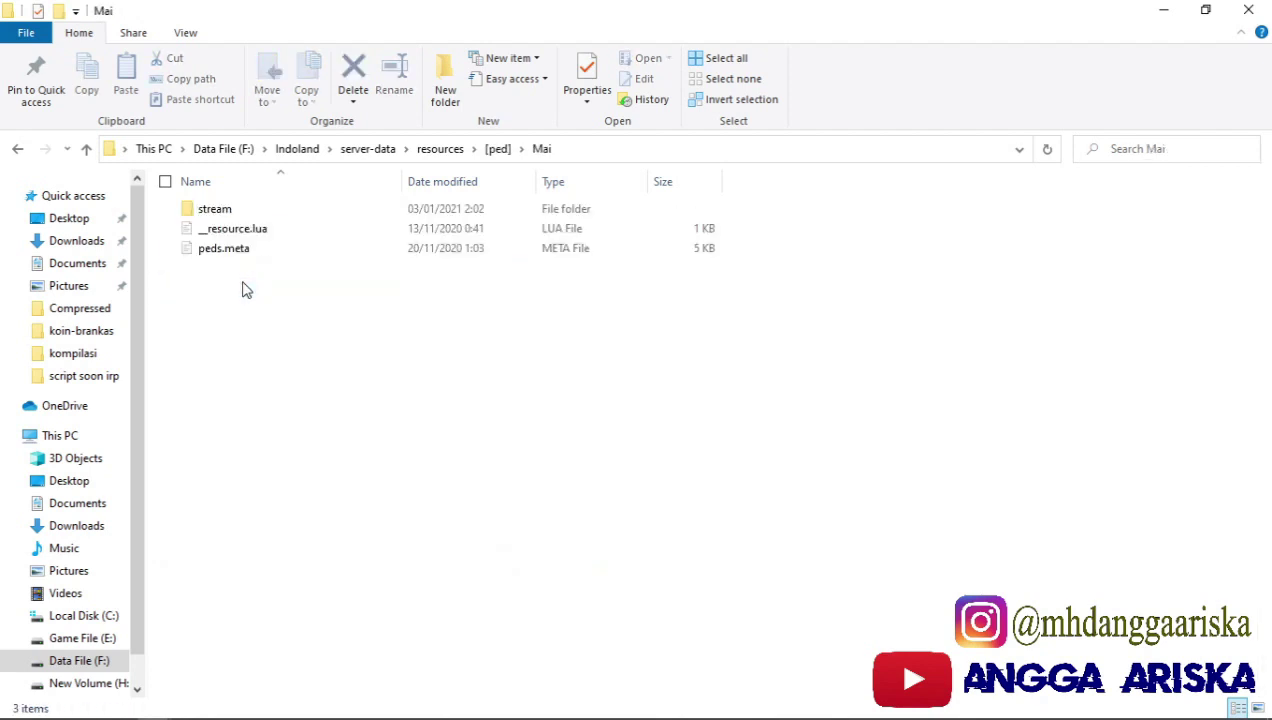
left_click(490, 155)
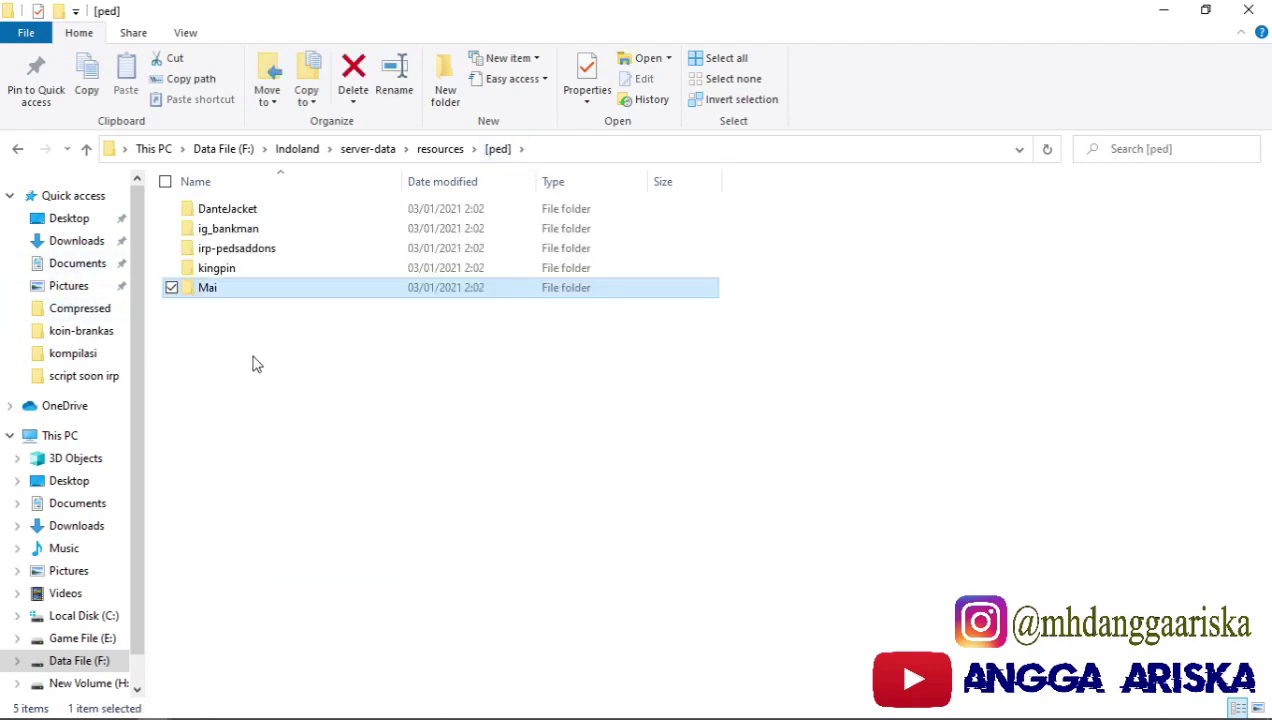
key("ctrl+c")
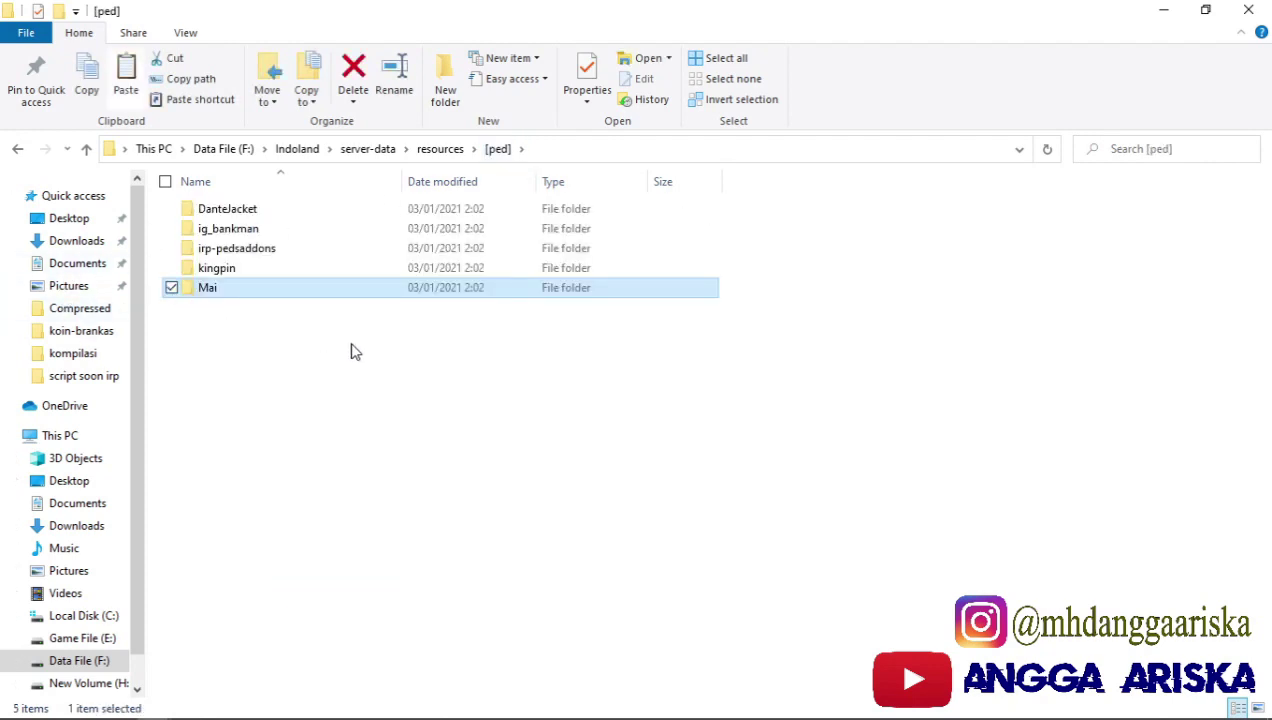
Step: Return to the tutorial server's [peds] folder and paste the copied Mai folder there
left_click(79, 661)
mouse_move(206, 710)
left_click(199, 648)
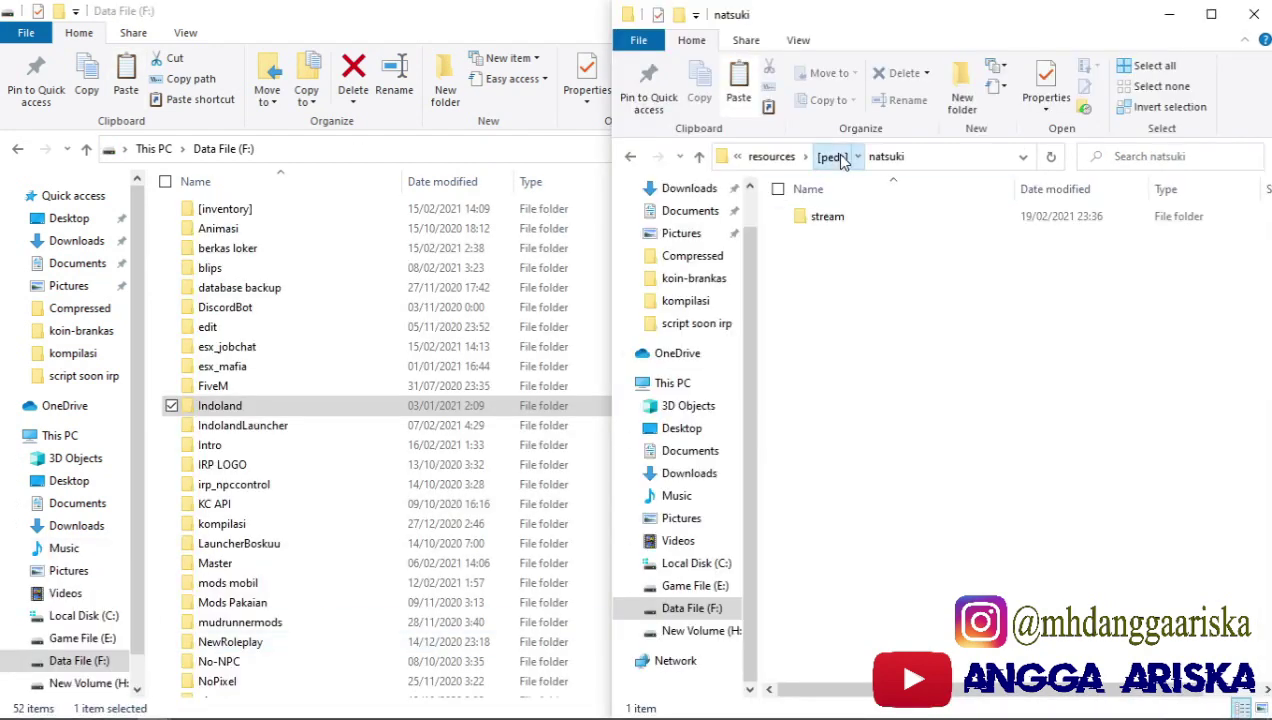
left_click(832, 157)
key("ctrl+v")
Step: Copy __resource.lua and peds.meta from the pasted Mai folder into the natsuki folder
double_click(830, 256)
left_click_drag(874, 334, 850, 240)
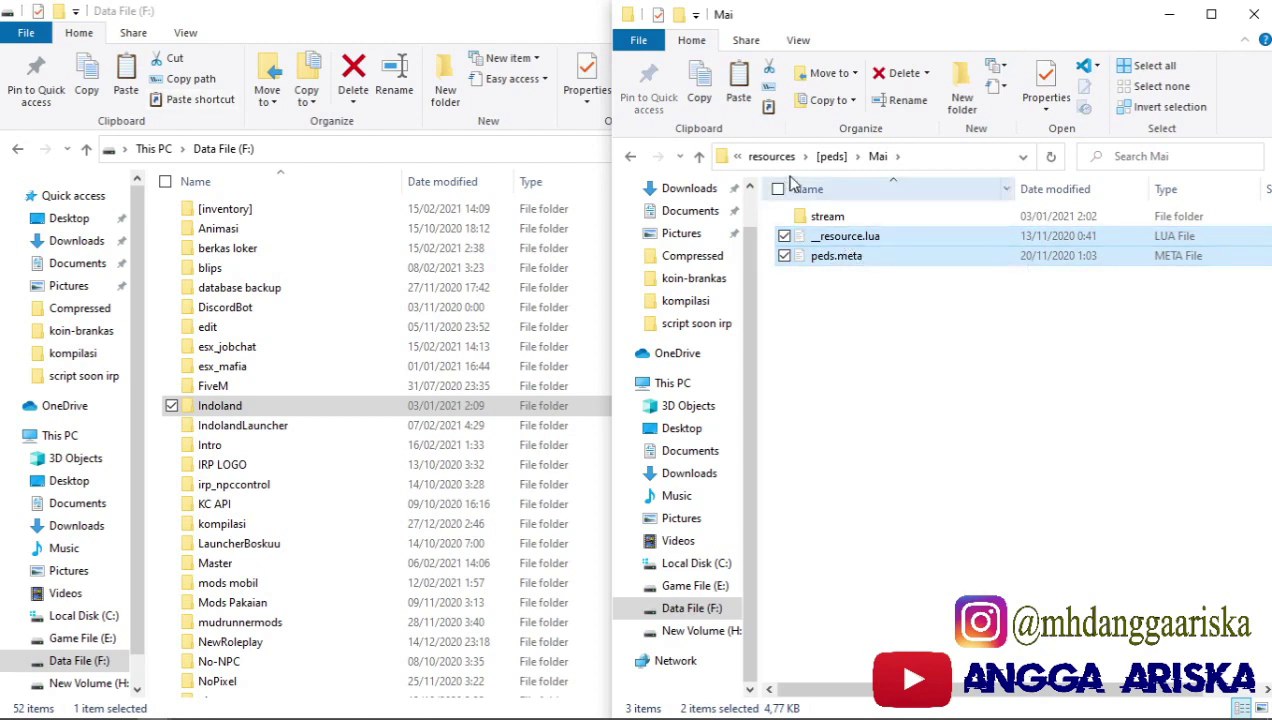
left_click(831, 156)
double_click(852, 278)
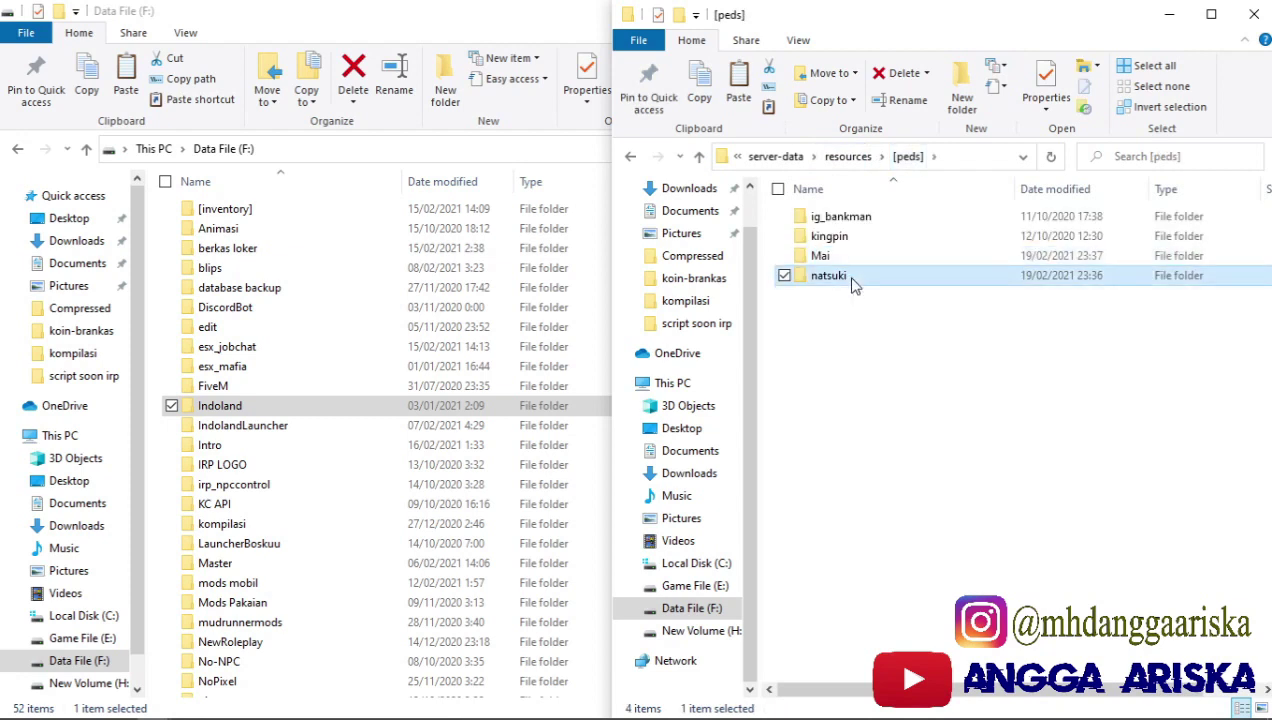
key("ctrl+v")
left_click(840, 300)
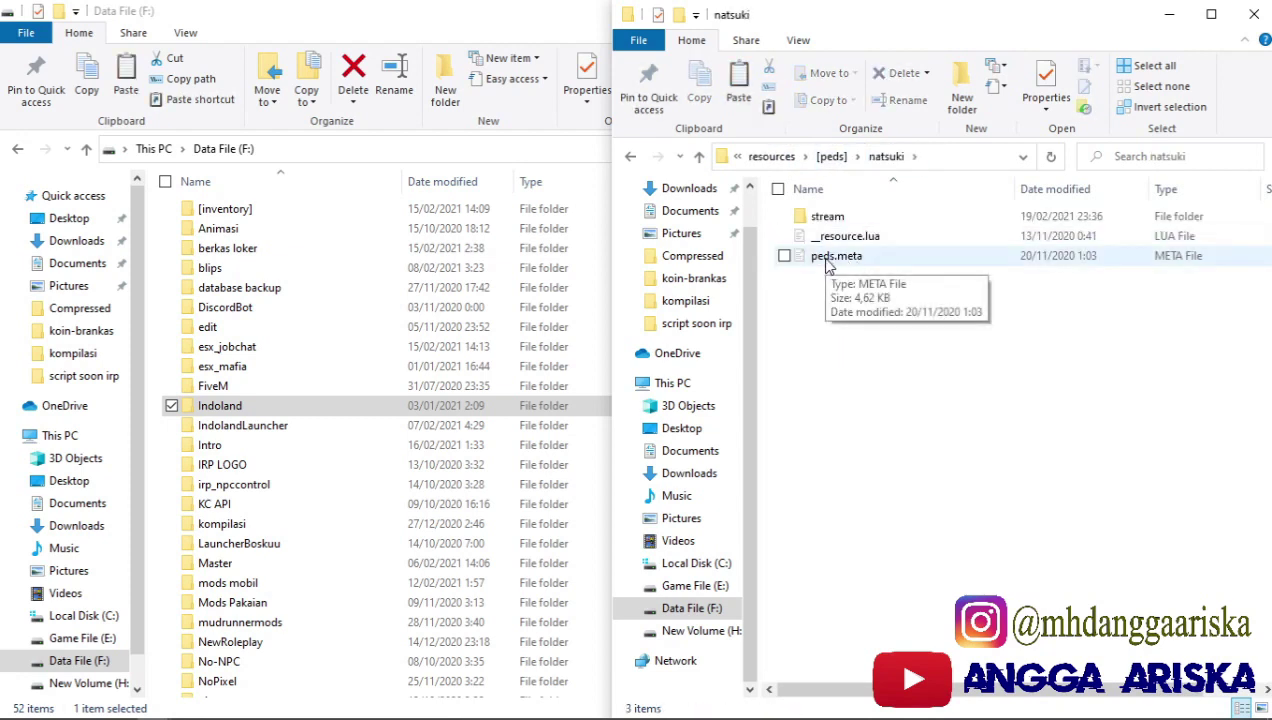
Step: Open natsuki's peds.meta in Visual Studio Code, select the name Mai, and check the matching file names in Indoland's Mai stream folder
double_click(826, 262)
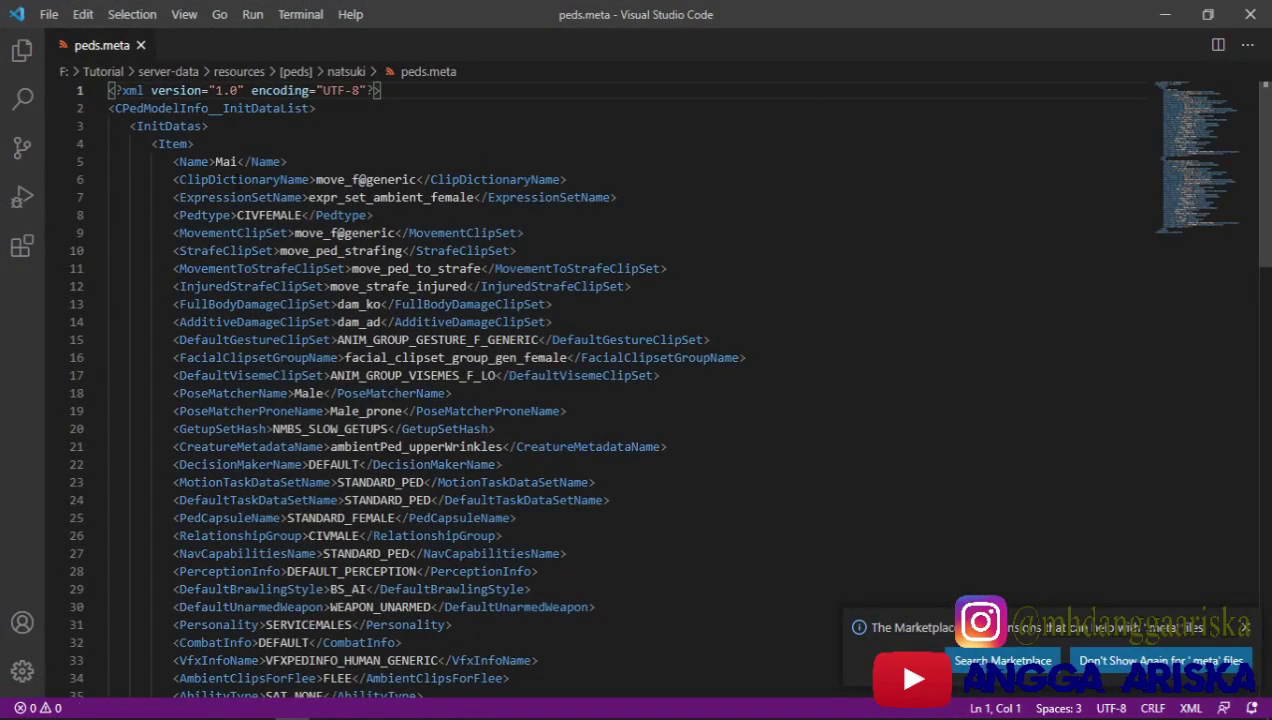
double_click(225, 161)
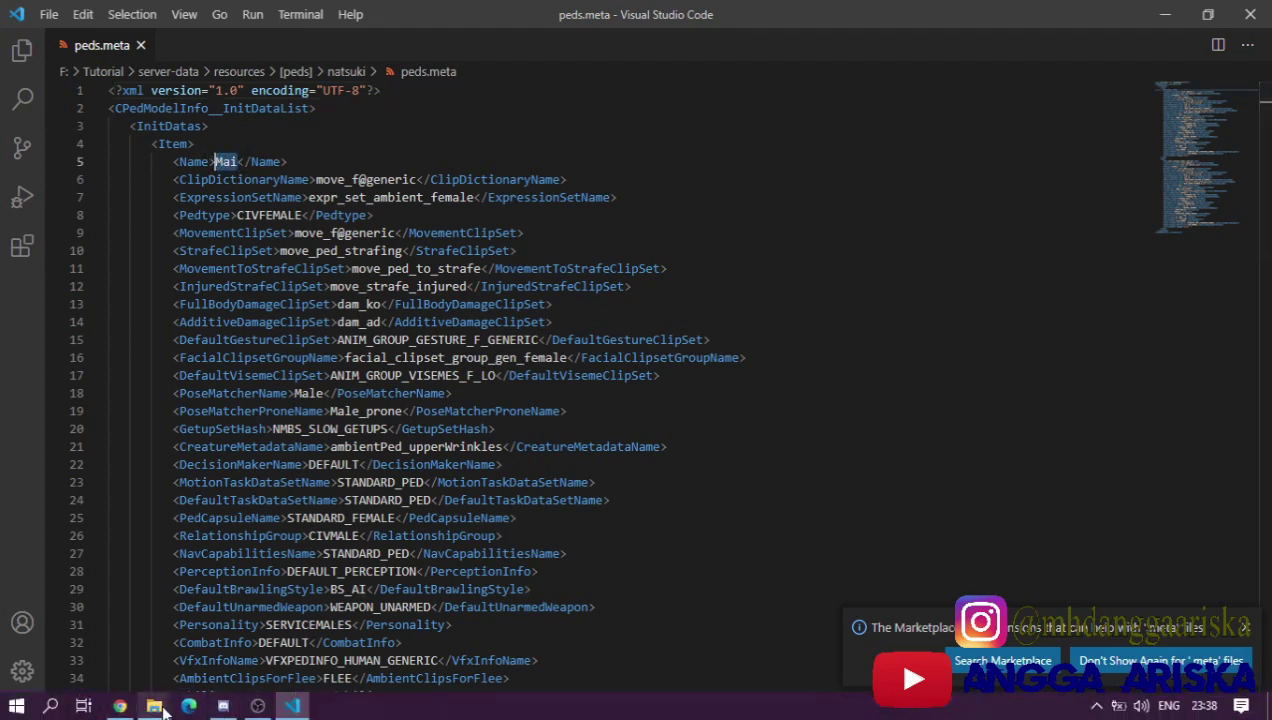
mouse_move(154, 706)
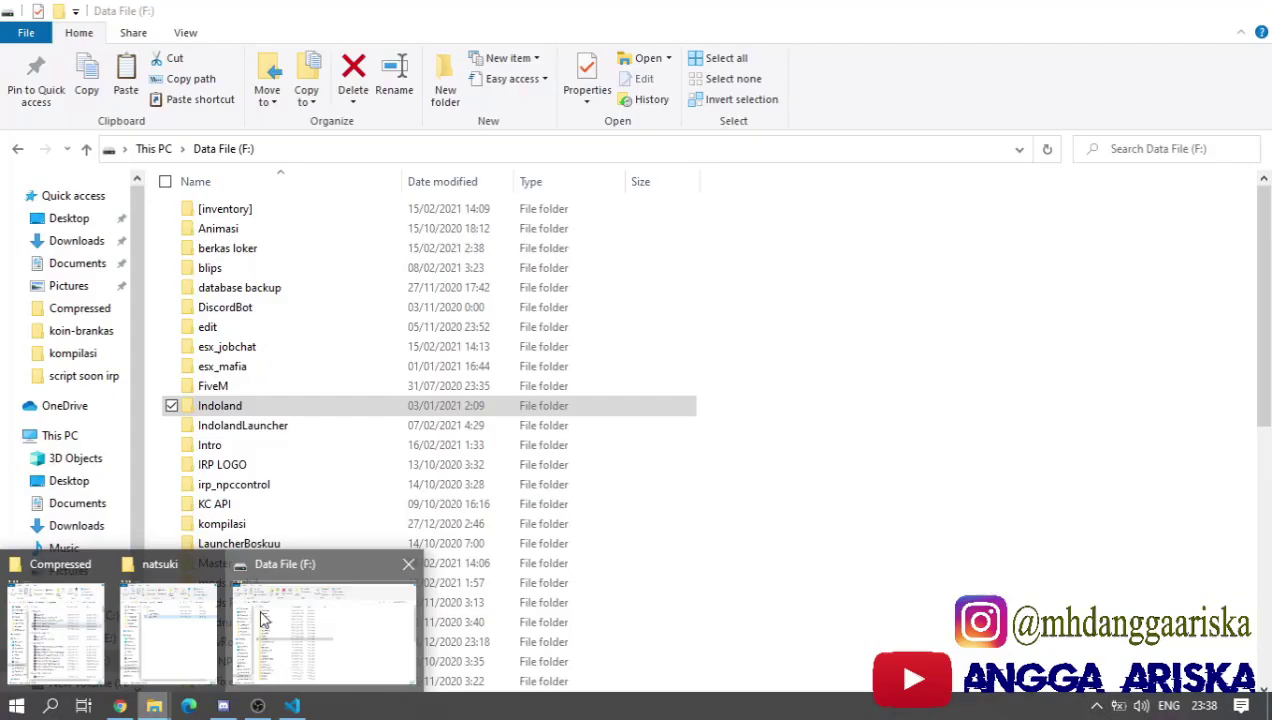
left_click(252, 616)
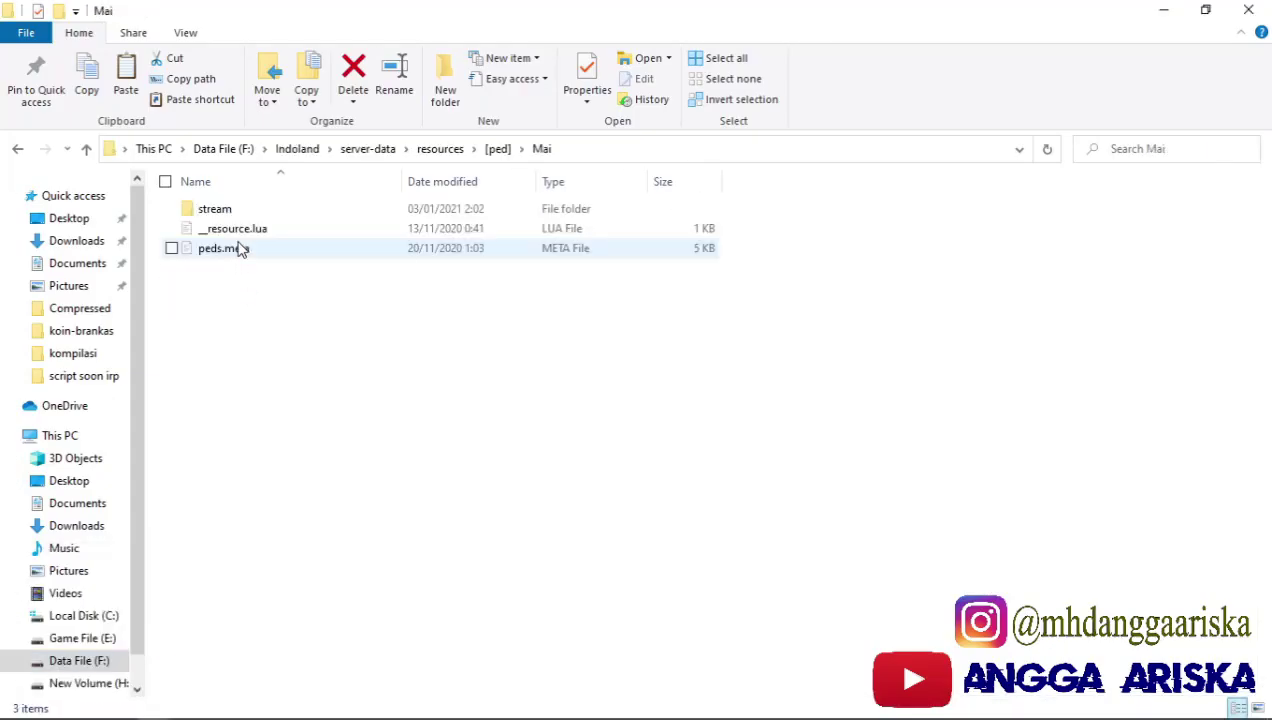
left_click(230, 212)
left_click(230, 209)
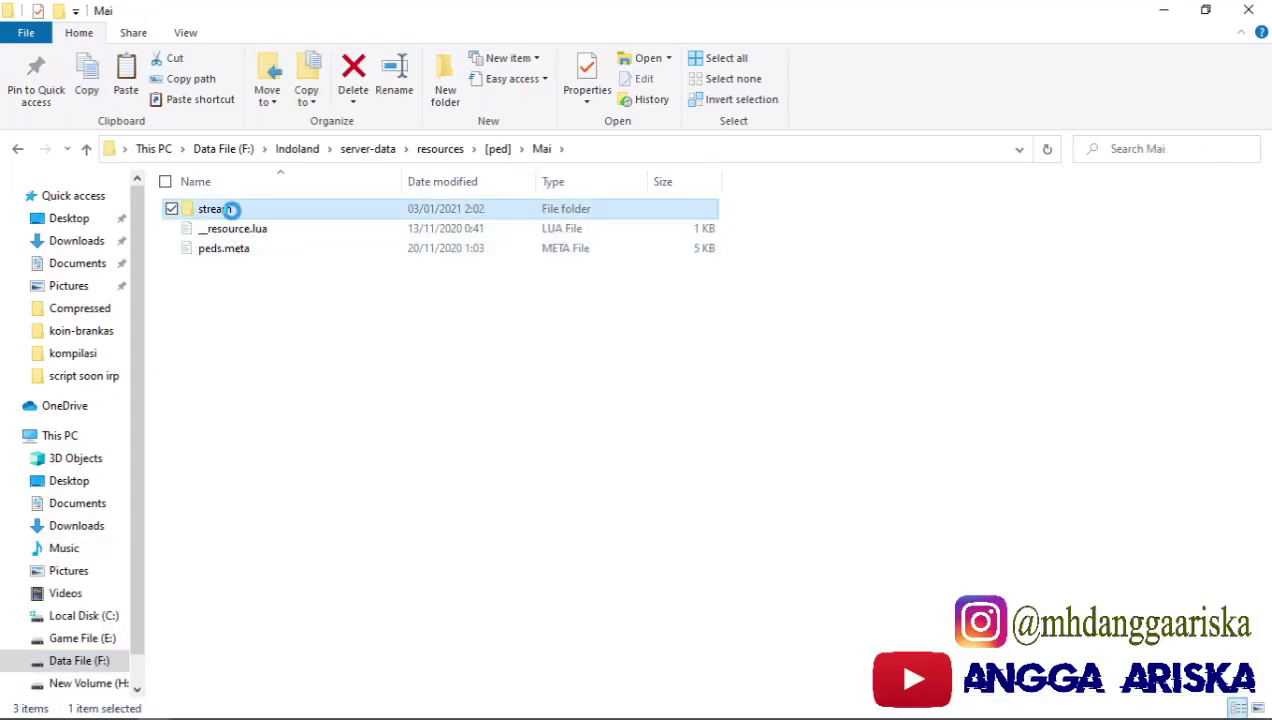
double_click(230, 209)
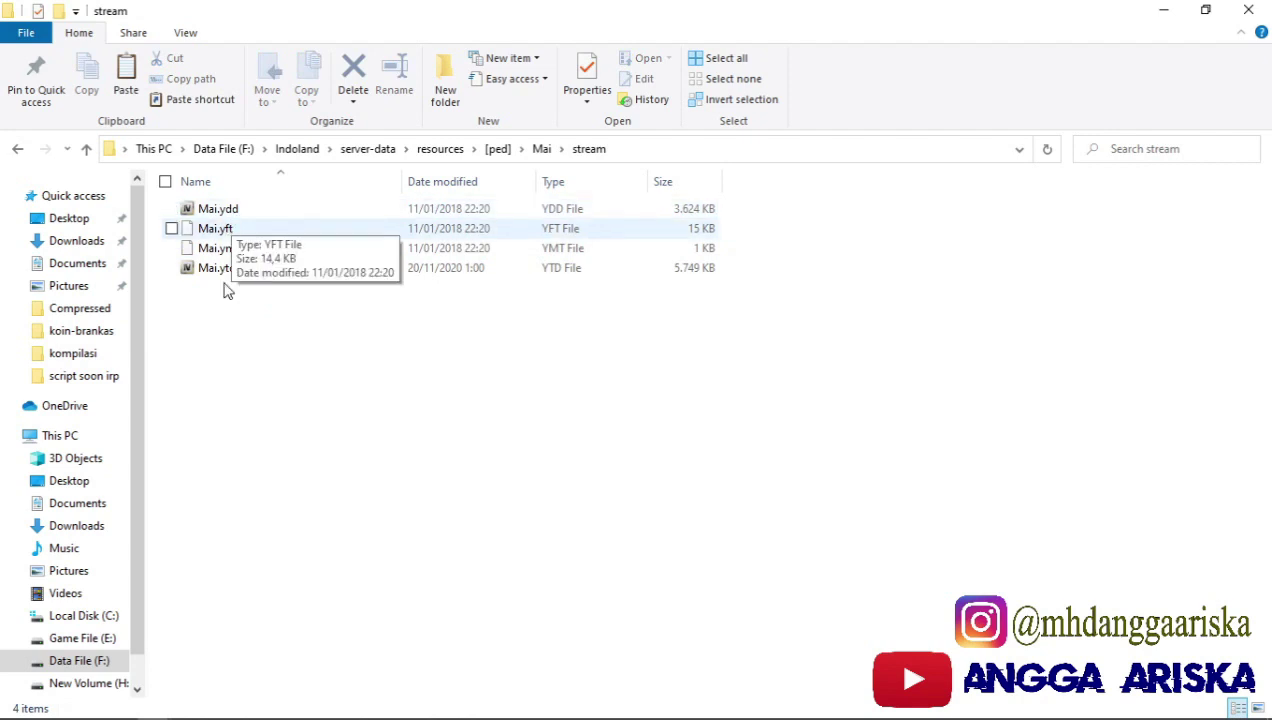
Step: Open natsuki's stream folder and copy the base name natsuki from natsuki.yft
mouse_move(183, 712)
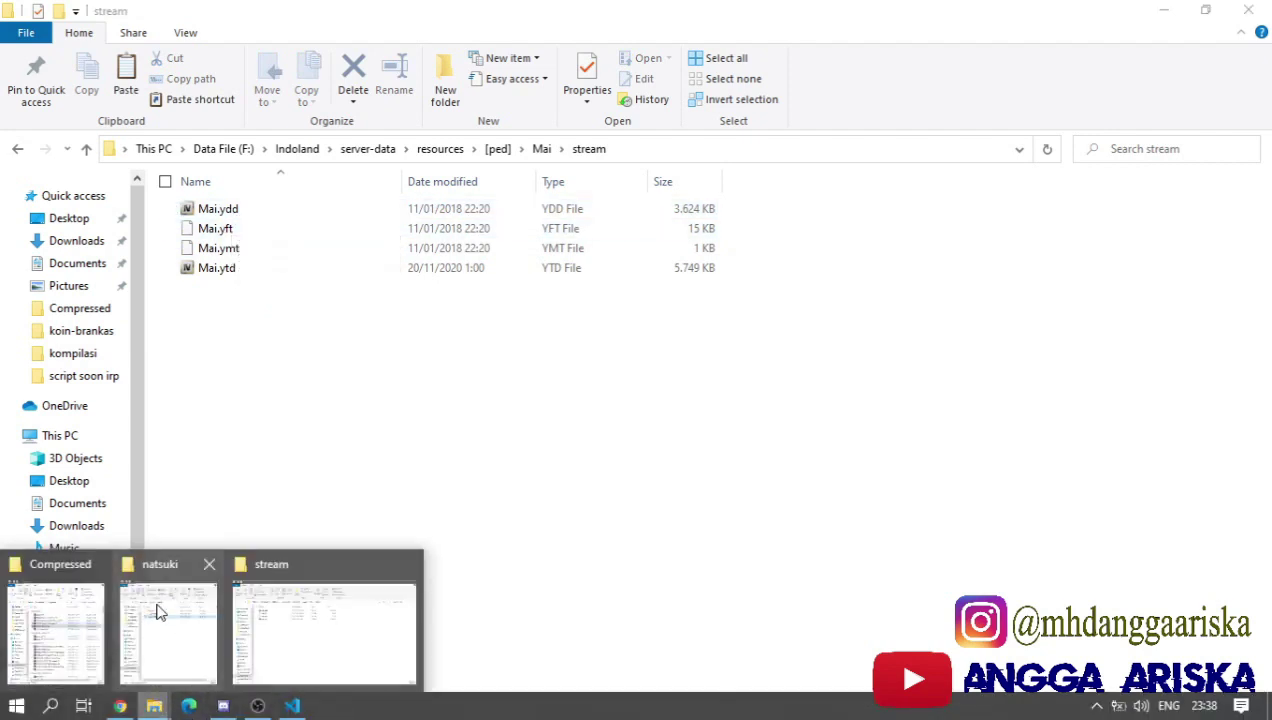
left_click(172, 614)
double_click(849, 219)
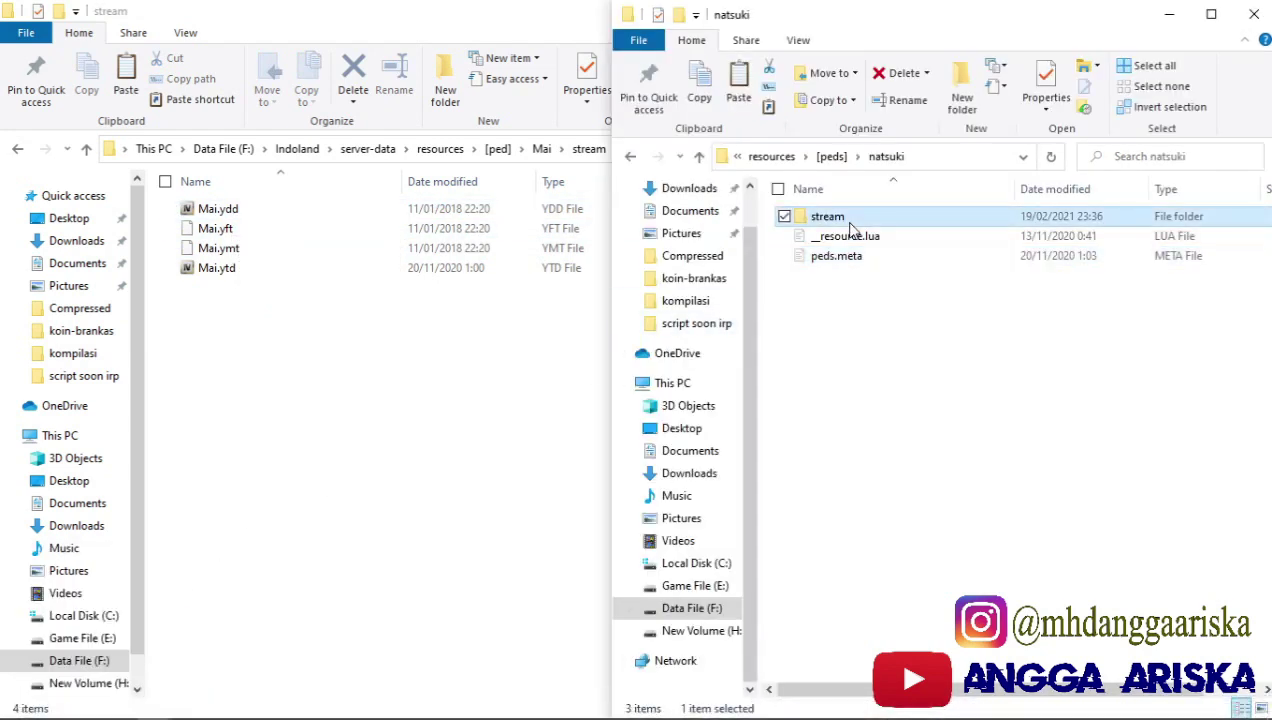
left_click(793, 236)
left_click(836, 240)
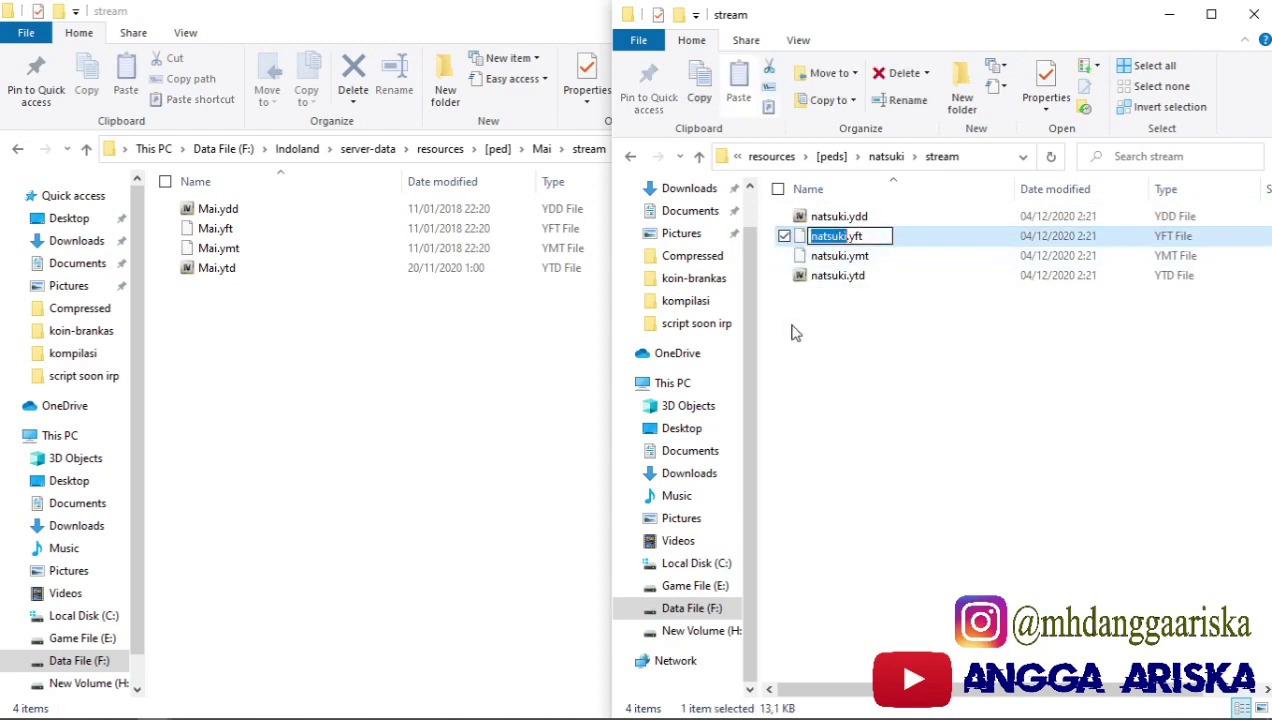
Step: Replace the ped name Mai with natsuki in peds.meta, save the file and review the remaining entries
mouse_move(424, 710)
left_click(289, 707)
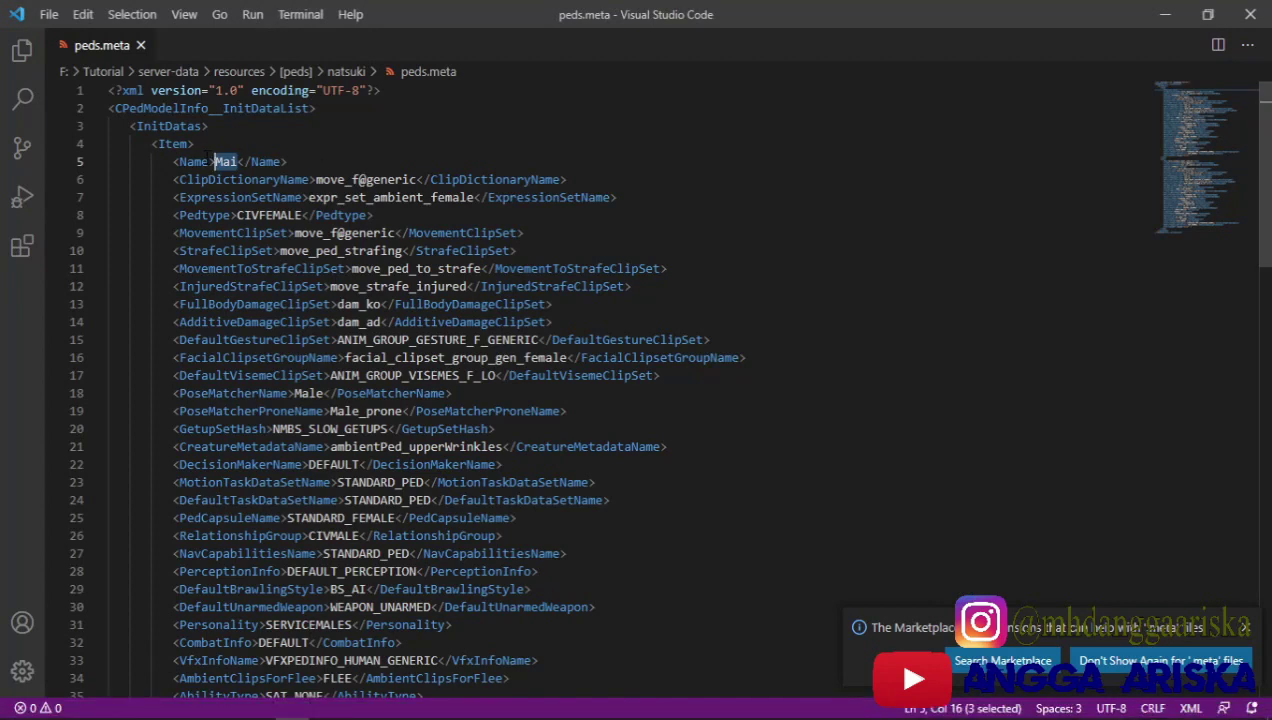
key("ctrl+v")
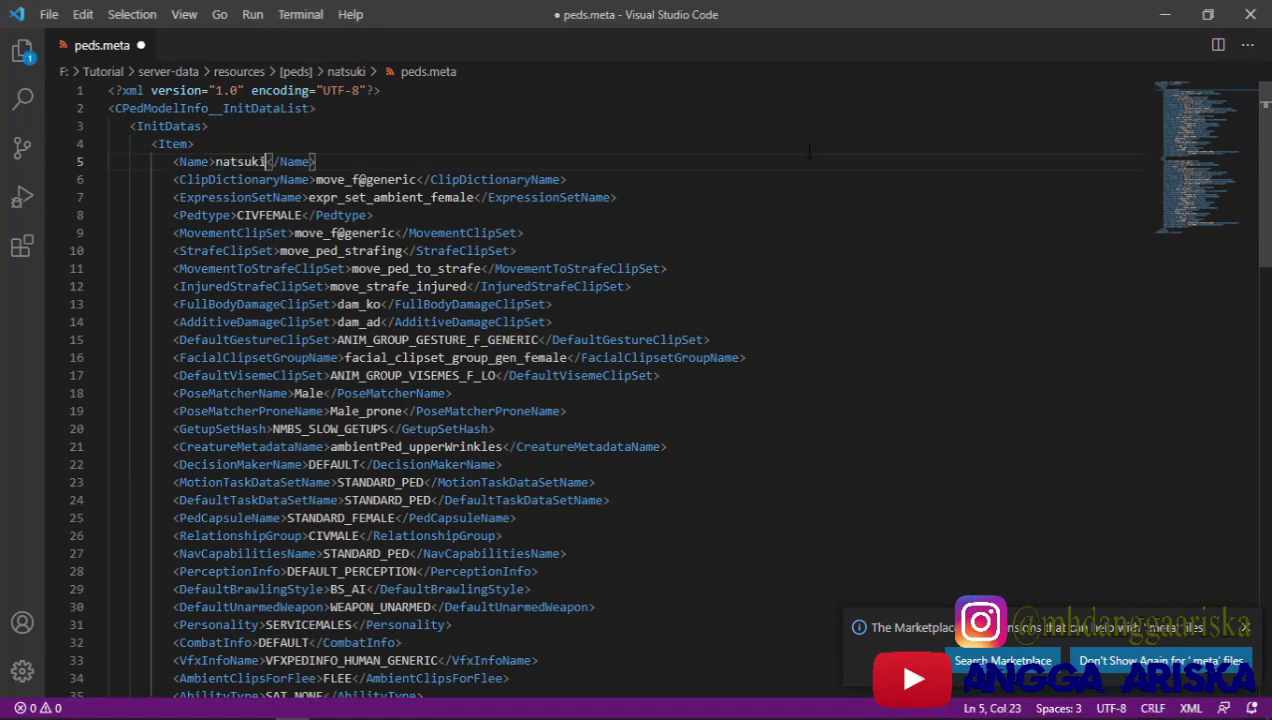
key("ctrl+s")
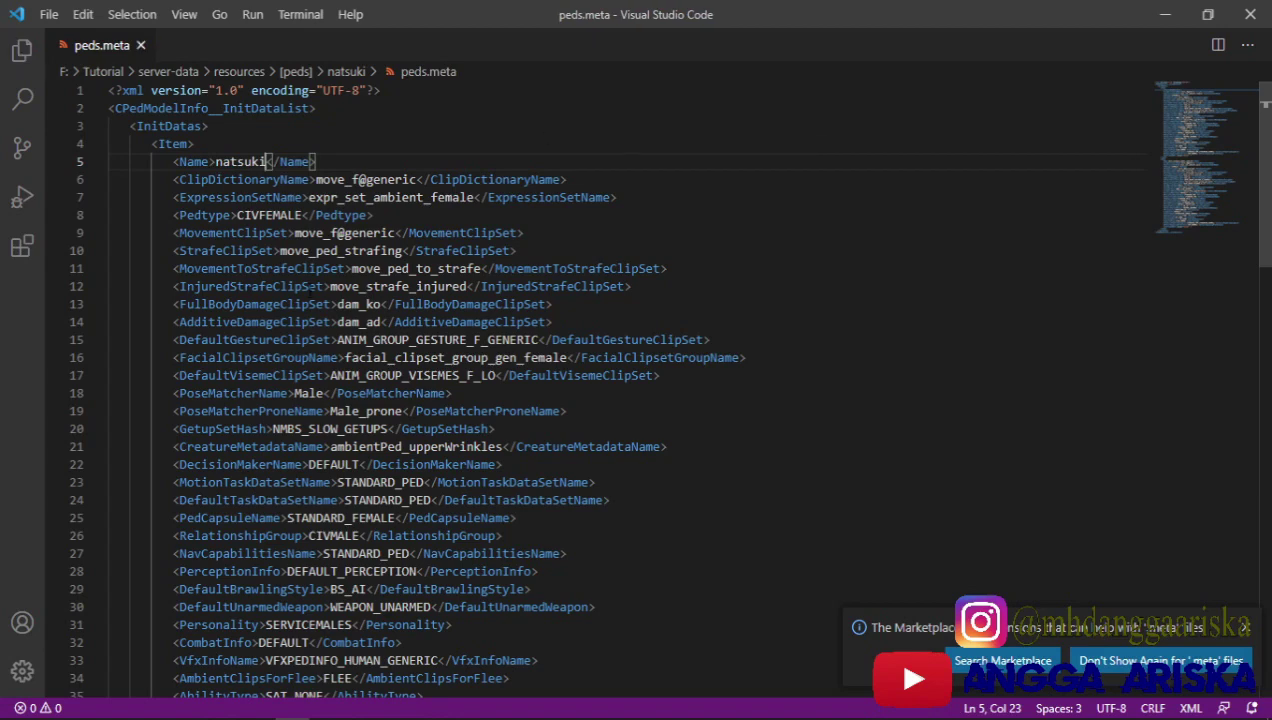
scroll(600, 390, "down", 7)
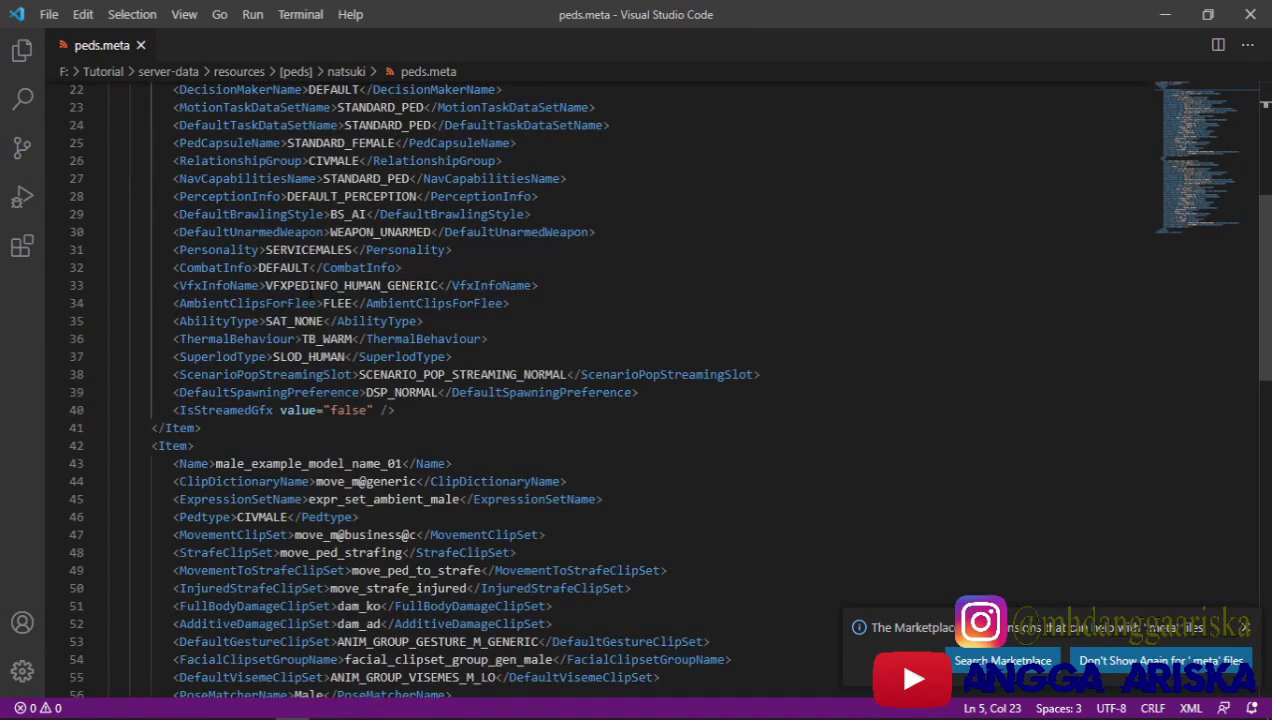
scroll(600, 390, "up", 7)
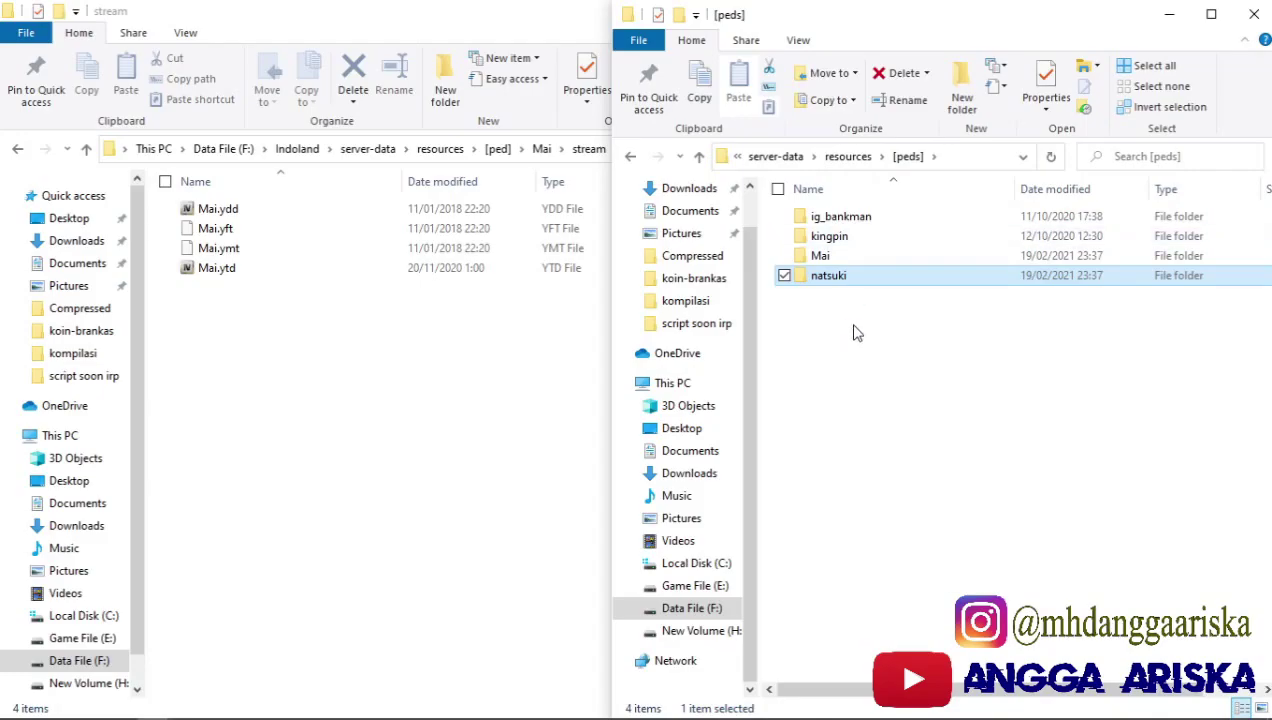
Step: Clear the selection in [peds] and close the File Explorer window showing Indoland's Mai stream folder
left_click(866, 342)
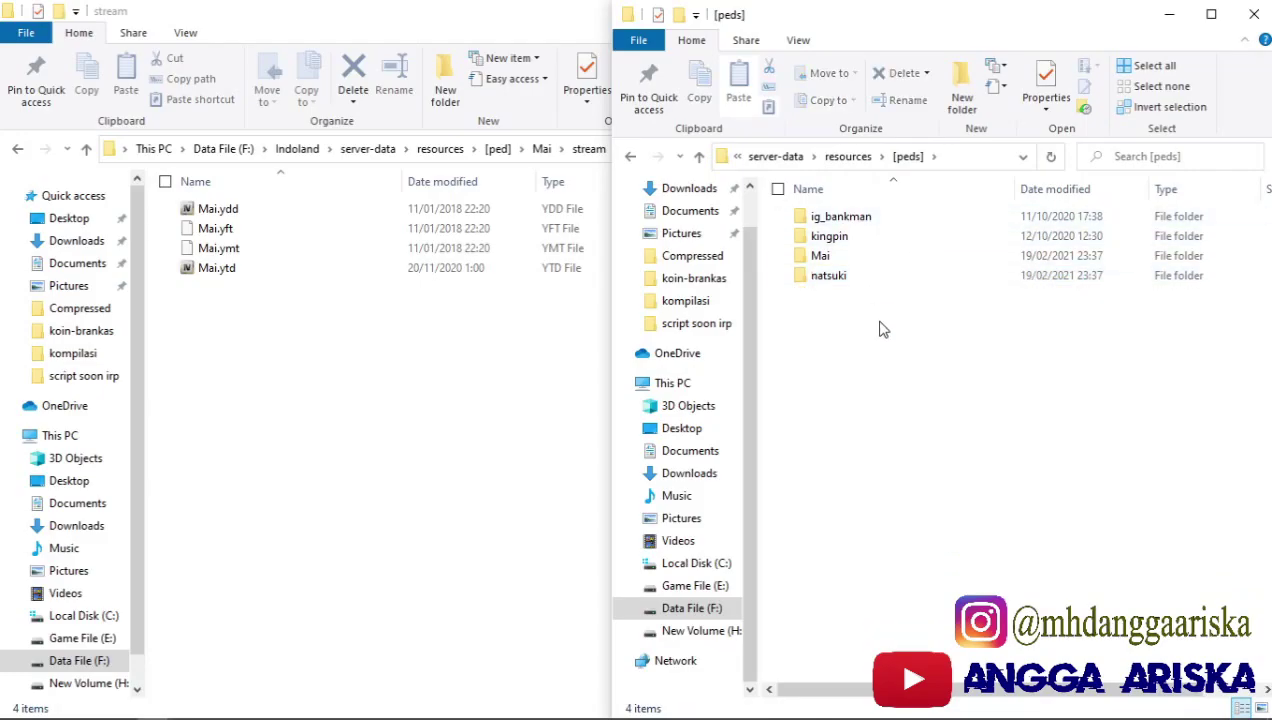
key("super+Up")
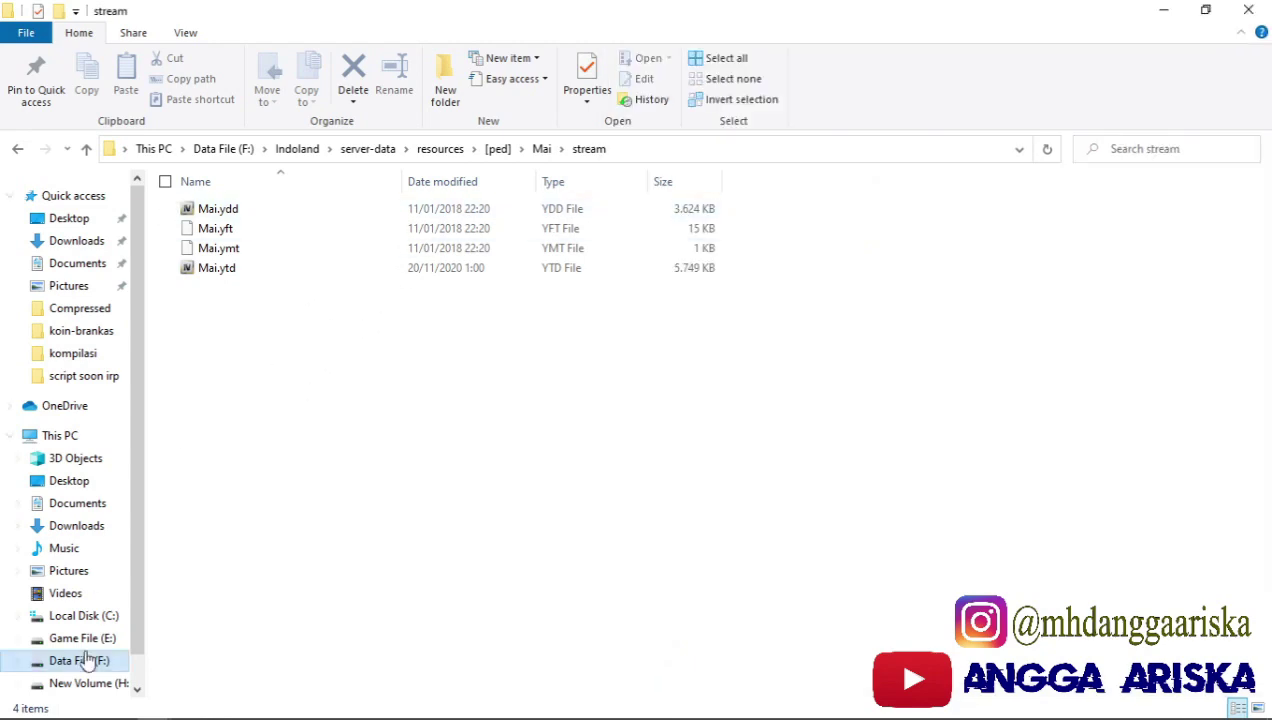
left_click(1259, 10)
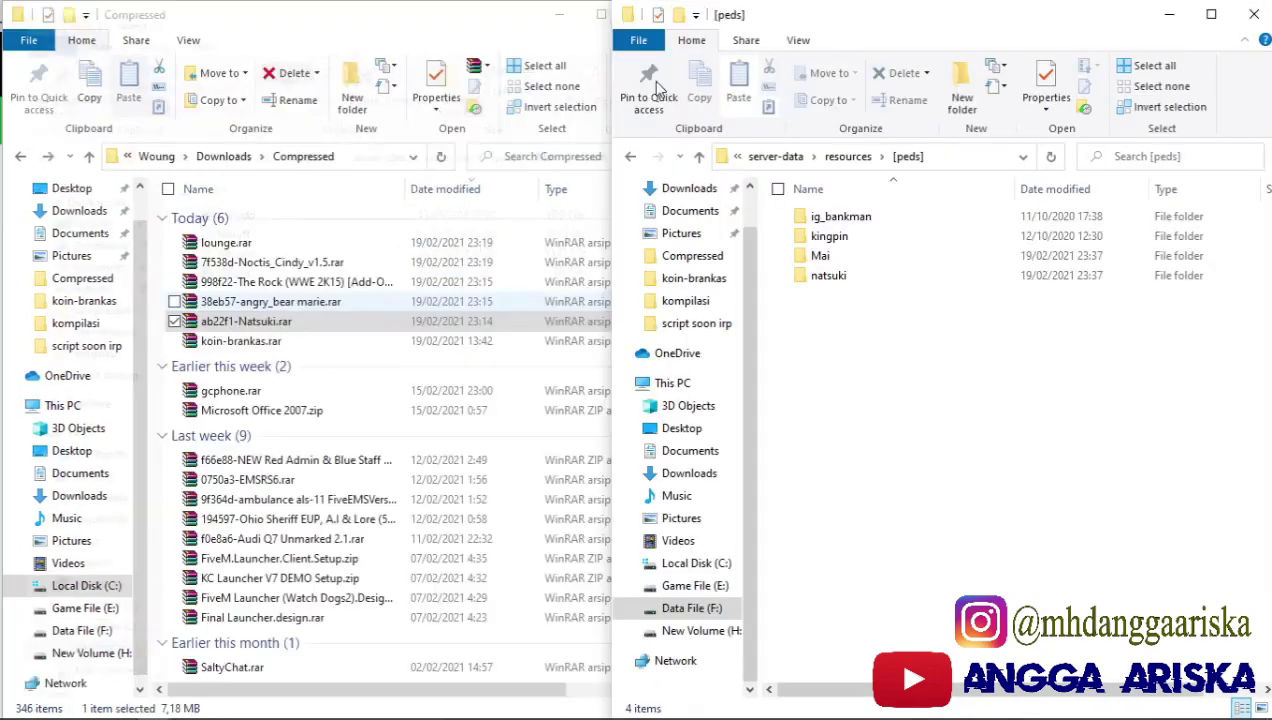
Step: Open the 38eb57-angry_bear marie.rar archive, dismiss the licence reminder and select the four marie model files
left_click(287, 310)
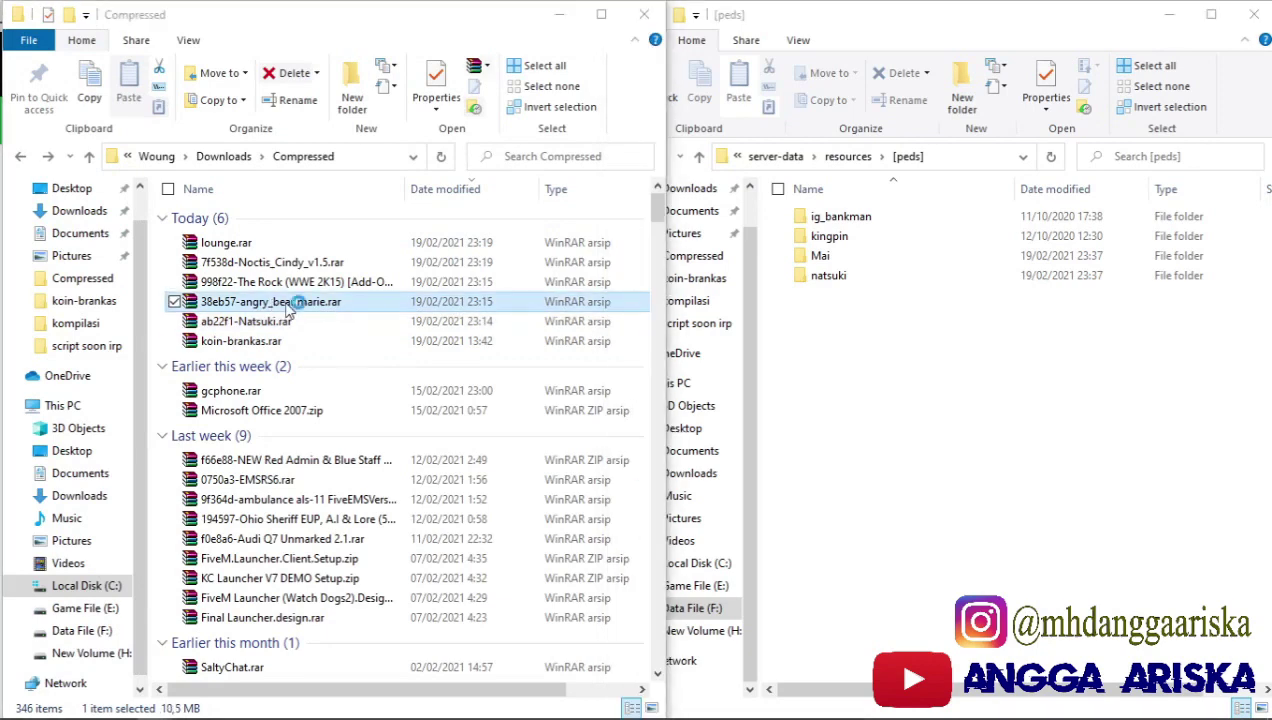
left_click(636, 627)
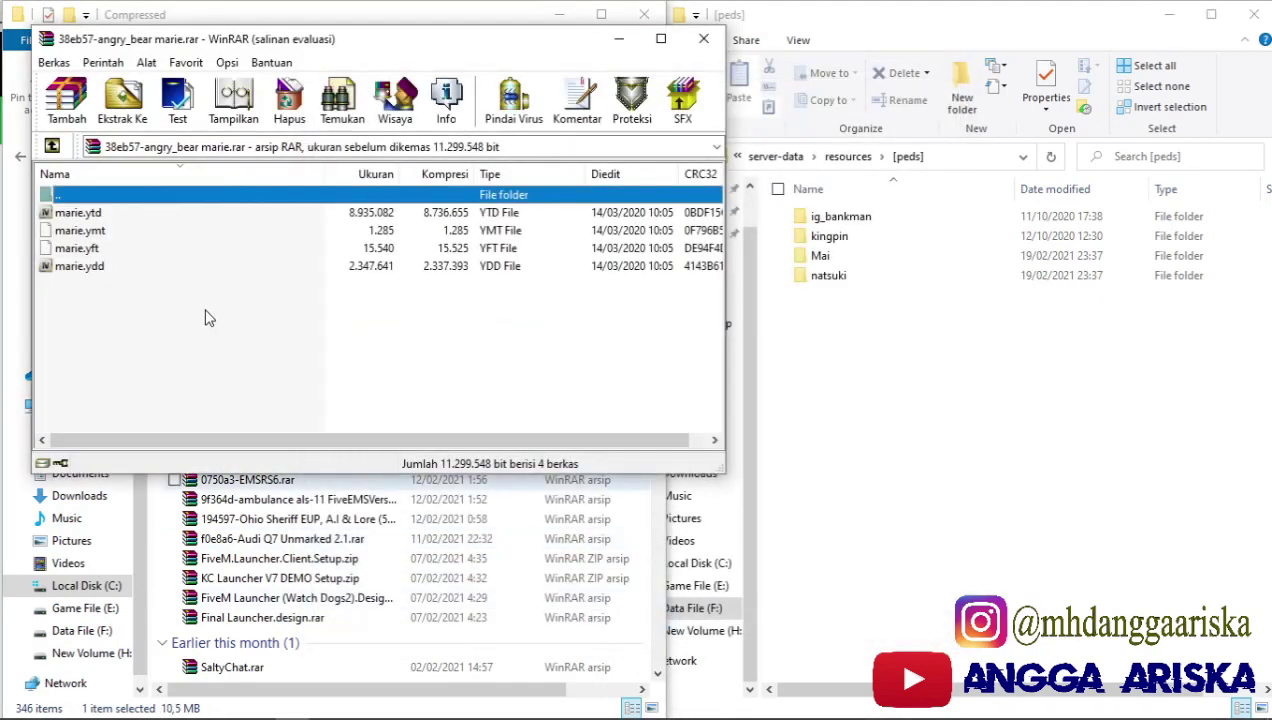
left_click_drag(120, 302, 123, 214)
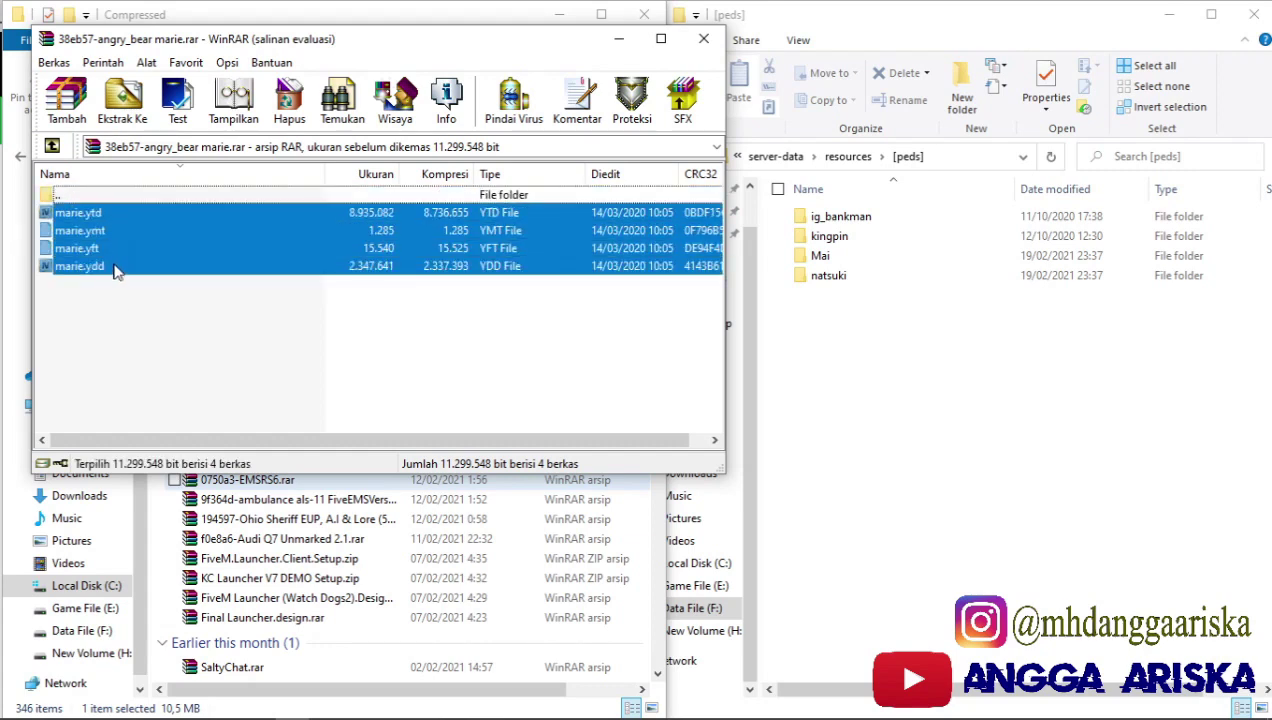
Step: Create a folder named marie in the [peds] resources folder and open it
right_click(835, 360)
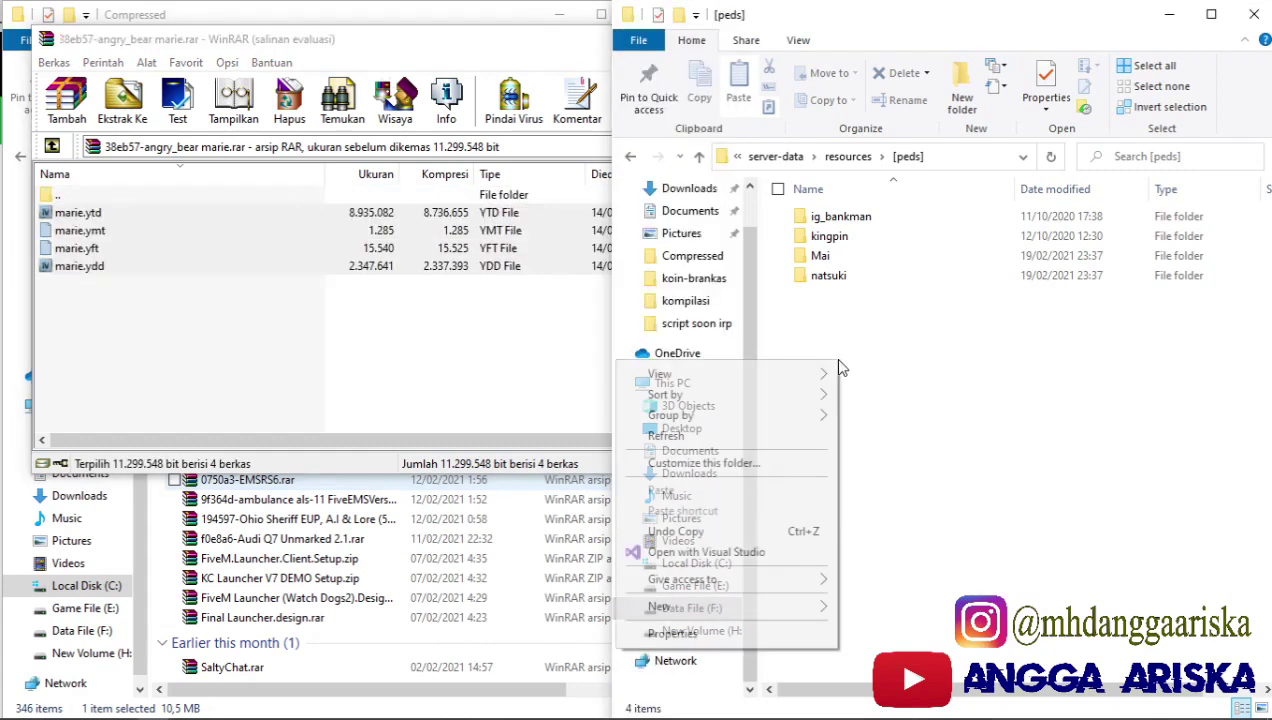
mouse_move(765, 606)
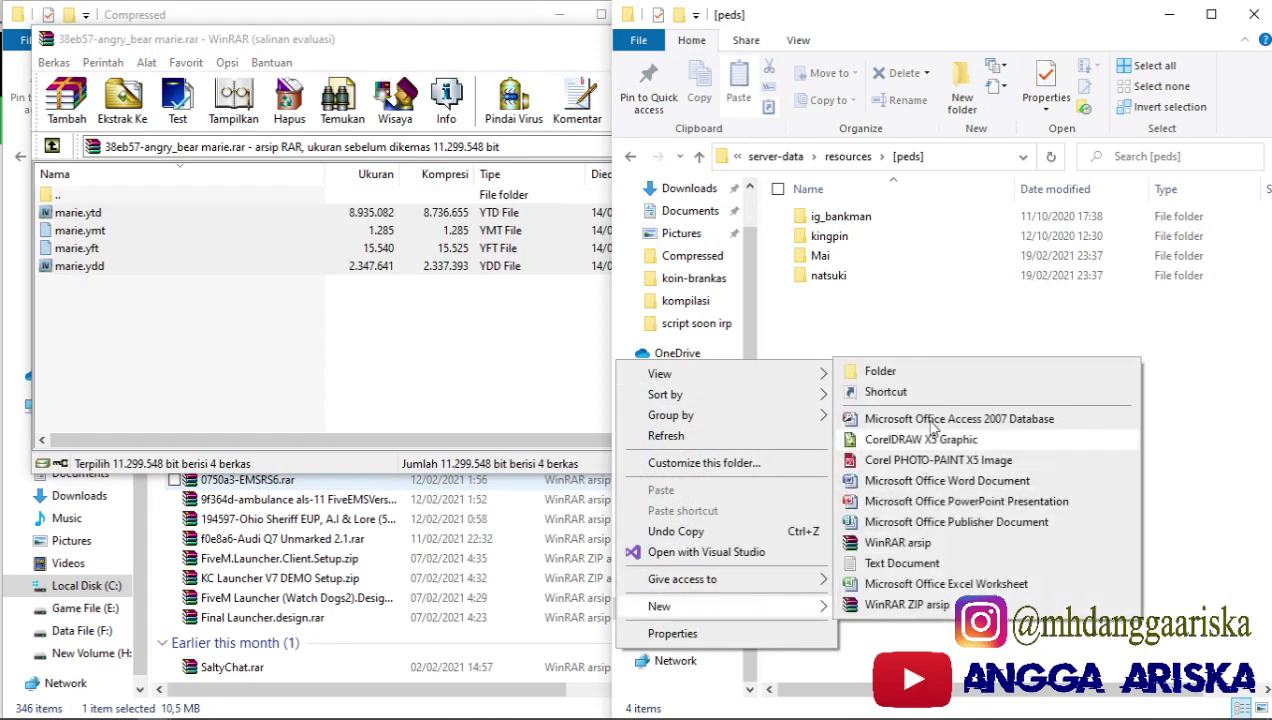
left_click(935, 378)
type("marie")
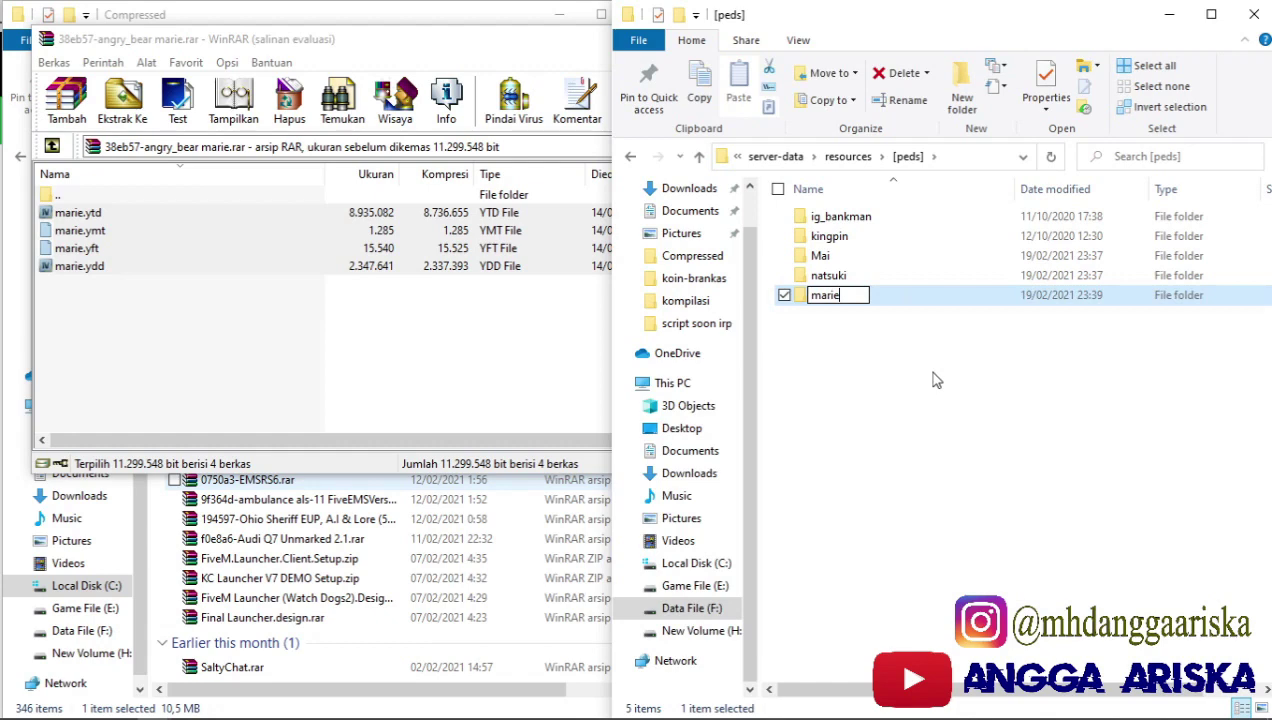
key("Return")
key("Return")
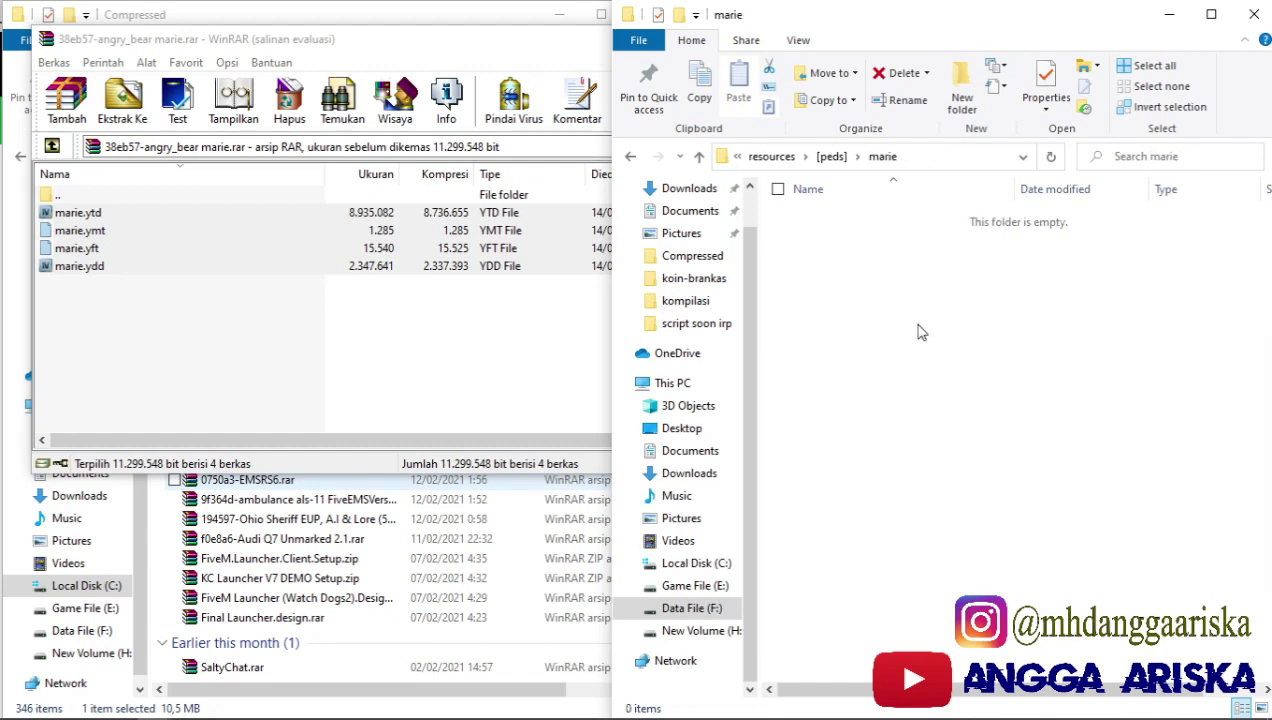
Step: Create a folder named stream inside the marie folder and open it
right_click(921, 332)
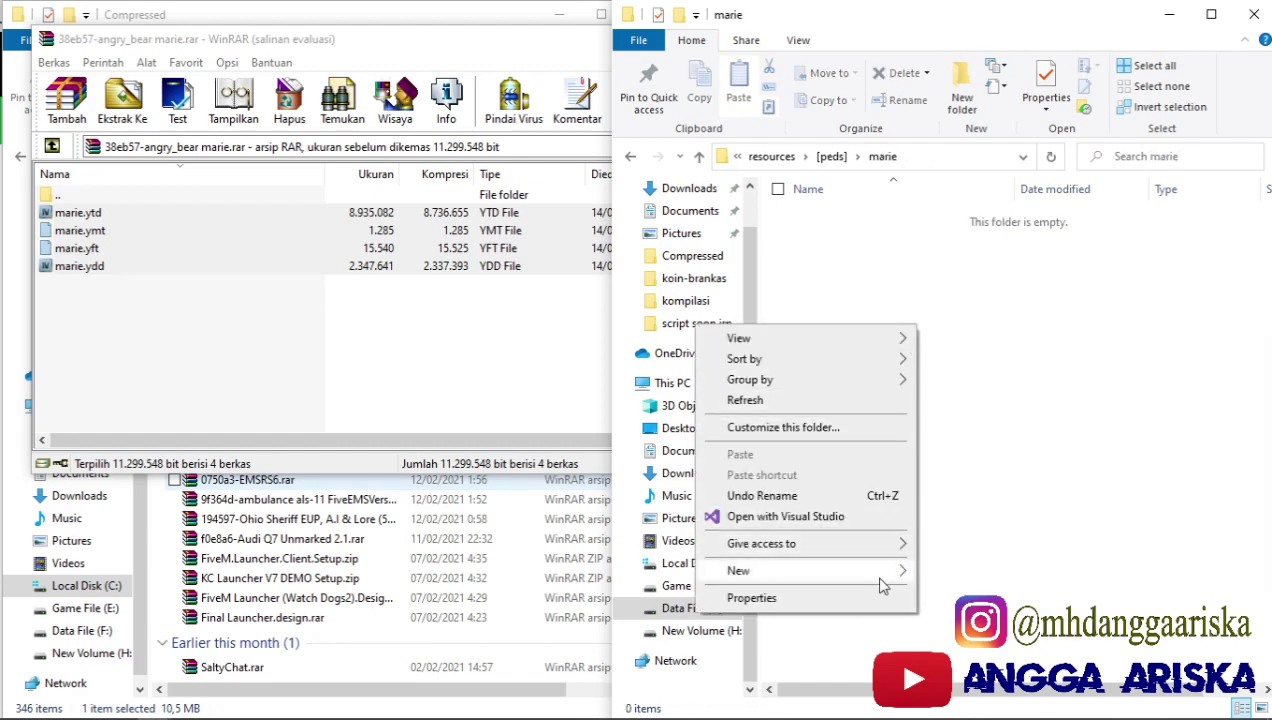
mouse_move(886, 585)
left_click(950, 336)
type("stream")
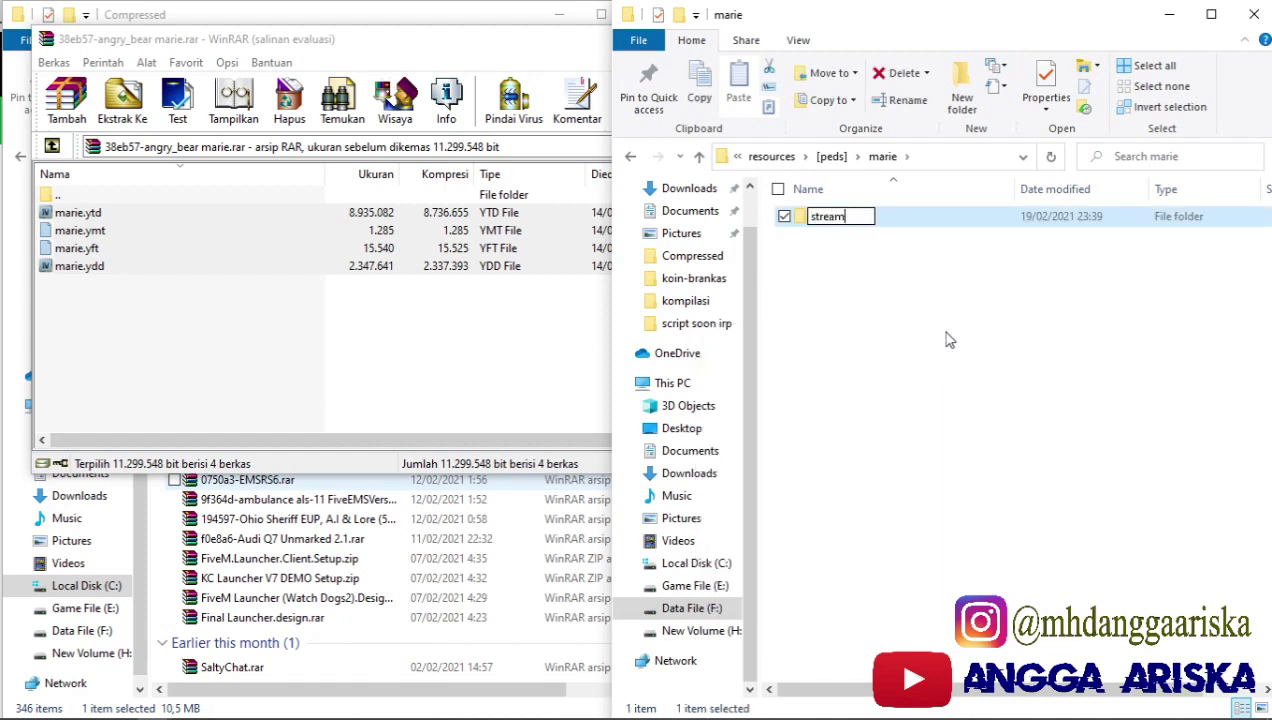
key("Return")
key("Return")
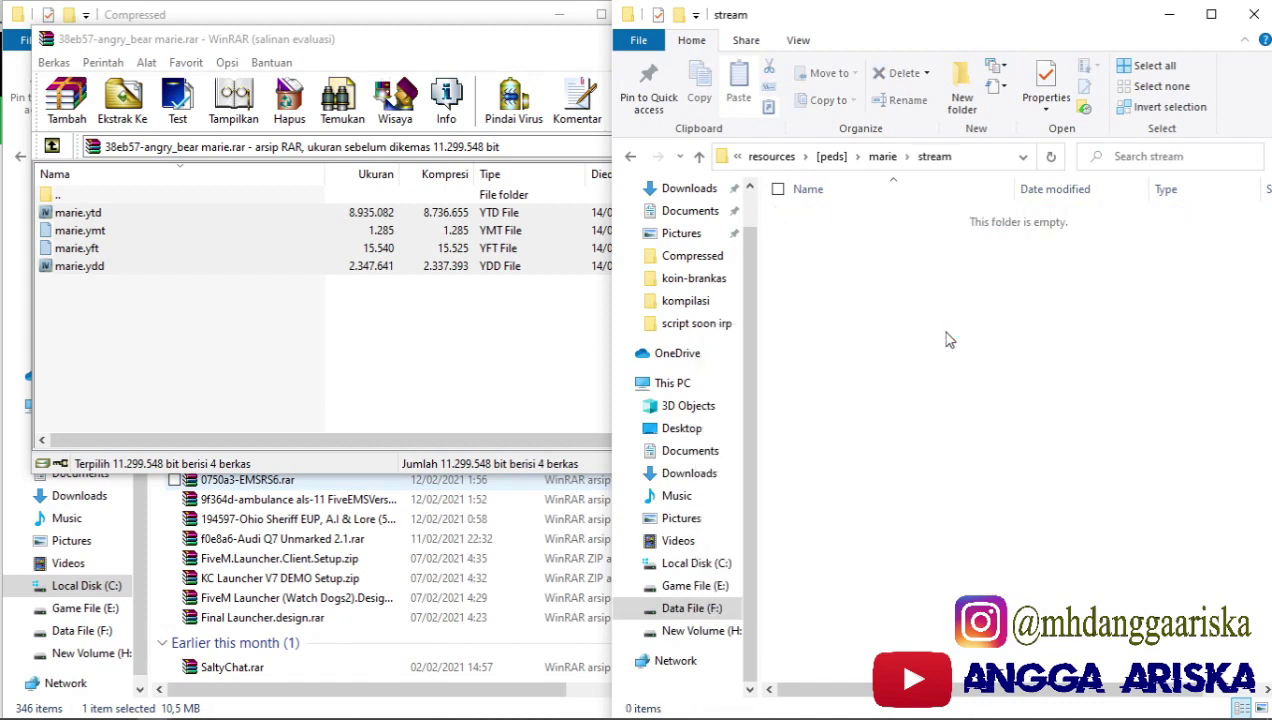
Step: Extract the four selected marie model files from the archive into marie's stream folder and close the archive
left_click_drag(86, 232, 943, 293)
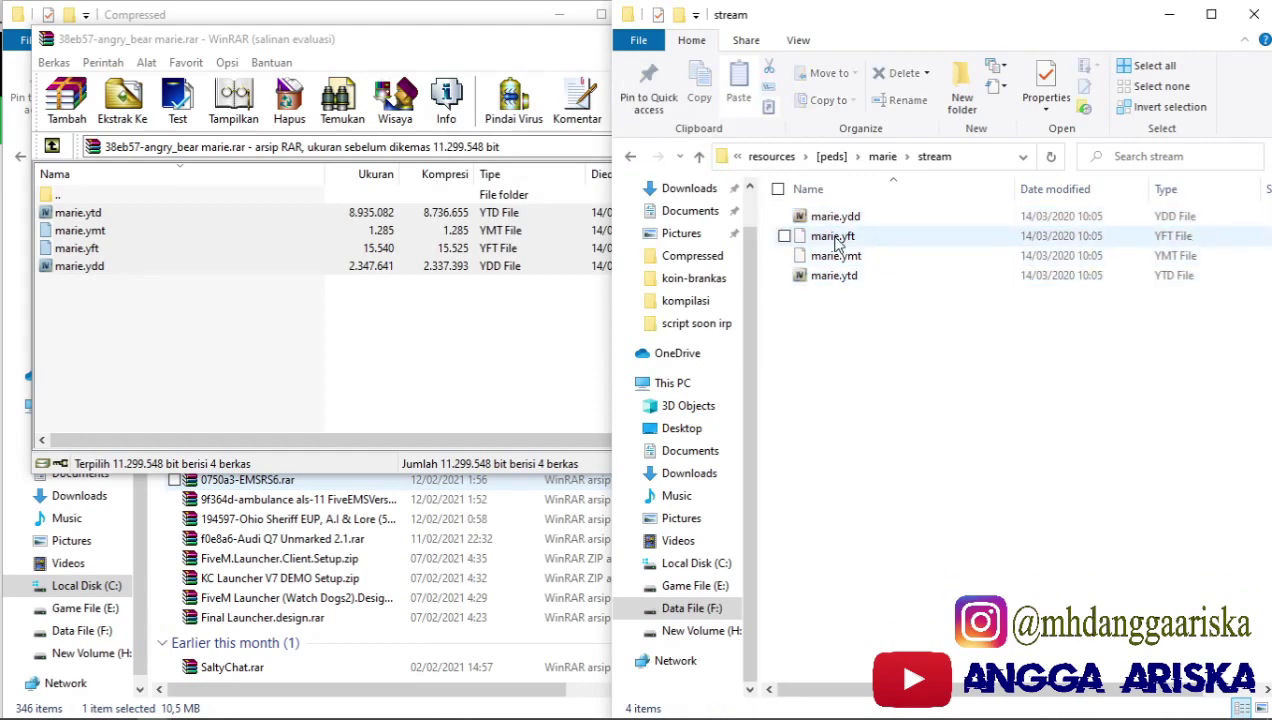
left_click(571, 318)
left_click(713, 38)
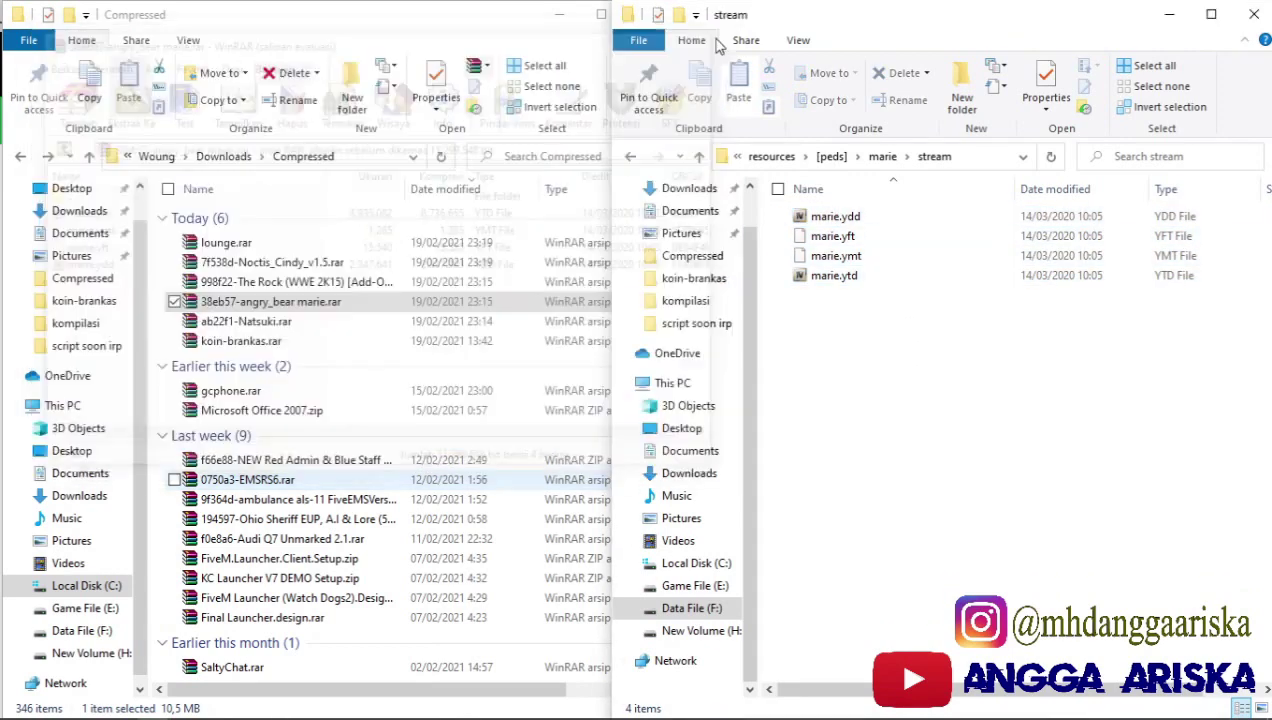
Step: Copy __resource.lua and peds.meta from the natsuki folder into the marie folder
left_click(884, 157)
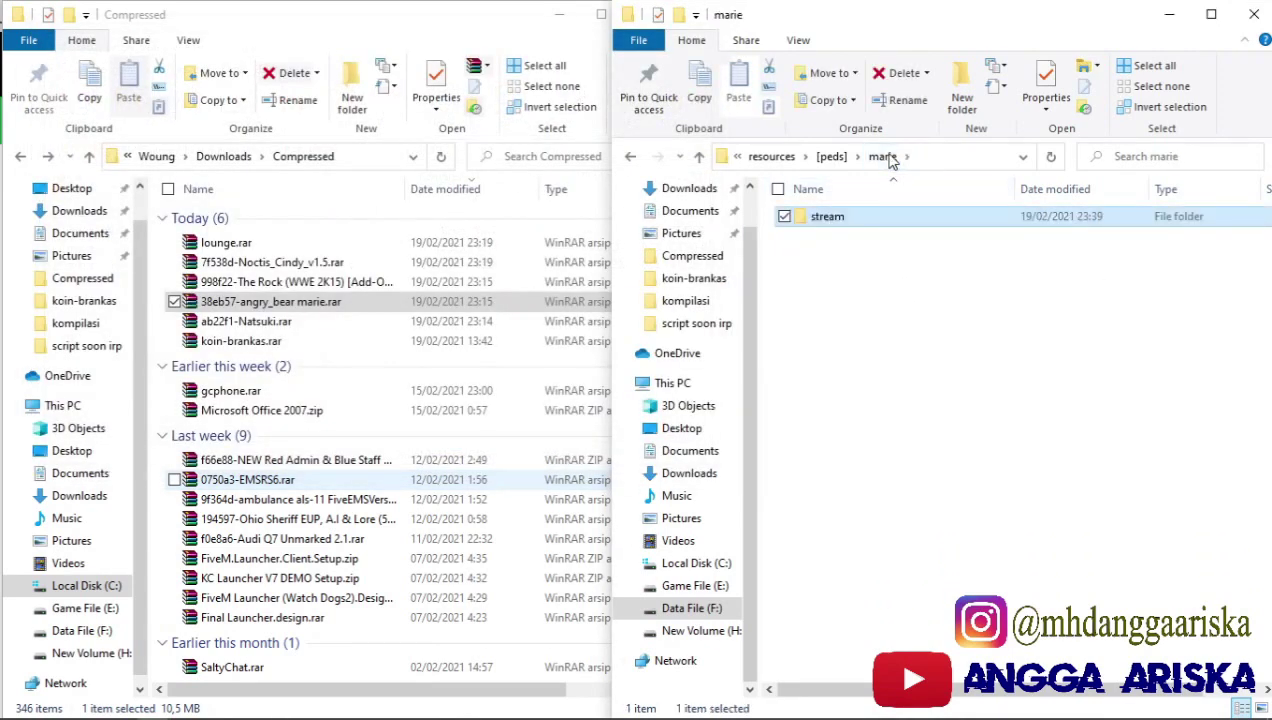
left_click(831, 157)
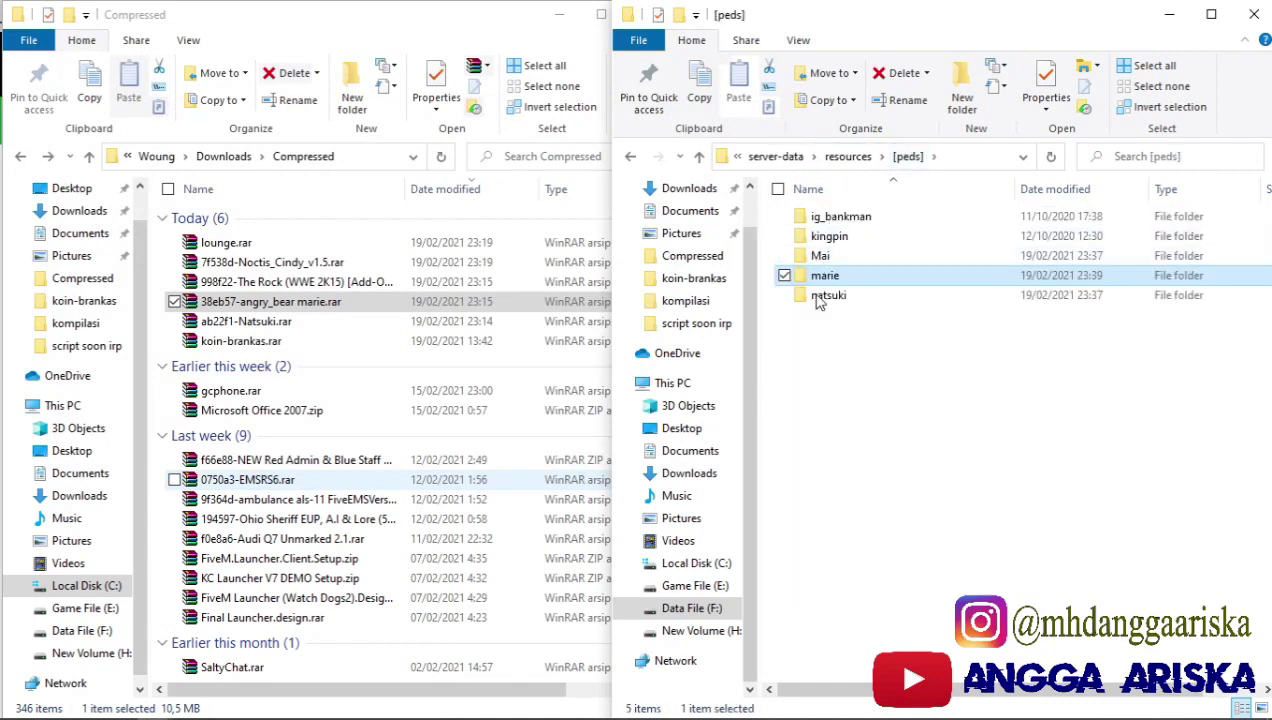
double_click(840, 296)
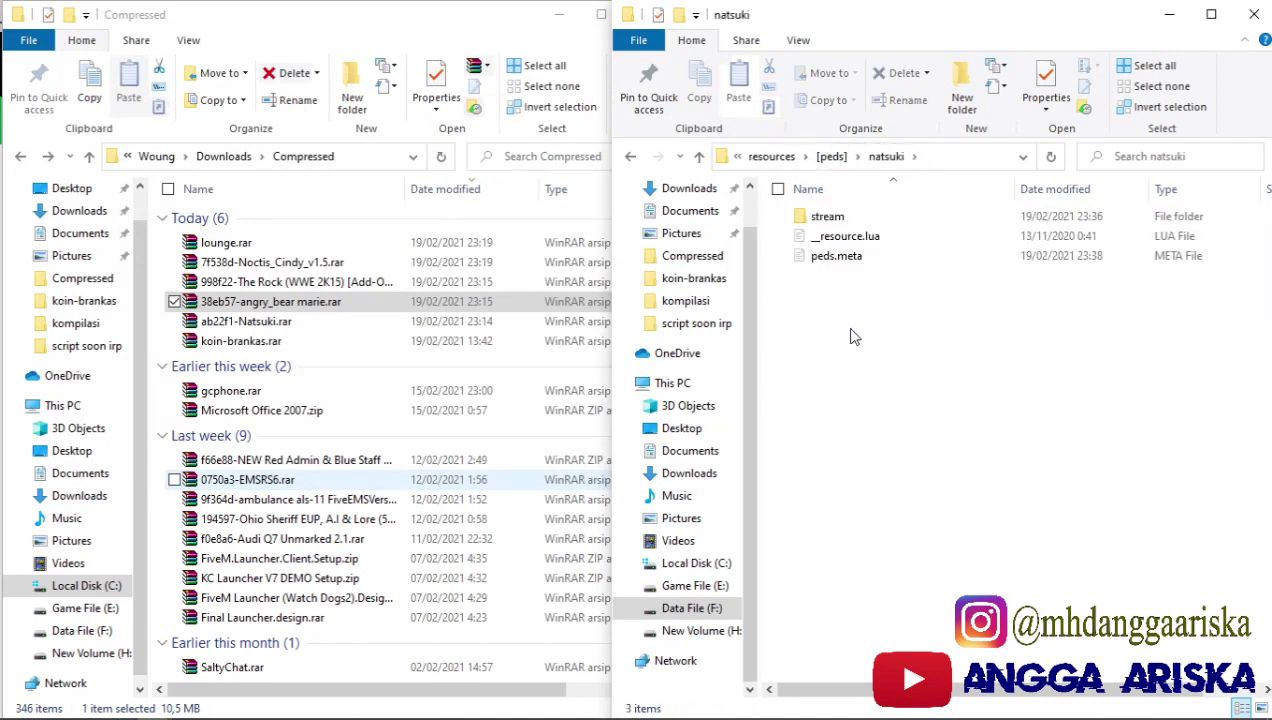
left_click_drag(851, 262, 842, 238)
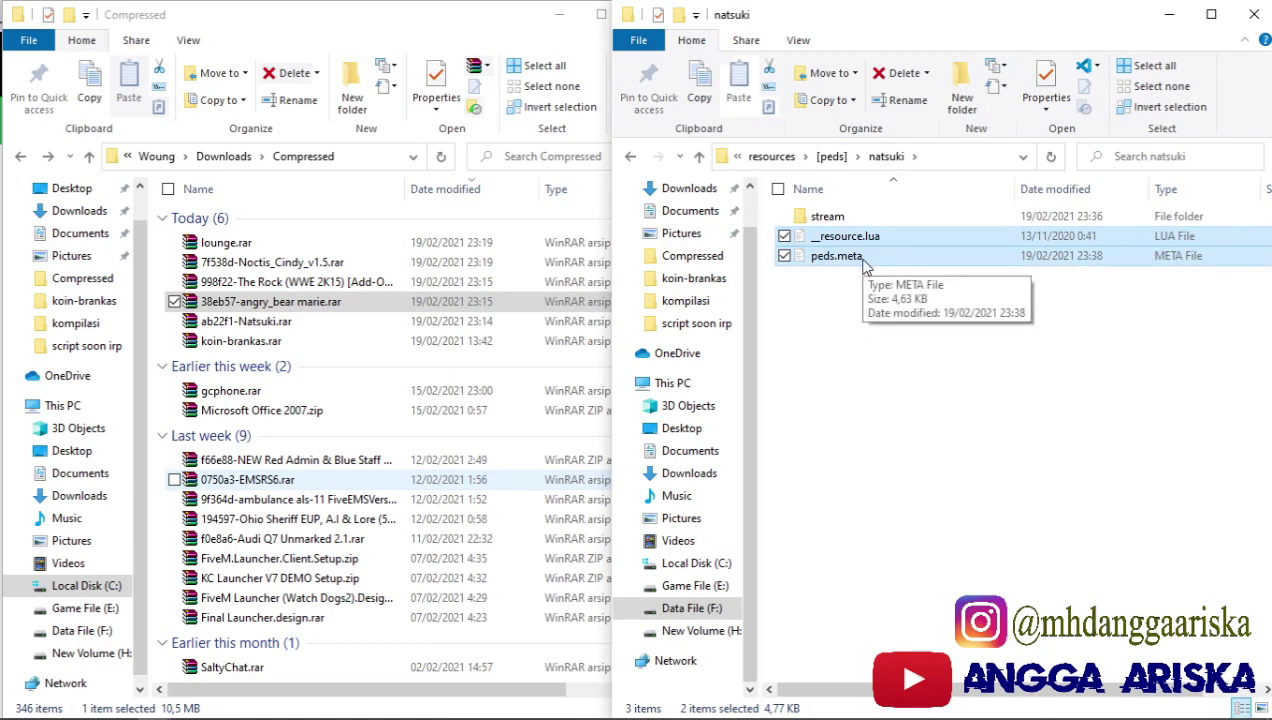
key("ctrl+c")
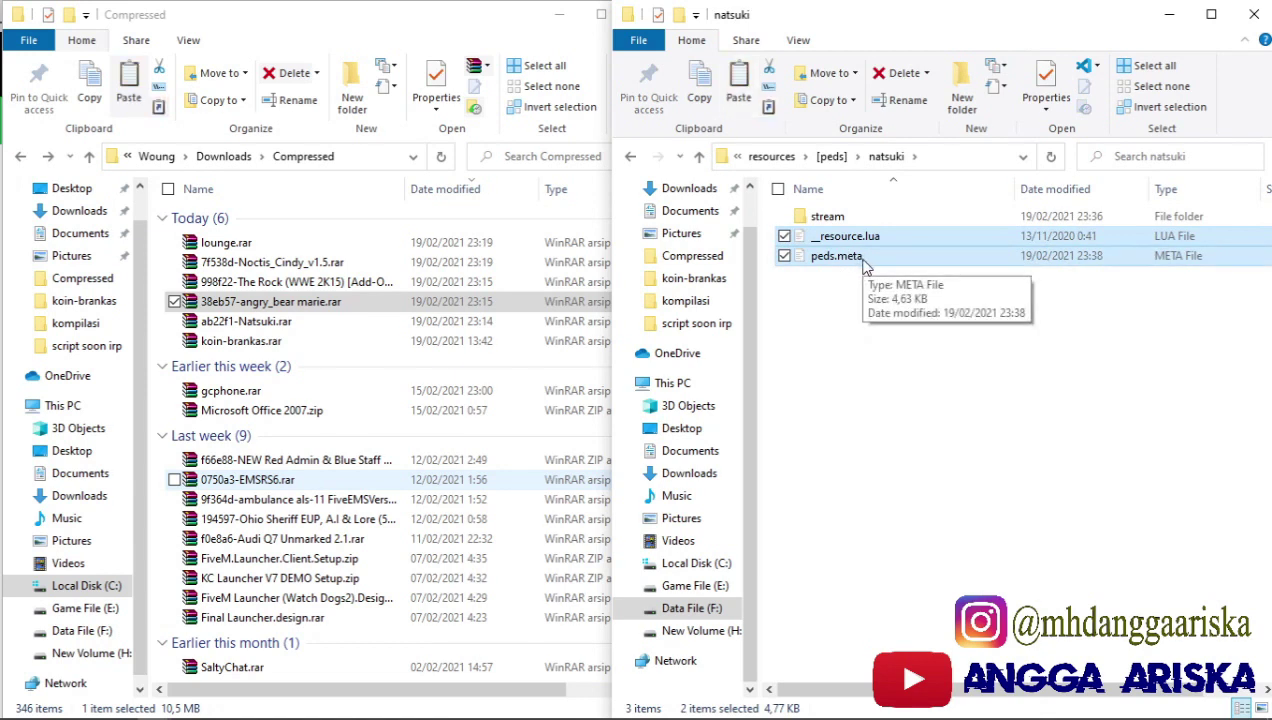
left_click(831, 156)
double_click(825, 276)
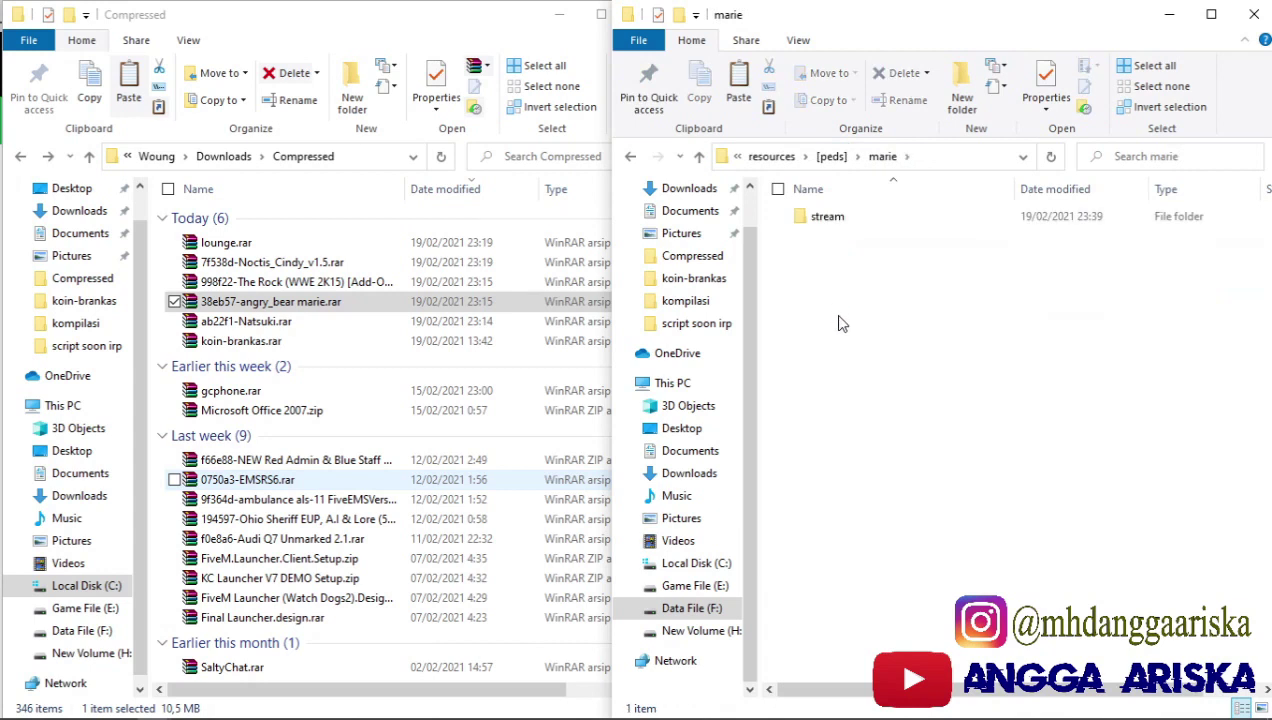
key("ctrl+v")
left_click(839, 323)
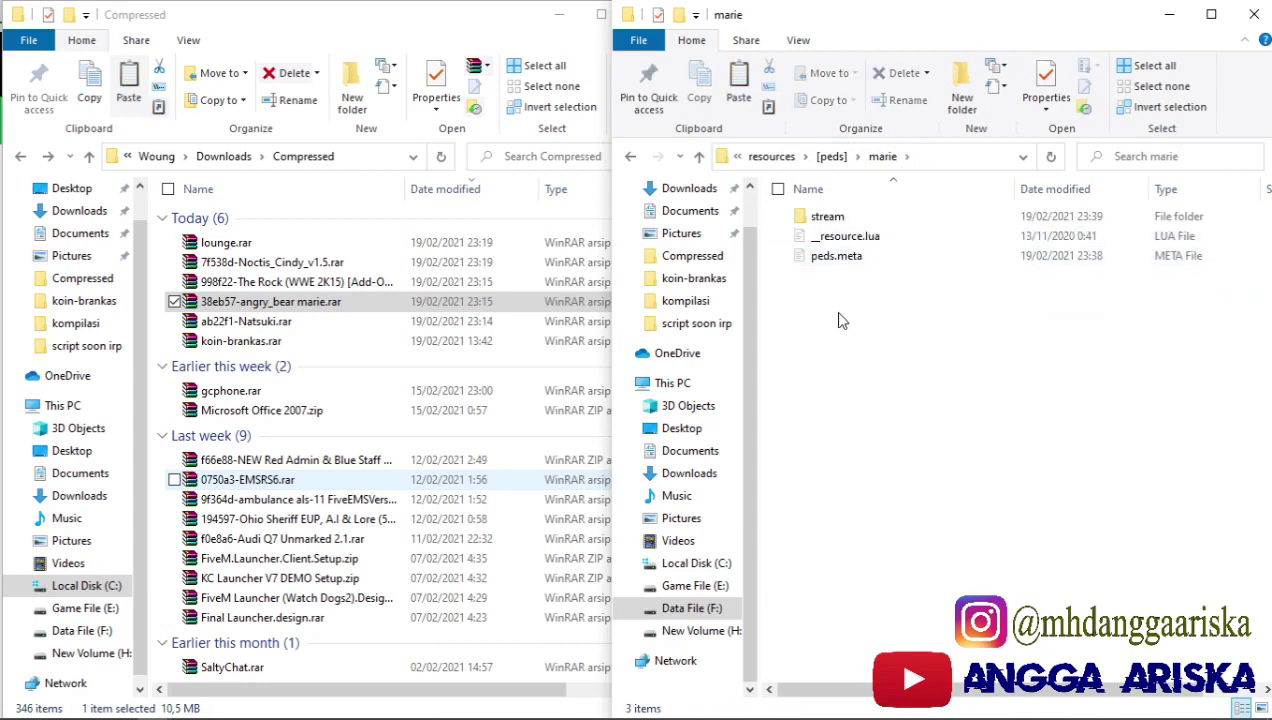
Step: Open marie's peds.meta in Visual Studio Code and select the ped name natsuki in the Name entry
left_click(838, 262)
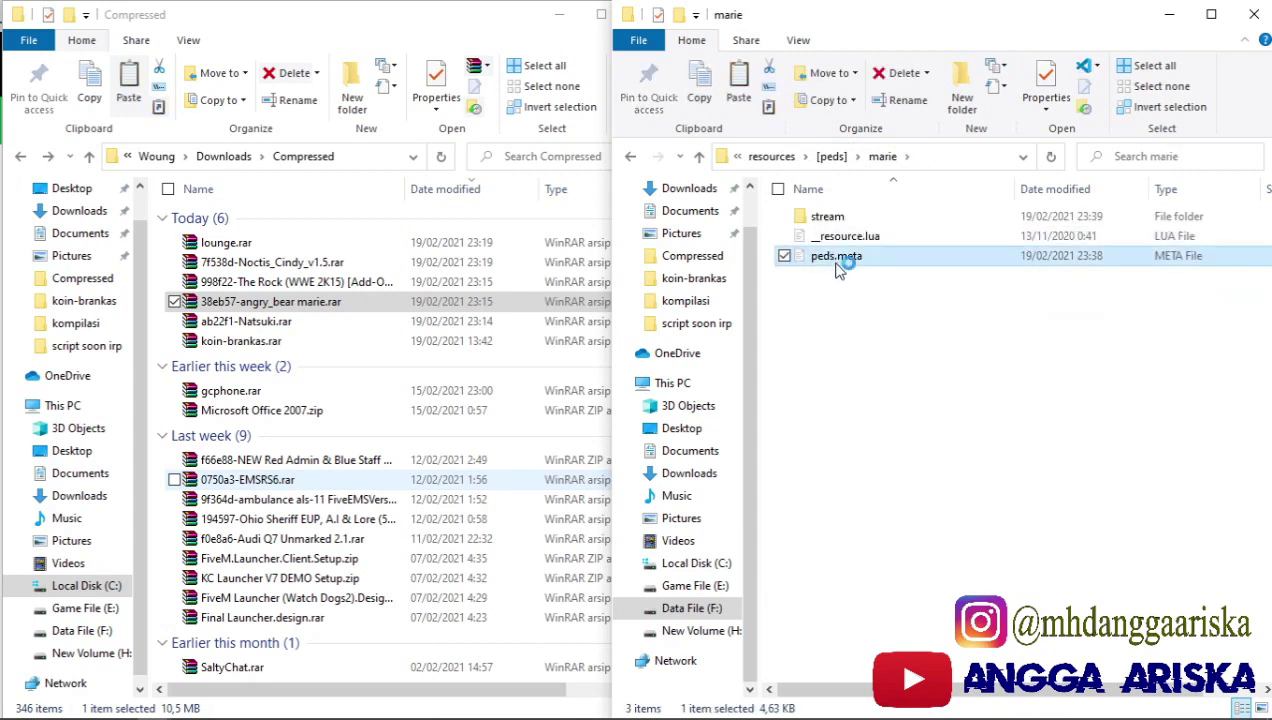
double_click(839, 262)
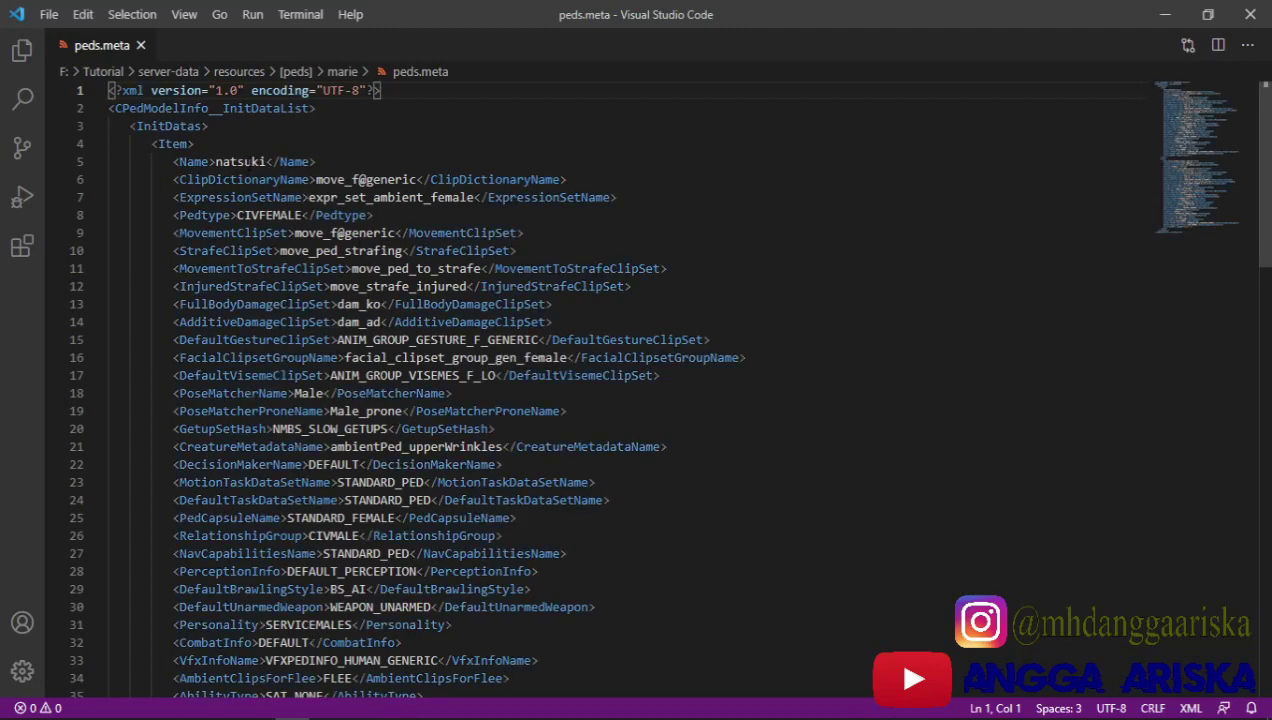
double_click(240, 161)
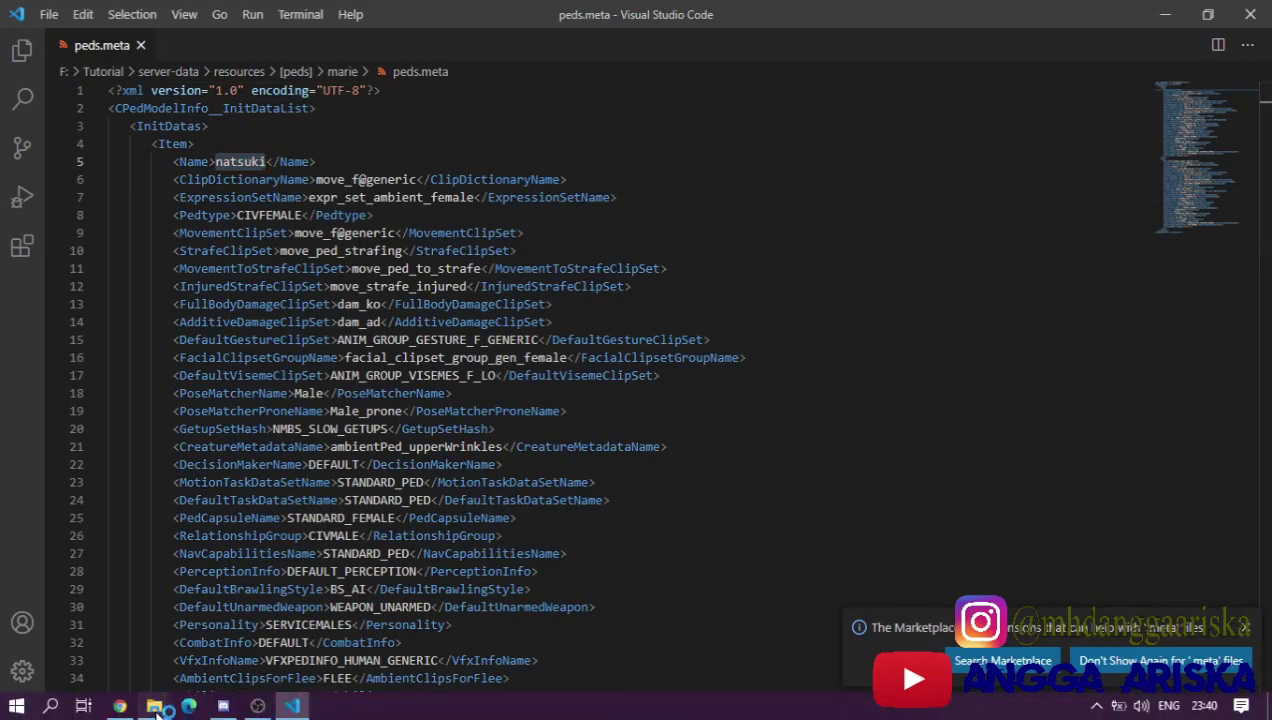
Step: Switch to File Explorer, open marie's stream folder and copy the base name marie from marie.yft
mouse_move(154, 706)
left_click(240, 640)
double_click(860, 216)
left_click(828, 238)
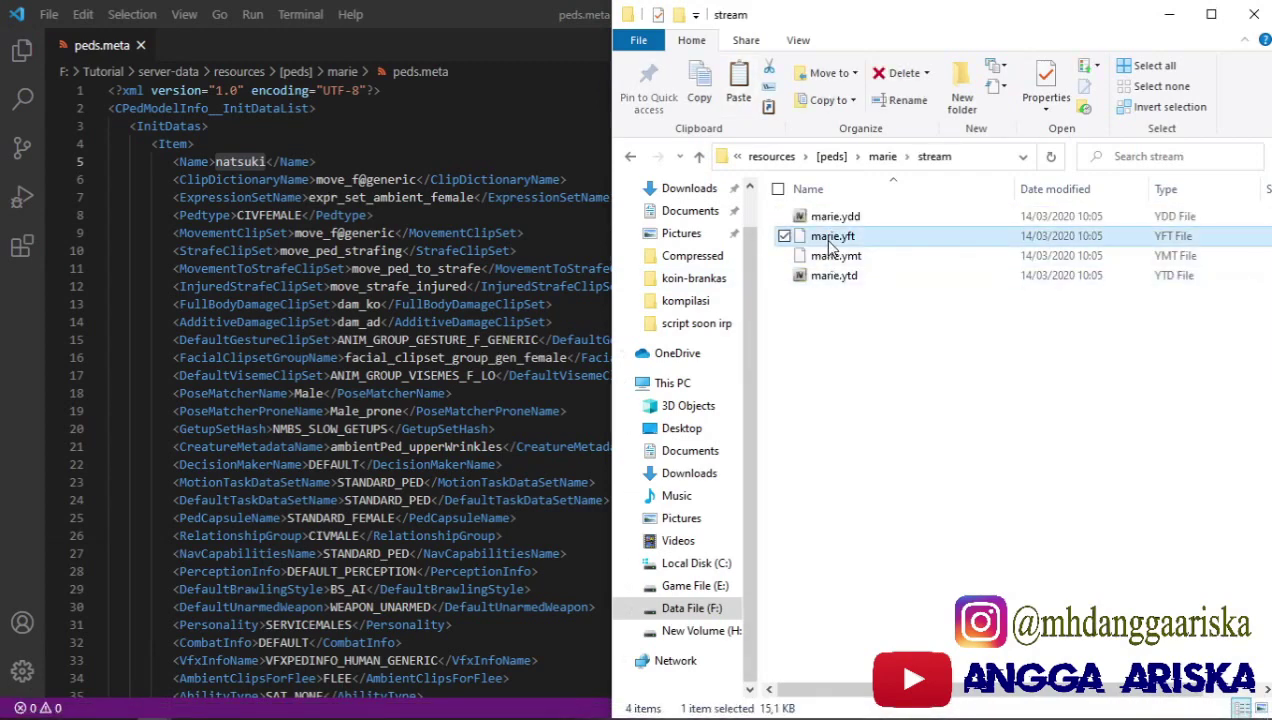
left_click(830, 237)
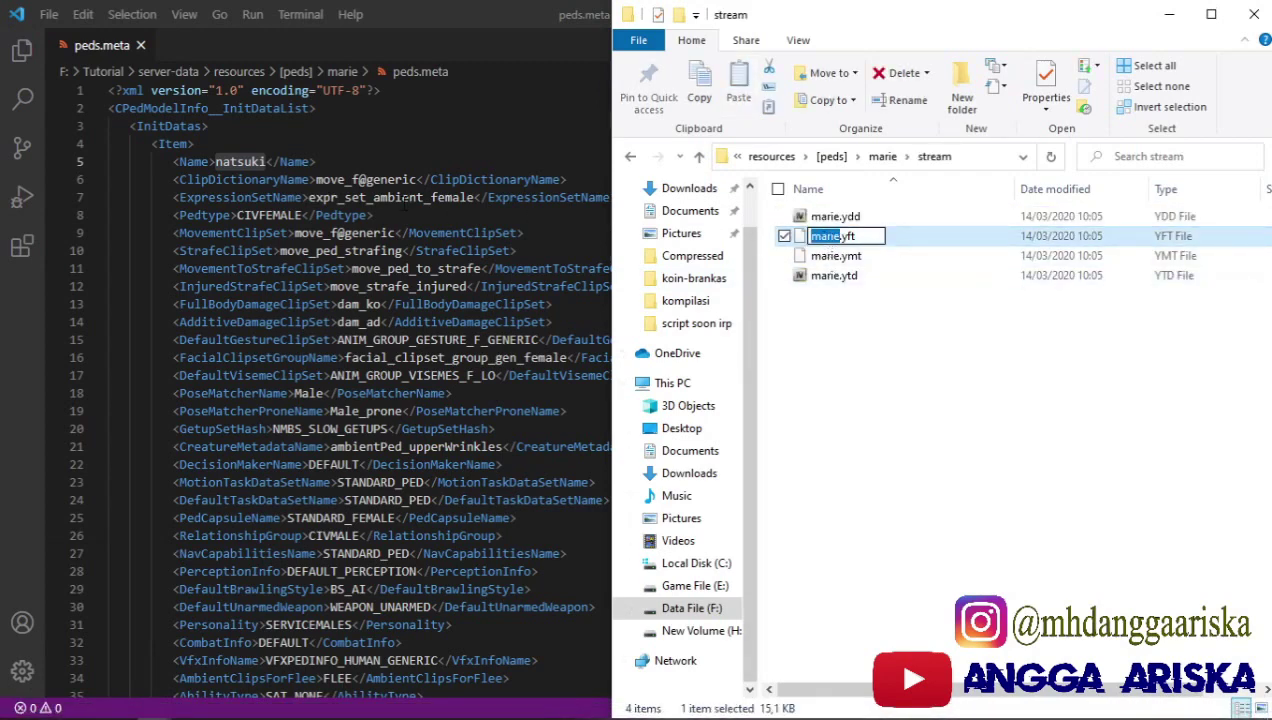
Step: Replace the ped name natsuki with marie in peds.meta, save the file and close Visual Studio Code
key("alt+Tab")
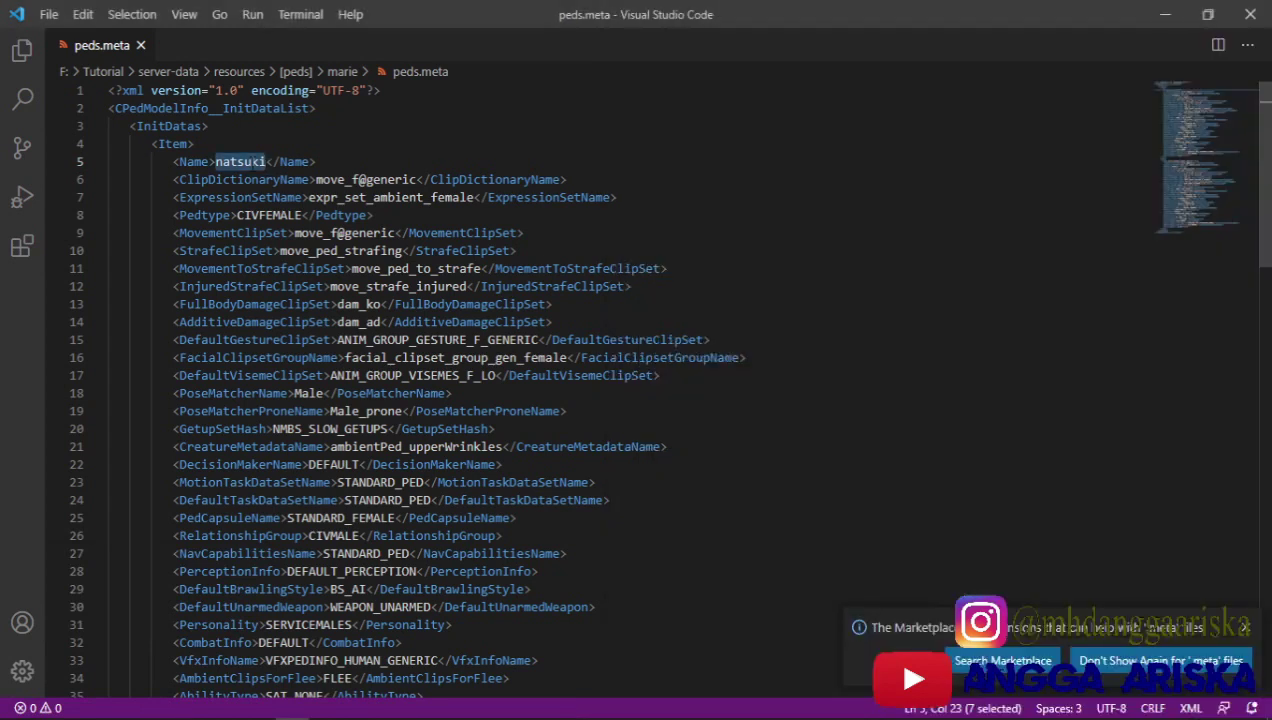
key("ctrl+v")
key("ctrl+s")
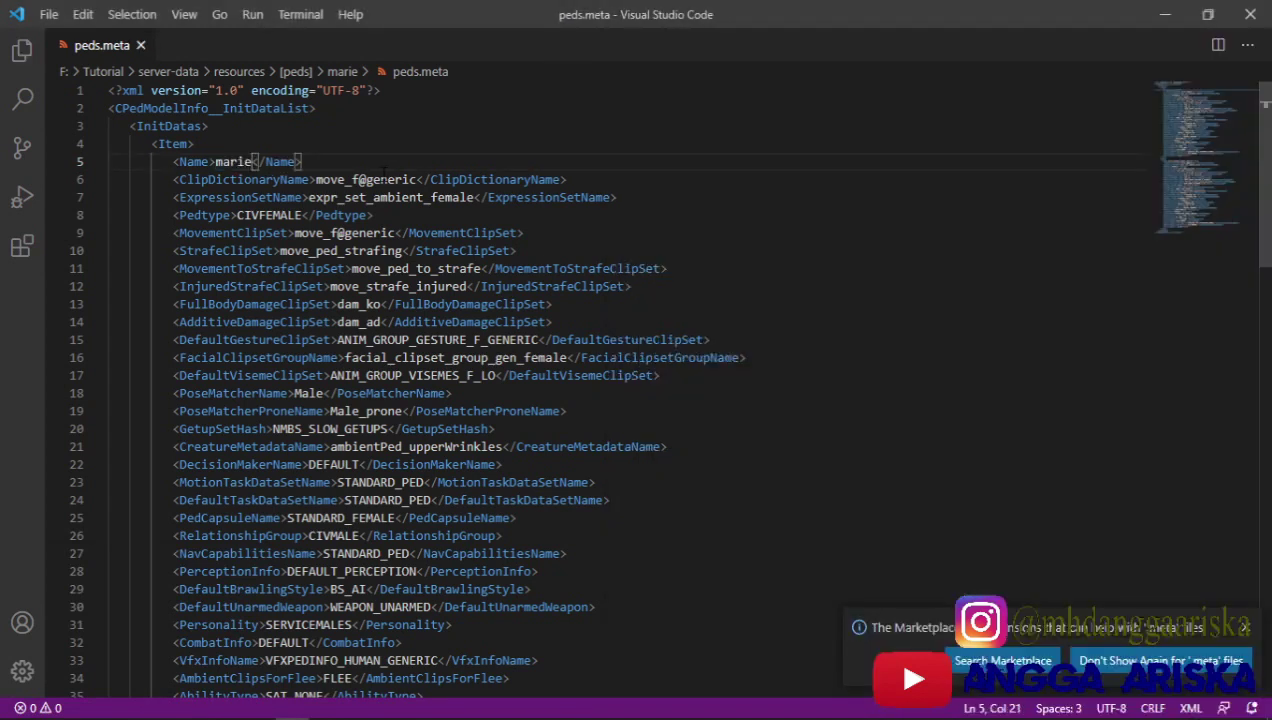
left_click(1250, 14)
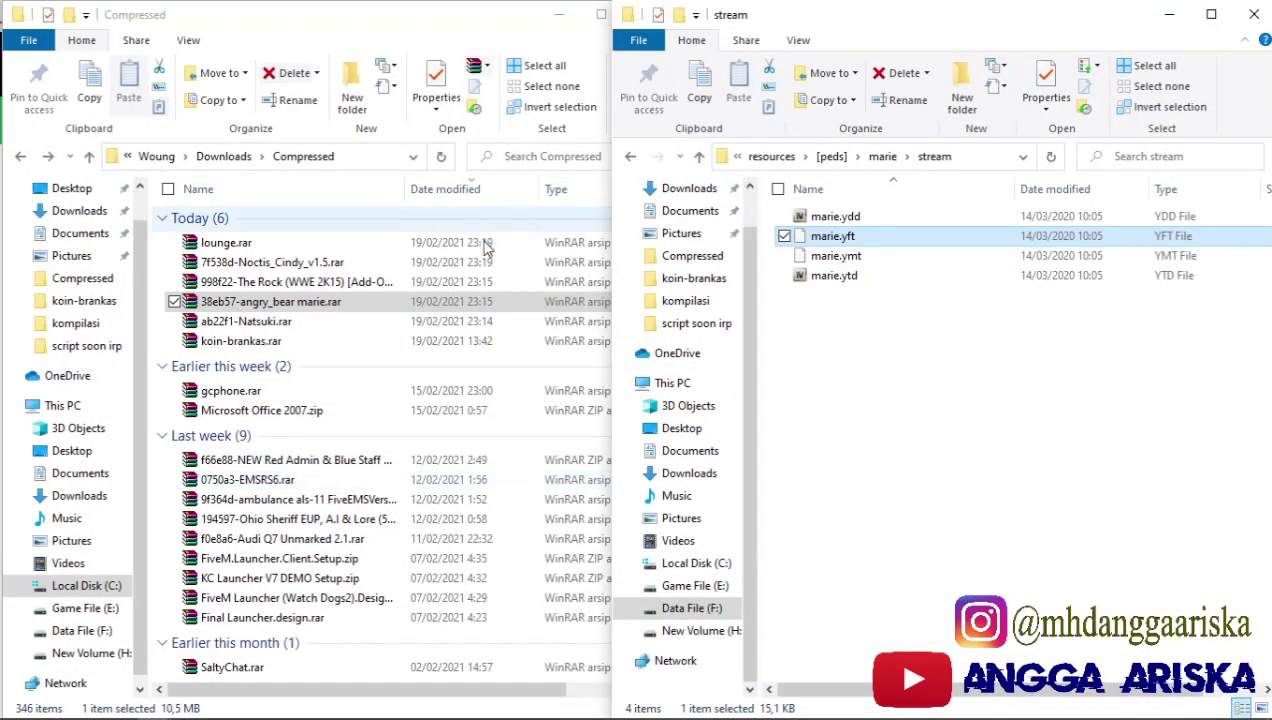
Step: Return from marie's stream folder to the [peds] folder and clear the selection
left_click(883, 160)
left_click(830, 157)
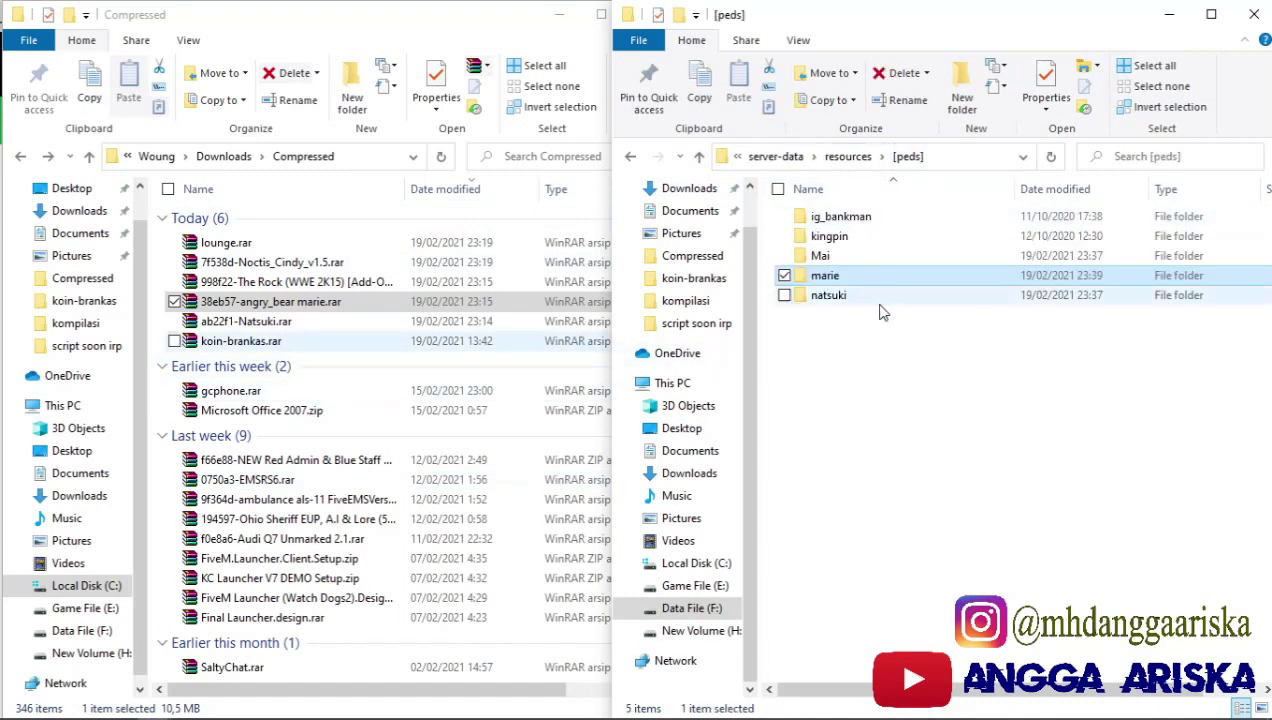
left_click(881, 395)
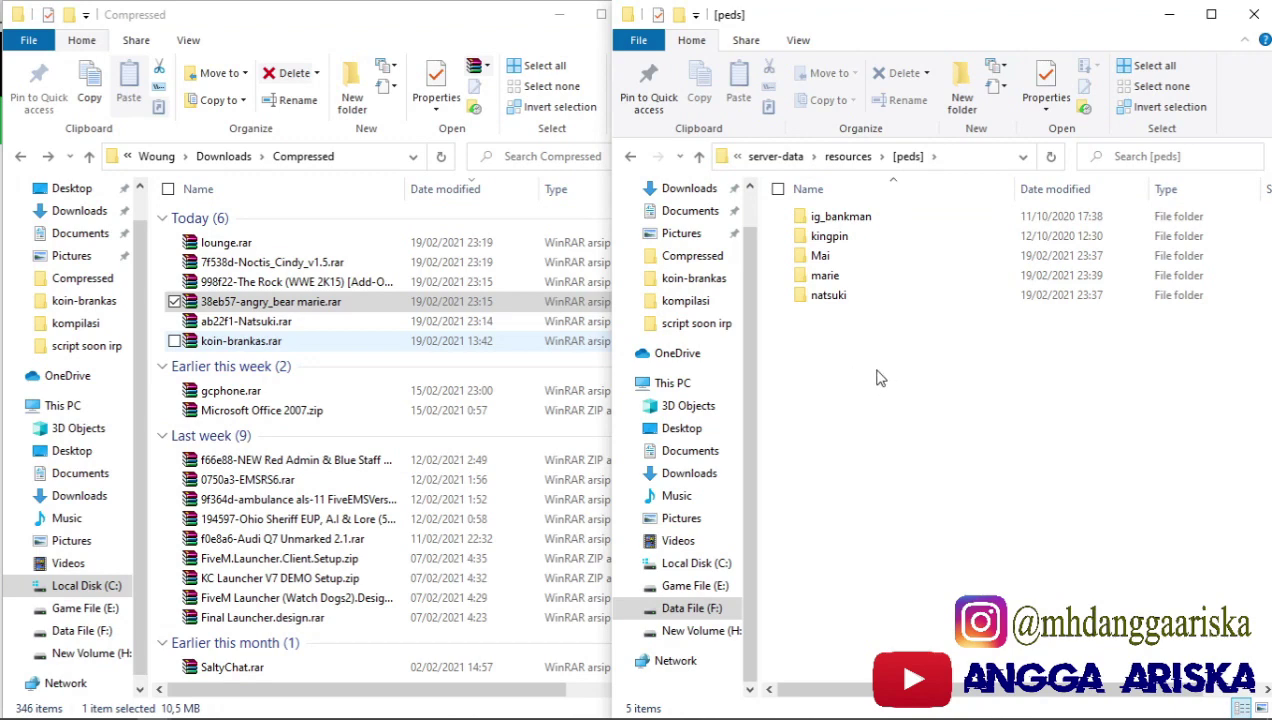
Step: Open the 998f22-The Rock (WWE 2K15) [Add-On Ped].rar archive and dismiss the licence reminder
left_click(295, 283)
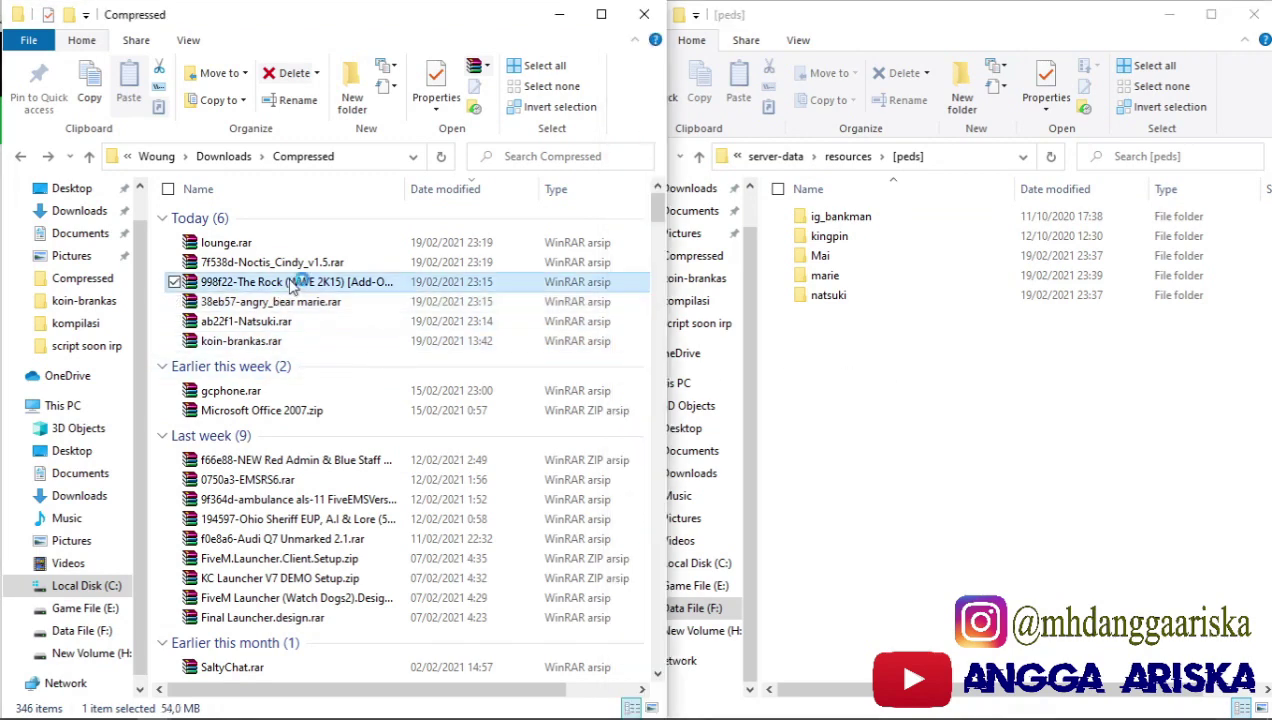
double_click(291, 283)
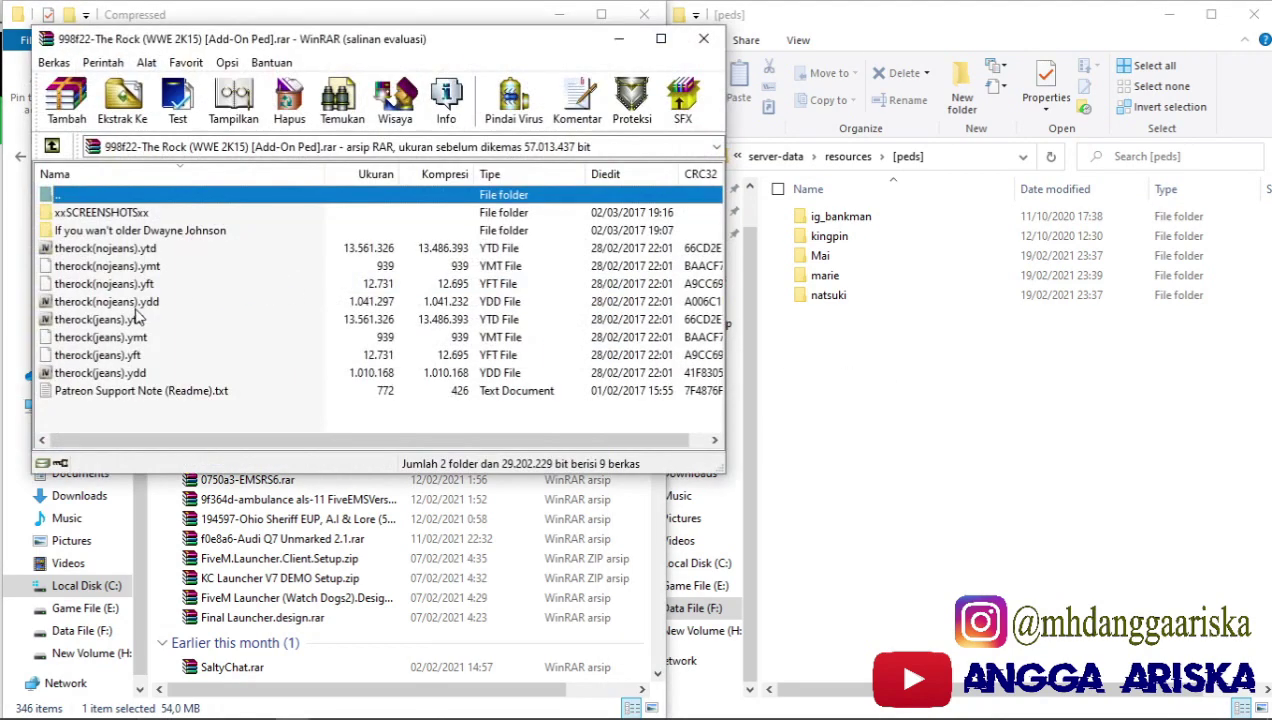
left_click(466, 272)
Step: Select the four therock(jeans) model files (.ytd, .ymt, .yft and .ydd) in the archive
left_click(146, 373)
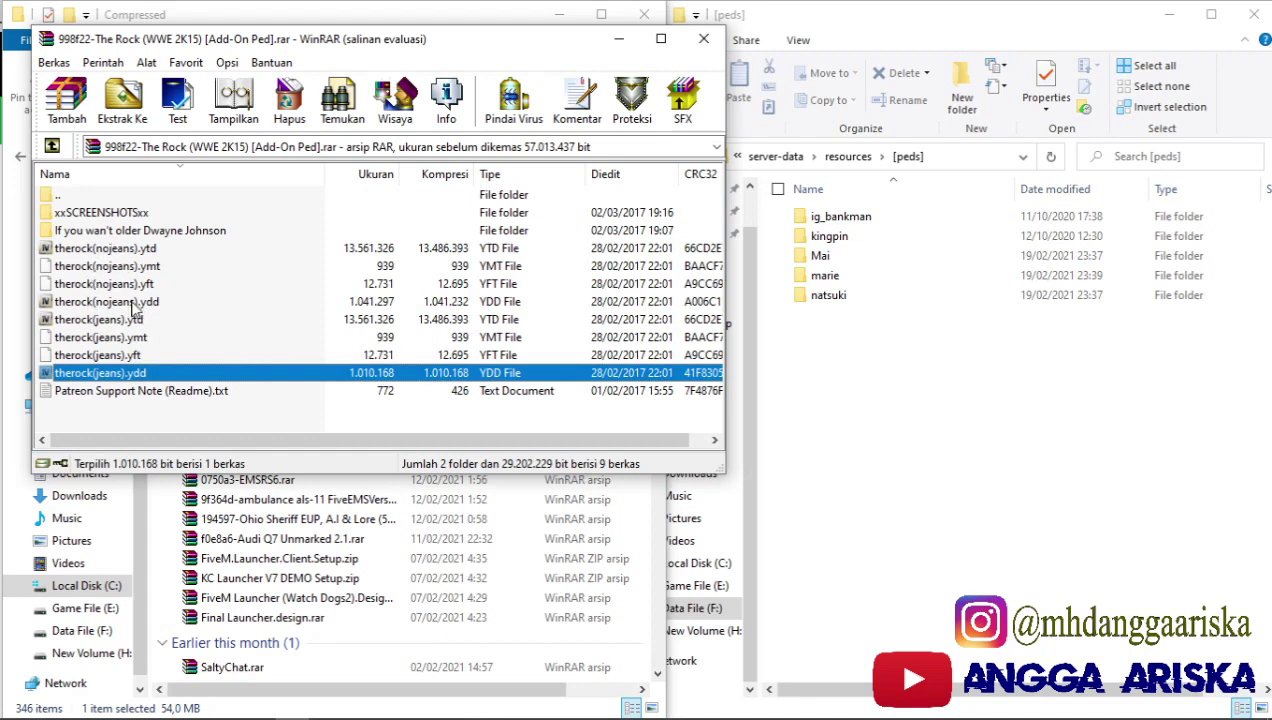
left_click(133, 356)
left_click(130, 338)
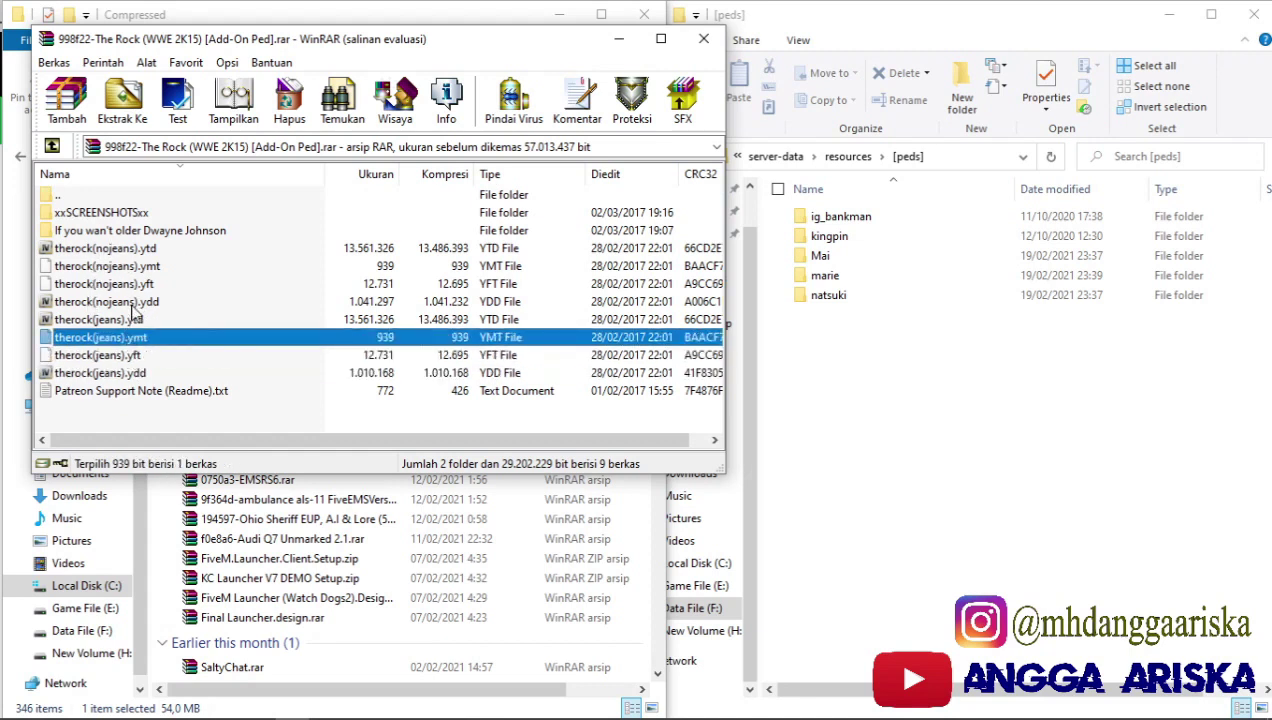
left_click(131, 319)
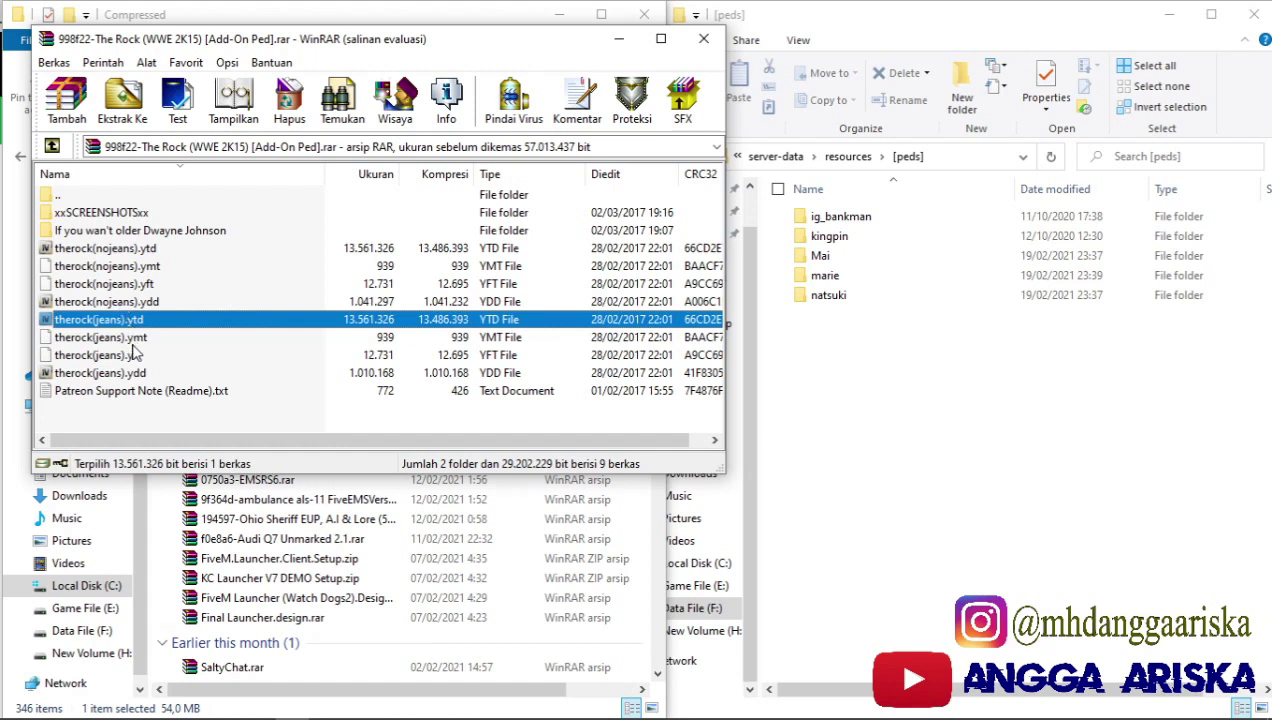
left_click(130, 352)
left_click(110, 322)
left_click(126, 340, "shift")
left_click(130, 356, "shift")
left_click(134, 373, "shift")
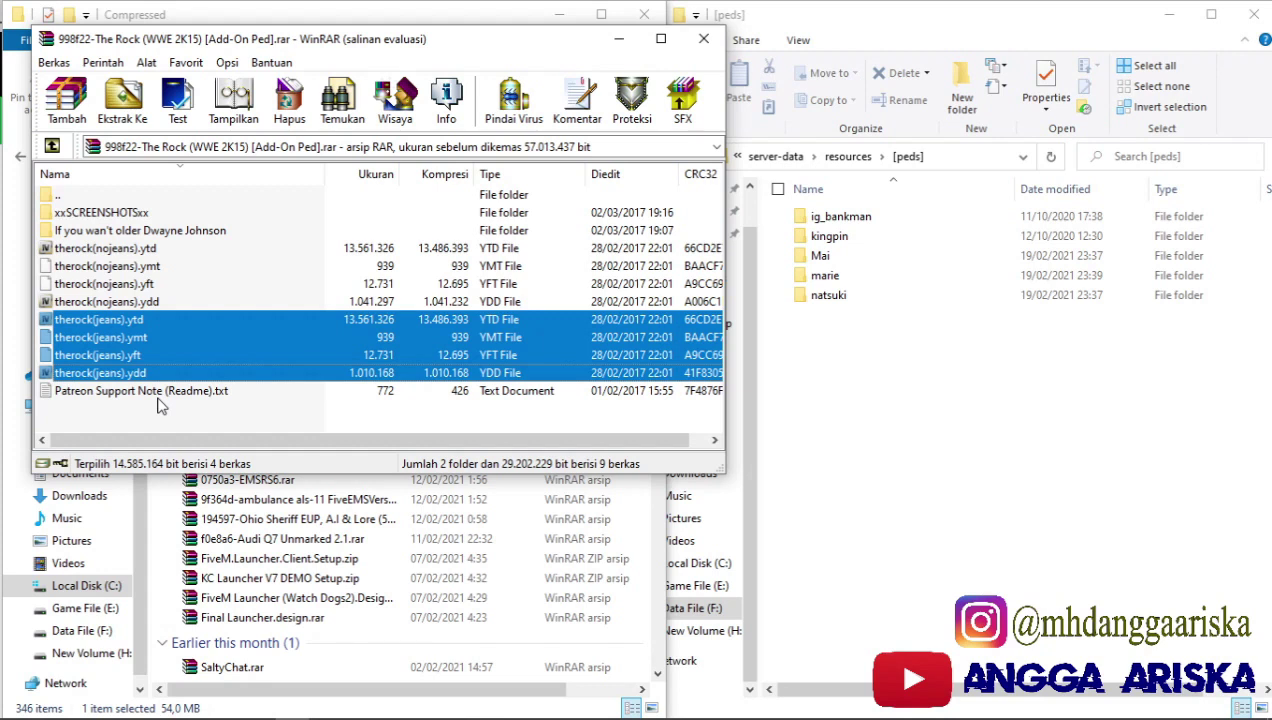
Step: Create a folder named therock in the [peds] folder and open it
right_click(893, 411)
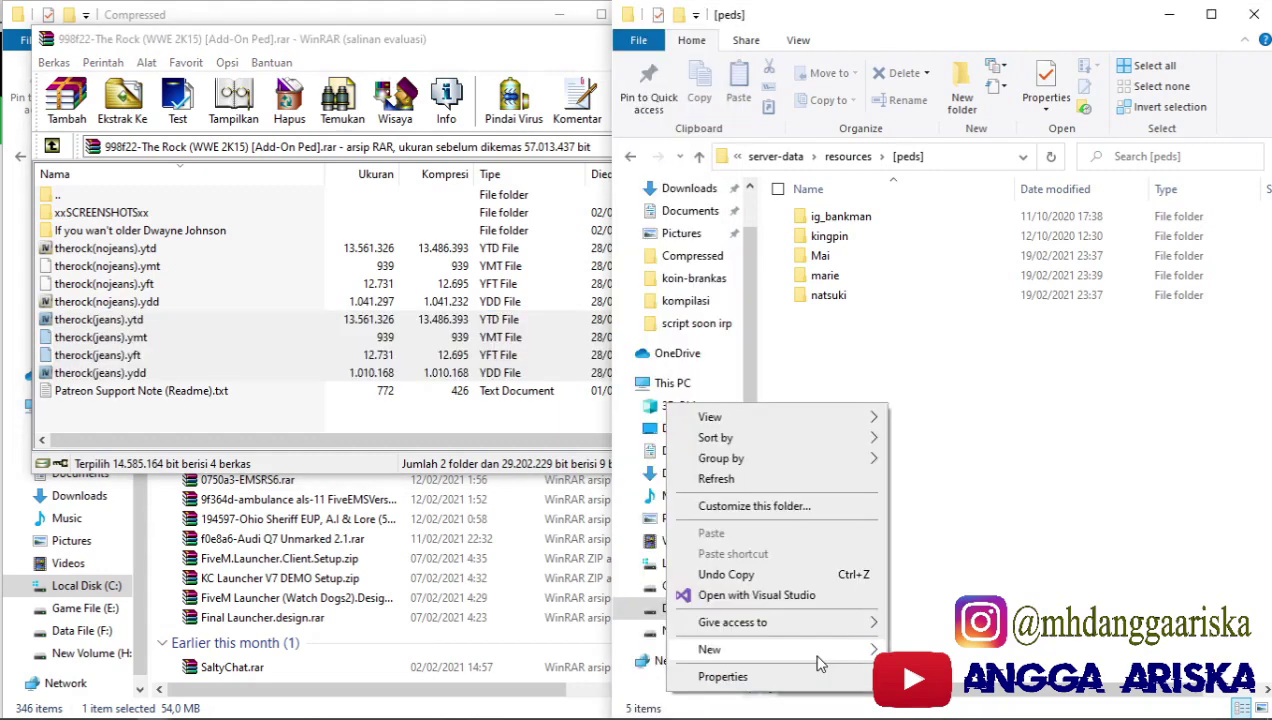
mouse_move(818, 662)
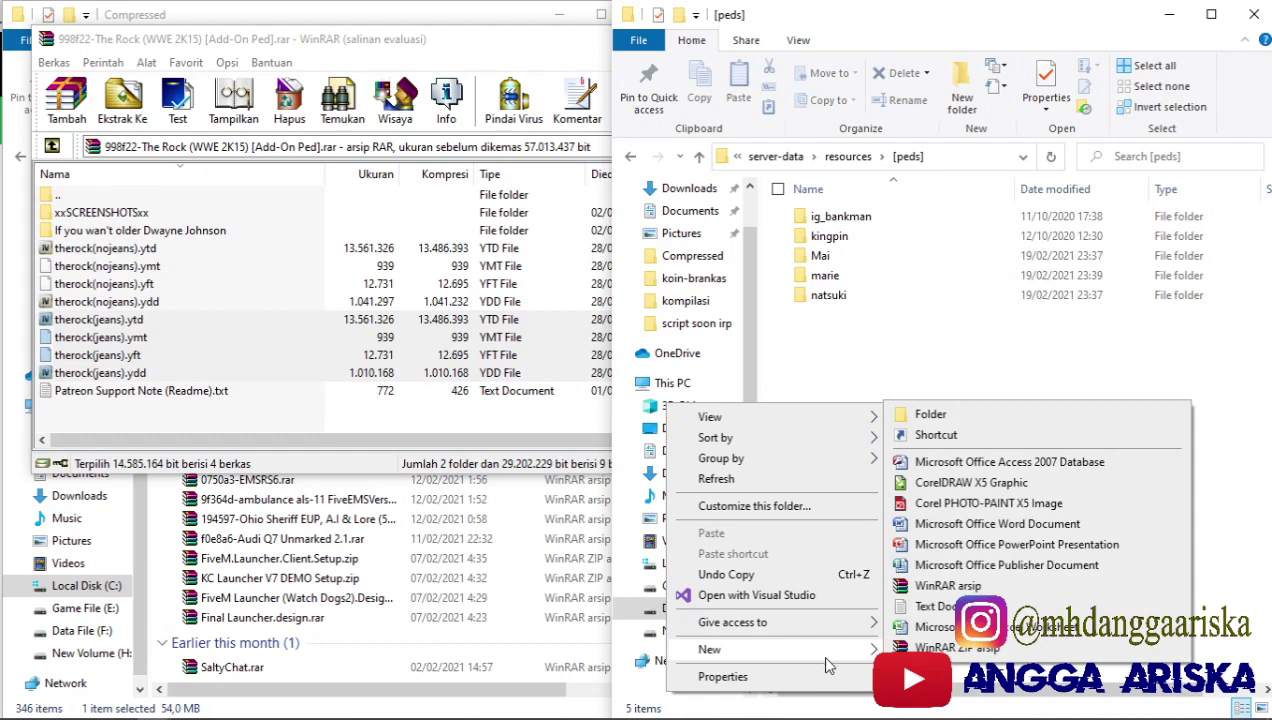
left_click(930, 414)
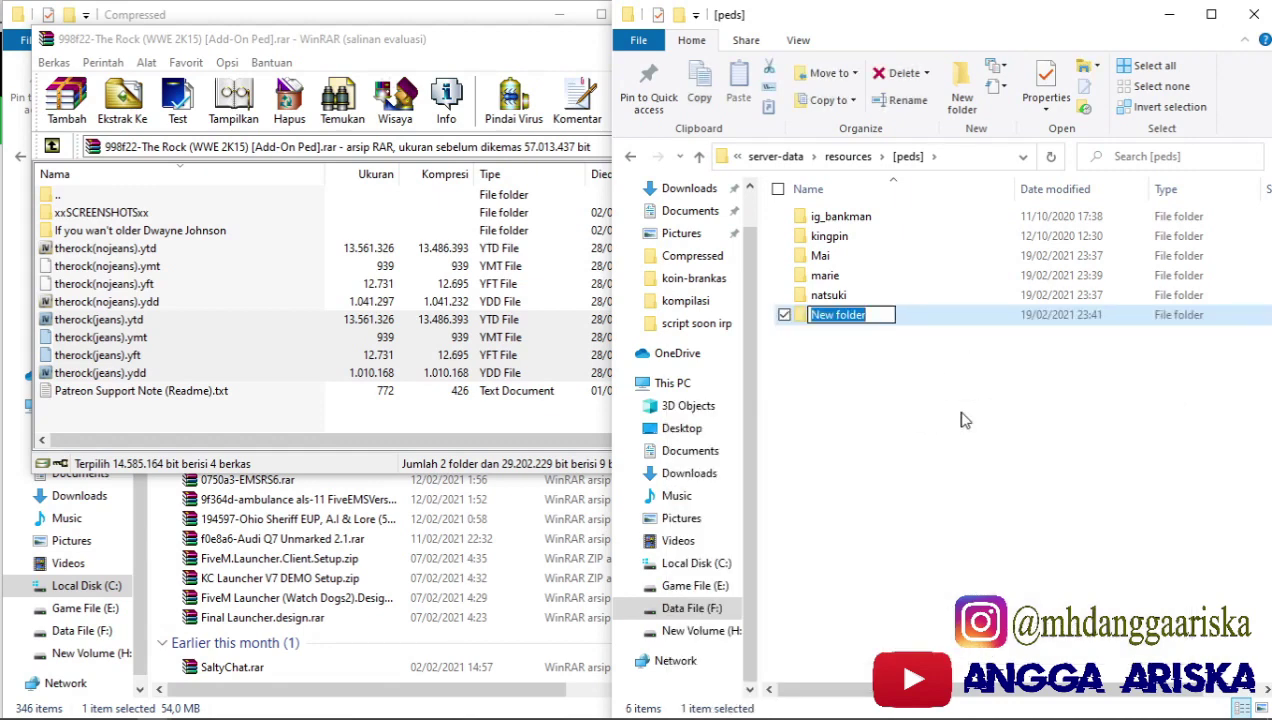
type("therock")
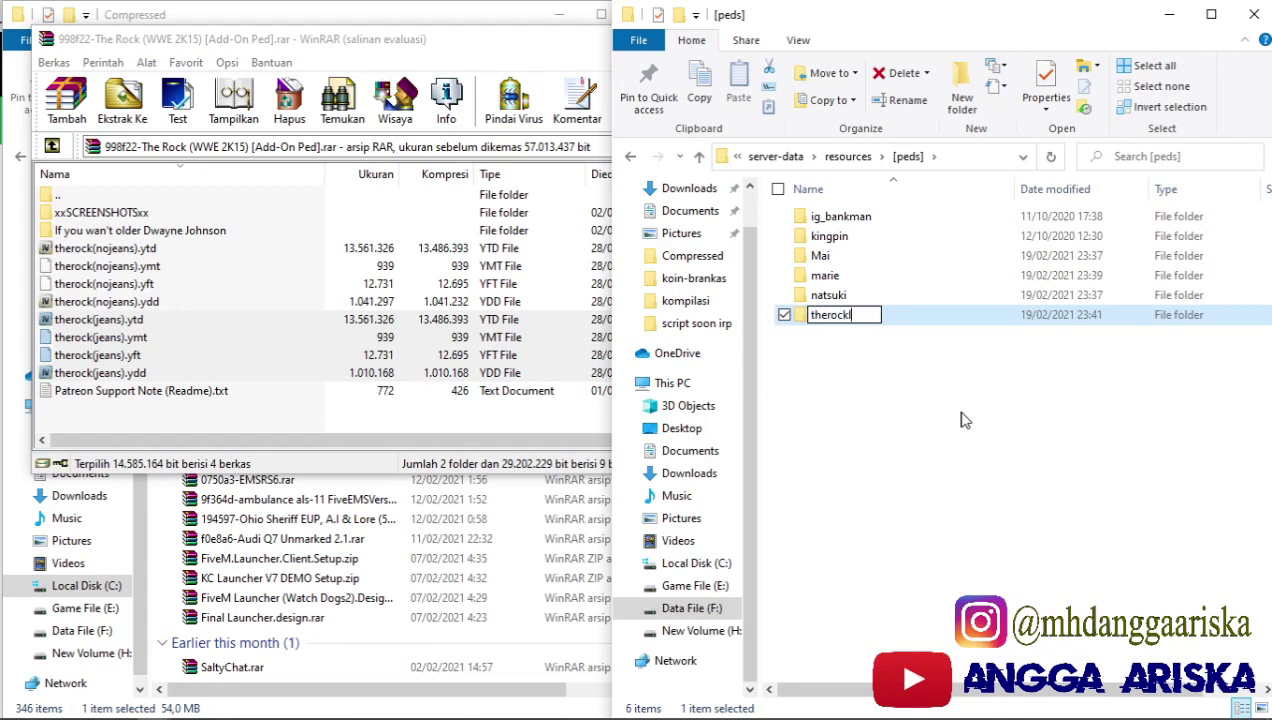
key("Return")
key("Return")
Step: Create a stream subfolder inside therock and extract the four selected therock(jeans) files from the archive into it
right_click(960, 420)
mouse_move(940, 658)
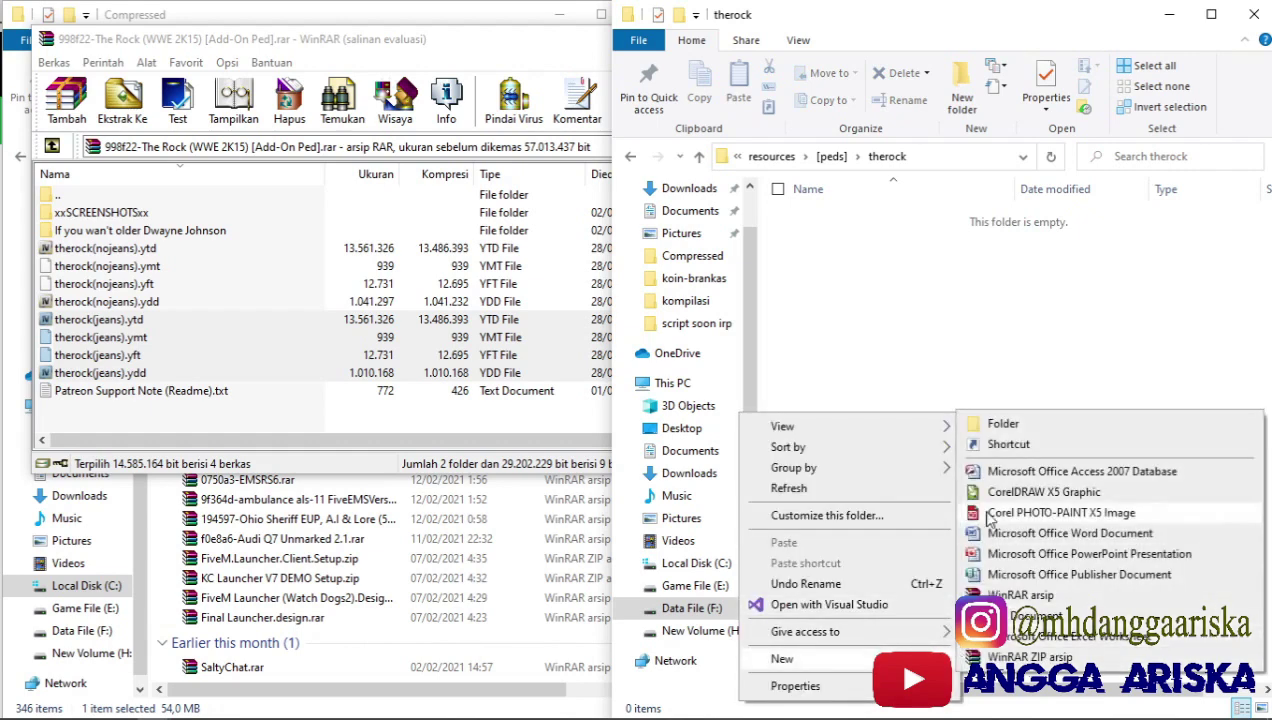
left_click(1003, 423)
type("stream")
key("Return")
key("Return")
left_click_drag(127, 344, 1035, 383)
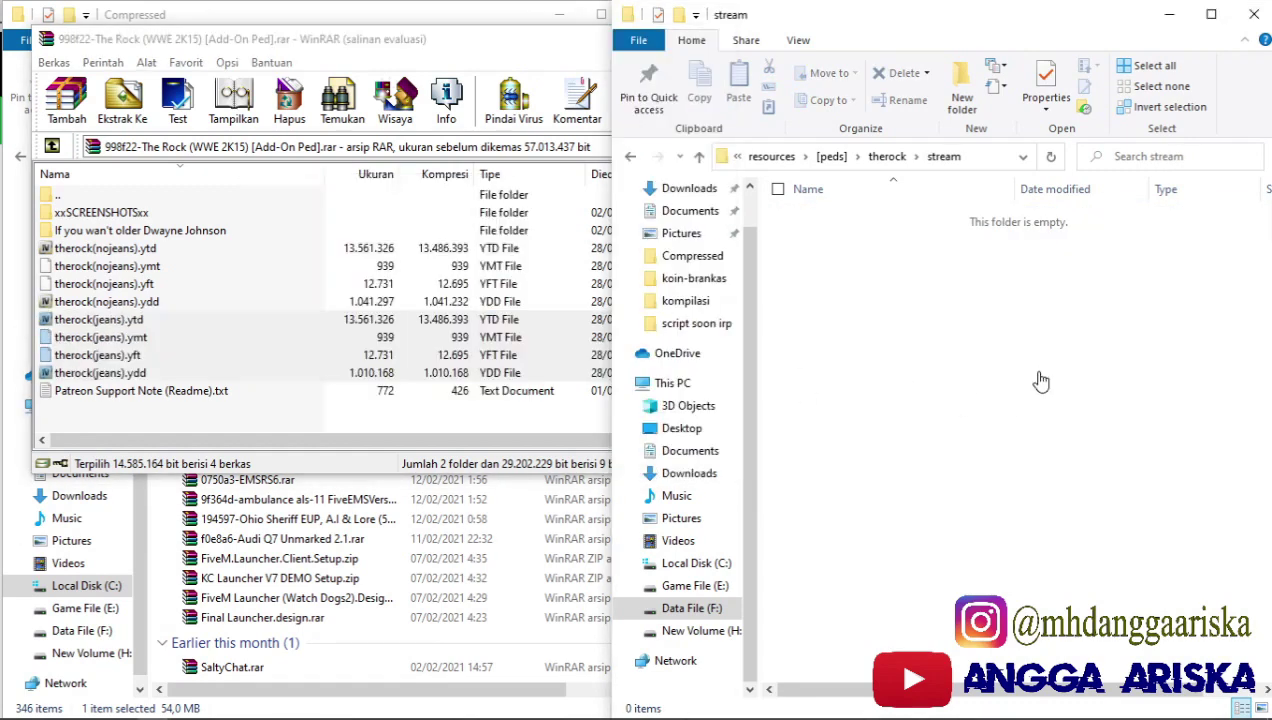
left_click(1001, 410)
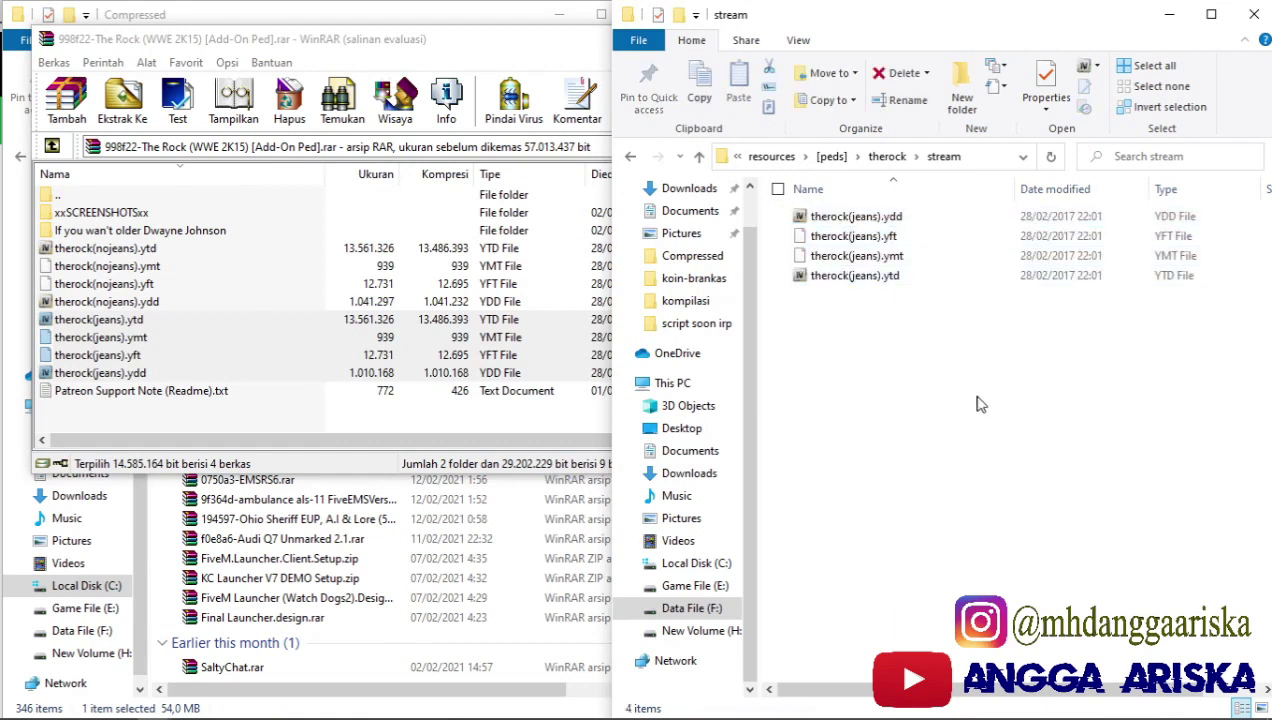
Step: Rename the .ydd and .yft files in the stream folder to therock.ydd and therock.yft, removing the (jeans) suffix
left_click(856, 222)
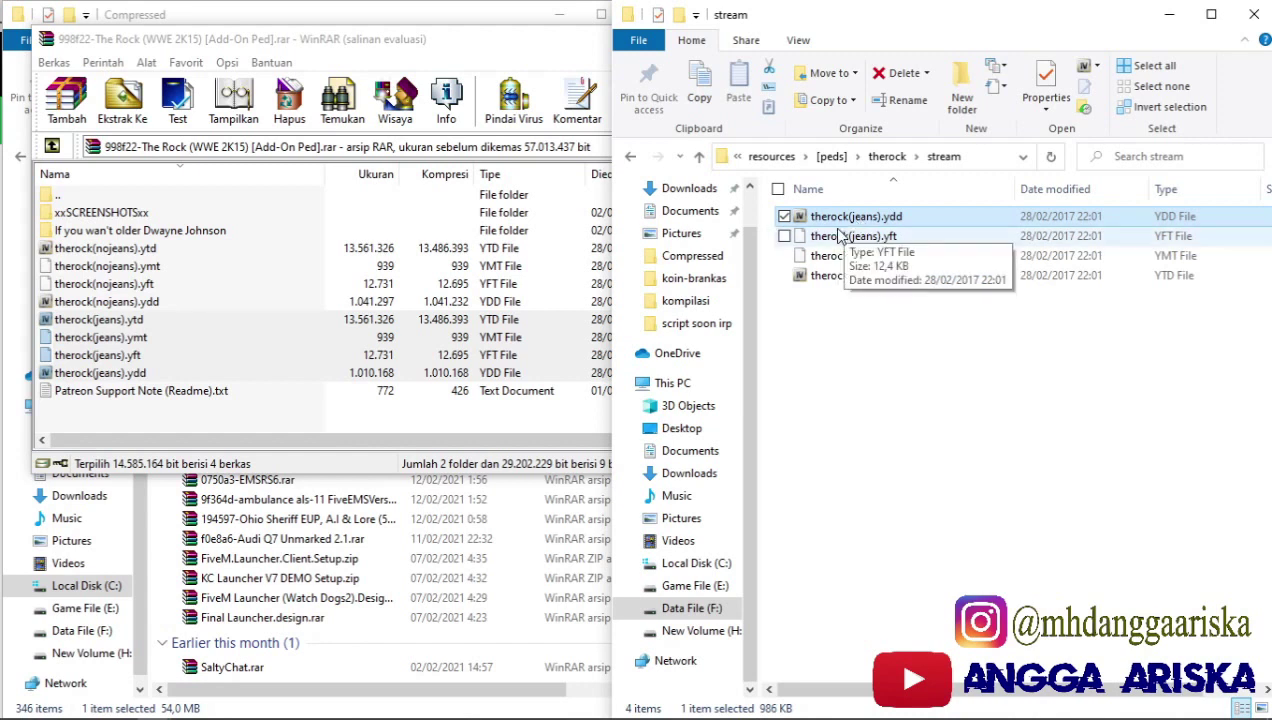
left_click(886, 216)
left_click(877, 216)
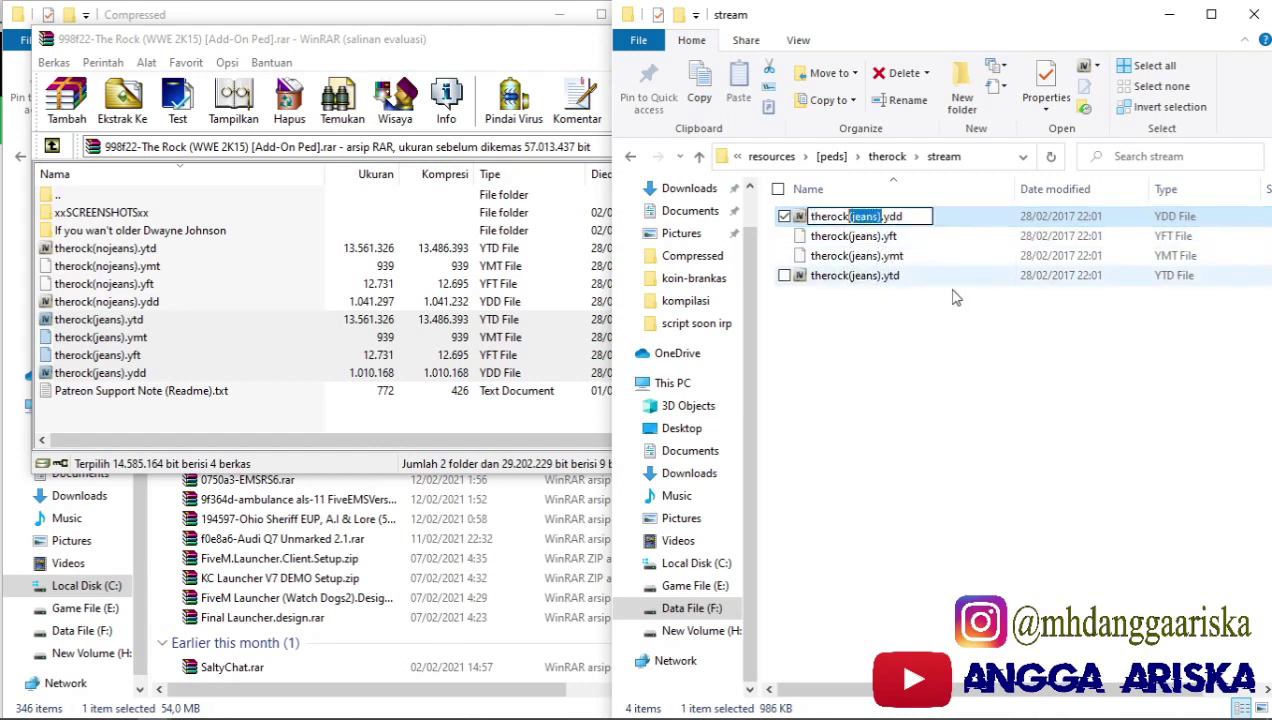
key("BackSpace")
key("Return")
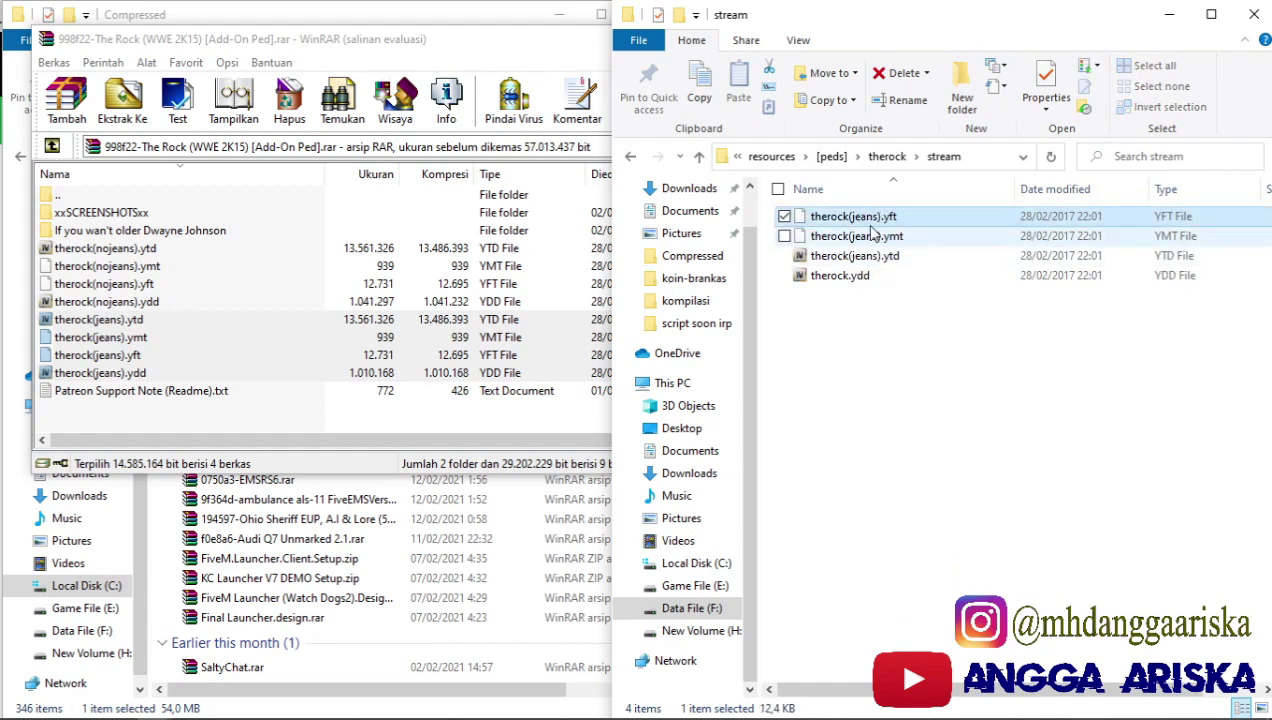
left_click(879, 218)
left_click(878, 216)
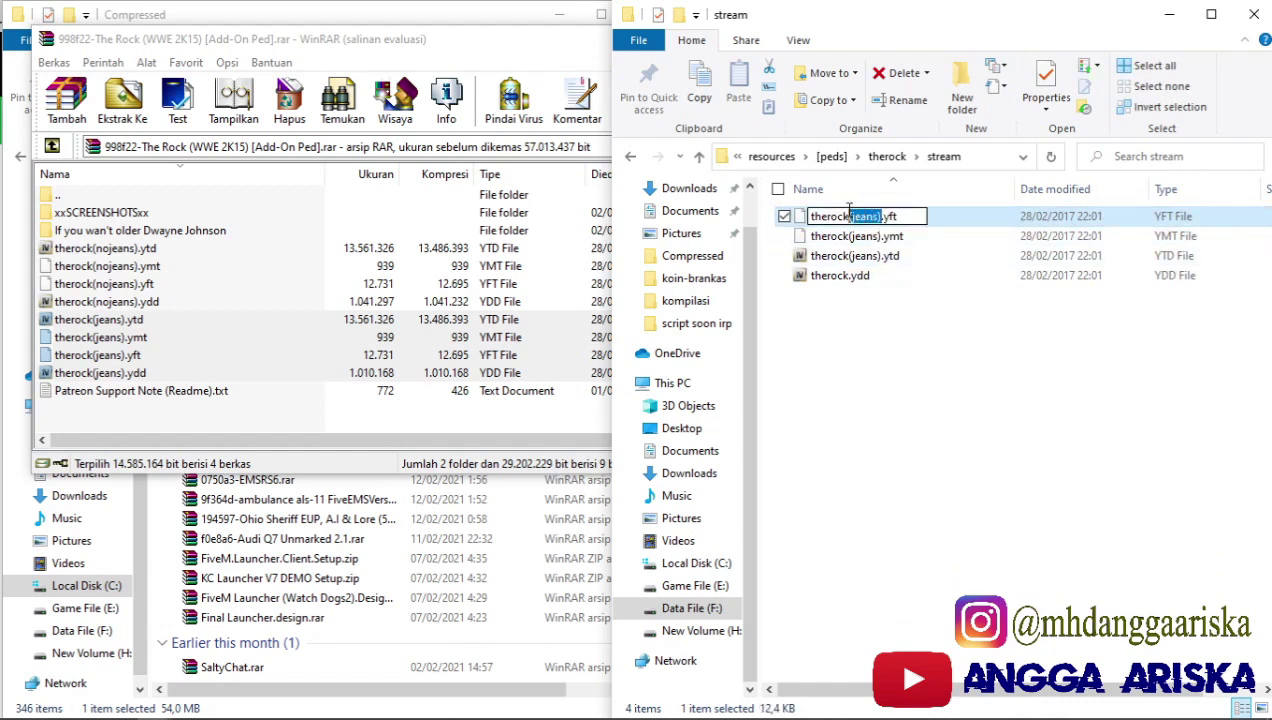
key("BackSpace")
left_click(866, 240)
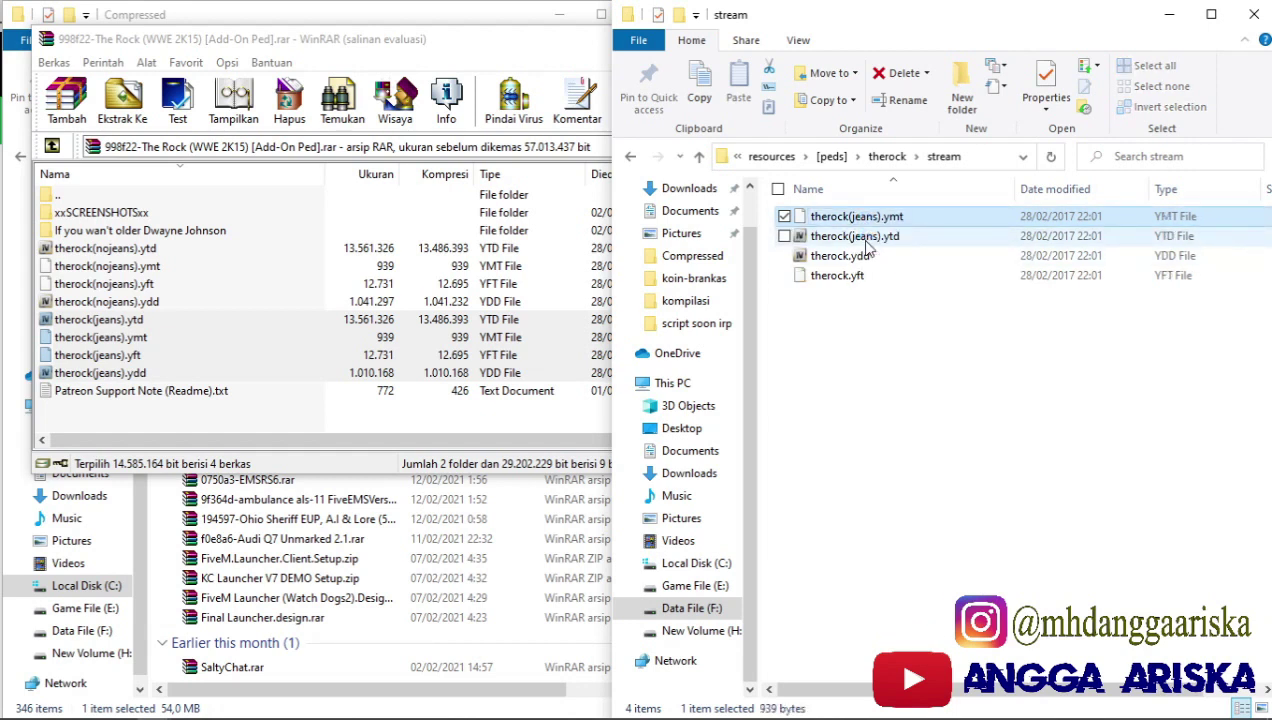
Step: Rename the remaining .ymt and .ytd files to therock.ymt and therock.ytd, removing the (jeans) suffix
left_click(880, 218)
left_click_drag(880, 218, 851, 215)
key("BackSpace")
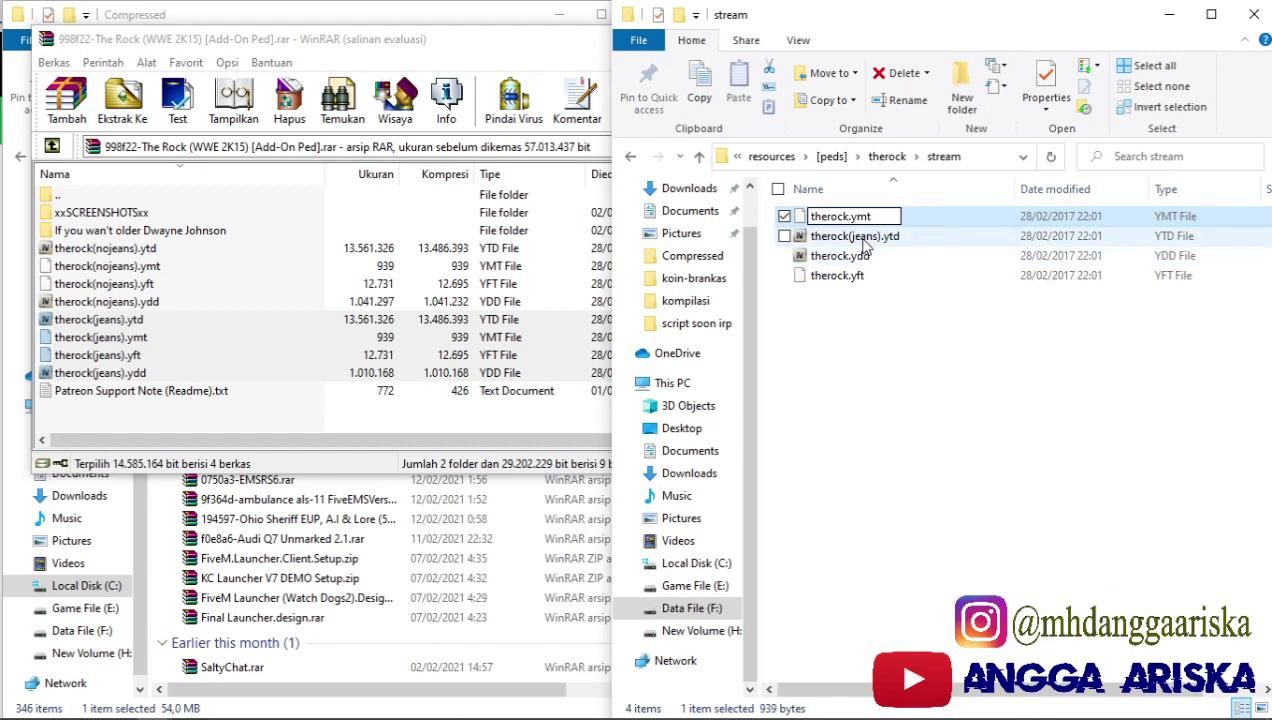
left_click(866, 240)
left_click(880, 218)
left_click(880, 217)
key("BackSpace")
key("BackSpace")
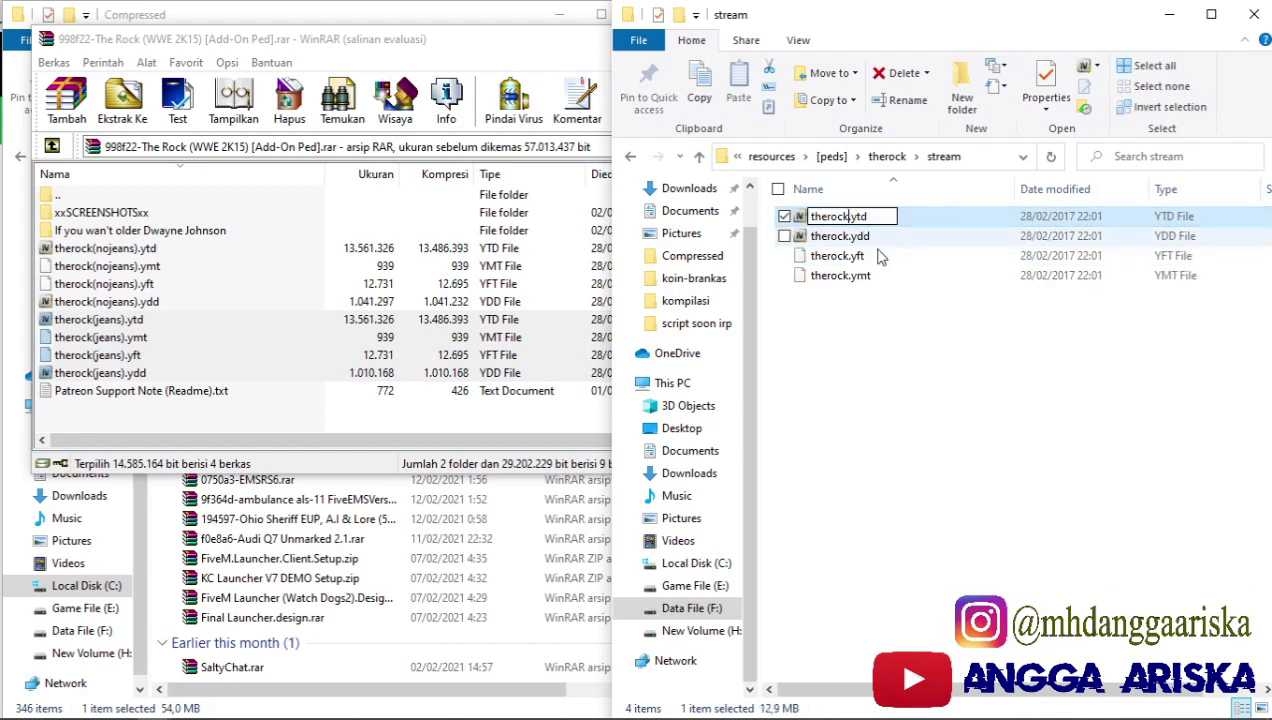
left_click(903, 367)
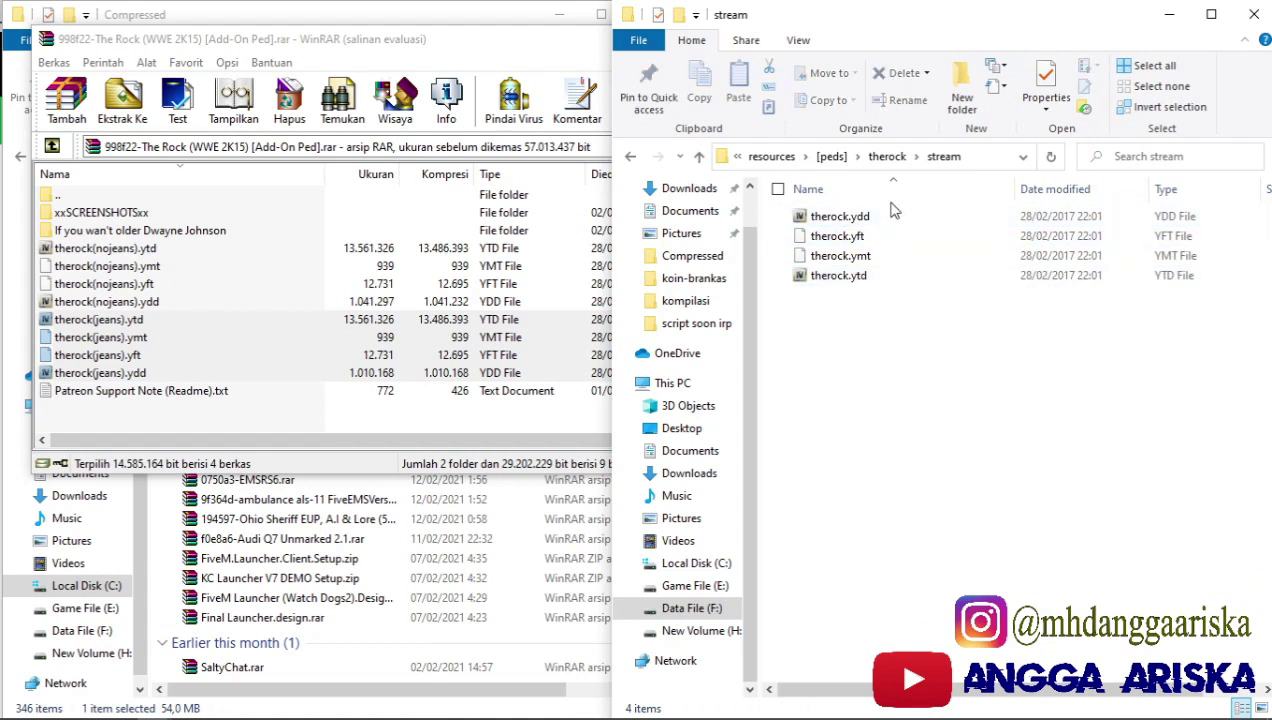
Step: Go back to the [peds] folder and copy __resource.lua and peds.meta from the ig_bankman folder
left_click(885, 160)
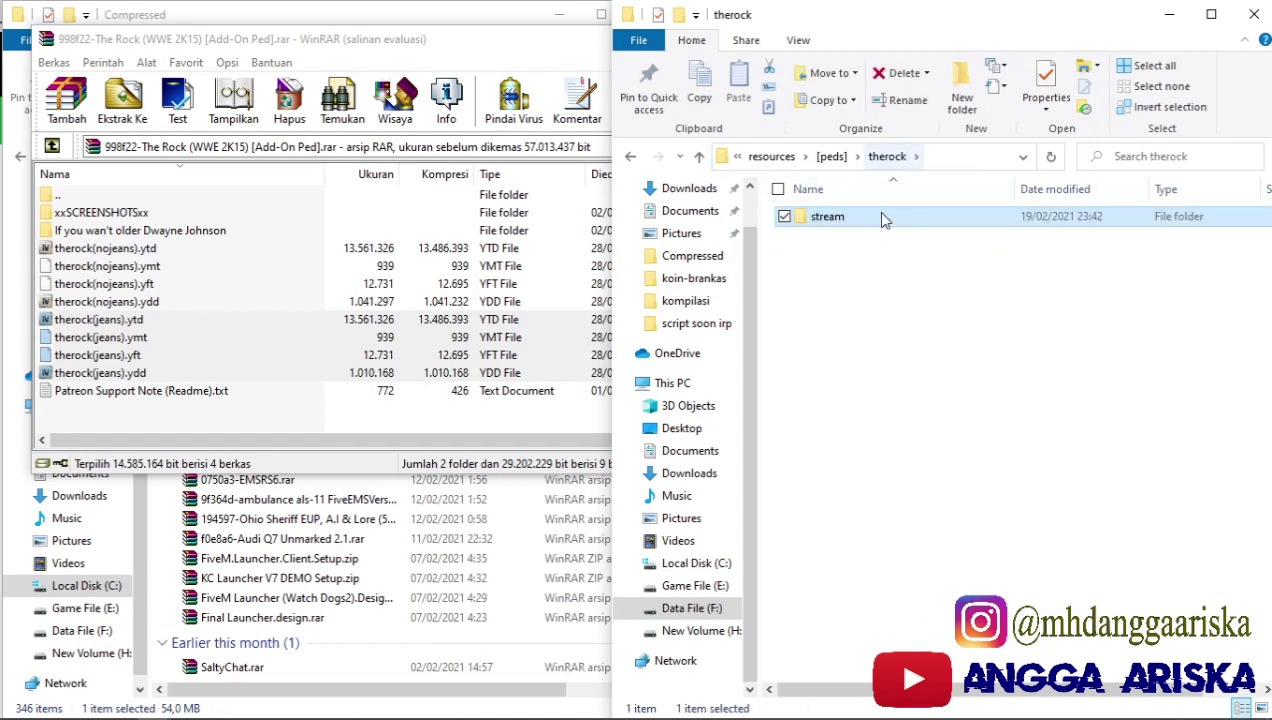
left_click(897, 277)
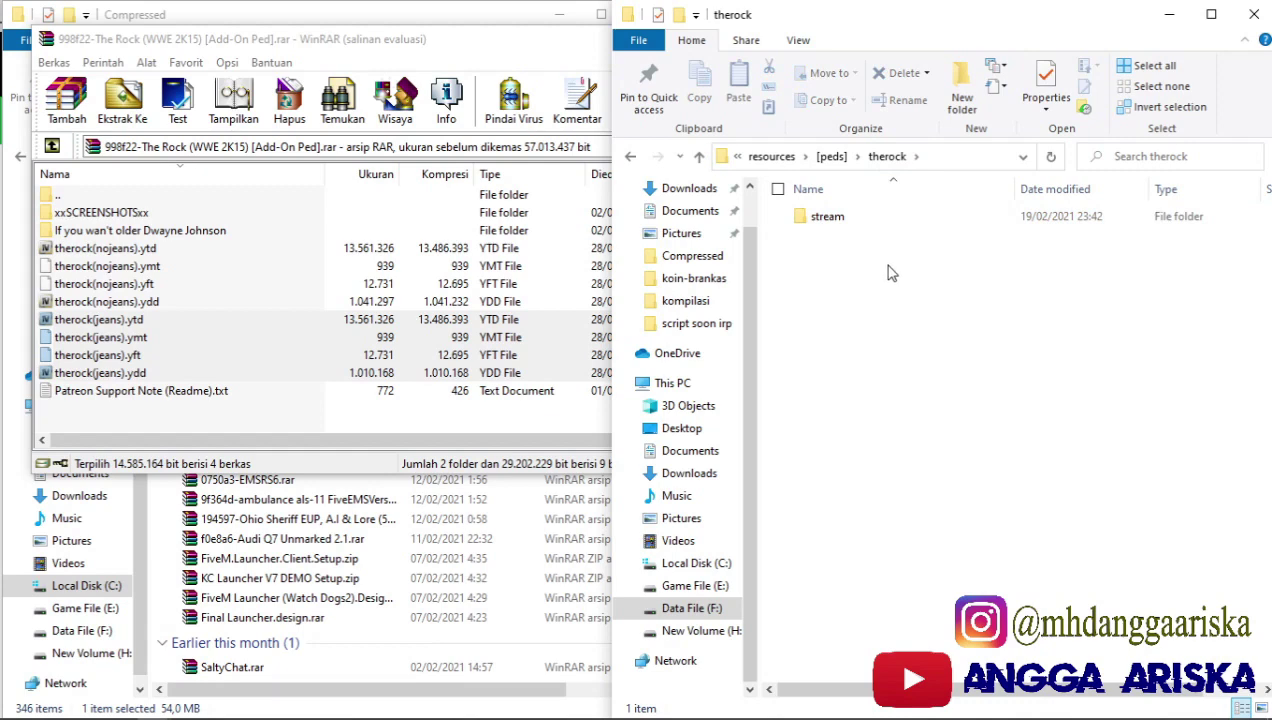
left_click(831, 156)
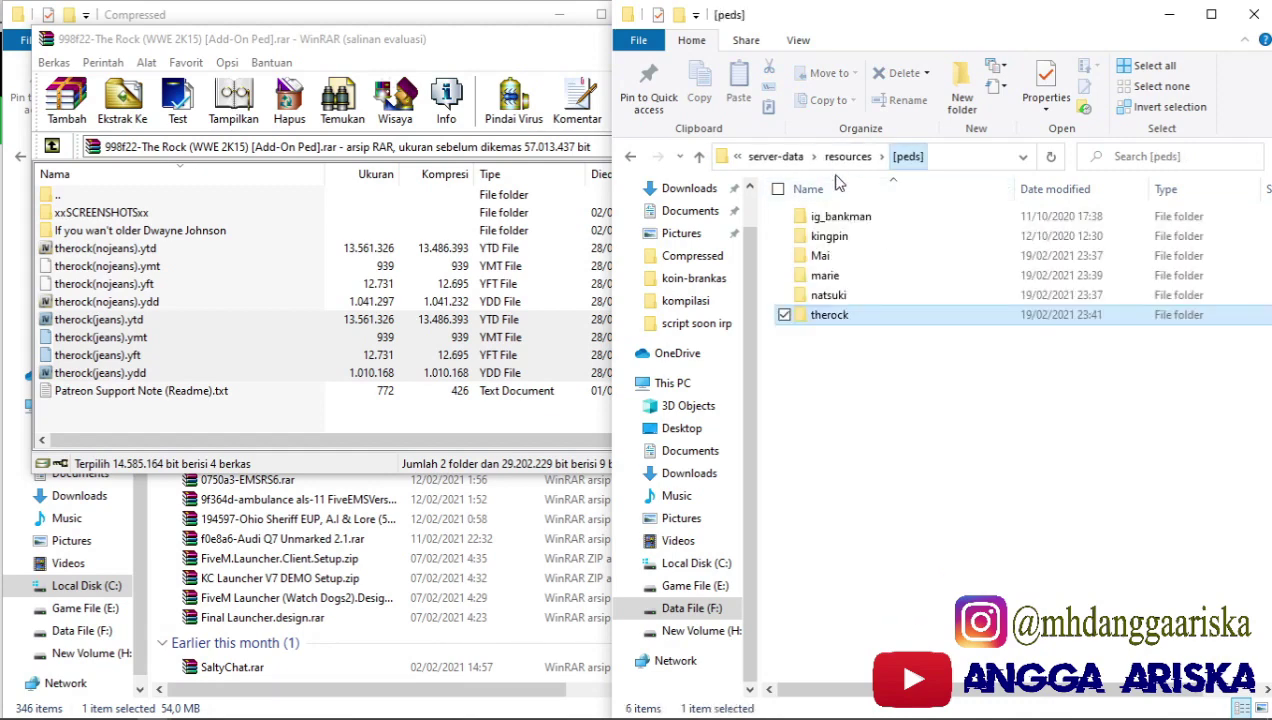
double_click(845, 300)
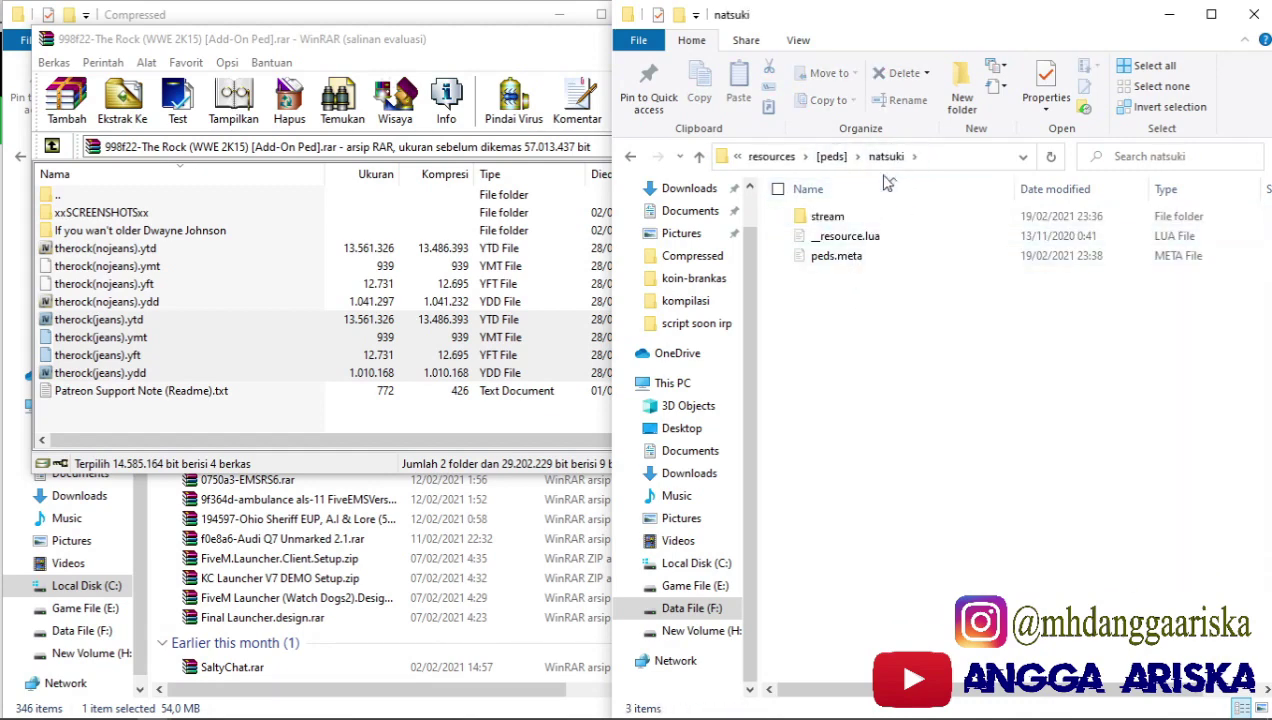
left_click(831, 156)
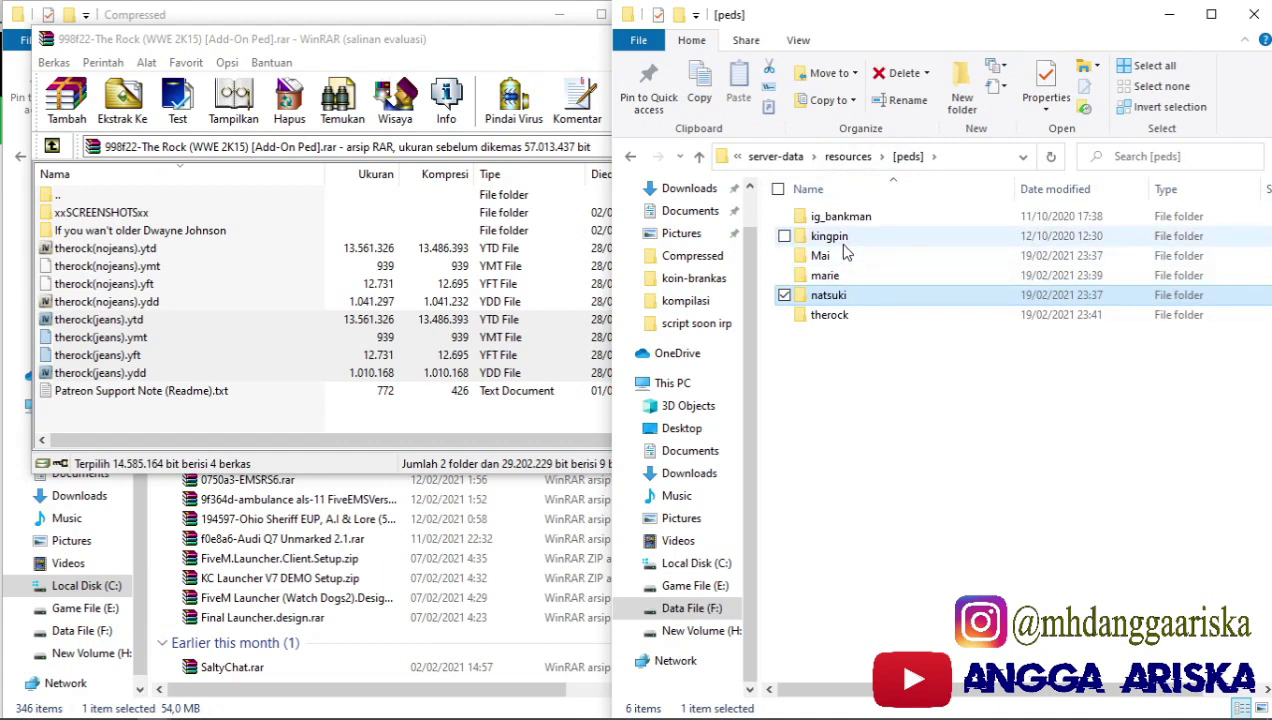
double_click(840, 216)
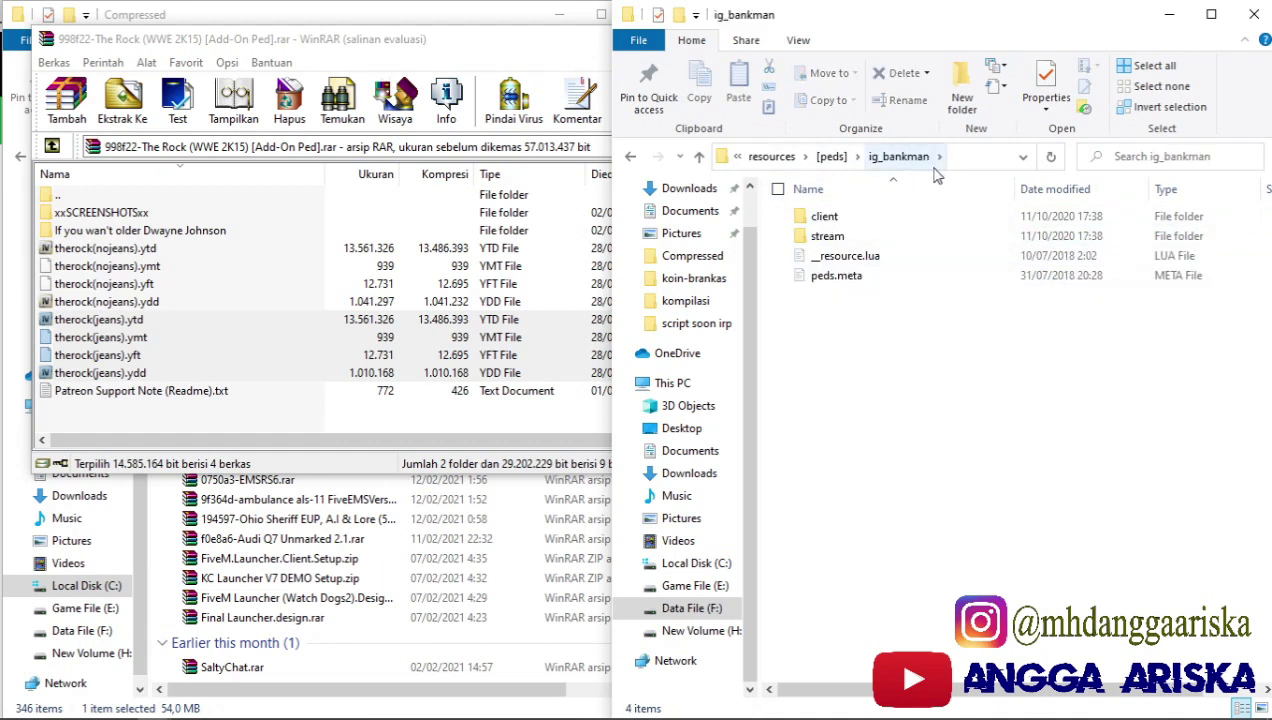
left_click_drag(852, 316, 835, 262)
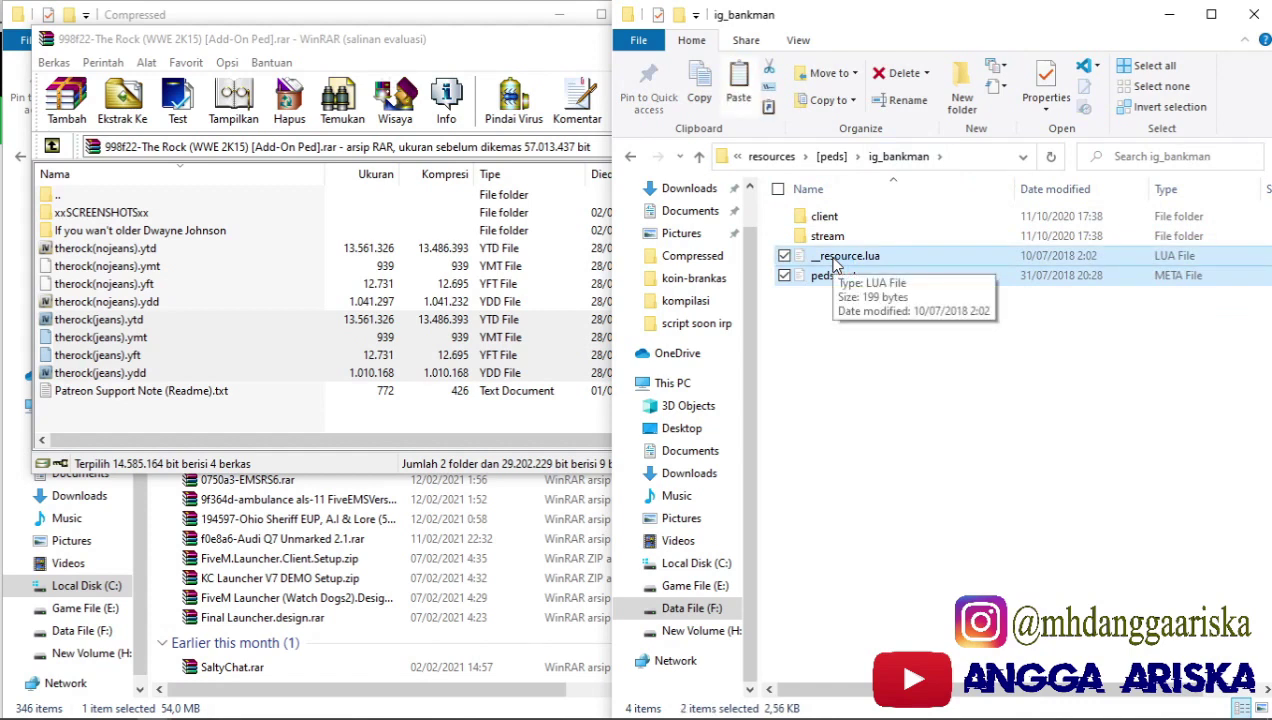
key("ctrl+c")
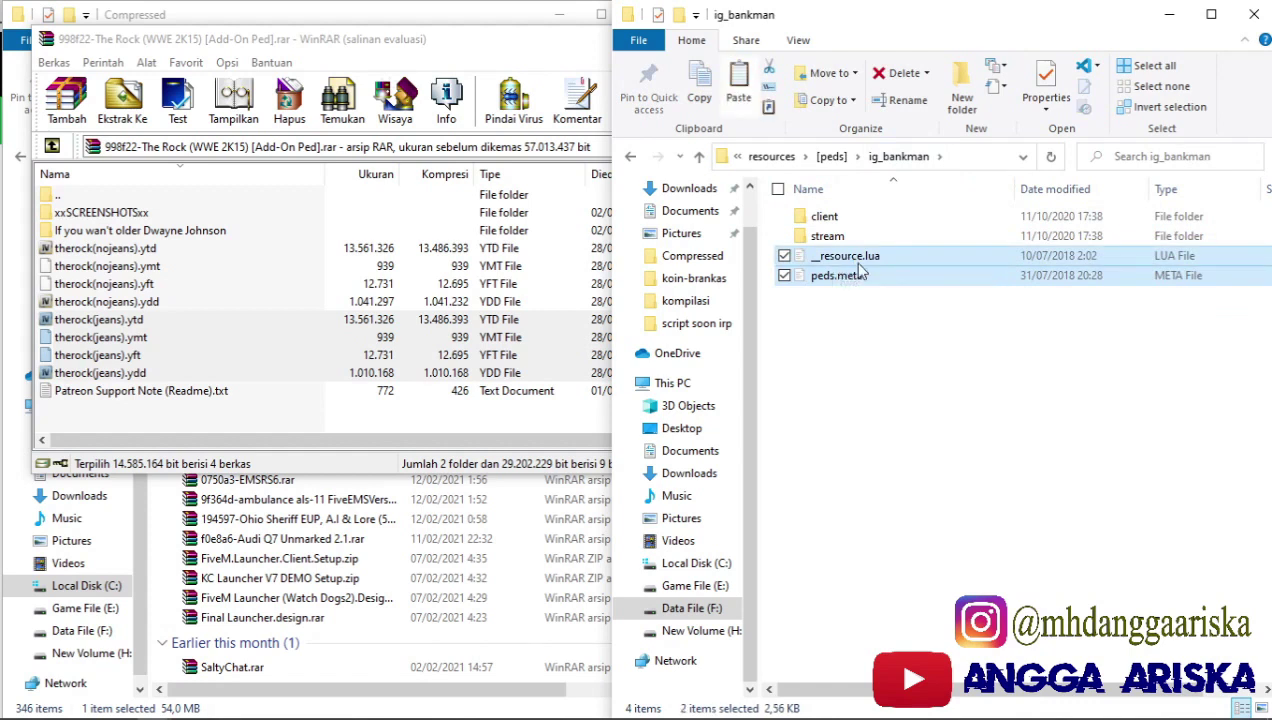
Step: Paste the copied __resource.lua and peds.meta files into the therock folder
left_click(835, 159)
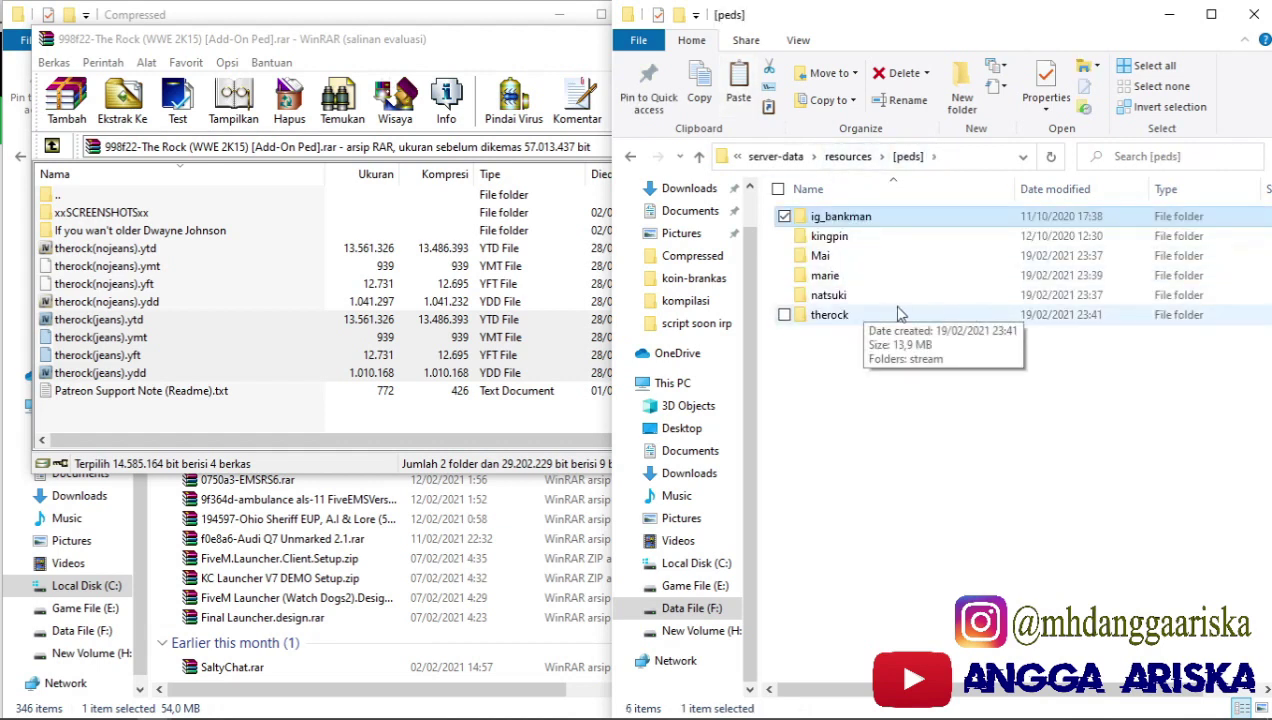
double_click(880, 316)
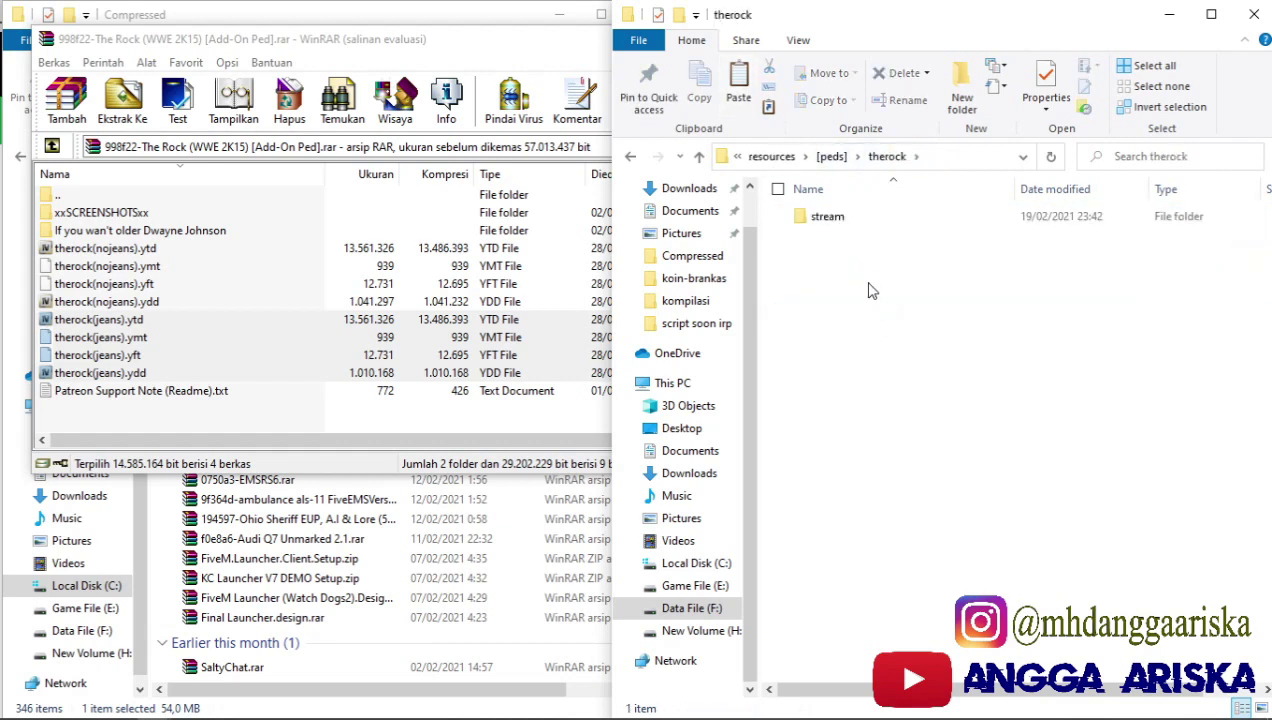
key("ctrl+v")
left_click(858, 280)
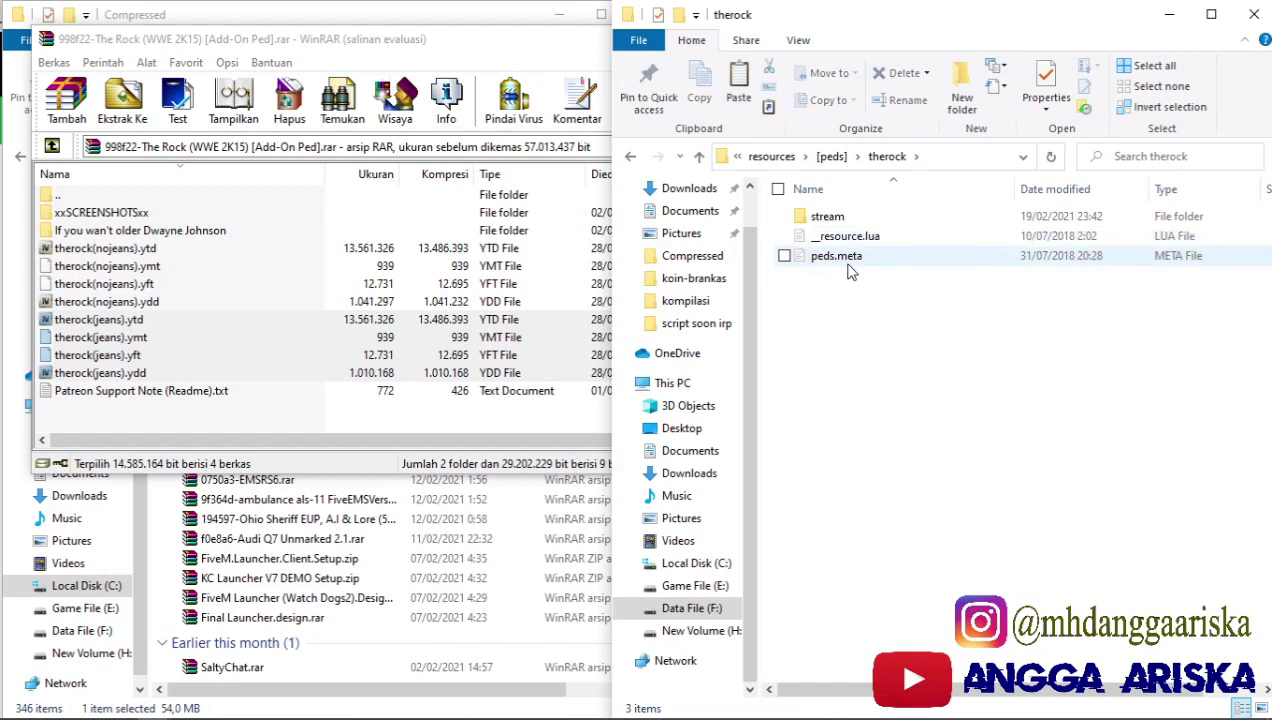
Step: Set the ped name in therock's peds.meta to therock, save and close the file, and return to the [peds] folder
double_click(848, 262)
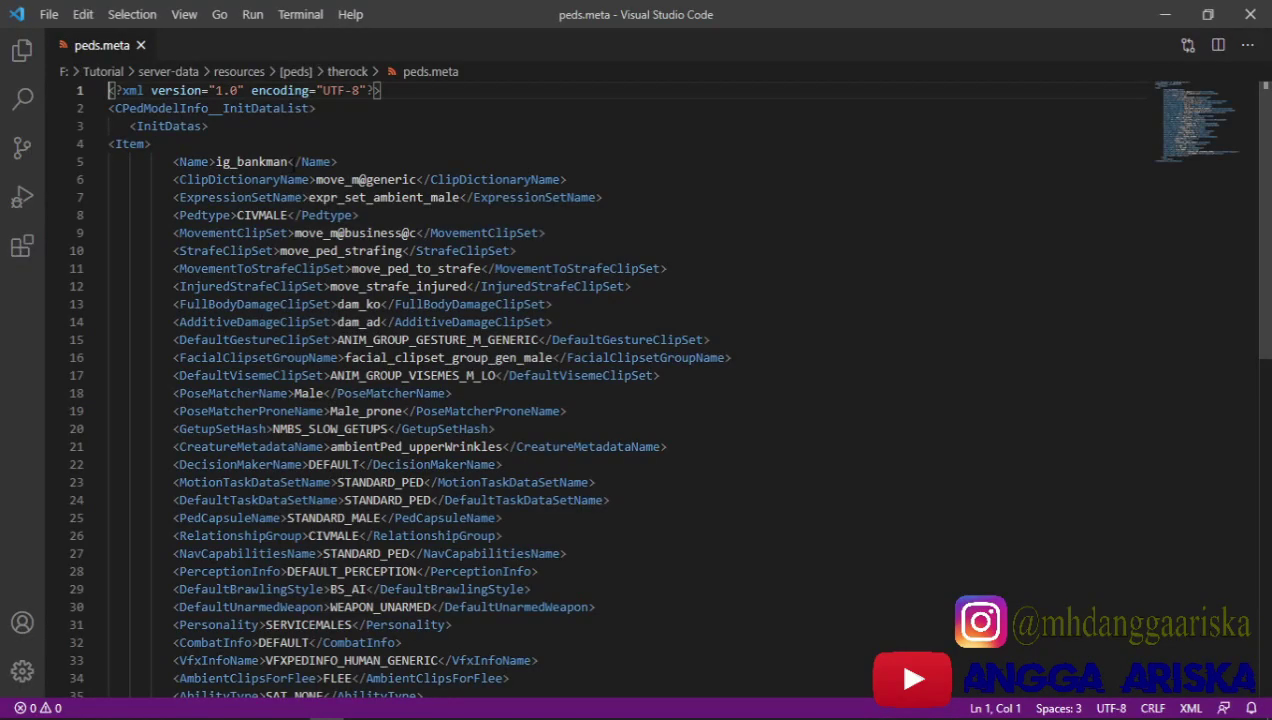
left_click_drag(287, 161, 214, 162)
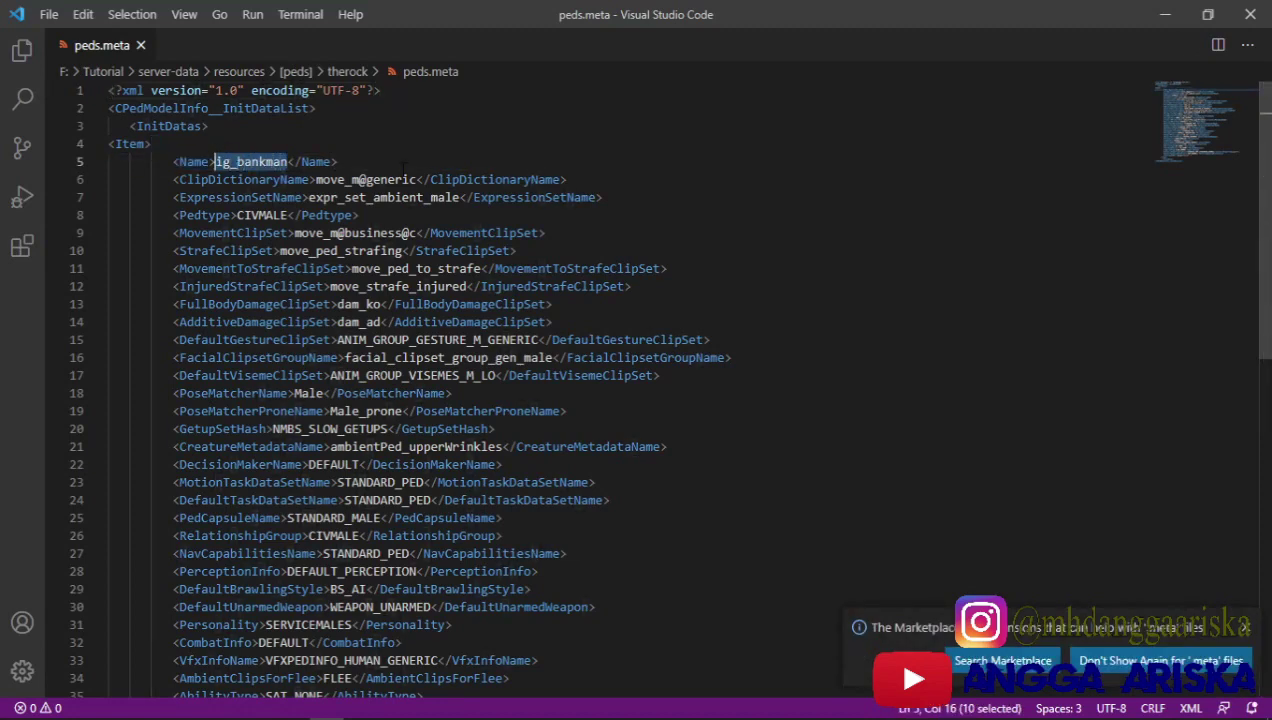
type("therock")
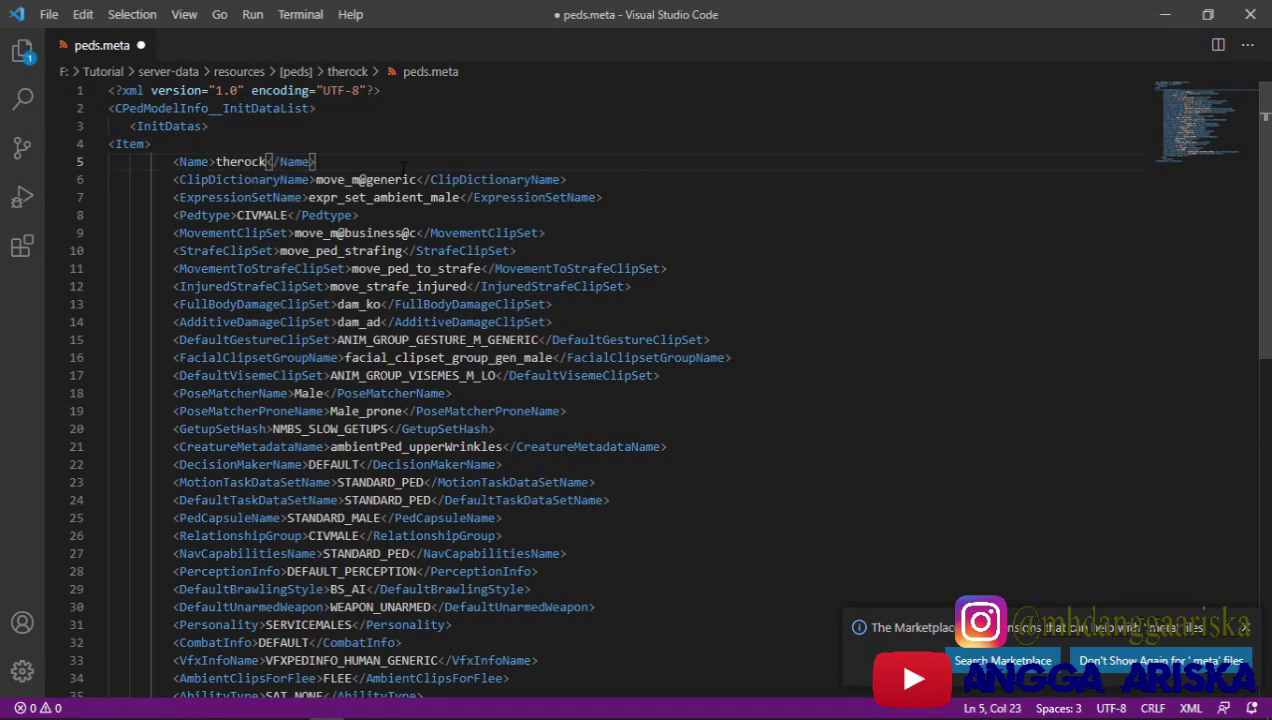
key("ctrl+s")
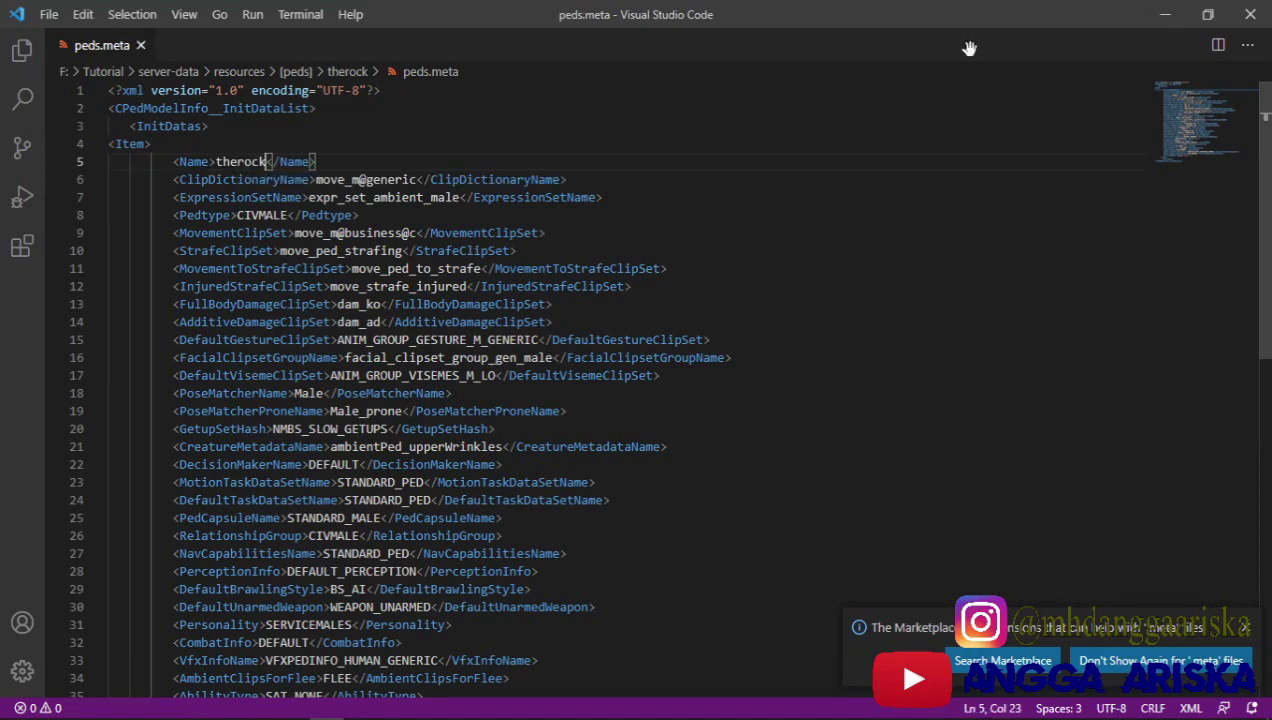
left_click(1252, 15)
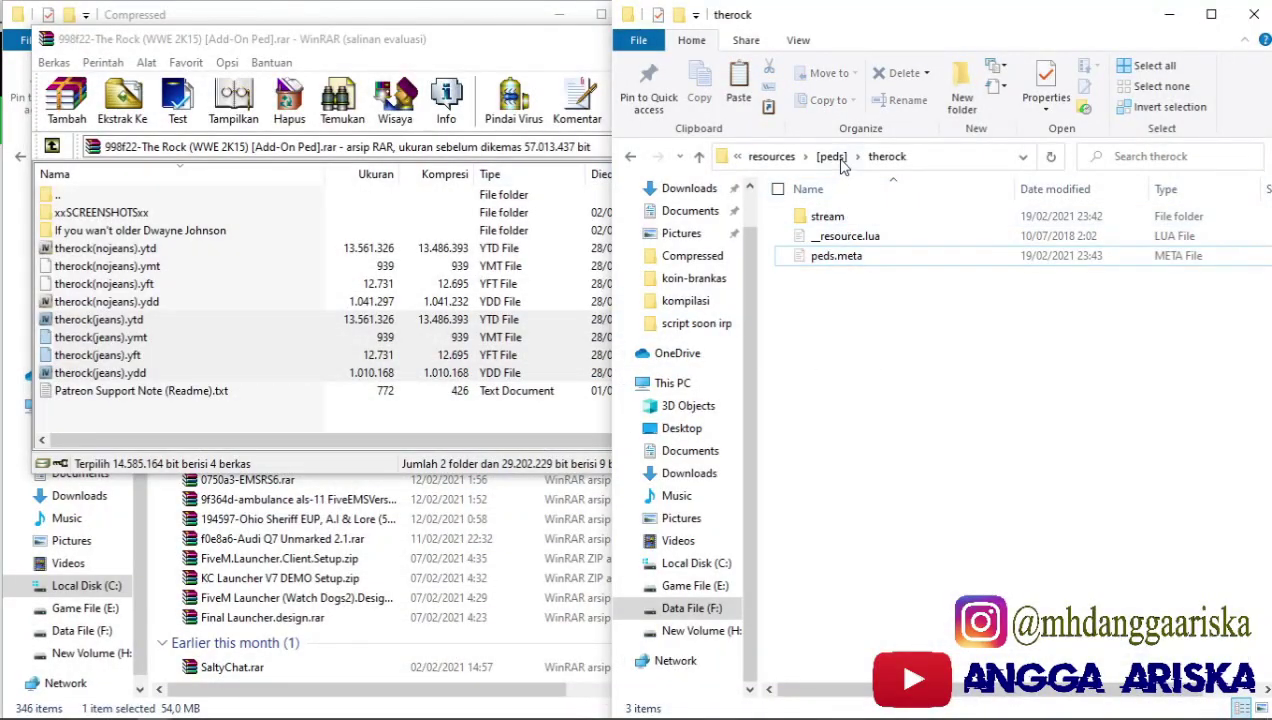
left_click(831, 157)
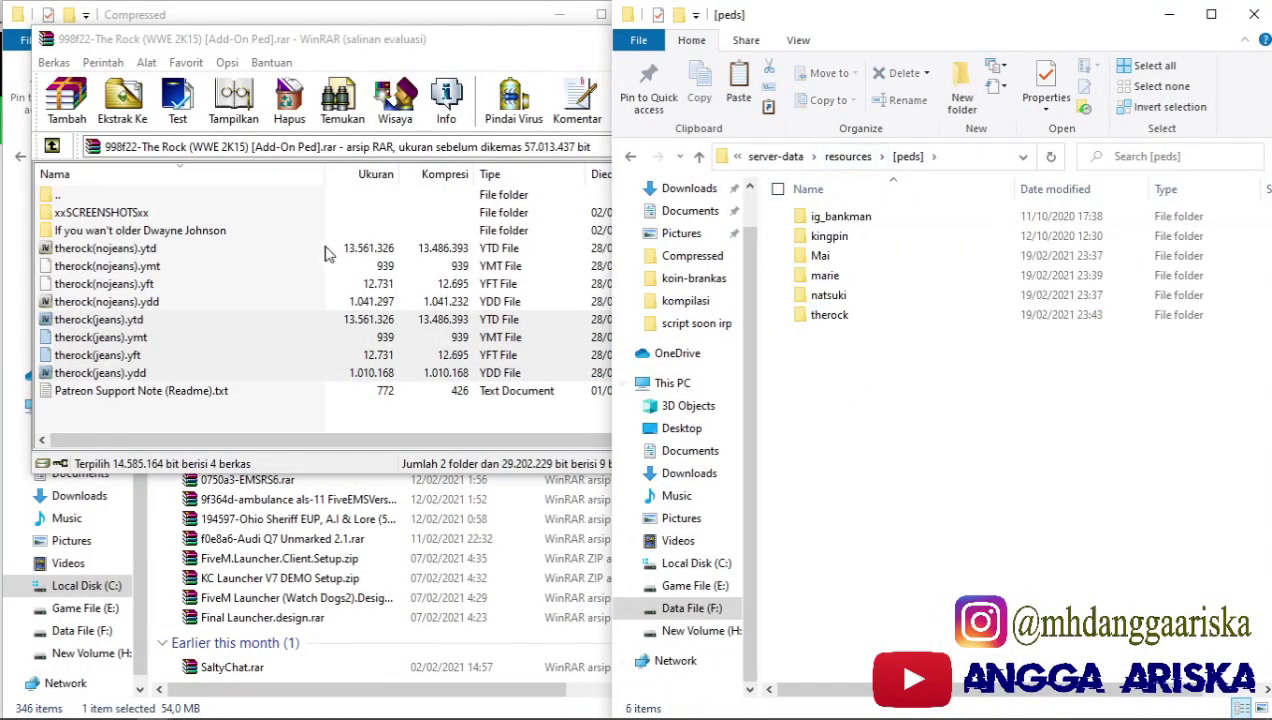
Step: Close The Rock archive, open 7f538d-Noctis_Cindy_v1.5.rar and dismiss the licence reminder
left_click(312, 66)
left_click(700, 38)
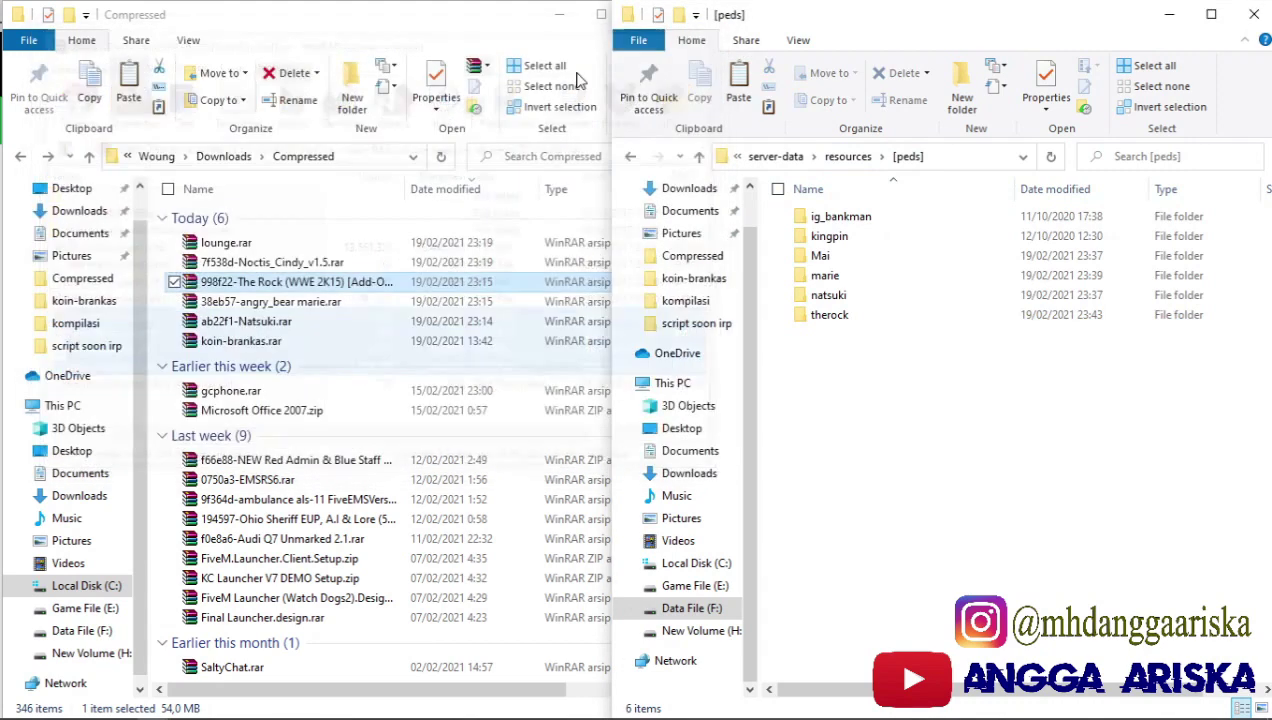
double_click(336, 262)
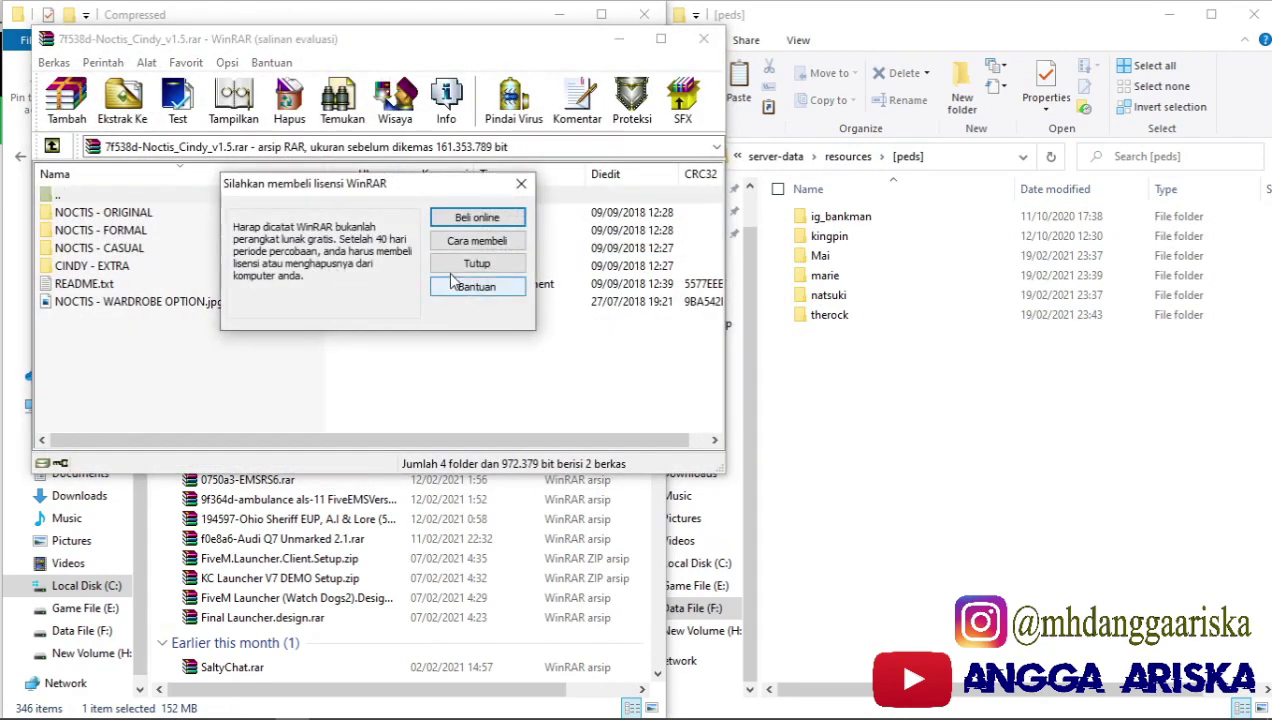
left_click(465, 264)
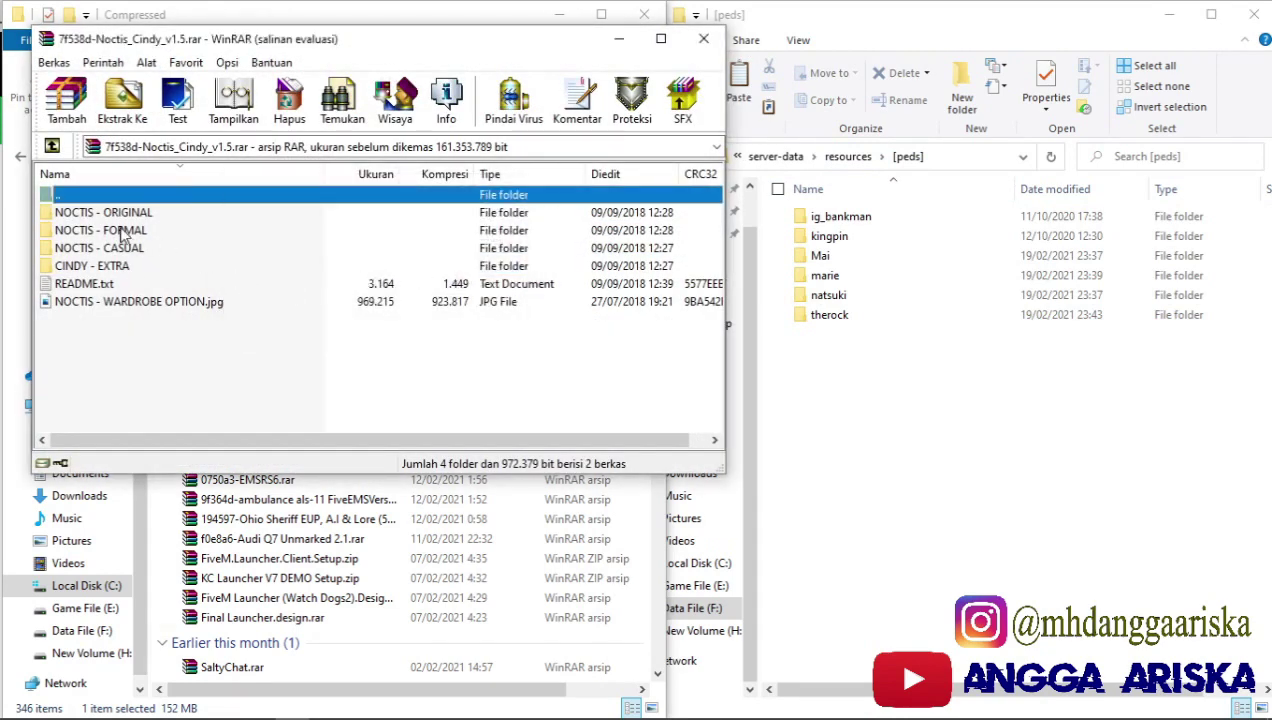
left_click_drag(116, 226, 128, 258)
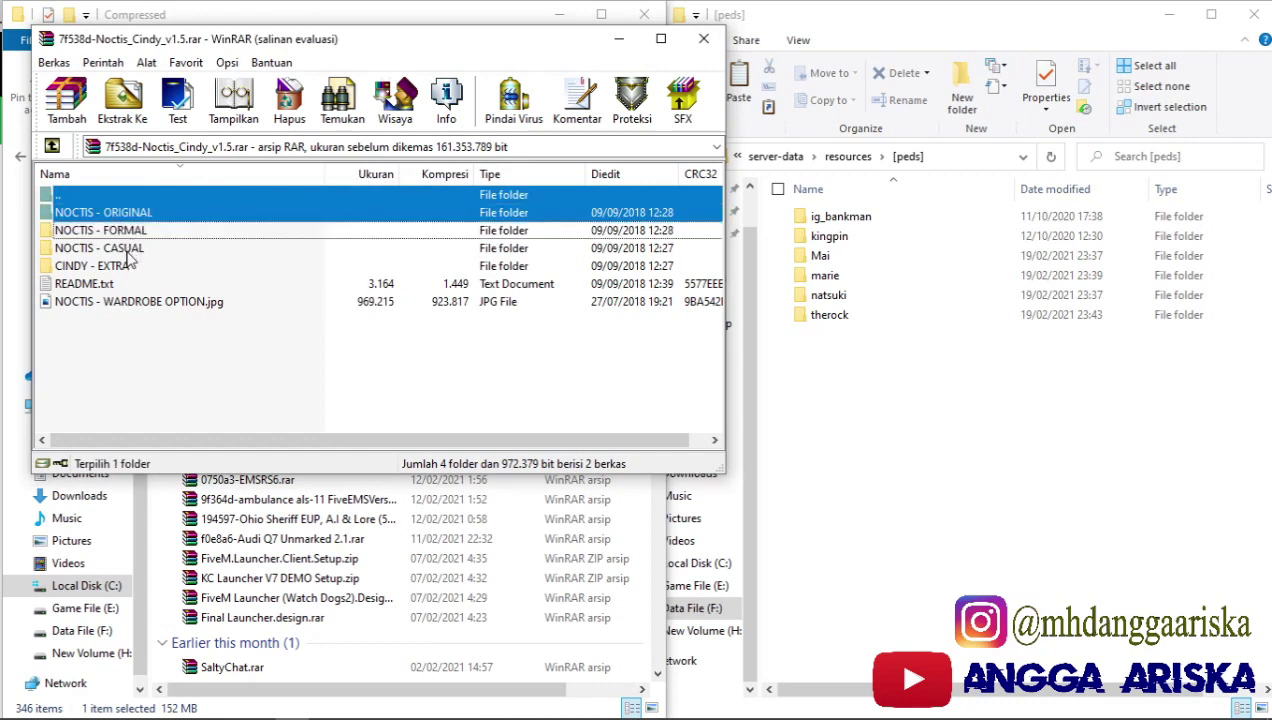
left_click(122, 267, "ctrl")
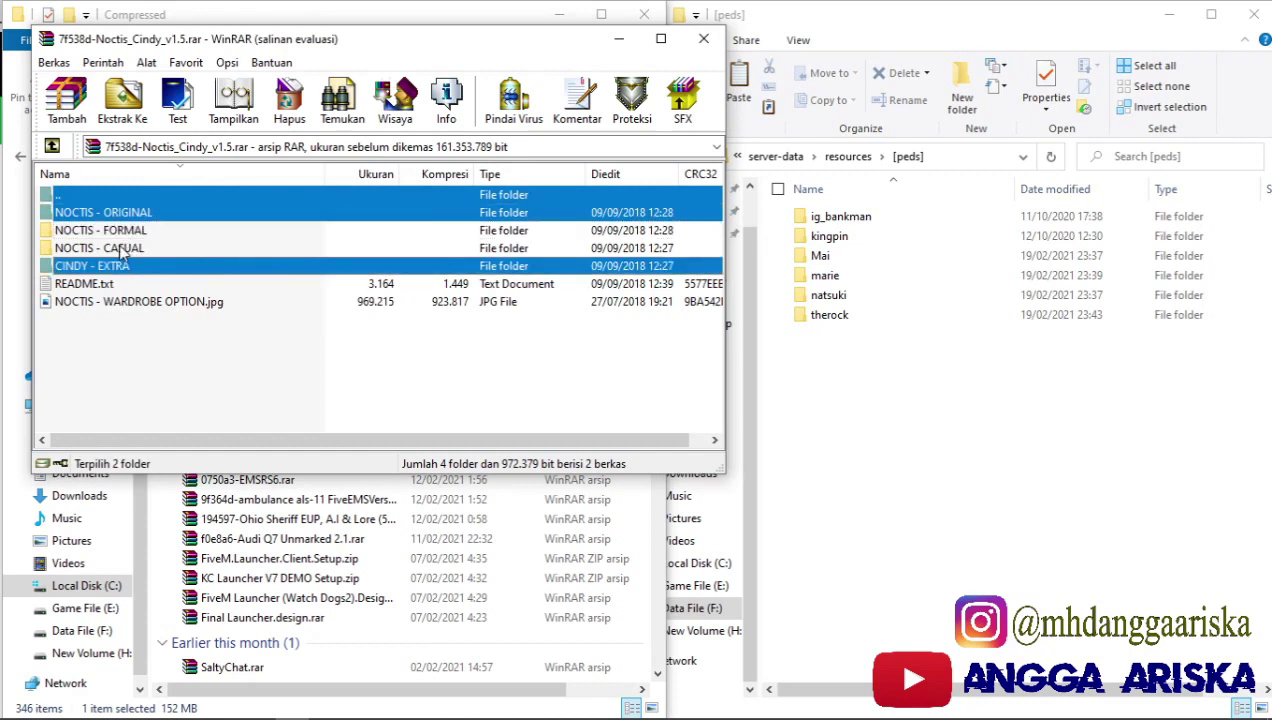
left_click(118, 232)
left_click(121, 250)
left_click(122, 267)
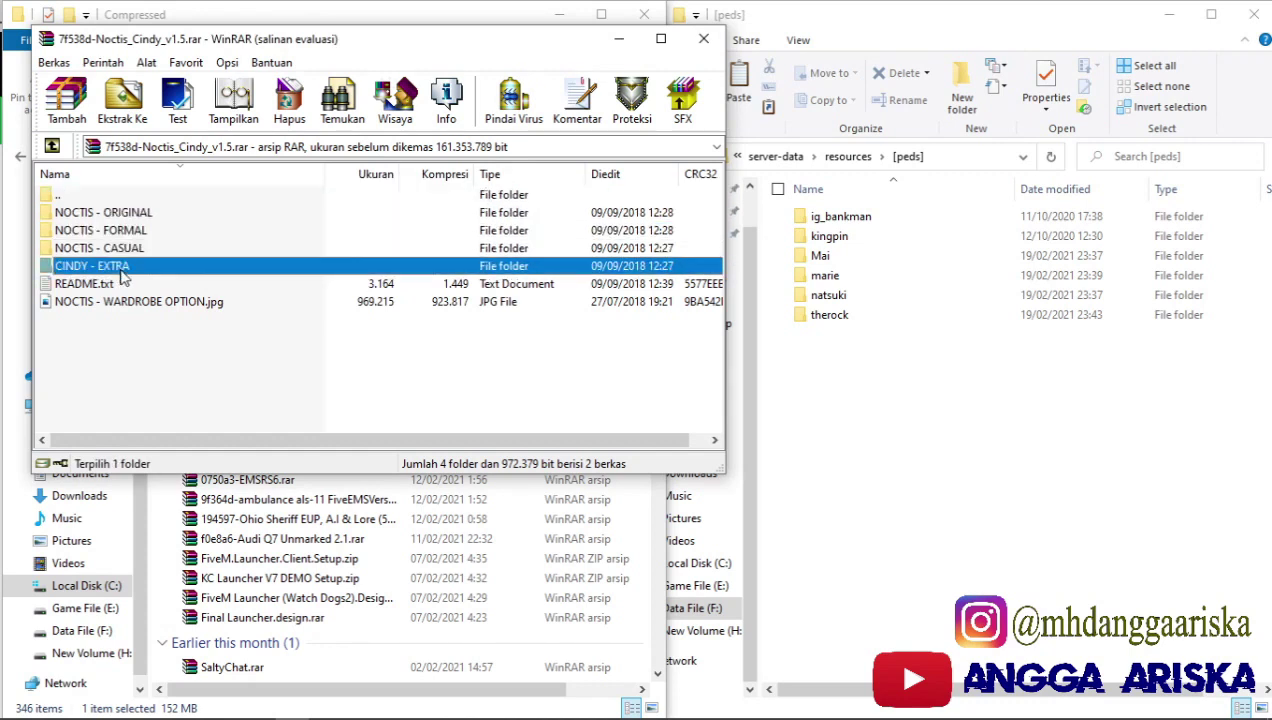
left_click(122, 214)
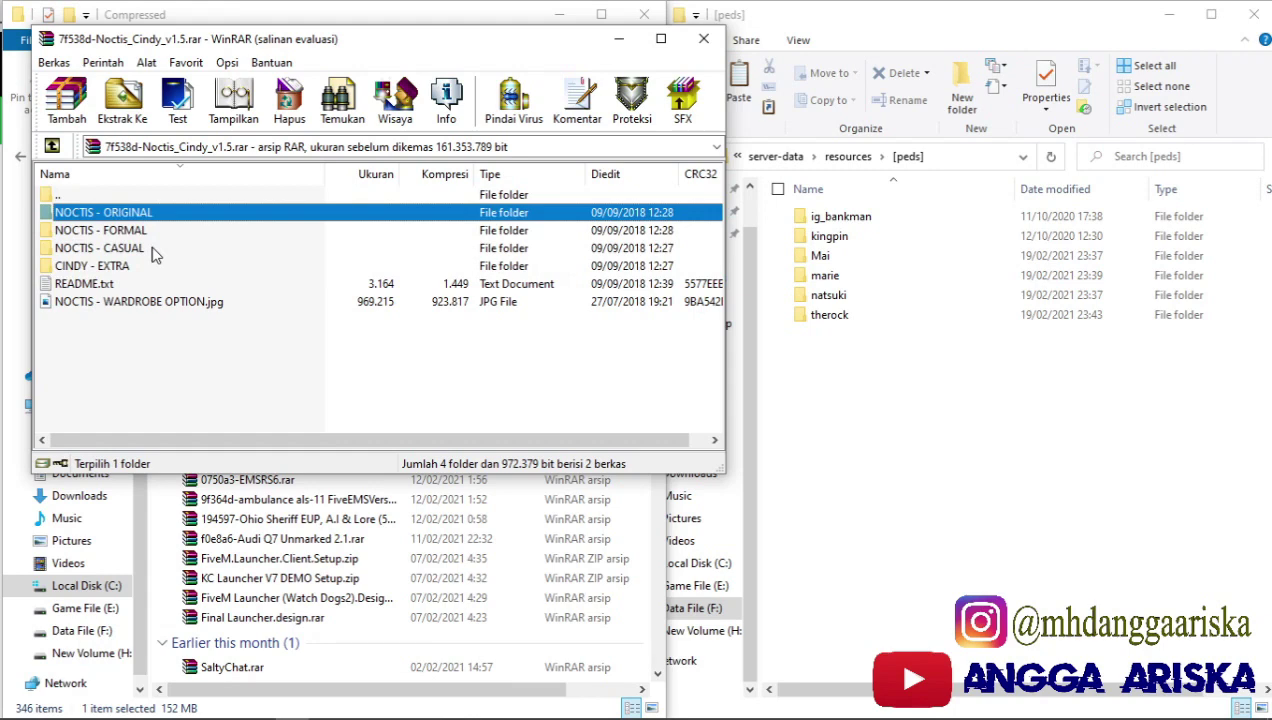
Step: Open the archive's NOCTIS - CASUAL folder and select the four NoctisC files (.ytd, .ymt, .yft, .ydd)
double_click(151, 249)
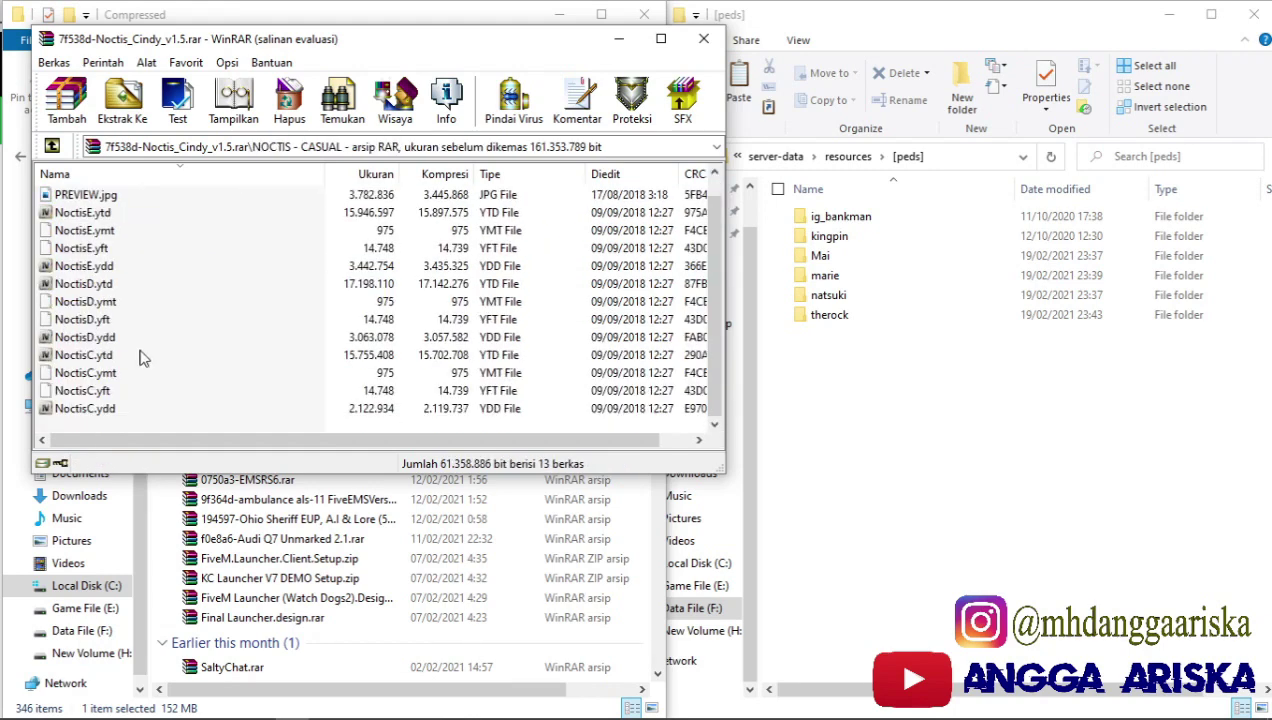
left_click_drag(110, 429, 95, 358)
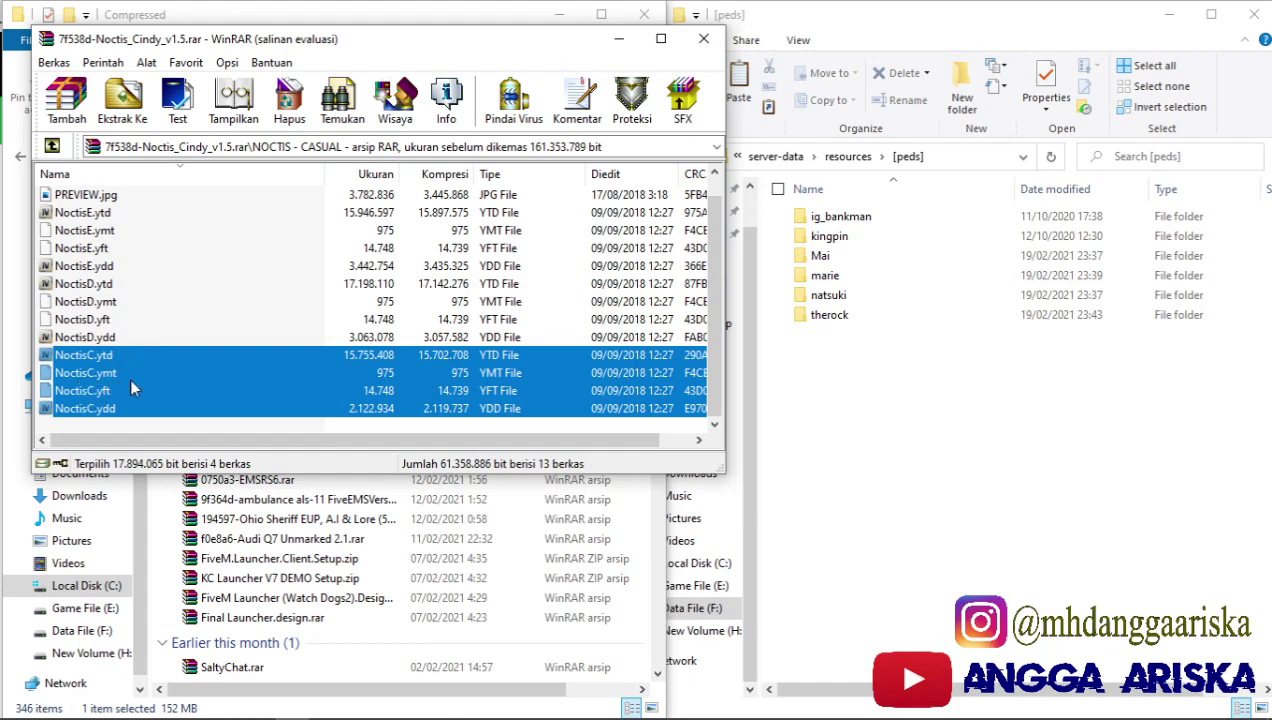
Step: Create a folder named Noctis inside the [peds] folder and open it
right_click(893, 410)
mouse_move(810, 660)
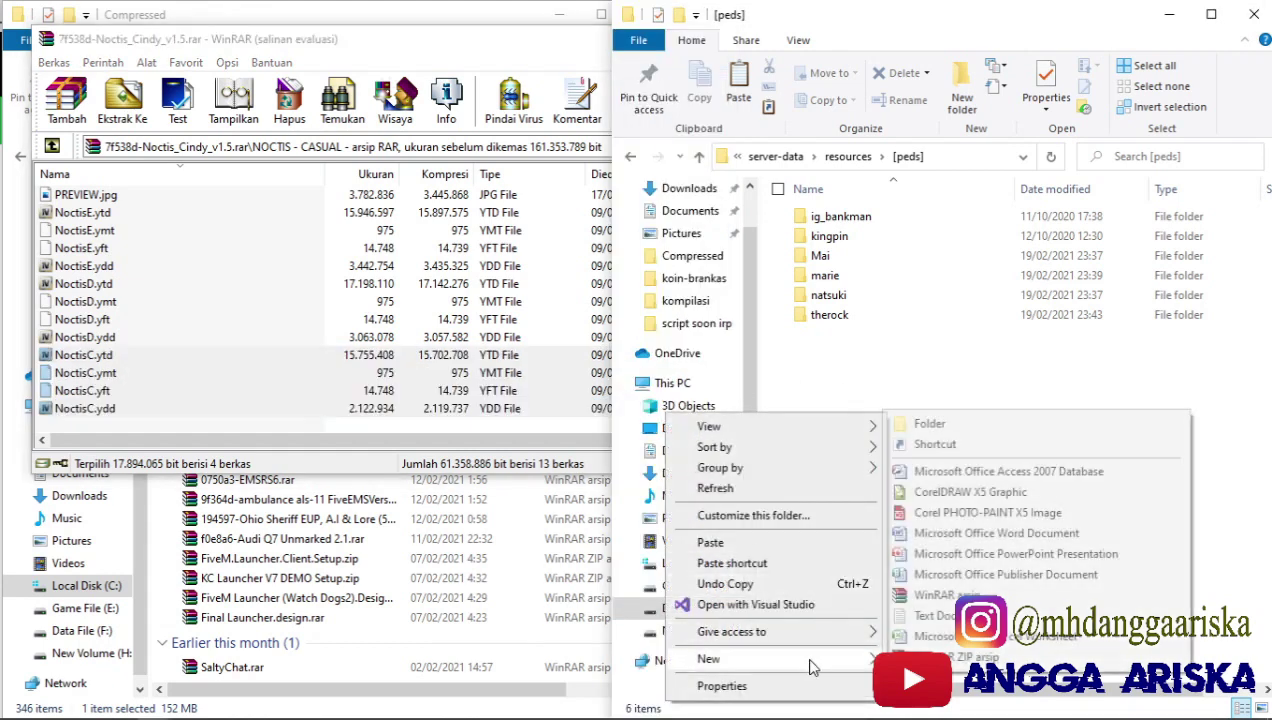
left_click(948, 425)
type("Nocti")
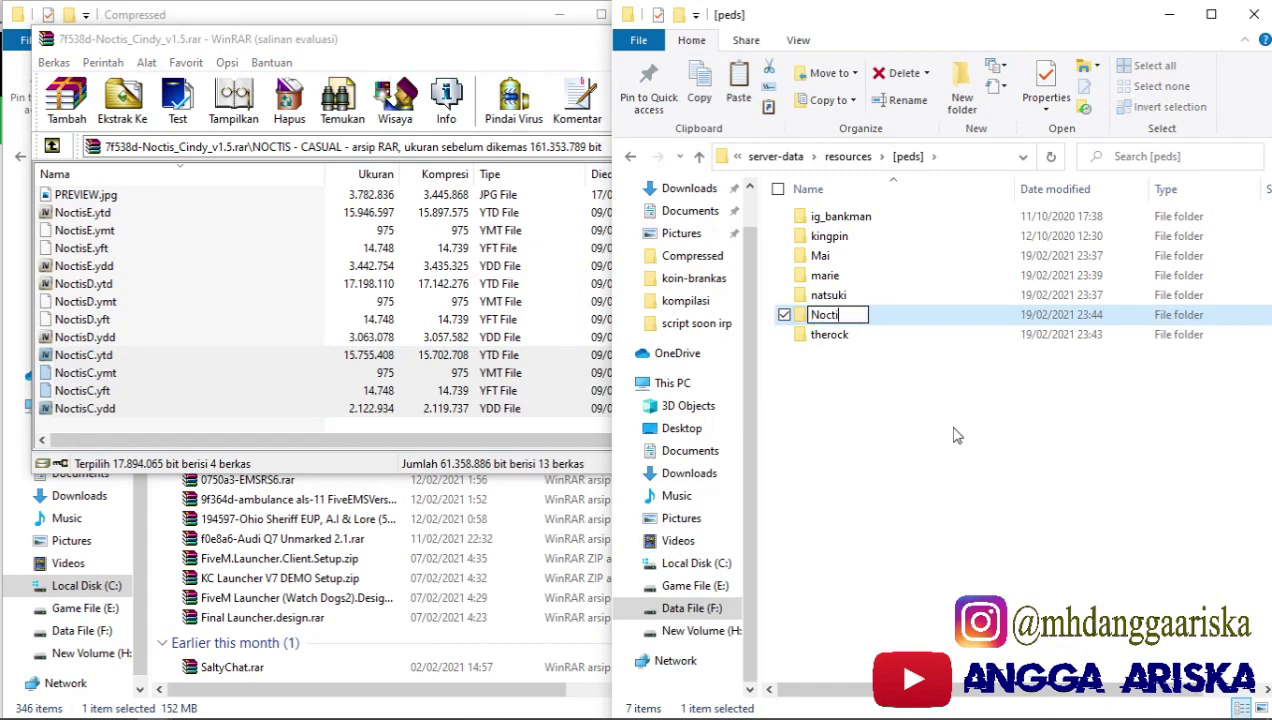
type("s")
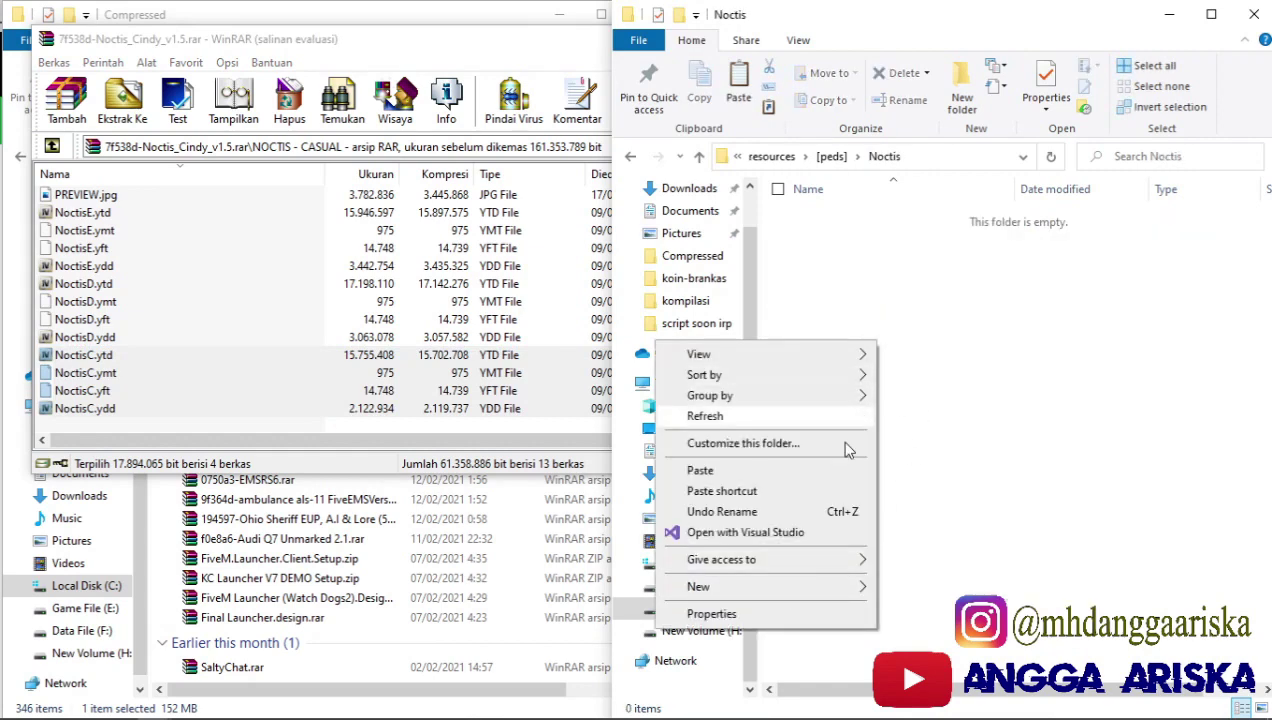
Step: Create a stream subfolder inside the Noctis folder and open it
mouse_move(843, 597)
left_click(960, 354)
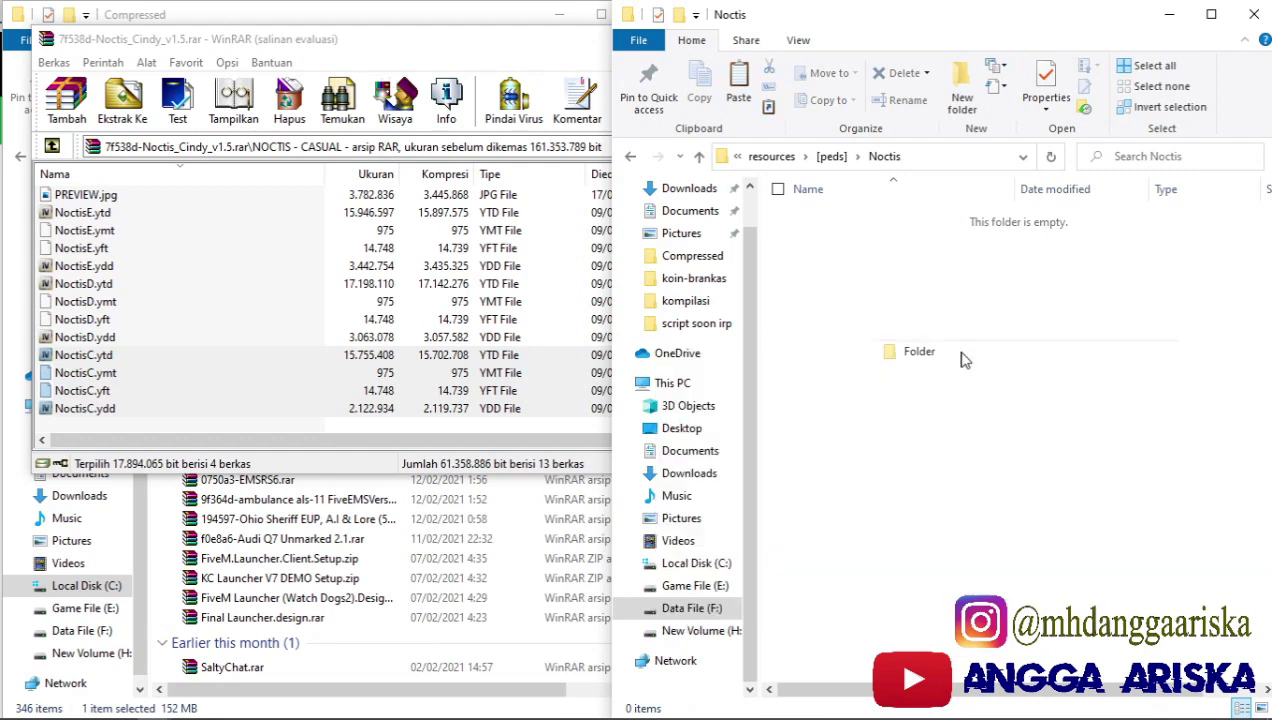
type("stream")
key("Return")
double_click(880, 222)
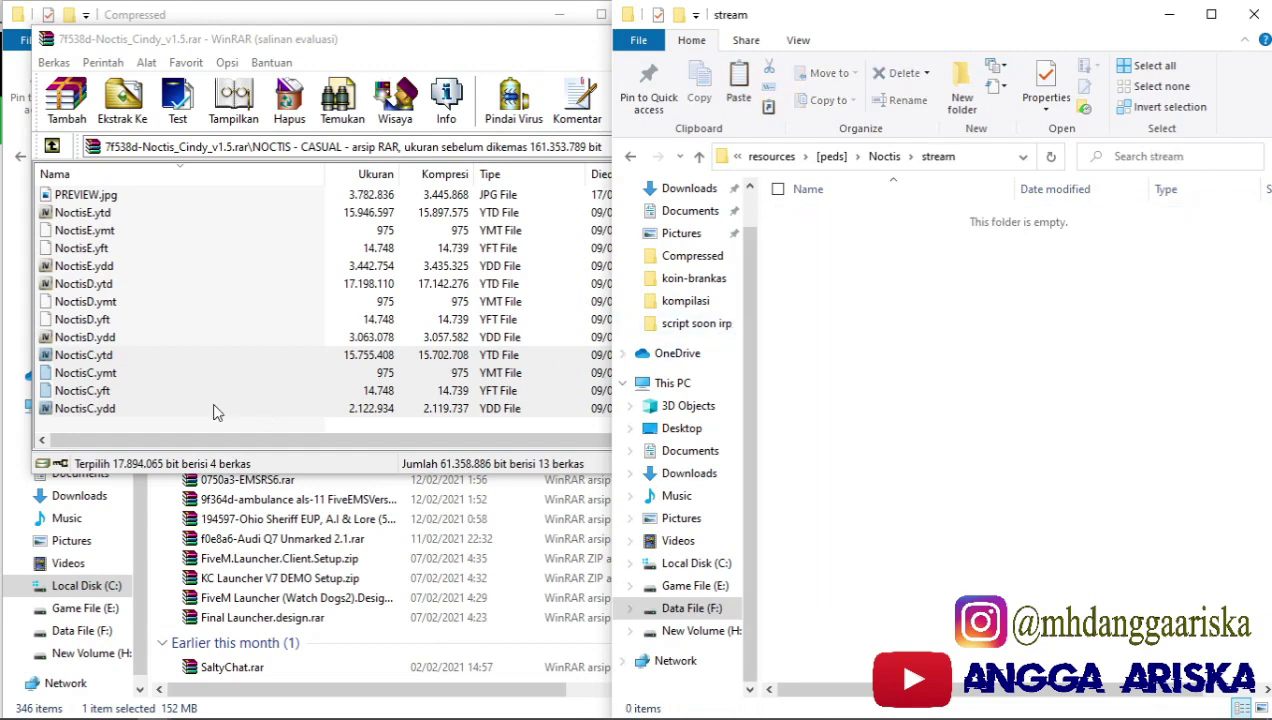
Step: Extract the selected NoctisC files from the archive into the Noctis stream folder and return to the [peds] folder
left_click_drag(82, 390, 897, 324)
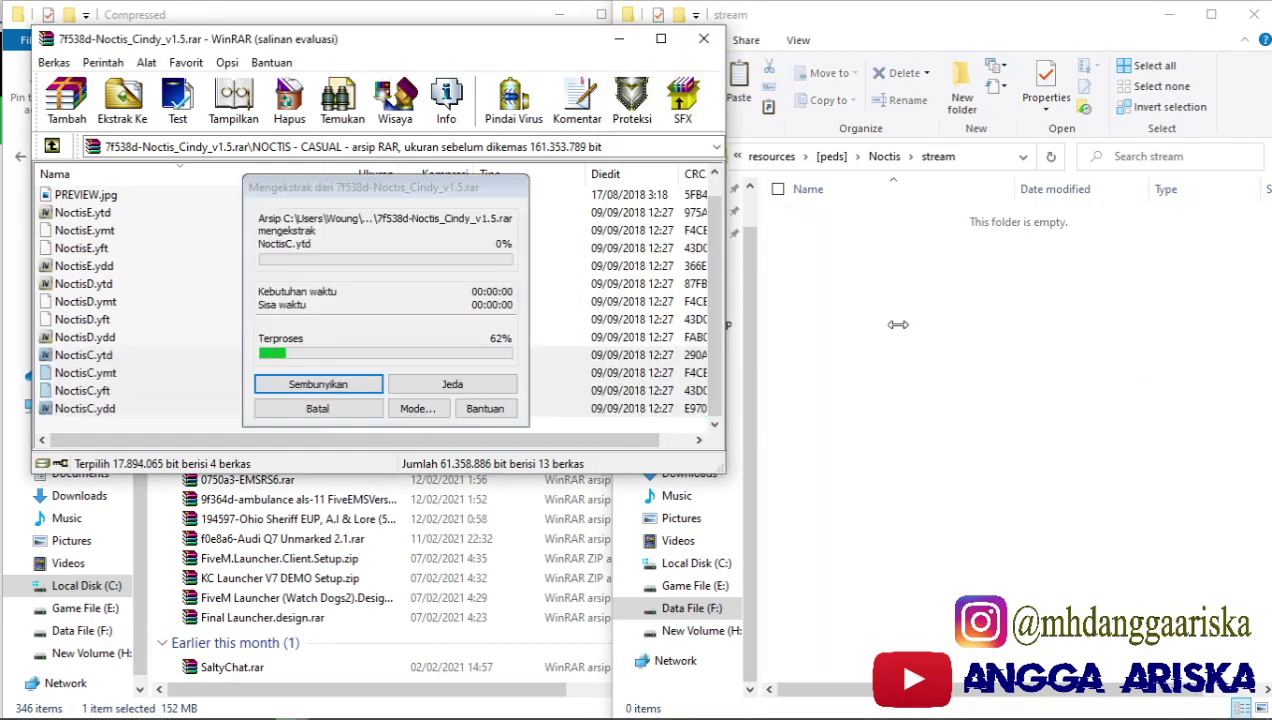
left_click(875, 383)
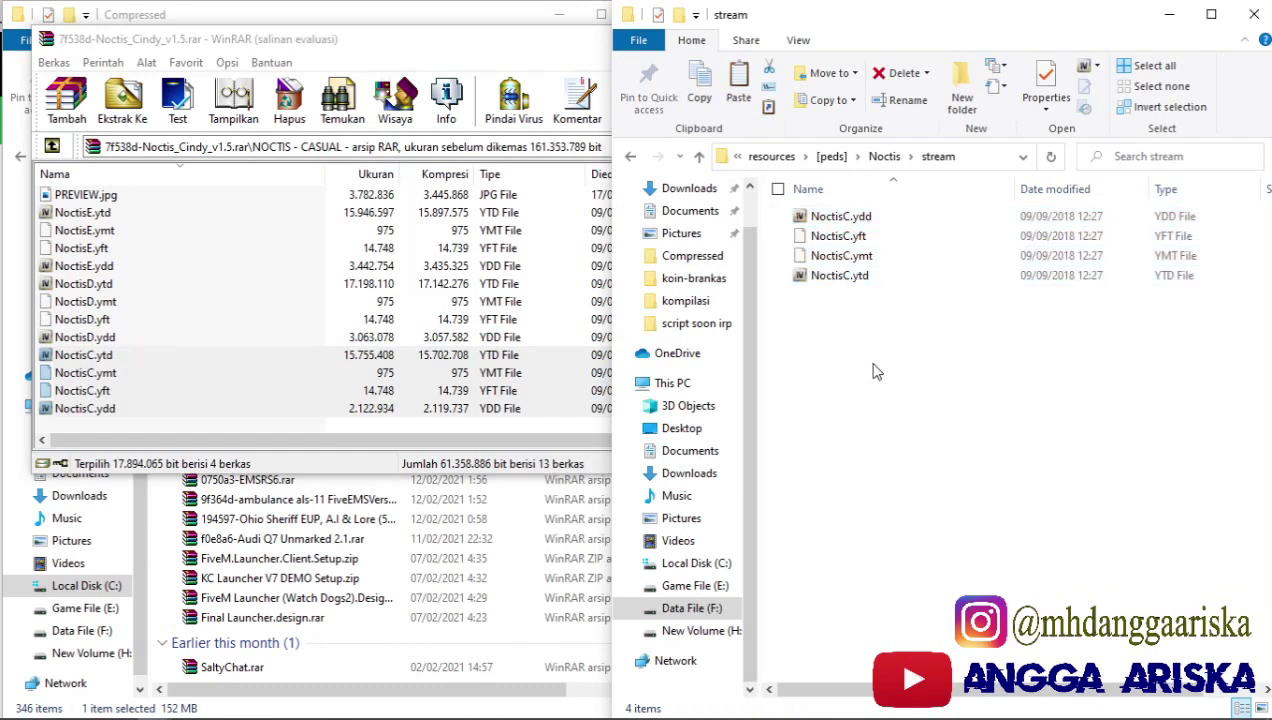
left_click(886, 158)
left_click(831, 157)
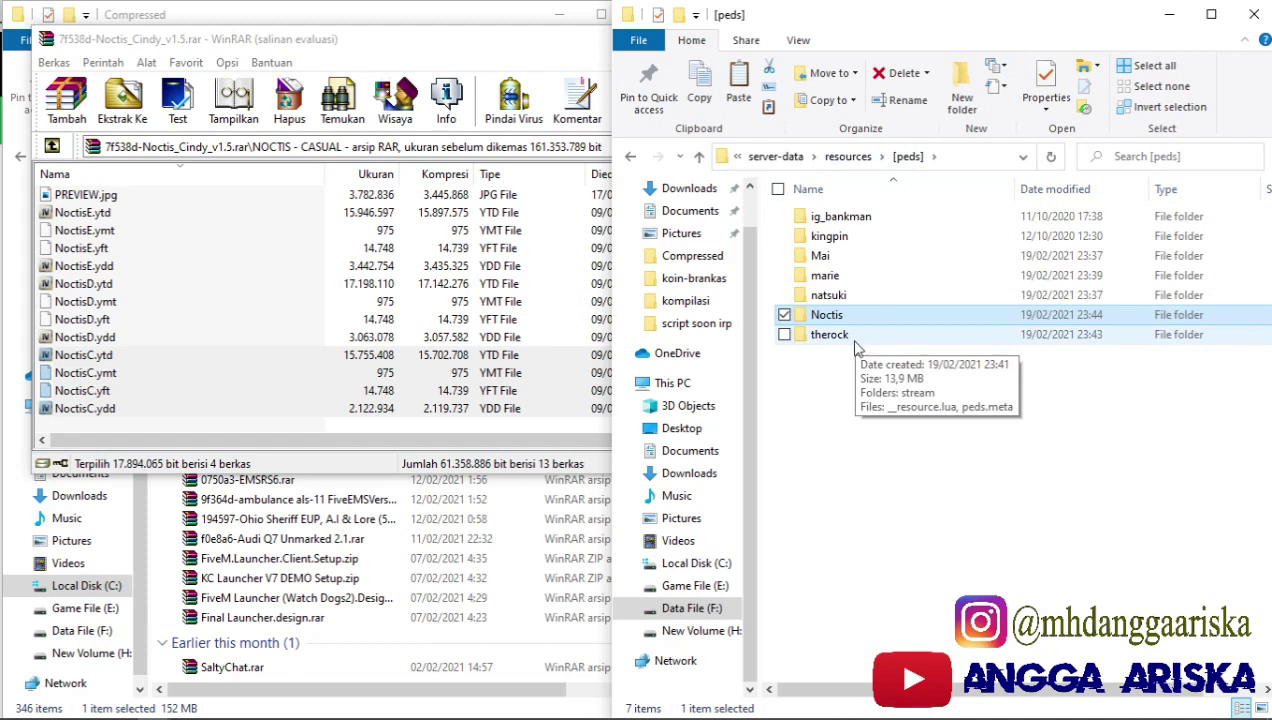
Step: Copy __resource.lua and peds.meta from the therock folder into the Noctis folder
double_click(848, 337)
left_click_drag(870, 290, 846, 238)
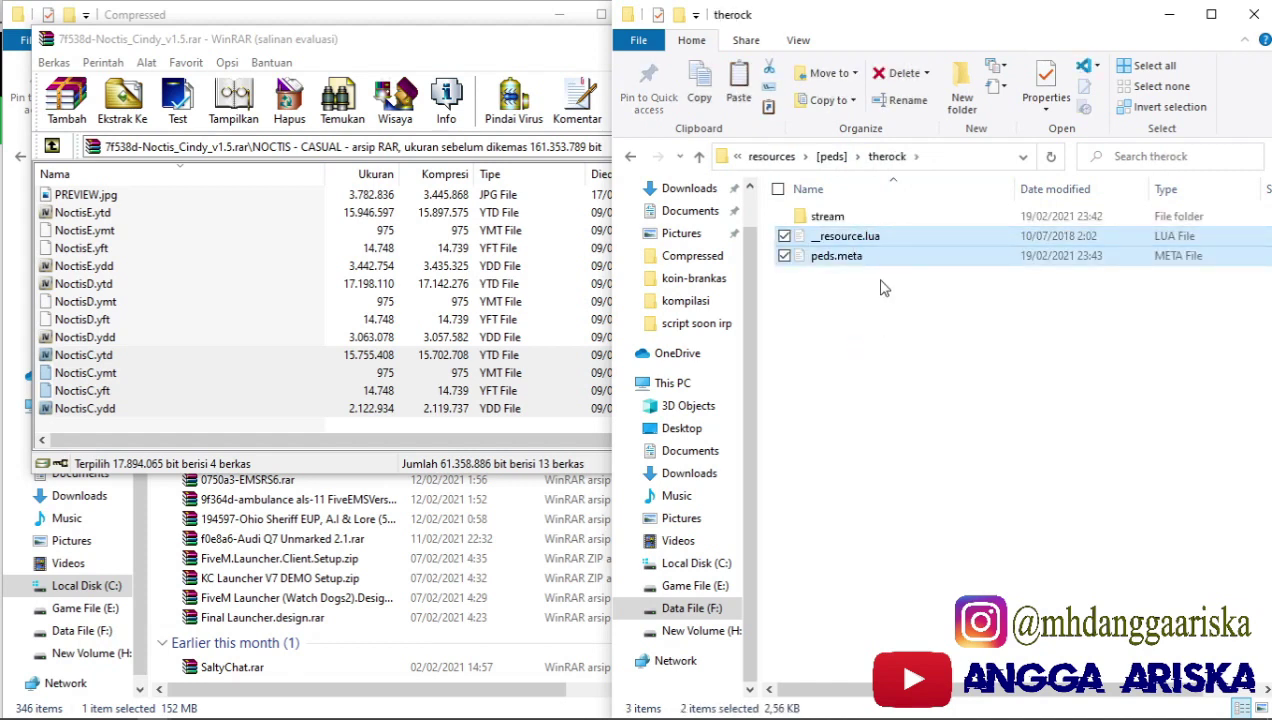
left_click(831, 156)
left_click(853, 319)
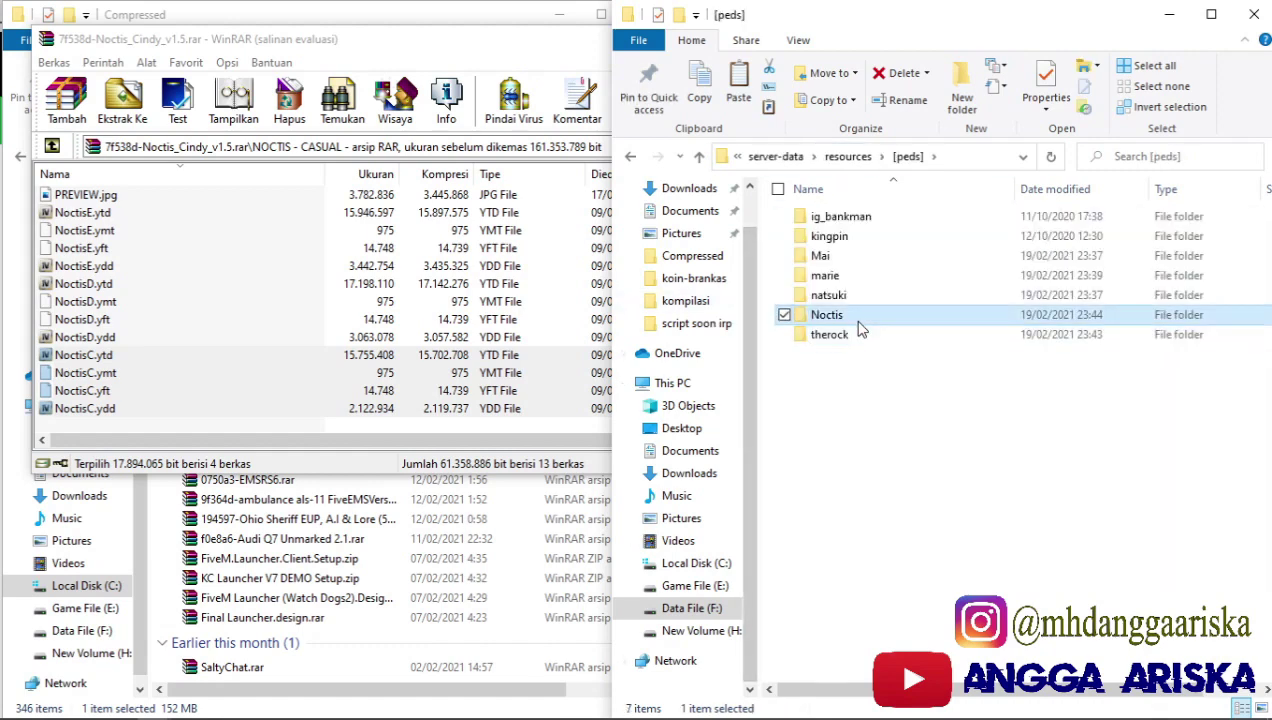
double_click(856, 320)
key("ctrl+v")
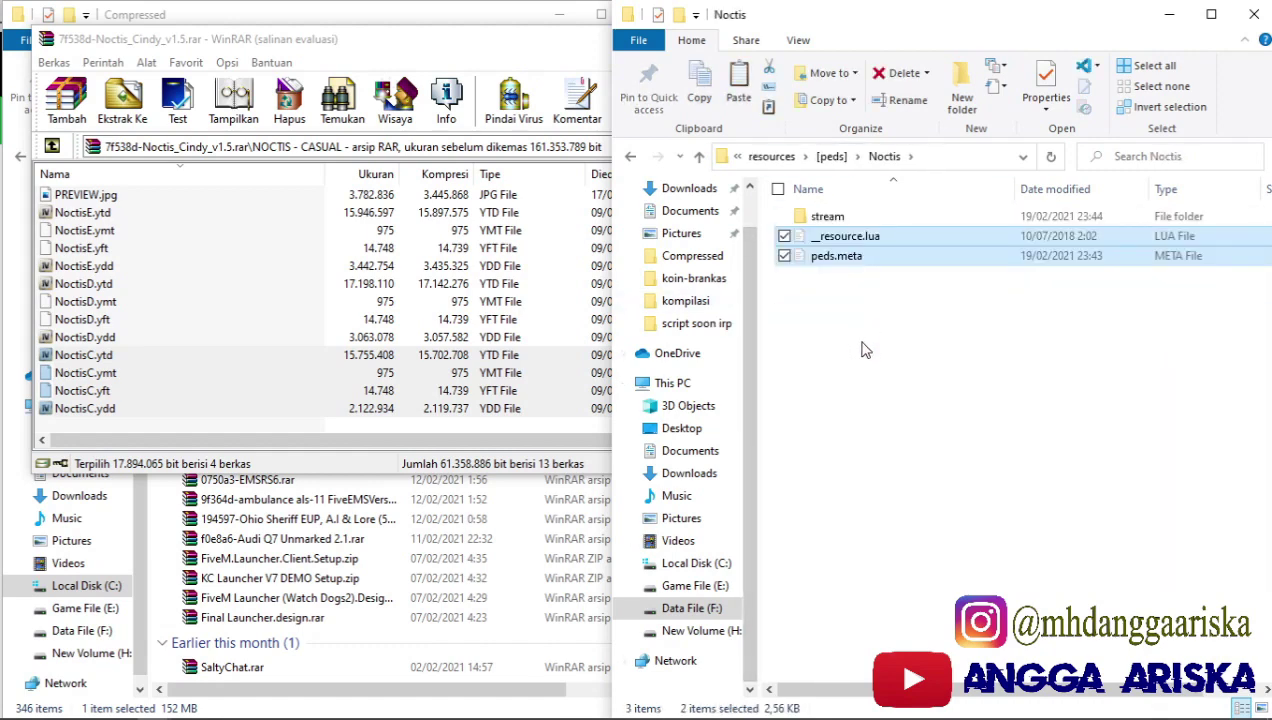
Step: Set the ped name in Noctis's peds.meta to NoctisC, copied from the stream file name, then save and leave the editor
double_click(836, 258)
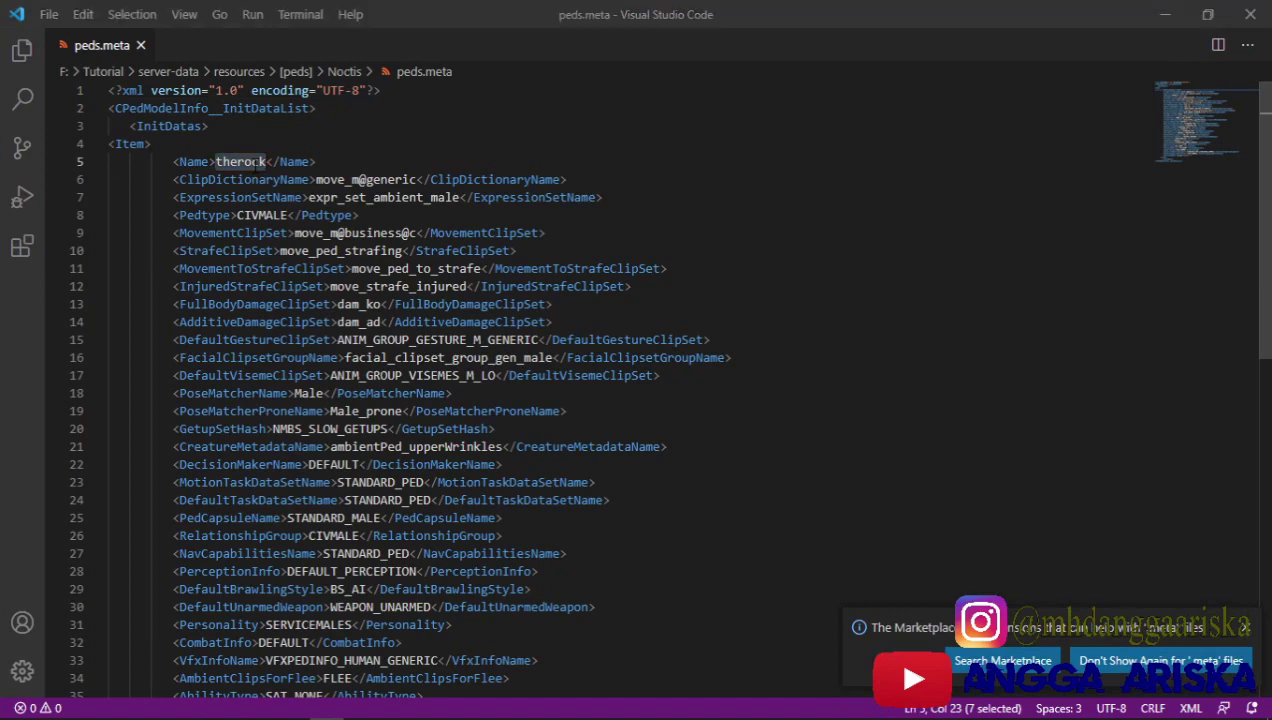
key("alt+Tab")
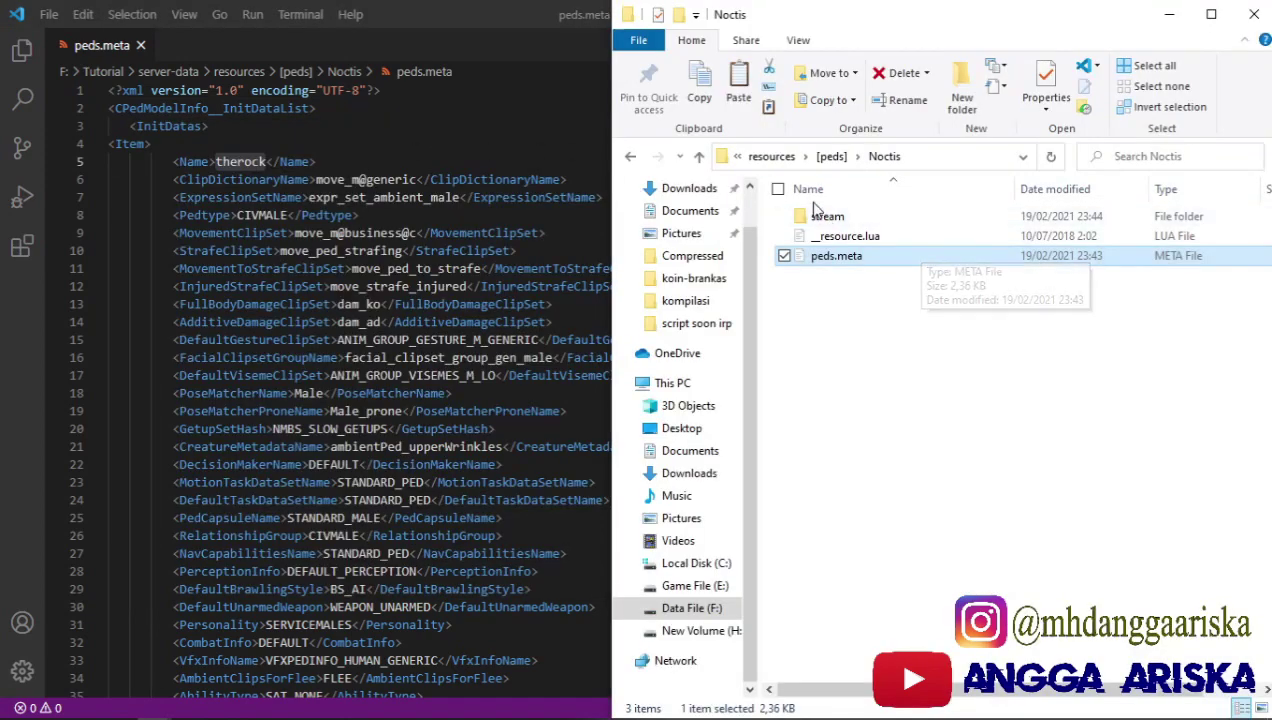
double_click(869, 218)
left_click(838, 257)
left_click(840, 258)
key("ctrl+c")
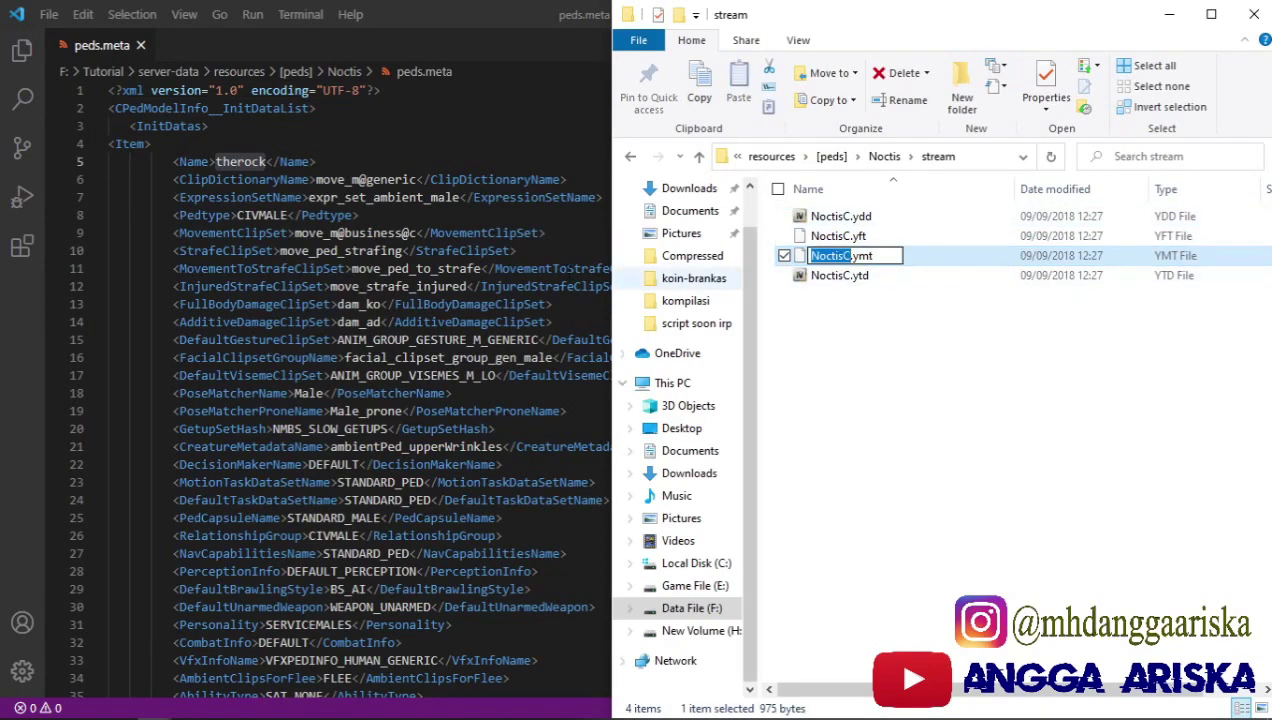
key("alt+Tab")
key("ctrl+v")
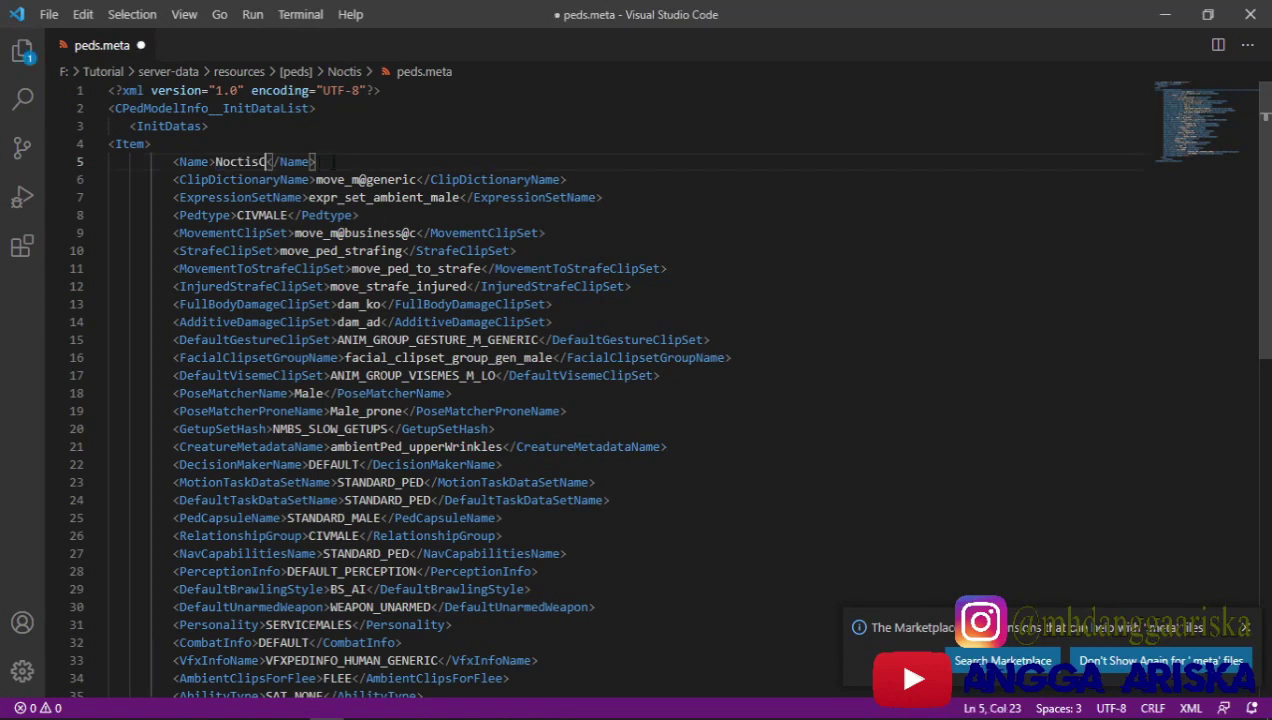
key("ctrl+s")
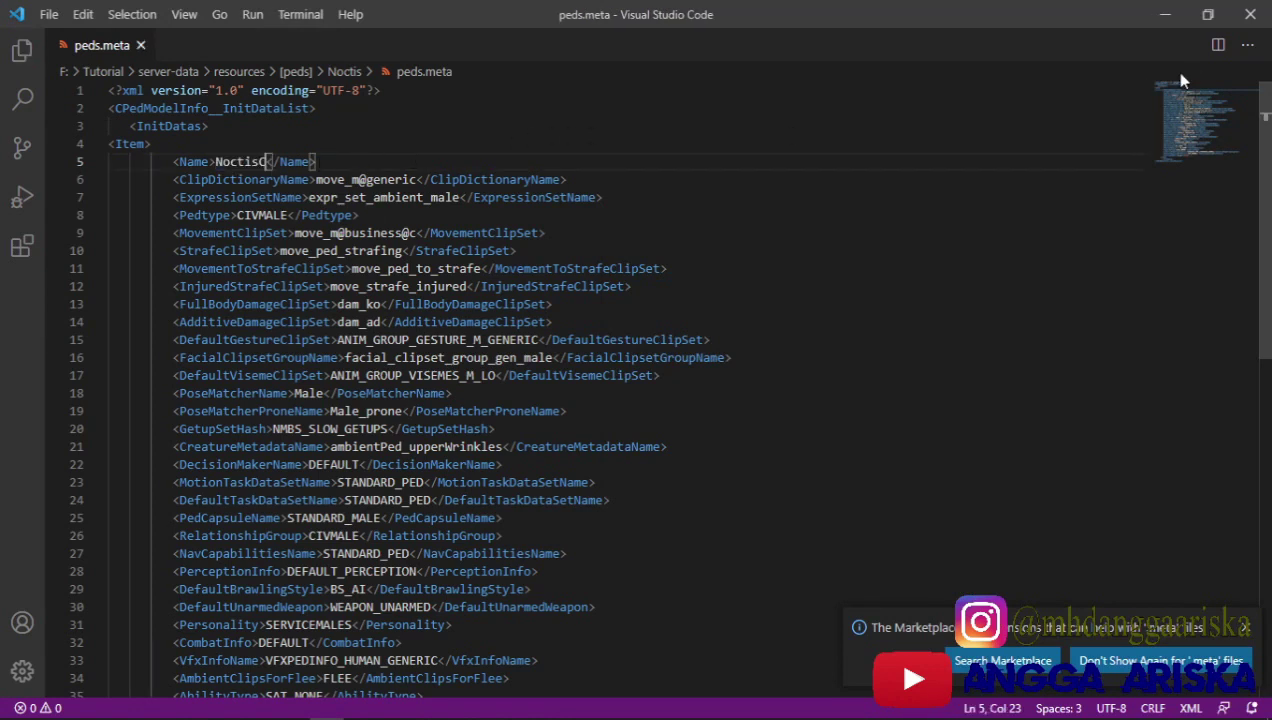
key("alt+Tab")
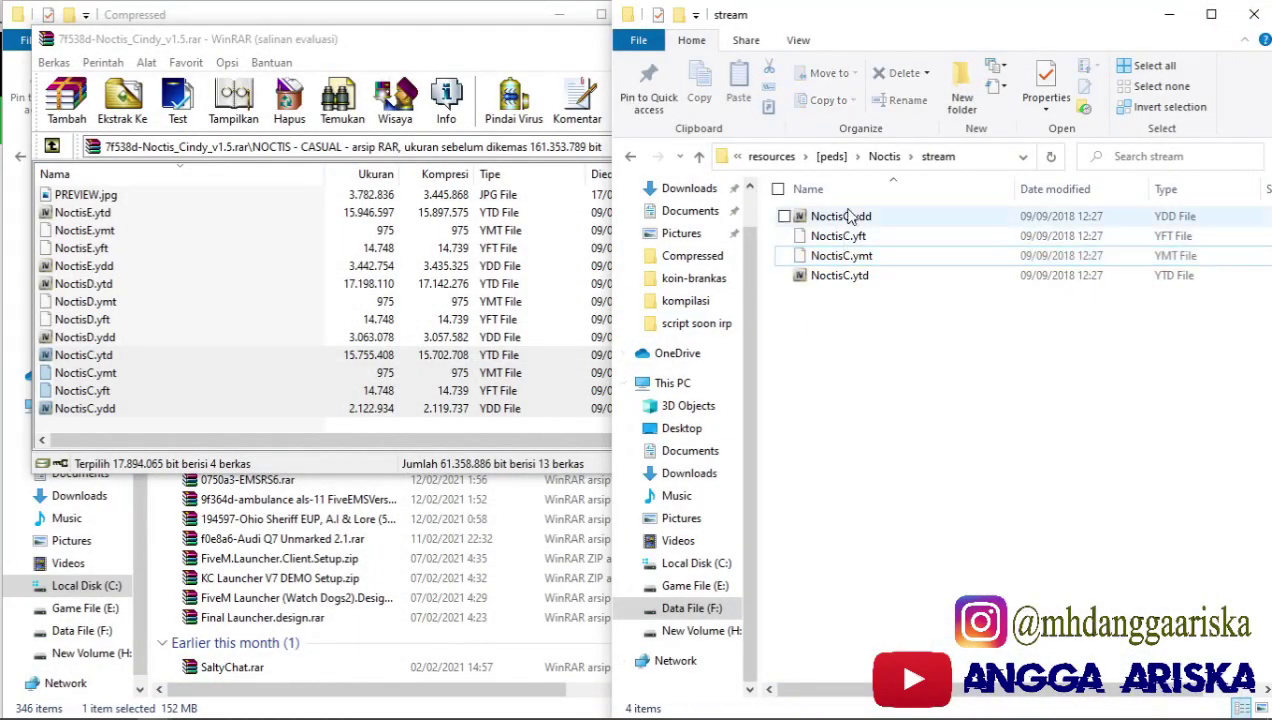
Step: Return to the [peds] folder and close the Noctis_Cindy archive
left_click(831, 157)
left_click(455, 52)
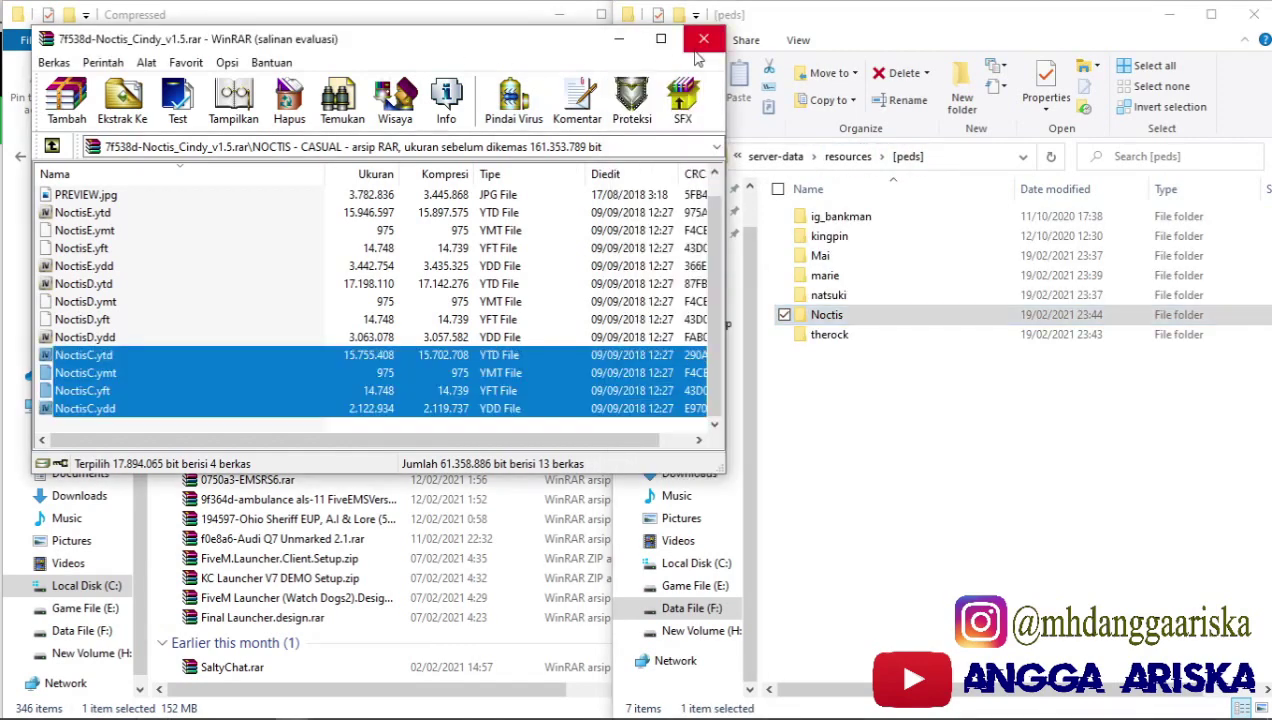
left_click(702, 44)
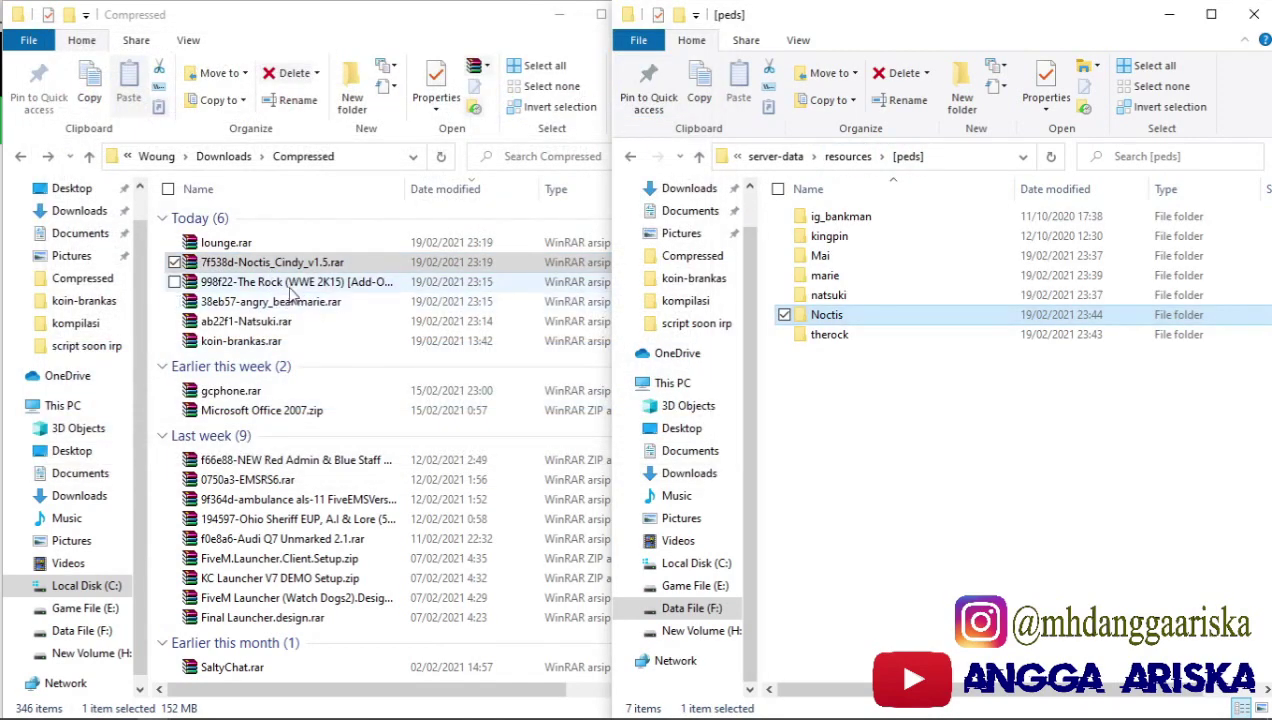
Step: In the Compressed folder's window, go to Data File (F:) and open script soon irp, [ped], kids
left_click(296, 320)
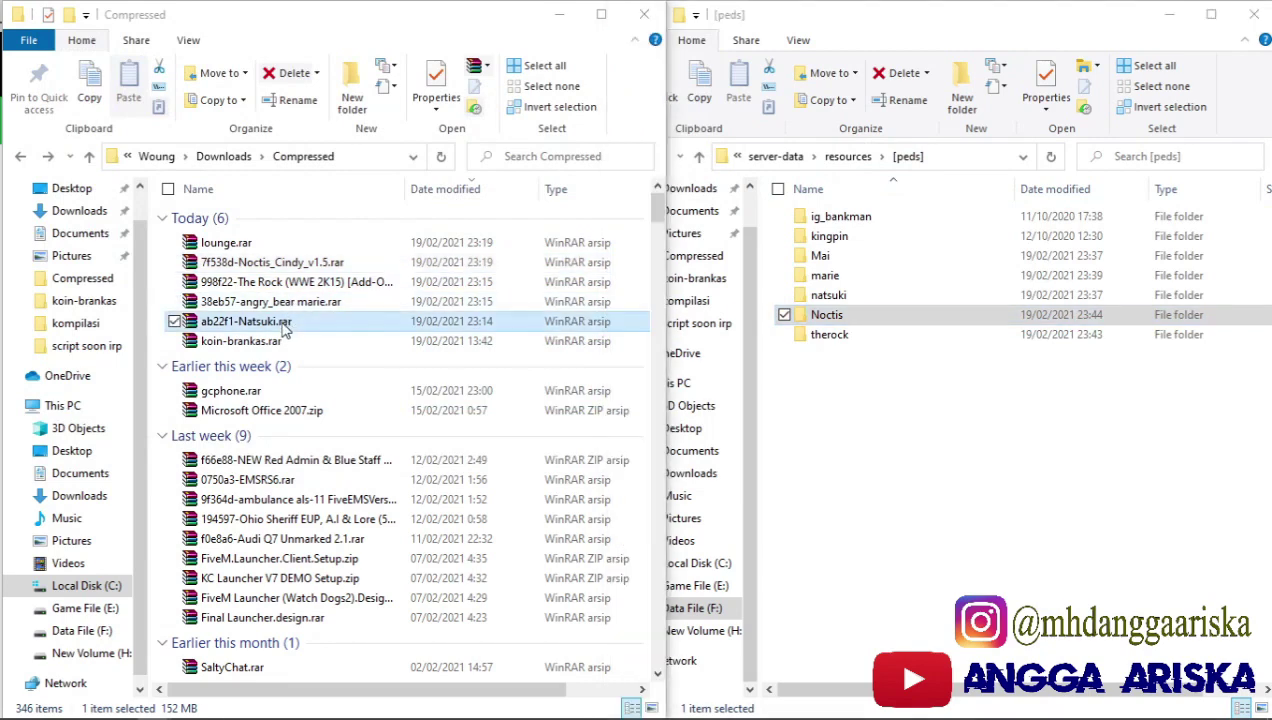
left_click(80, 631)
scroll(202, 460, "down", 3)
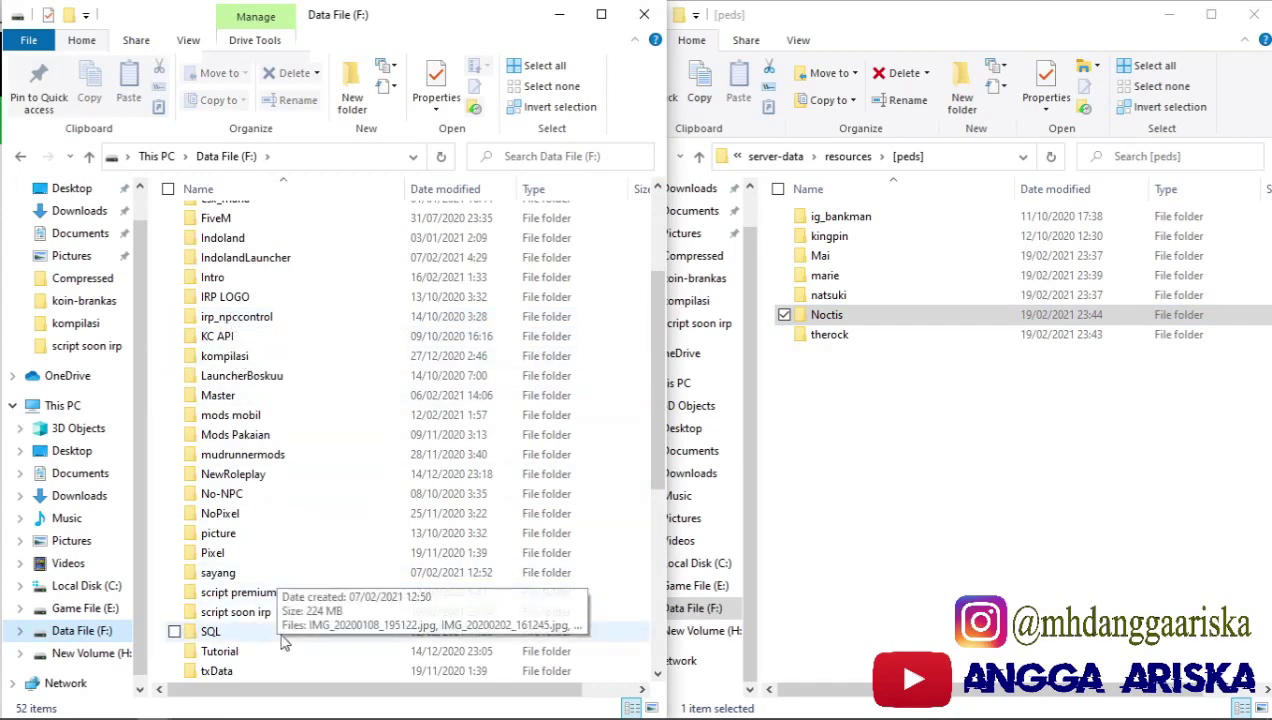
left_click(240, 614)
double_click(240, 620)
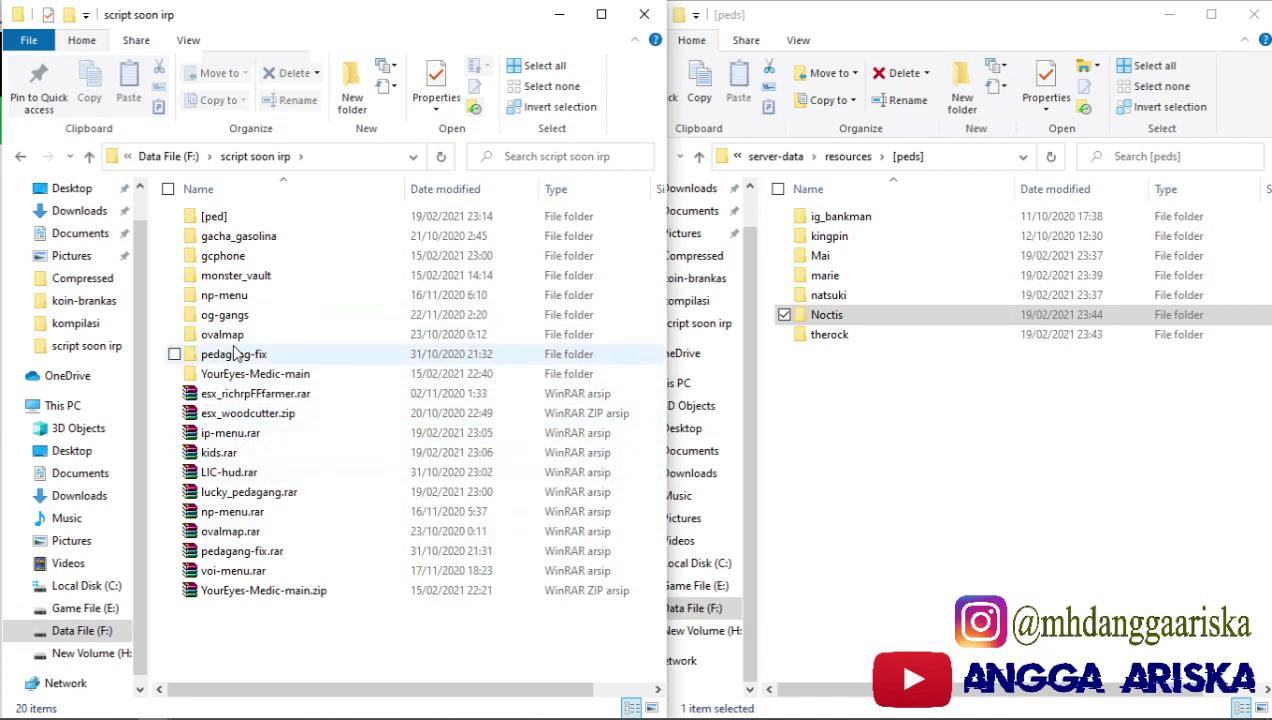
double_click(240, 220)
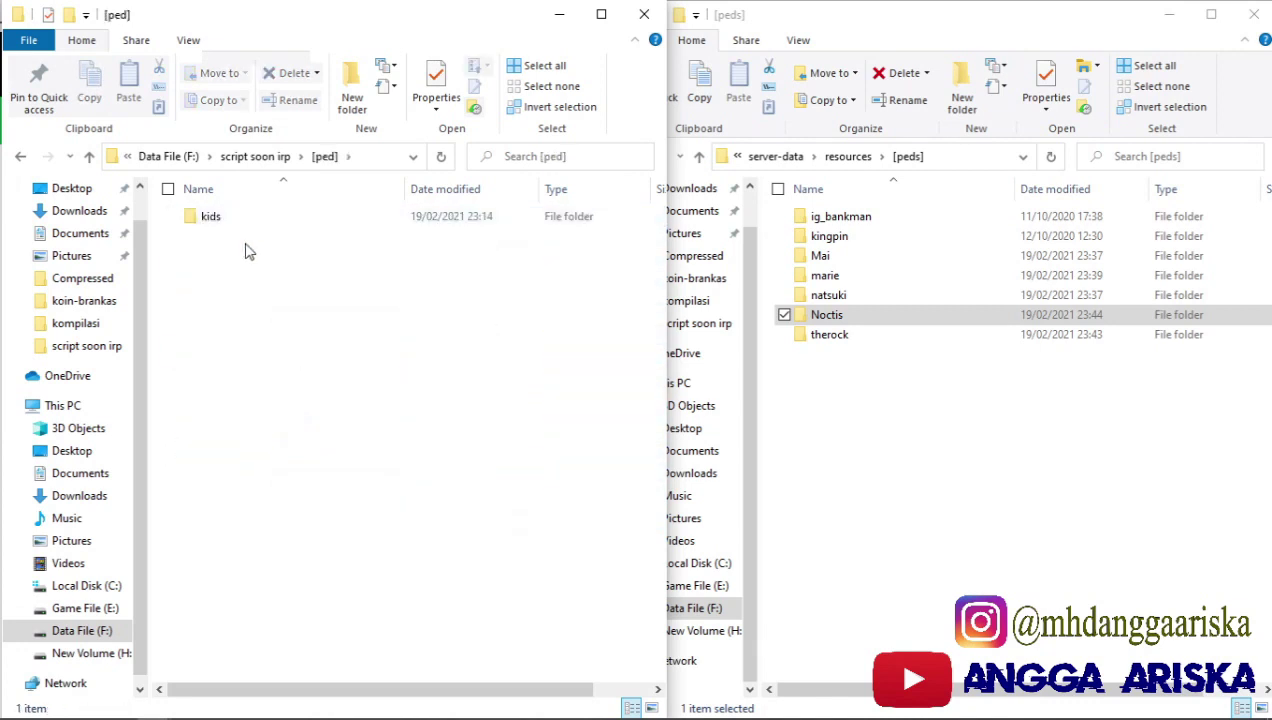
left_click(230, 218)
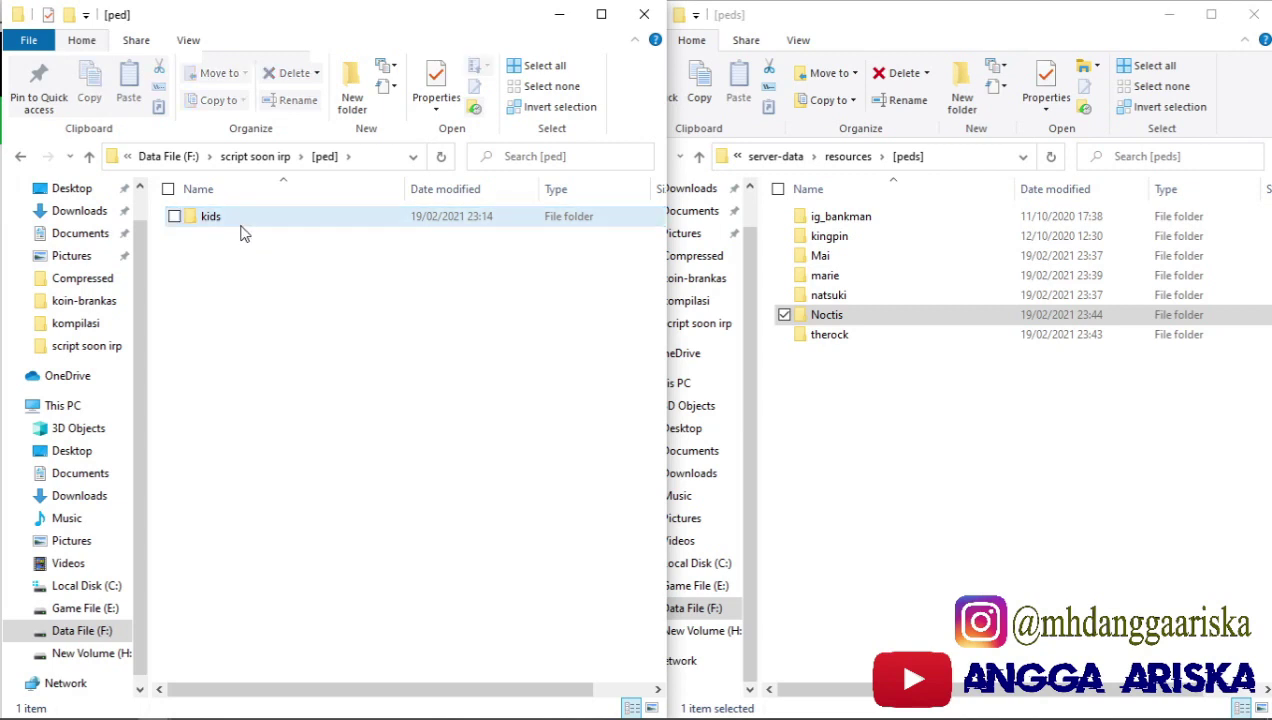
double_click(241, 222)
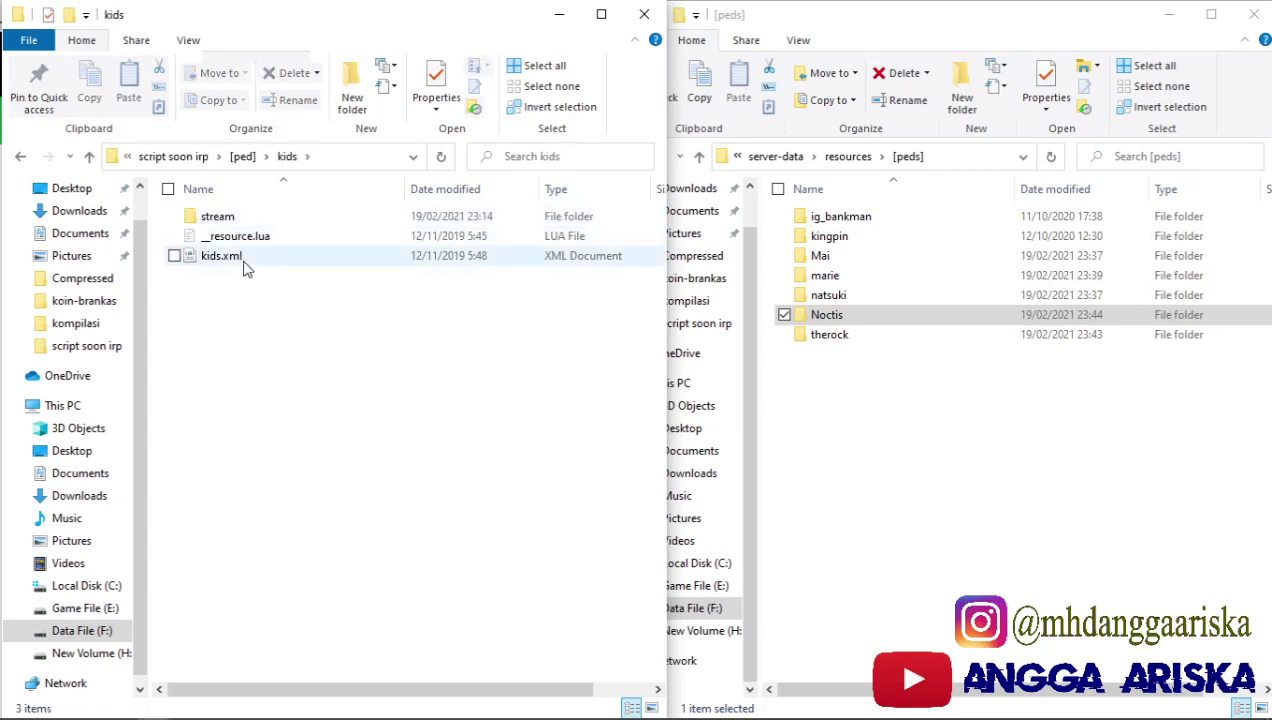
Step: Examine the kids resource's stream files and the contents of its __resource.lua, then close the file
double_click(218, 217)
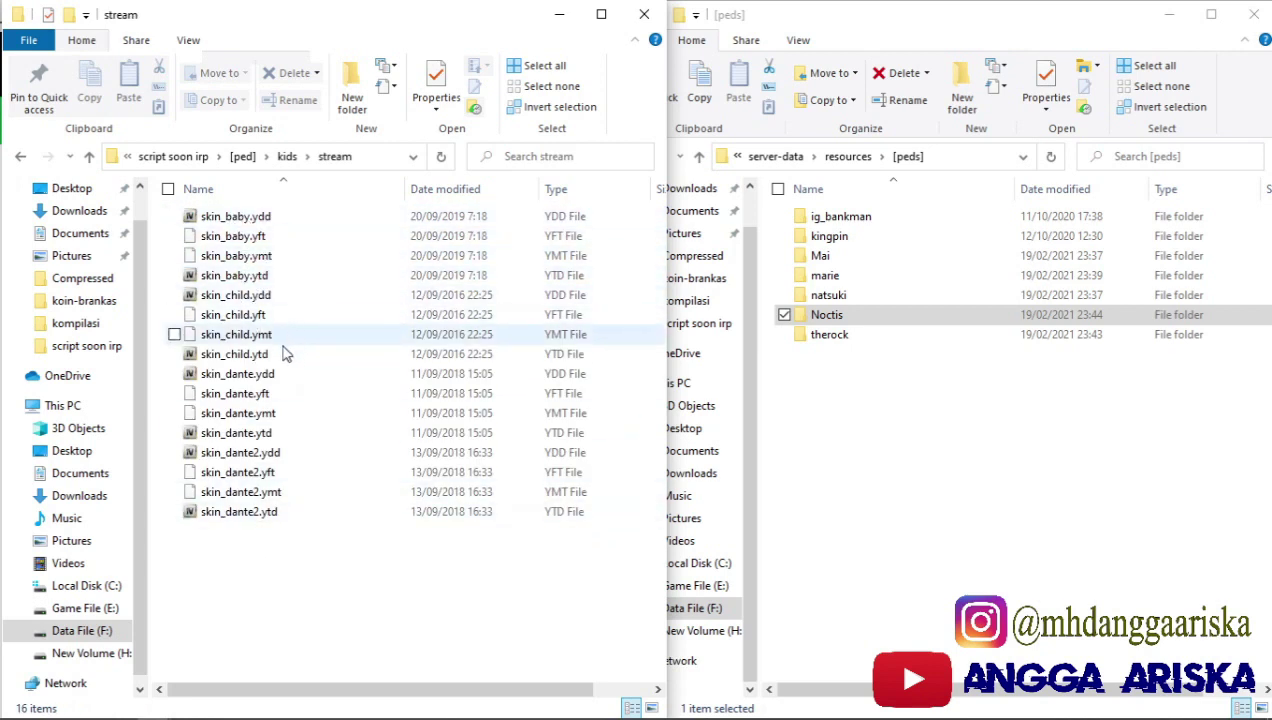
left_click(287, 156)
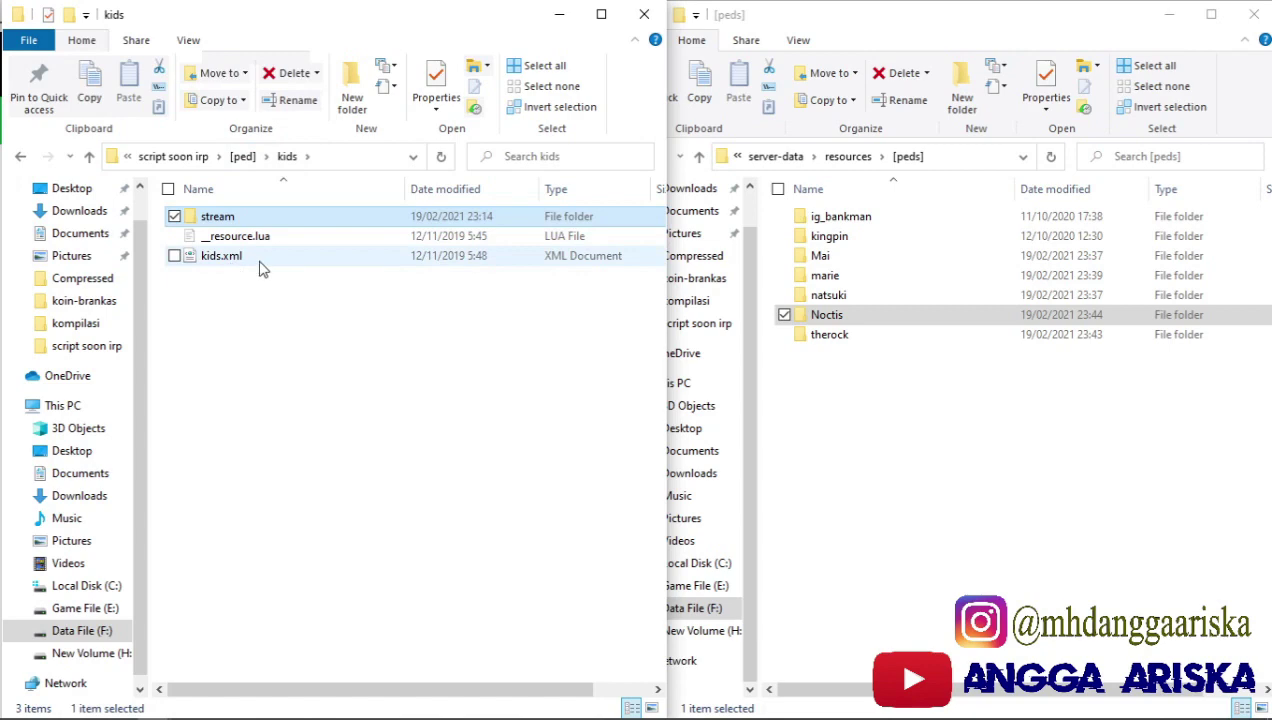
double_click(259, 240)
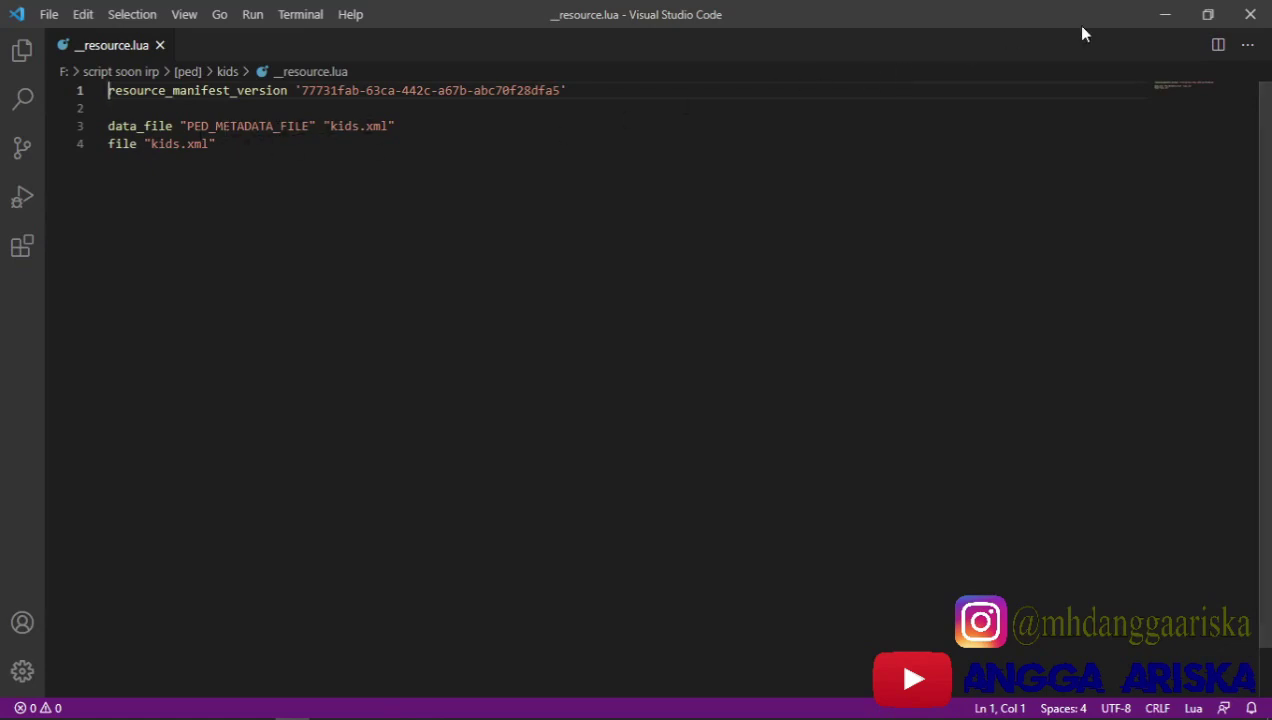
left_click(1250, 14)
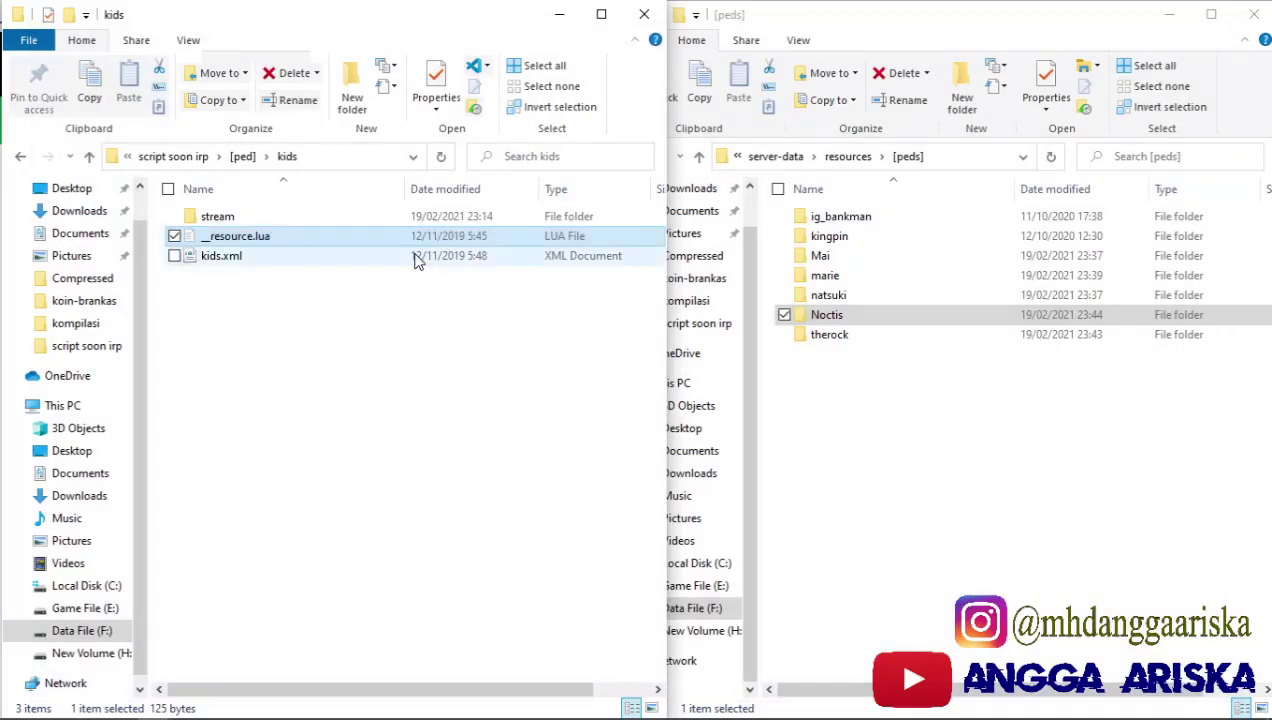
Step: Copy the kids resource folder from [ped] into the server's [peds] folder, then close the source folder window
left_click(284, 343)
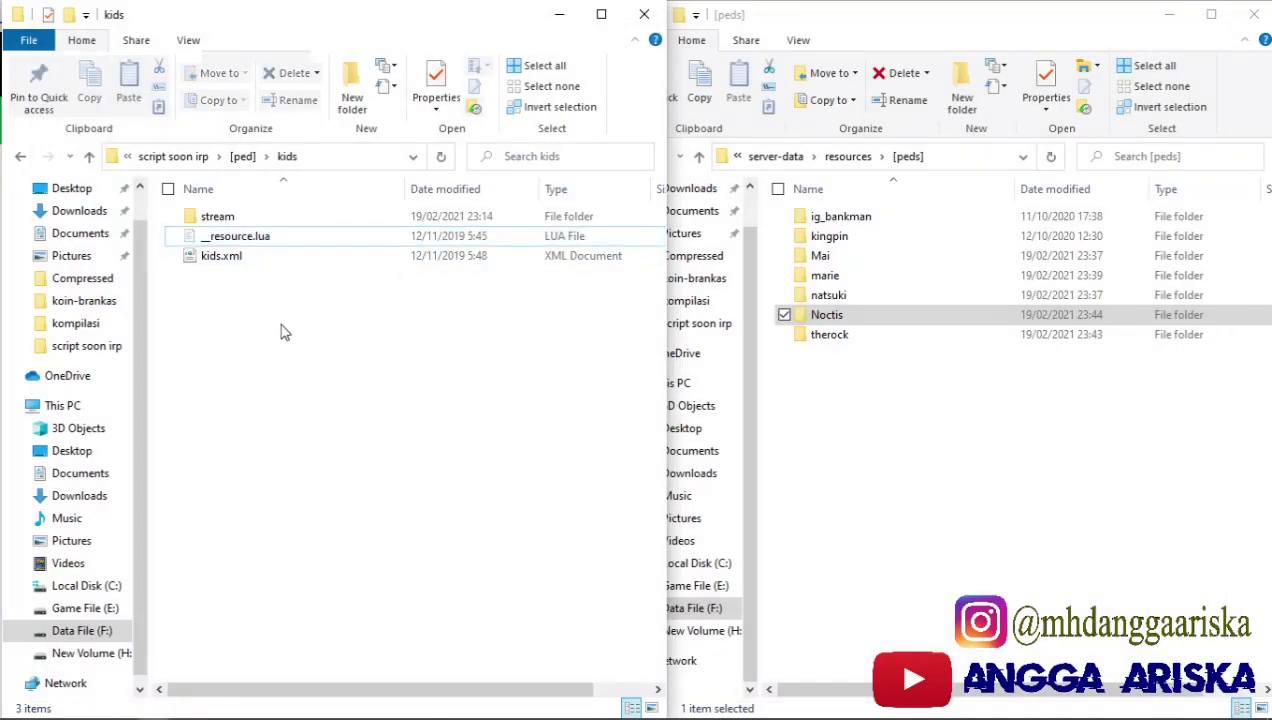
key("BackSpace")
right_click(209, 219)
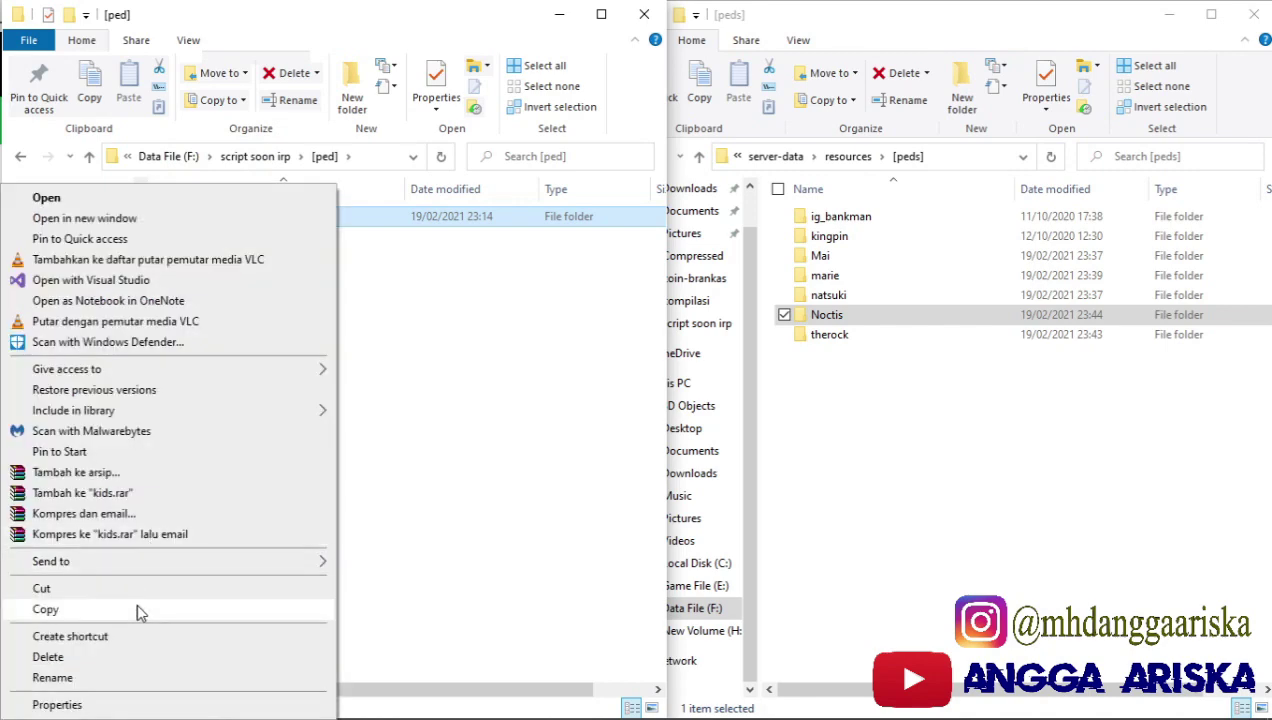
left_click(136, 606)
left_click(866, 477)
right_click(866, 477)
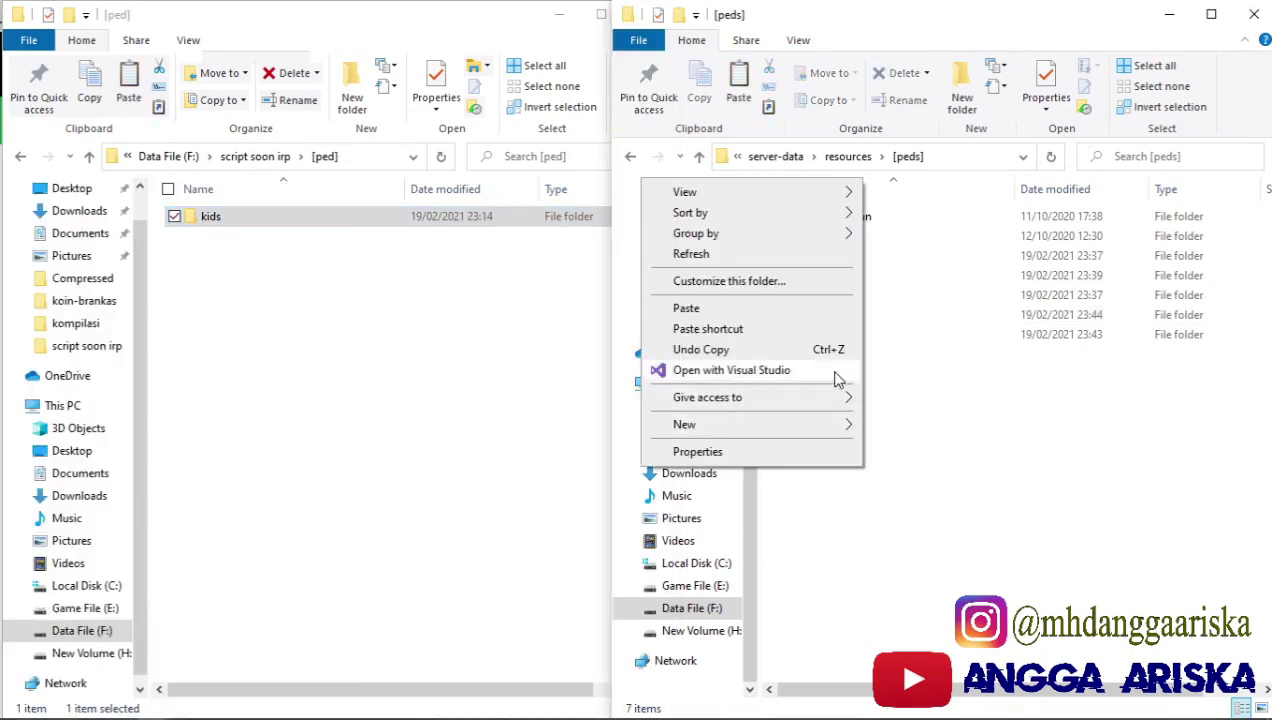
left_click(690, 307)
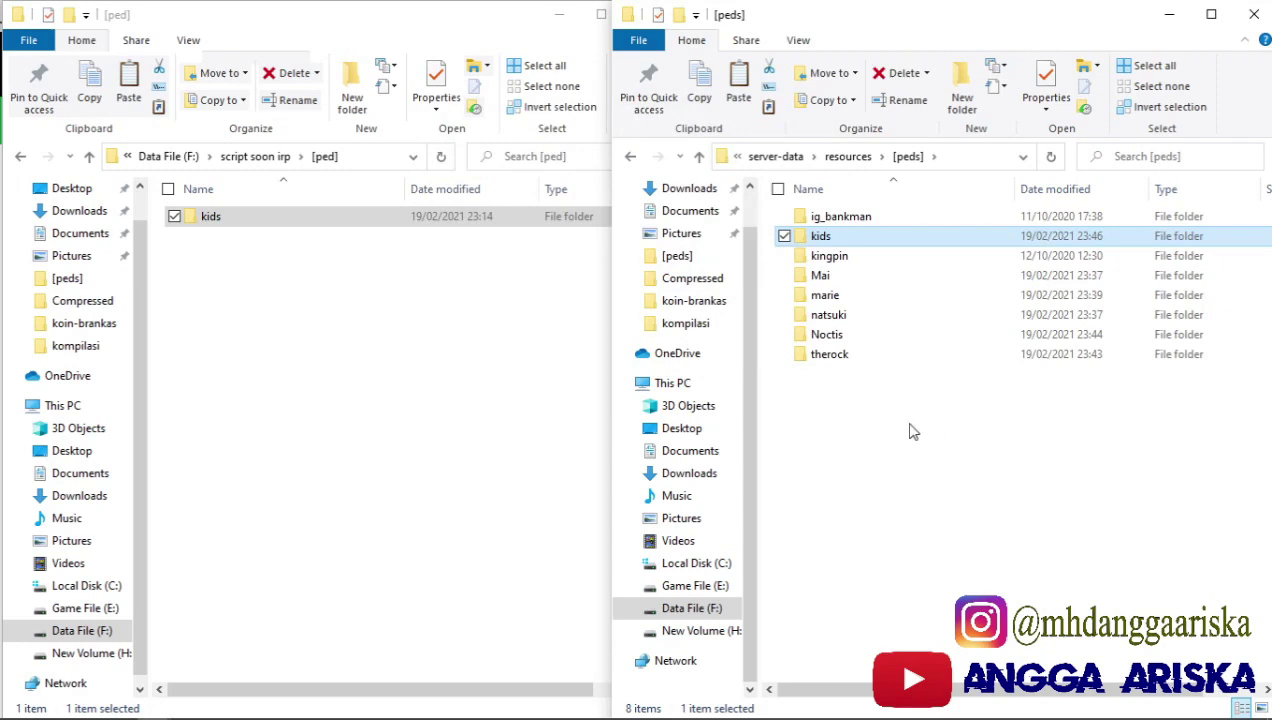
left_click(455, 35)
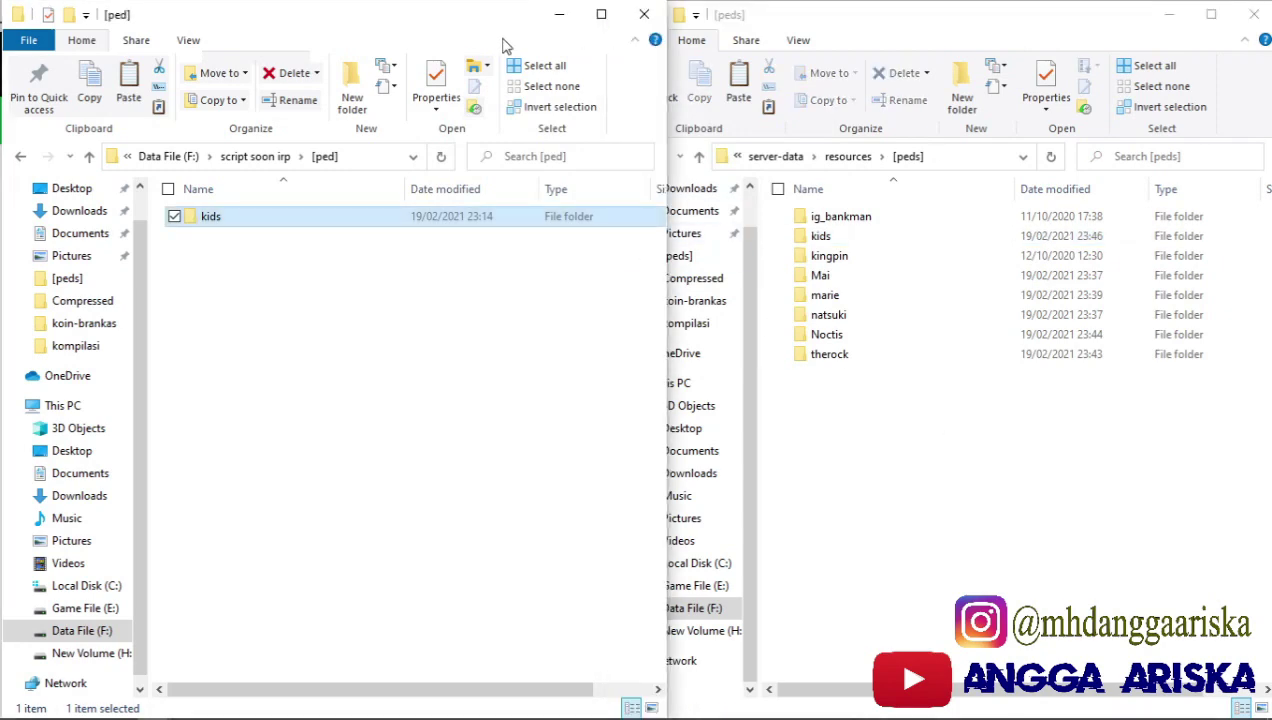
left_click(644, 14)
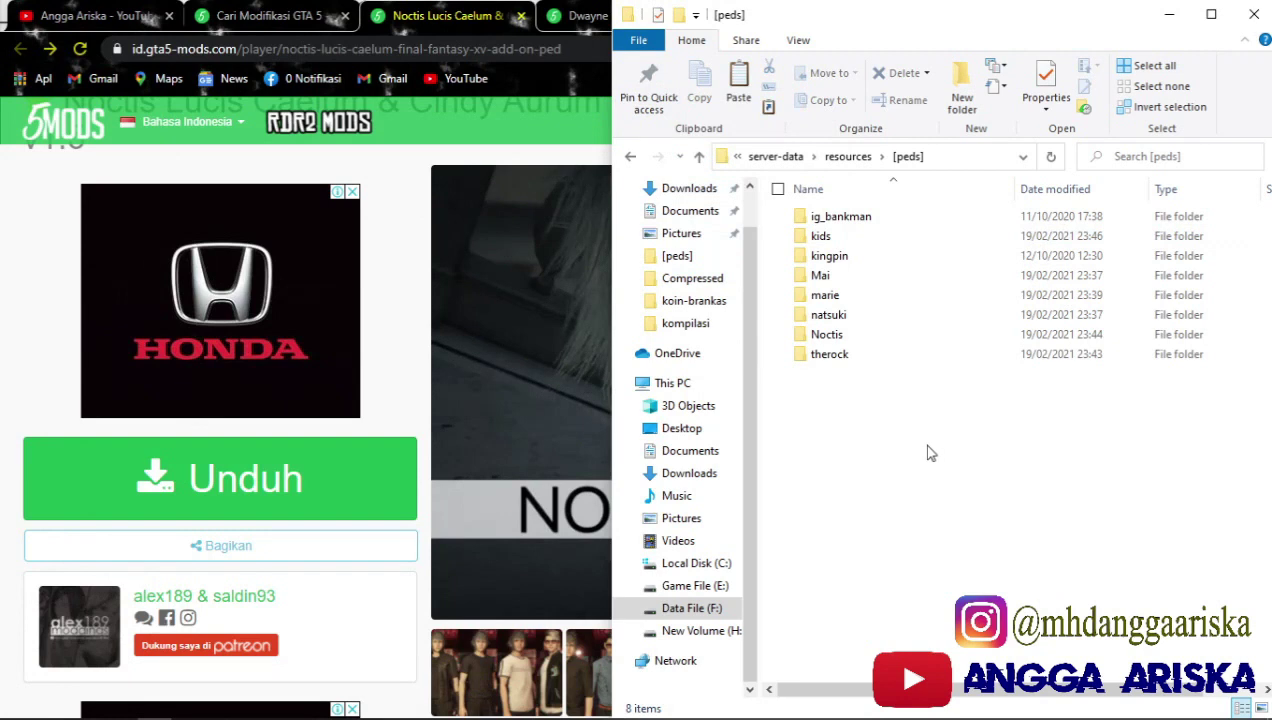
Step: Open a new File Explorer window and dock it beside the [peds] window
key("super+e")
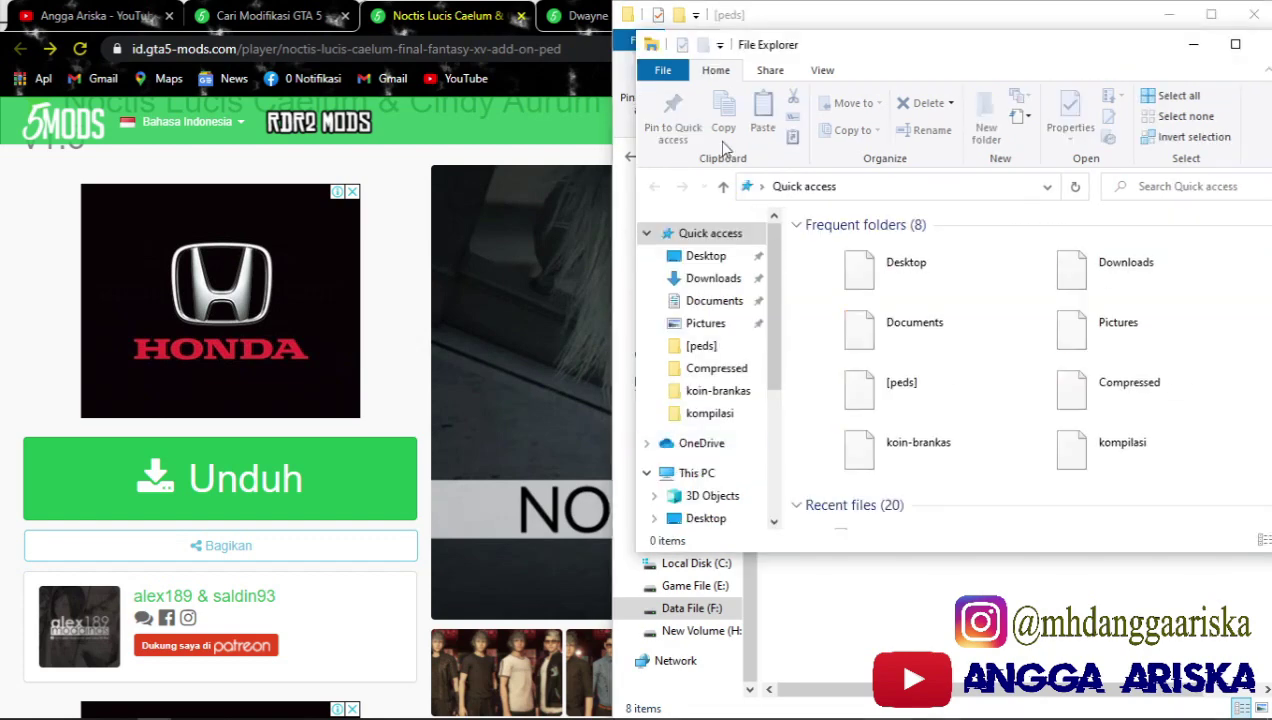
left_click_drag(888, 53, 258, 27)
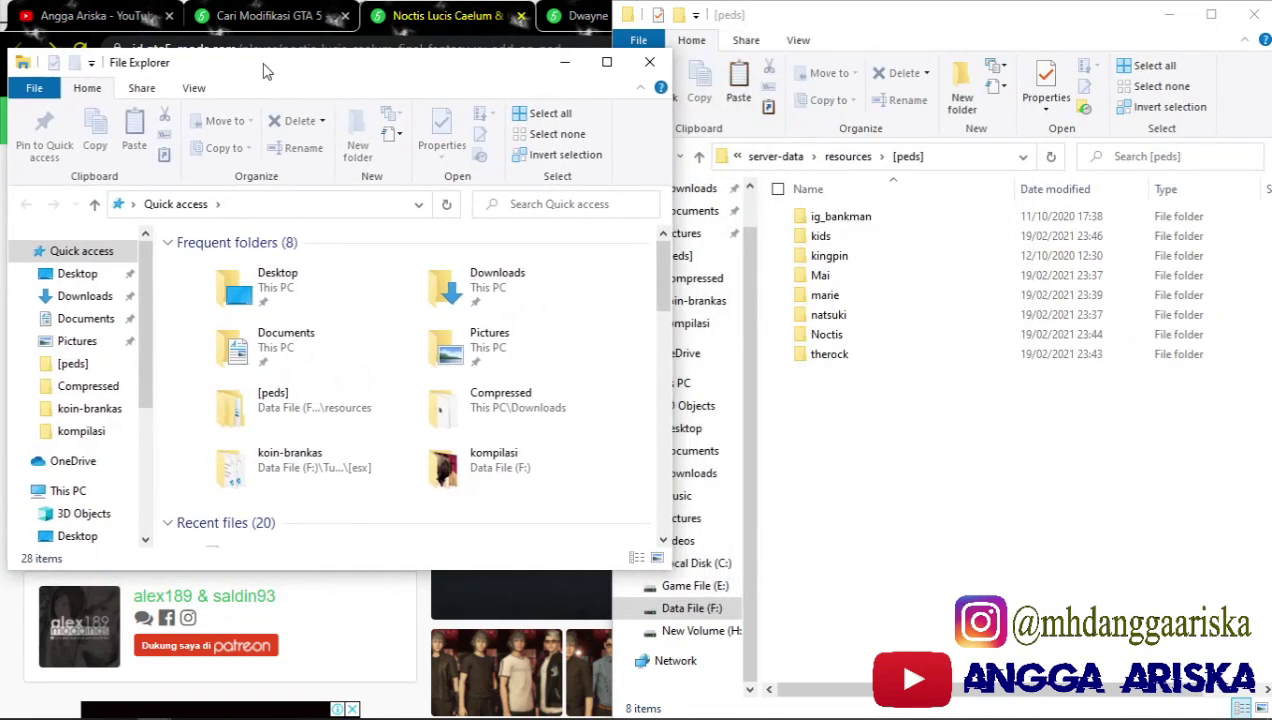
key("super+Left")
Step: Go to Data File (F:), Tutorial, server-data and open server.cfg in Visual Studio Code
left_click(87, 608)
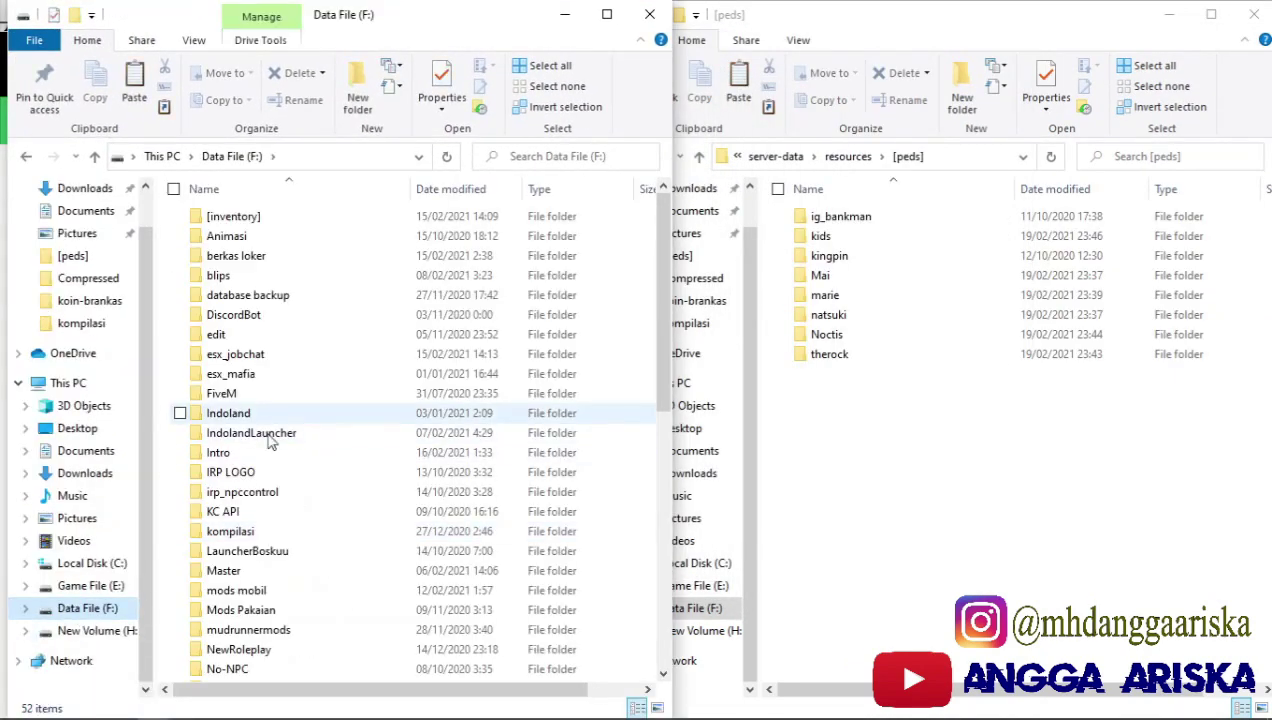
scroll(258, 600, "down", 3)
scroll(240, 575, "down", 3)
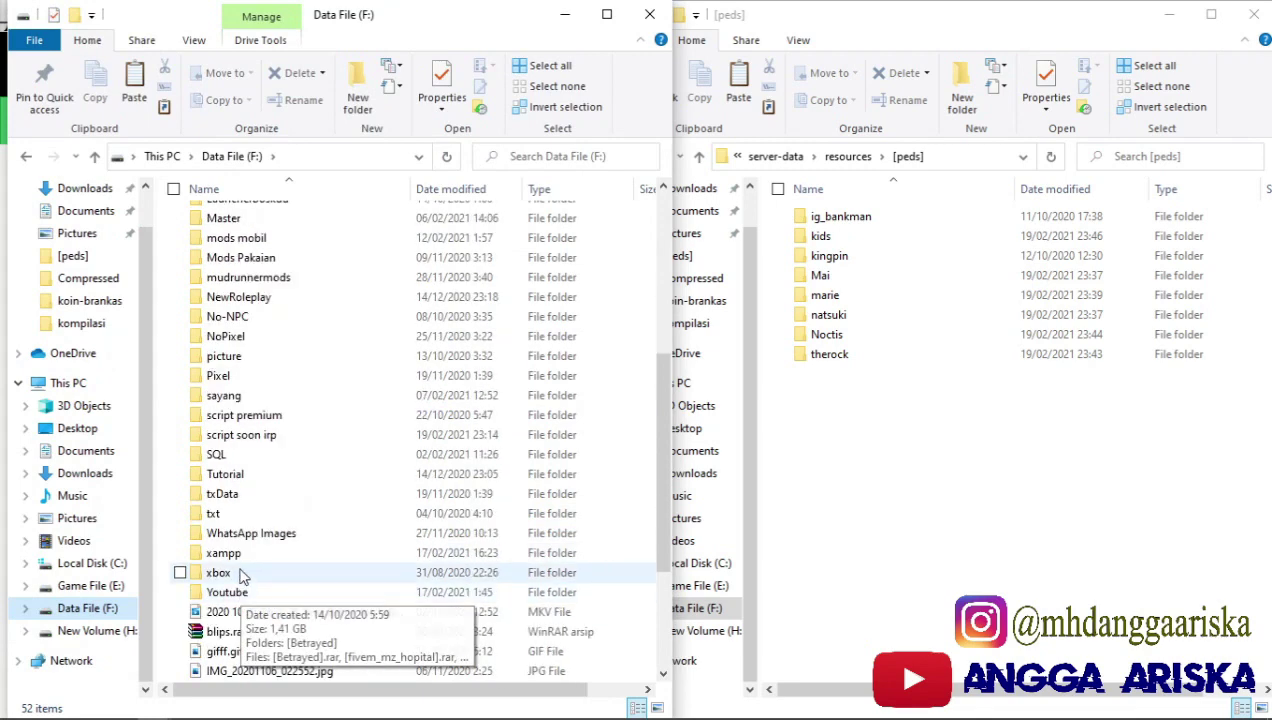
double_click(250, 476)
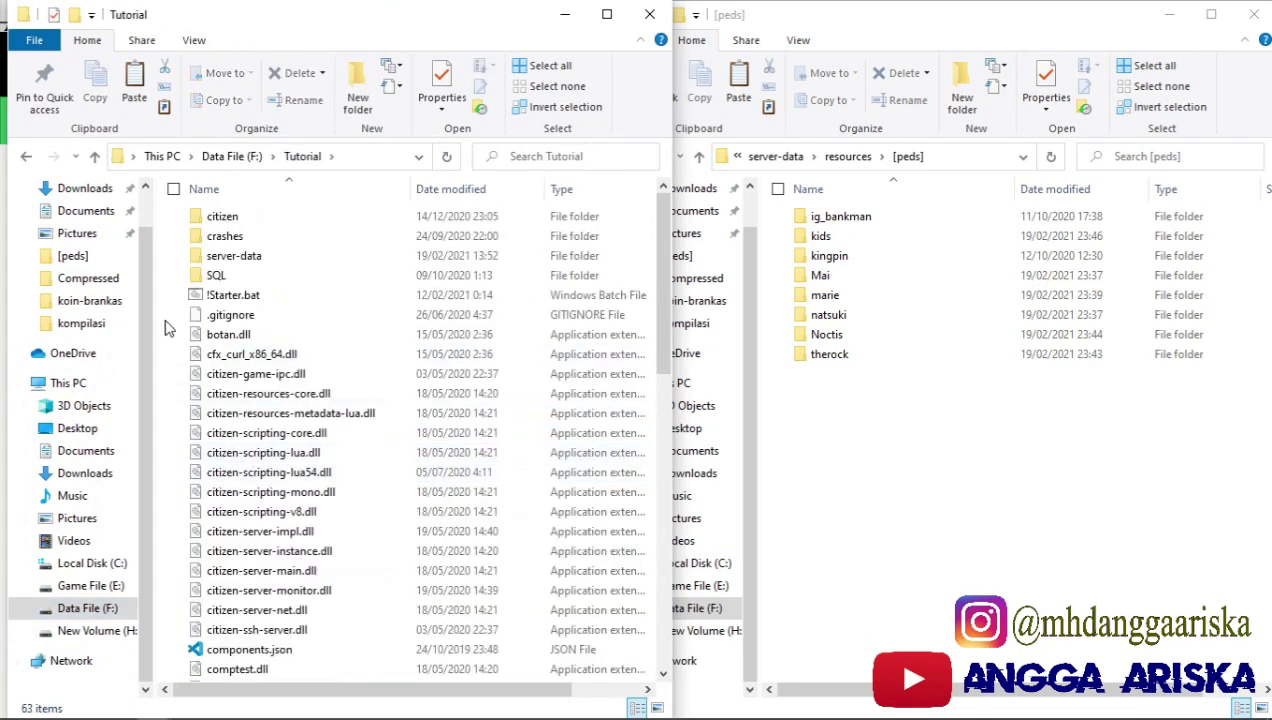
double_click(244, 255)
left_click(248, 258)
double_click(248, 258)
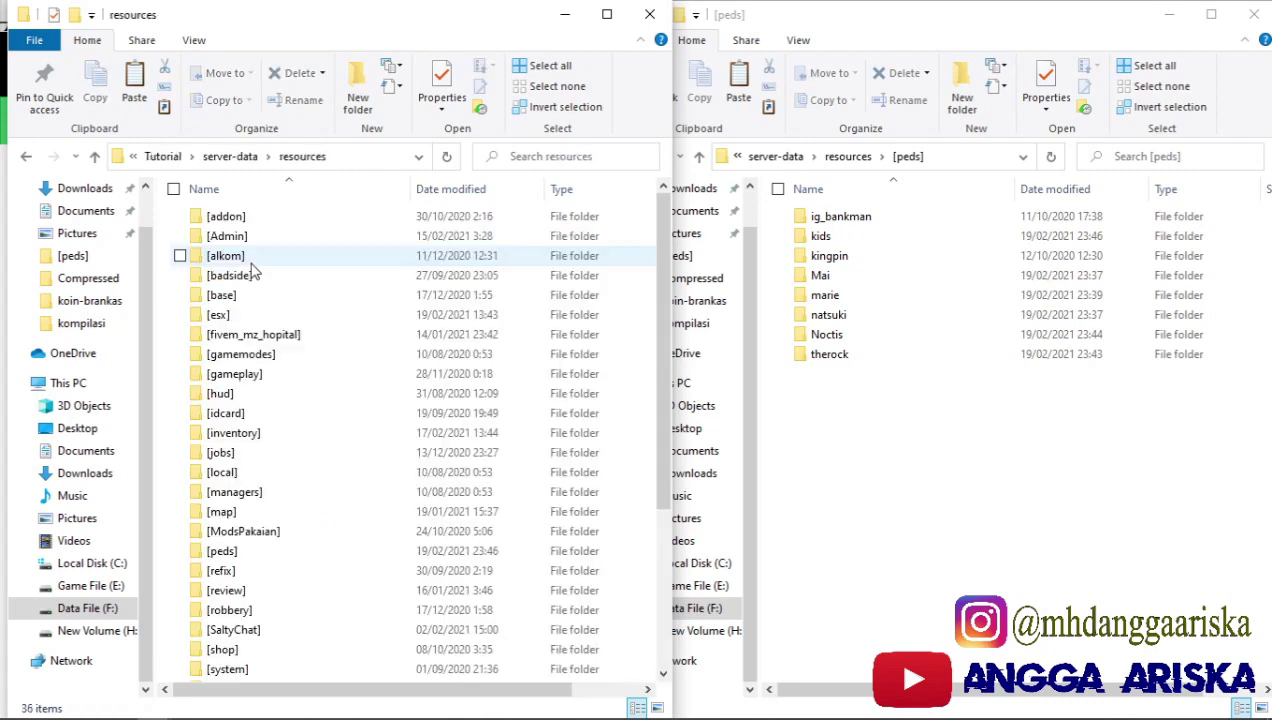
key("BackSpace")
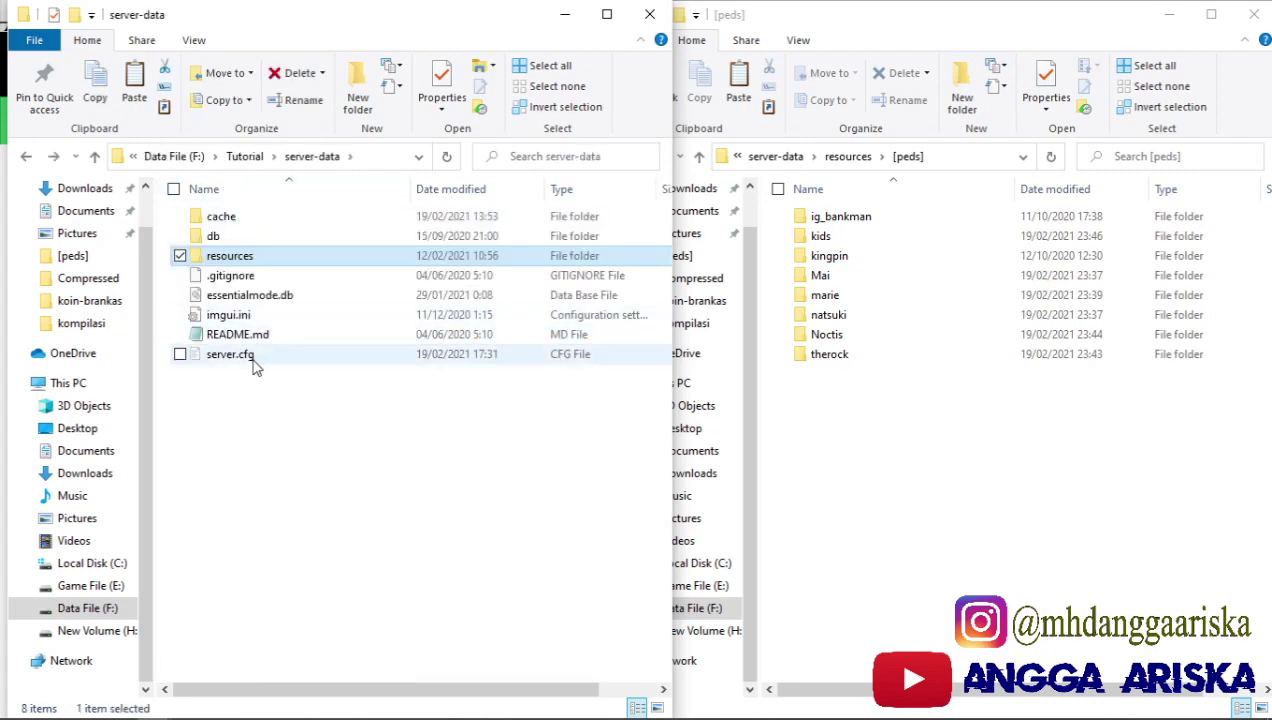
double_click(232, 354)
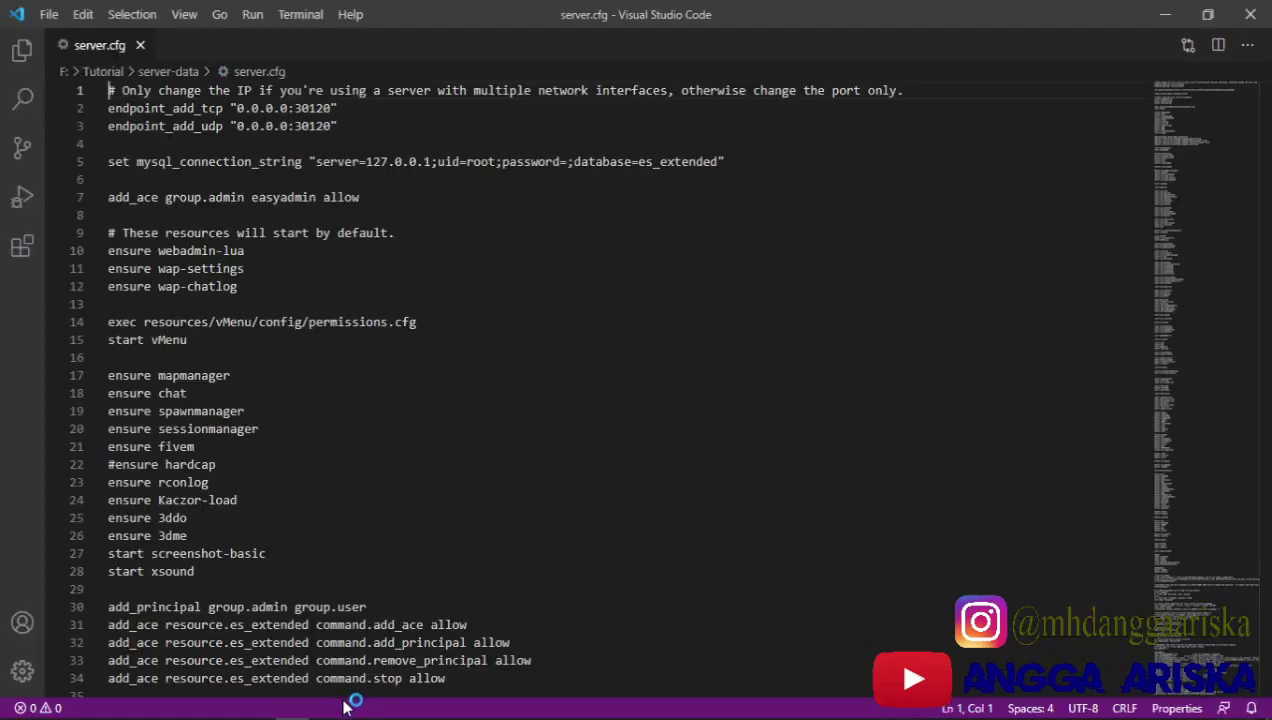
Step: Find the ped start entries in server.cfg by searching for "ig_ba"
scroll(445, 362, "down", 15)
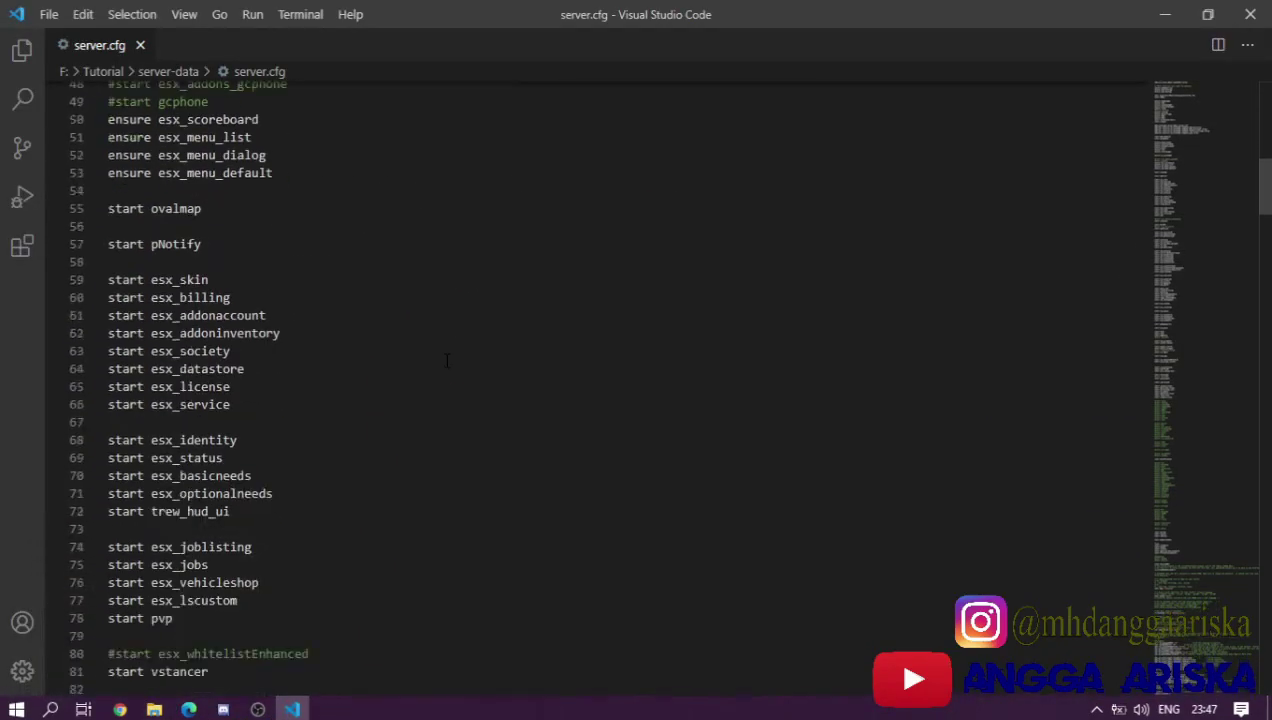
scroll(447, 361, "down", 20)
scroll(447, 361, "down", 20)
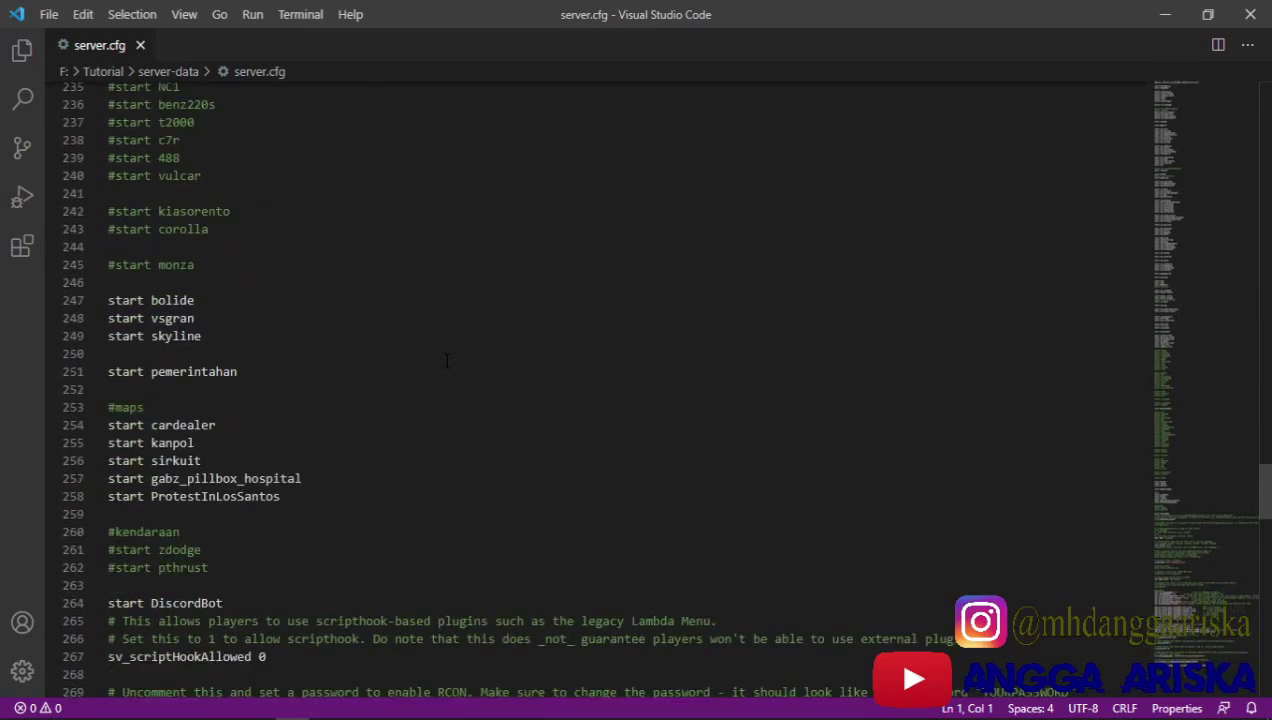
key("ctrl+f")
type("ig")
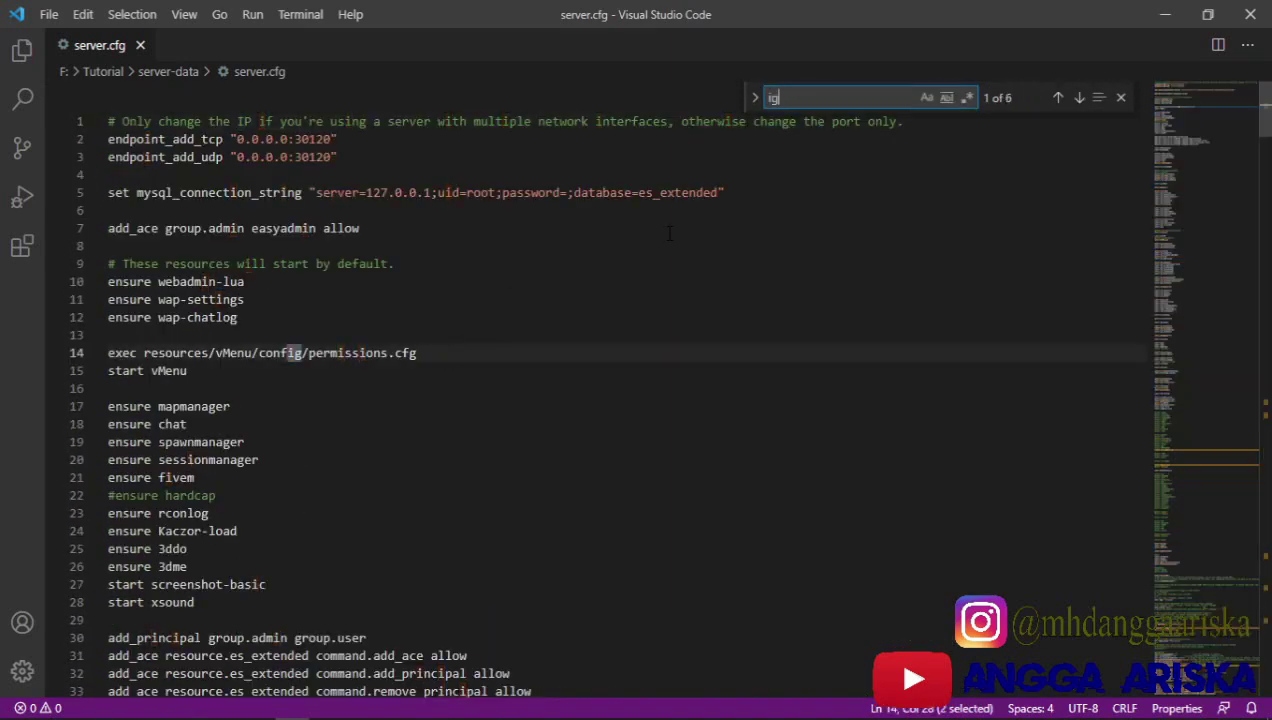
type("_ba")
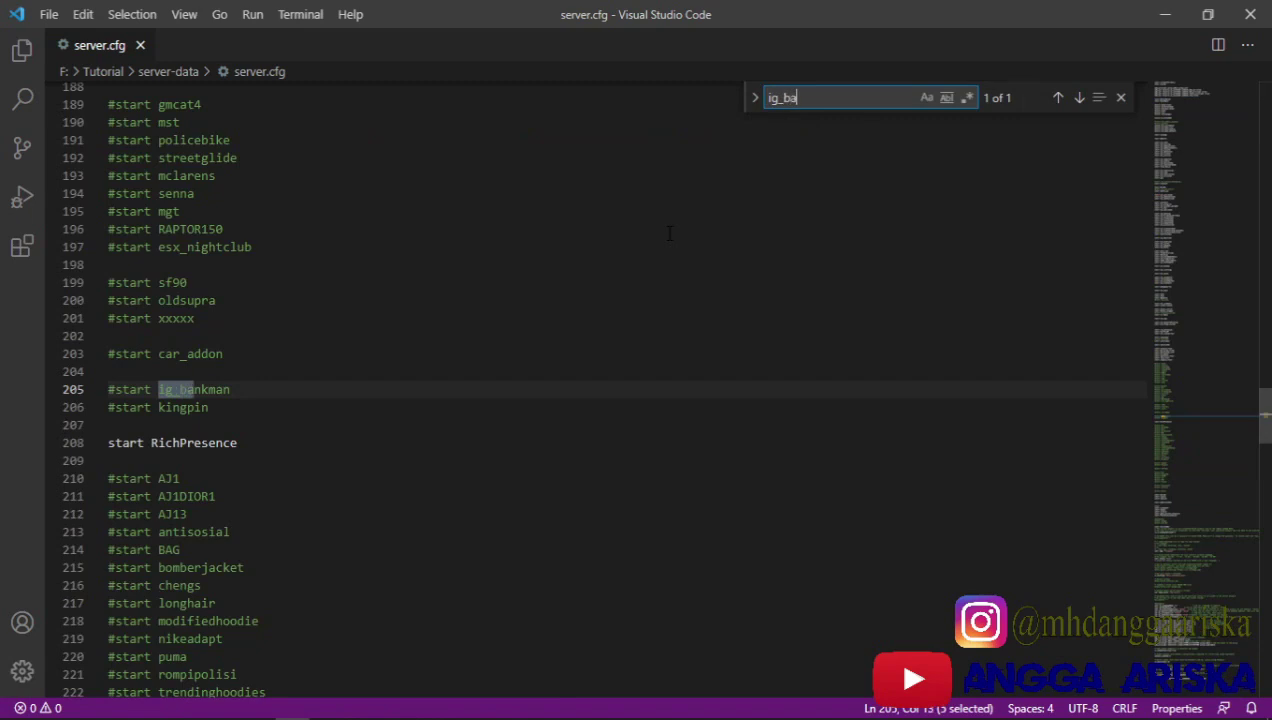
Step: Uncomment the start lines for ig_bankman and kingpin, and add an empty line below kingpin
left_click(116, 389)
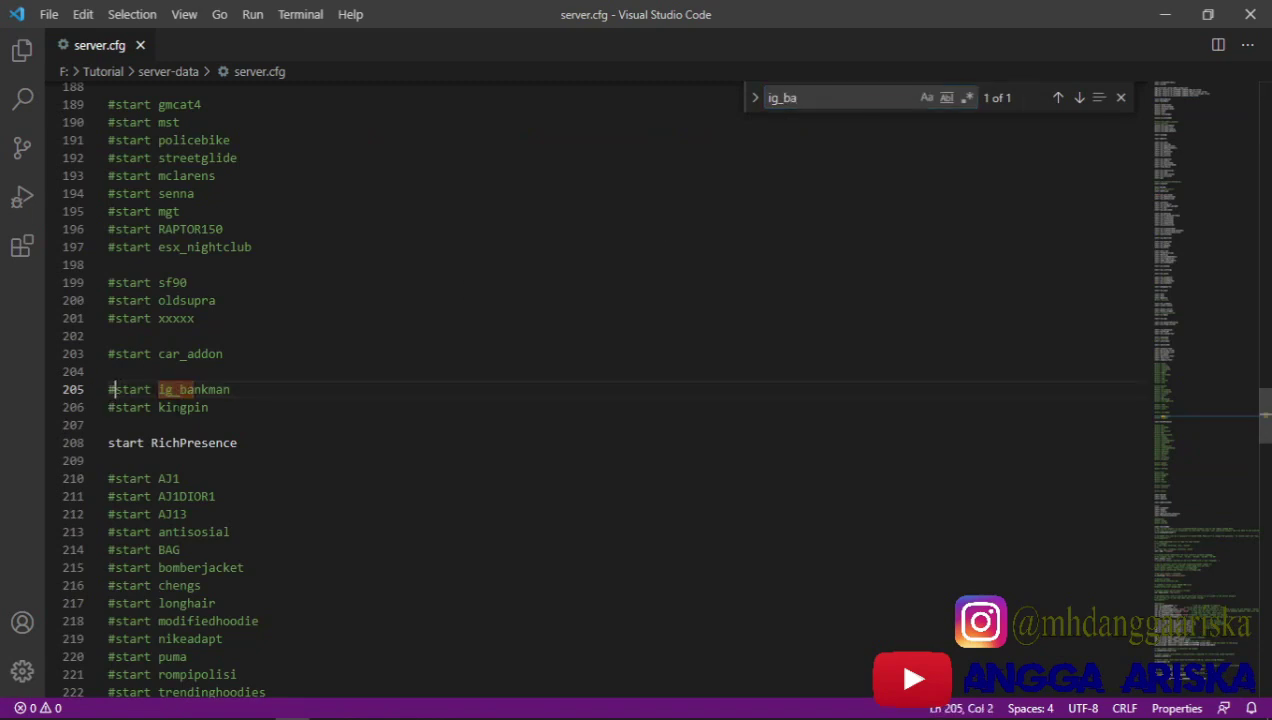
key("BackSpace")
left_click(116, 407)
key("BackSpace")
left_click(241, 407)
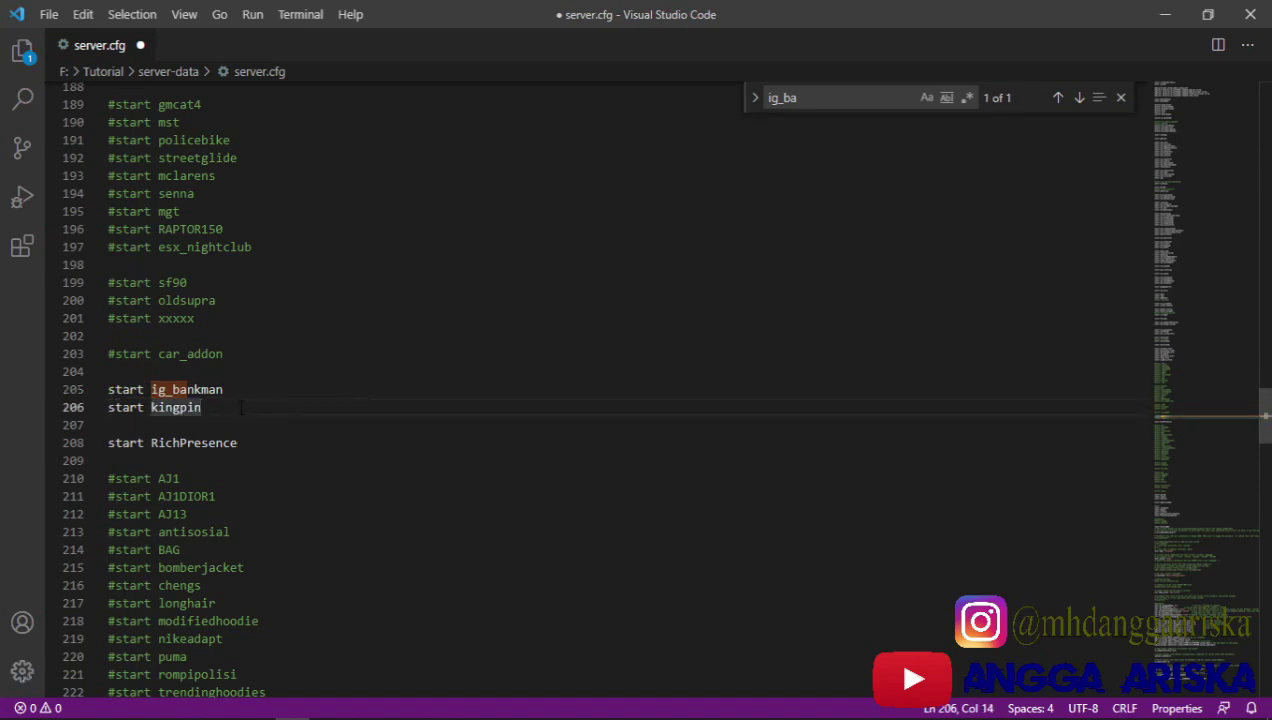
key("Return")
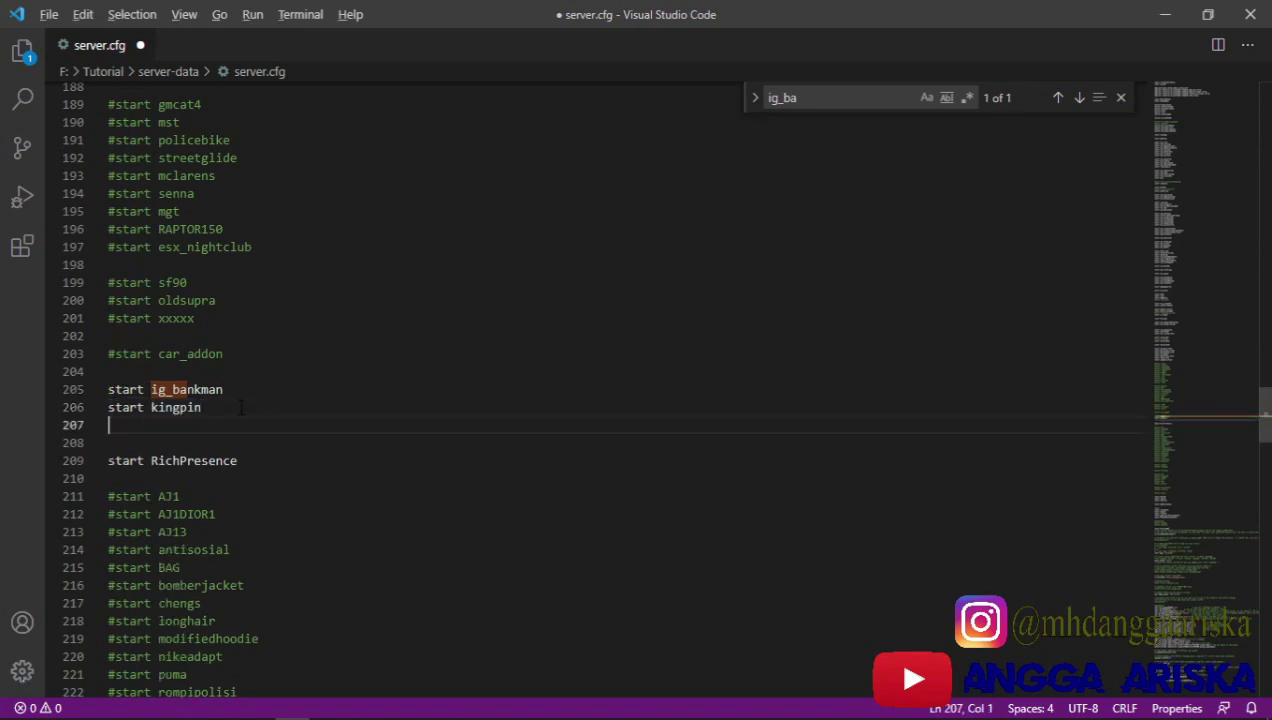
Step: Switch to the [peds] folder window and select the kids, Mai, marie, natsuki, Noctis and therock folders
key("alt+Tab")
key("alt+Tab")
key("alt+Tab")
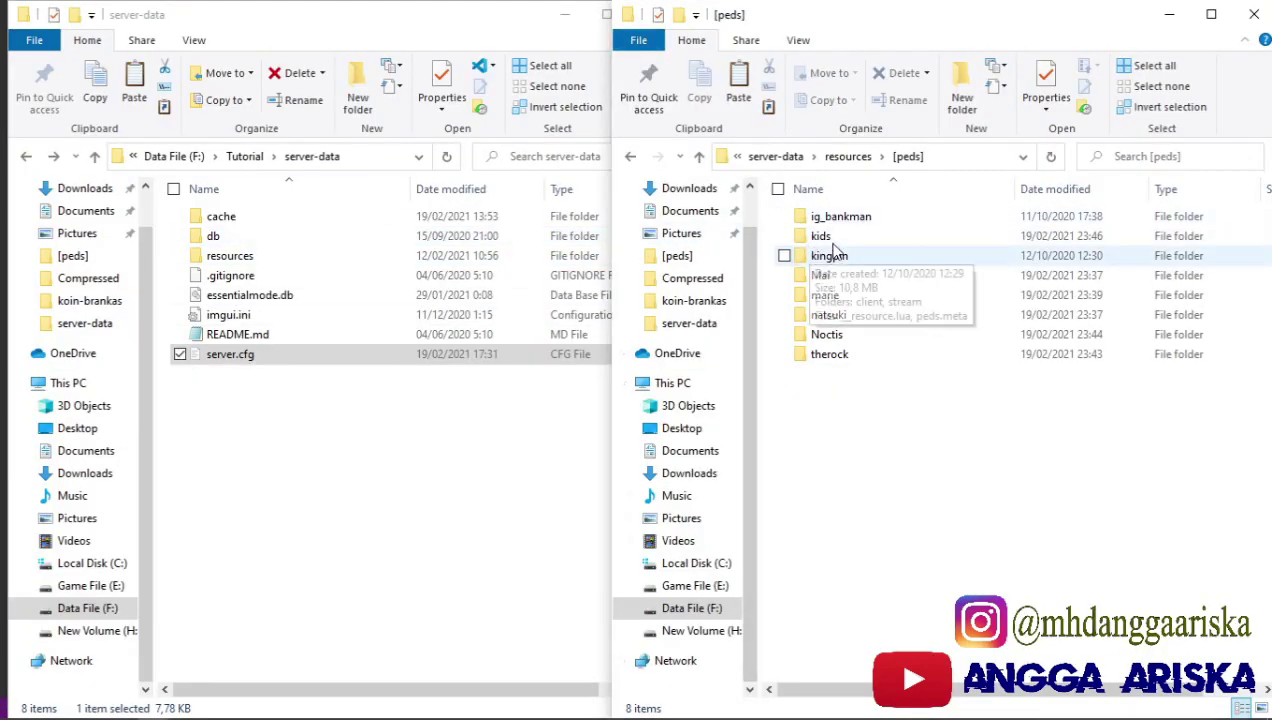
left_click(822, 237)
left_click(820, 275, "ctrl")
left_click(826, 295, "ctrl")
left_click(850, 316, "ctrl")
left_click(848, 335, "ctrl")
left_click(848, 356, "ctrl")
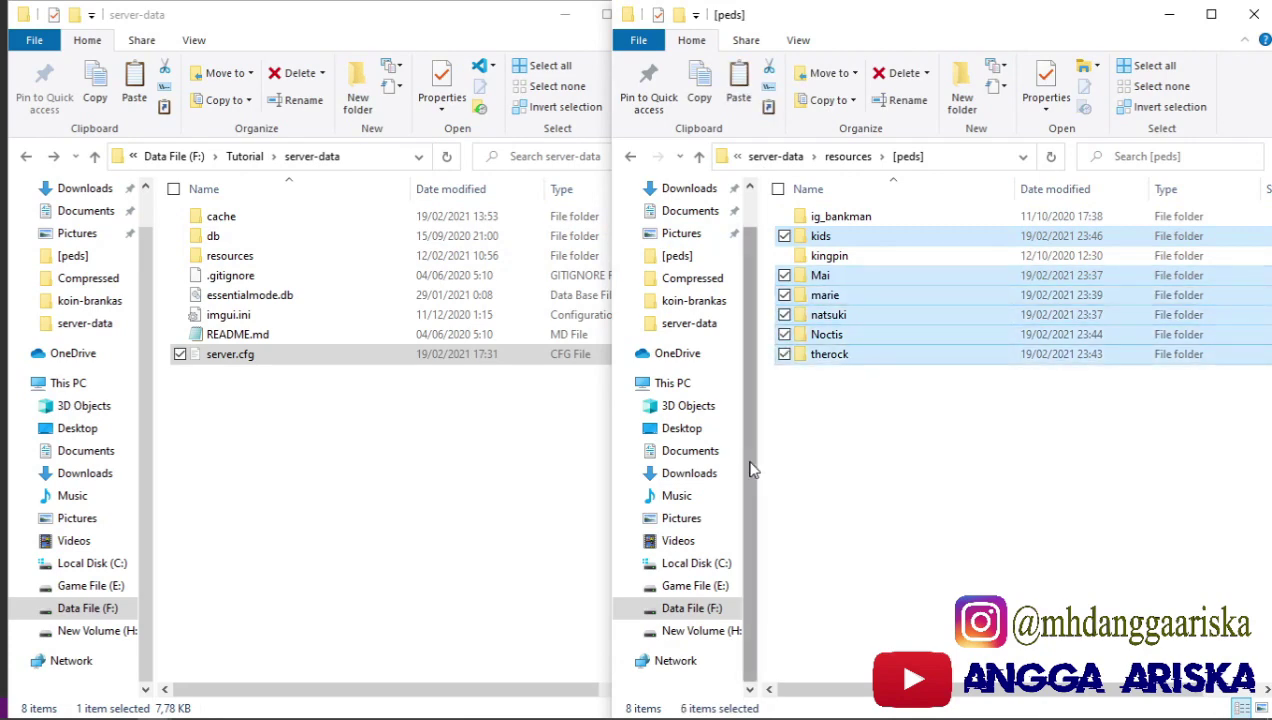
Step: Return to server.cfg and add six lines containing only "start" below the kingpin entry
key("alt+Tab")
key("alt+Tab")
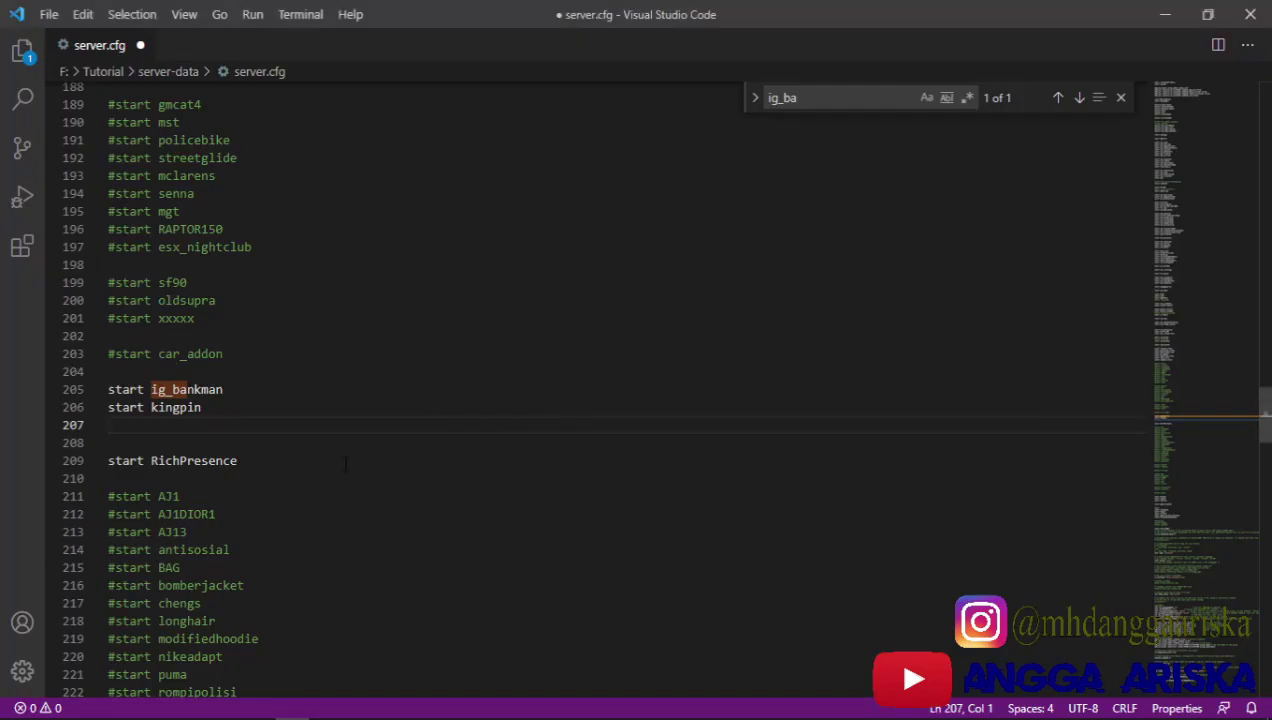
type("start")
key("Escape")
key("Return")
type("start")
key("Escape")
key("Return")
type("start")
key("Escape")
key("Return")
type("s")
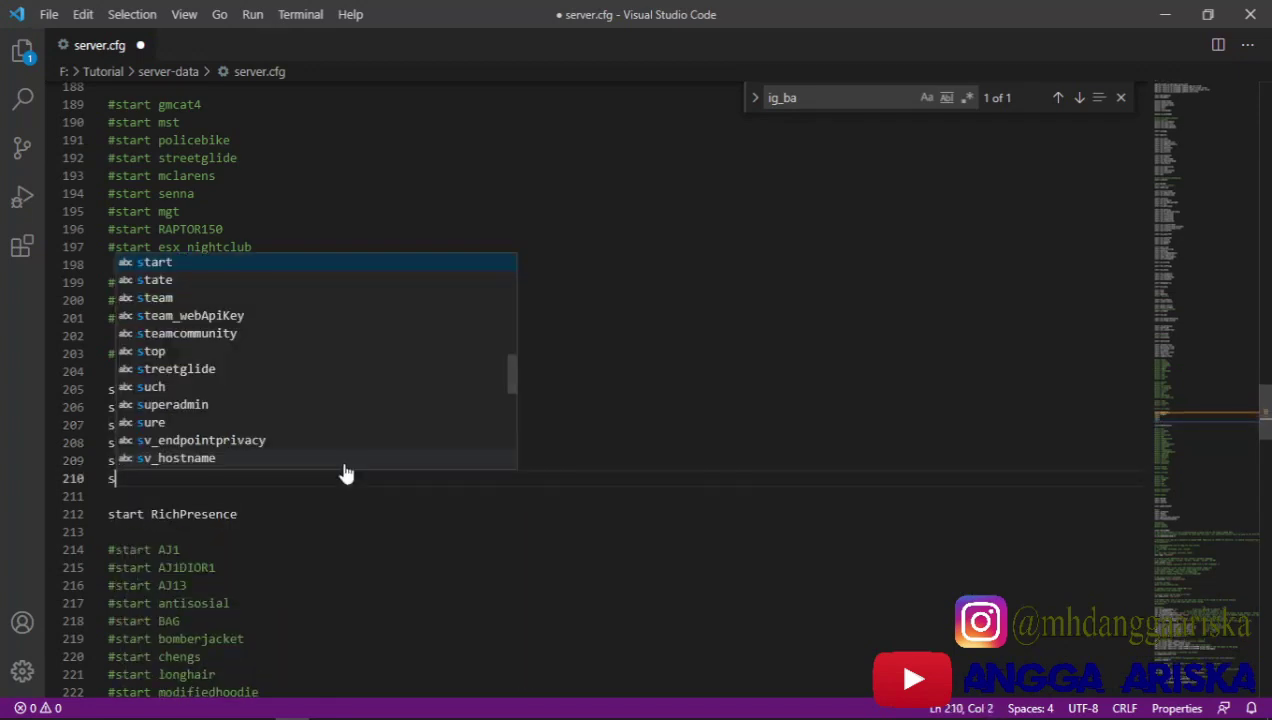
type("tart")
key("Escape")
key("Return")
type("start")
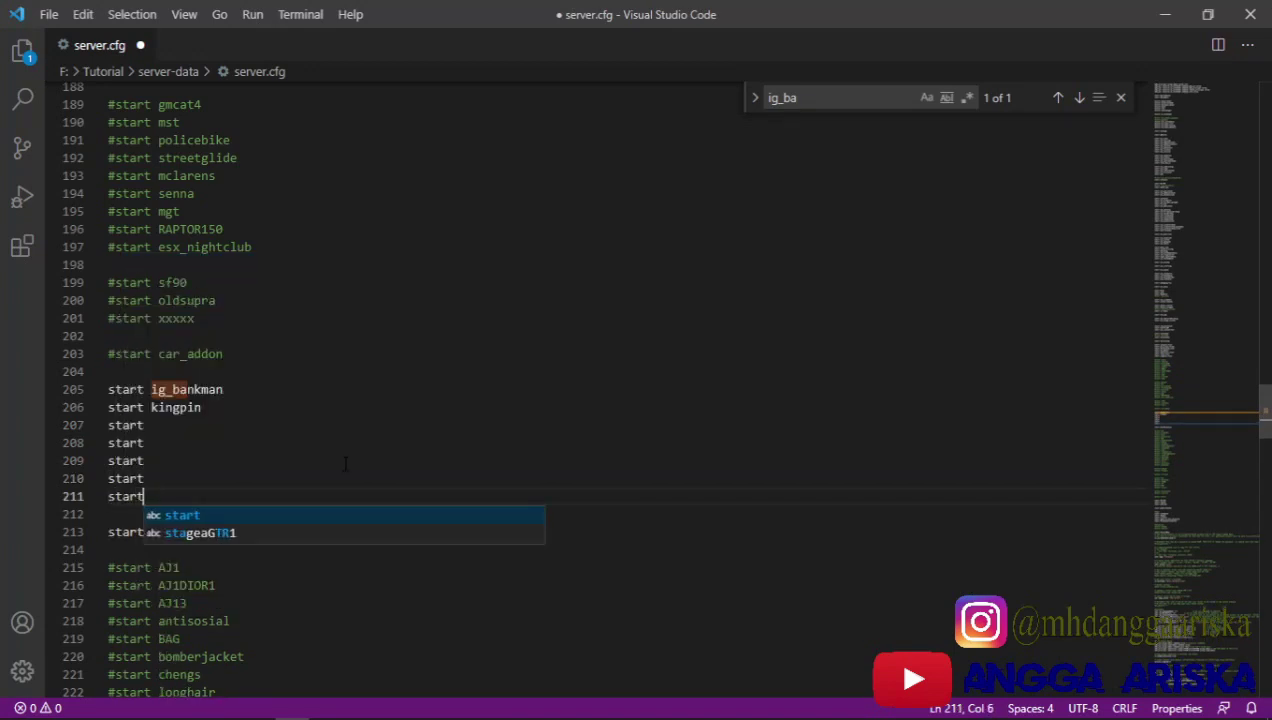
key("Escape")
key("Return")
type("start")
key("Escape")
Step: Complete the first empty start line as "start kids", checking the folder name in [peds]
left_click(276, 427)
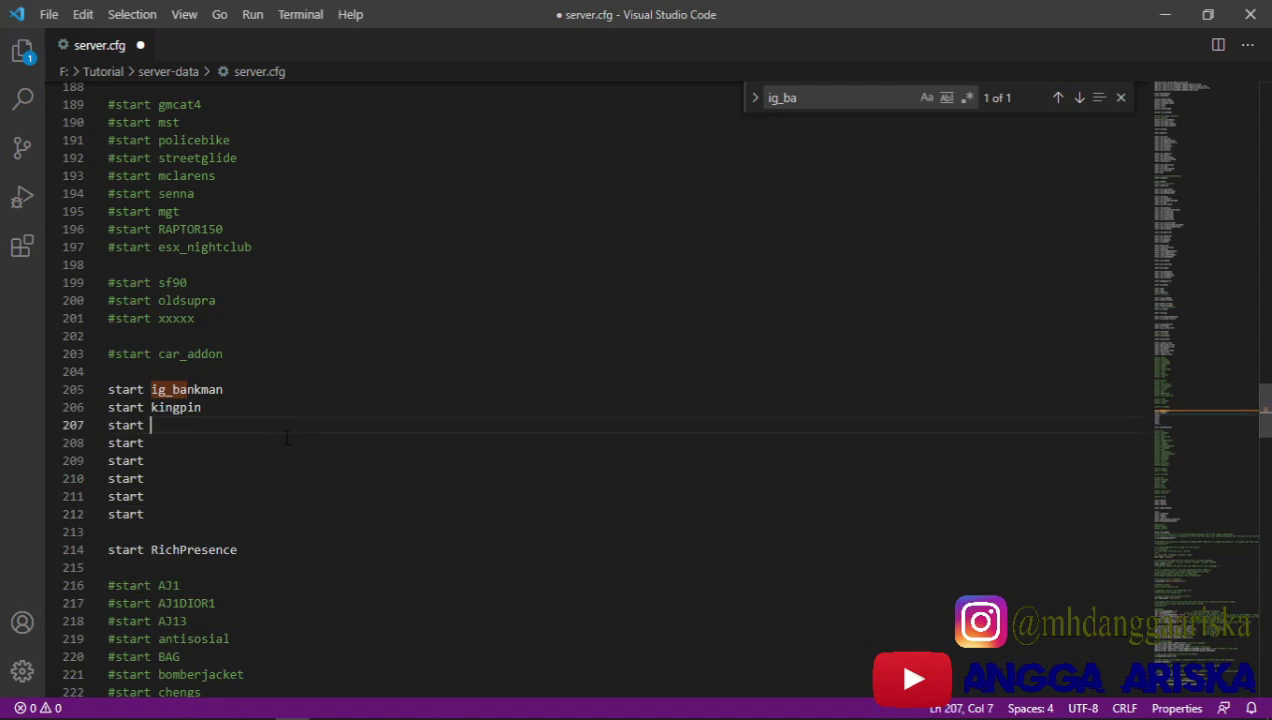
key("alt+Tab")
left_click(785, 257)
left_click(278, 430)
type("kids")
key("Down")
Step: Complete the start line below kids as "start Mai", matching the folder name in [peds]
key("alt+Tab")
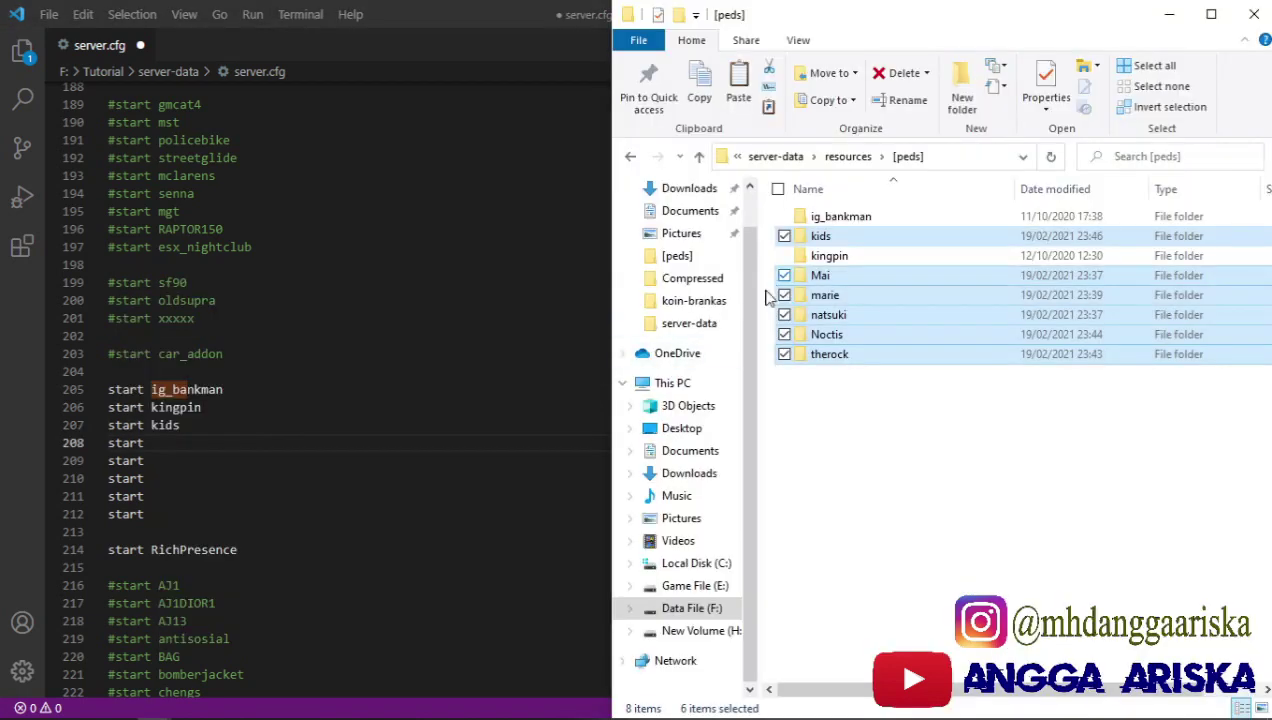
key("alt+Tab")
type("Mai")
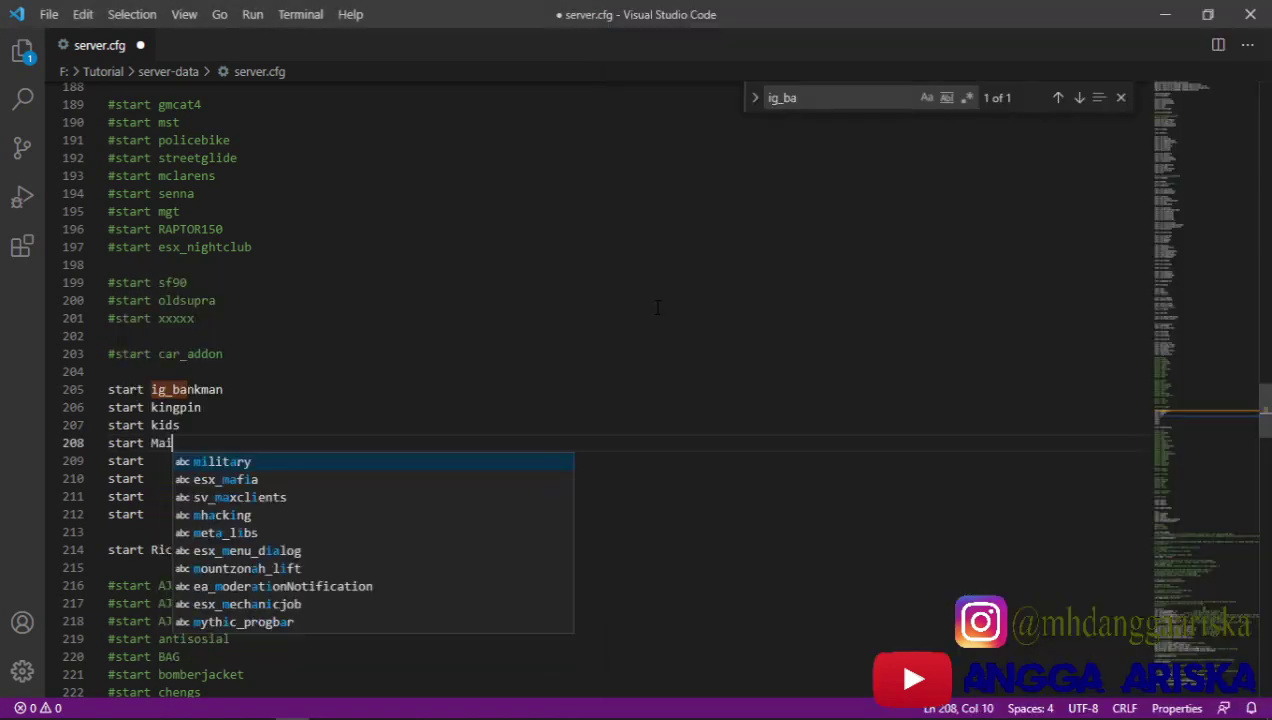
key("Escape")
key("Return")
key("BackSpace")
key("Down")
Step: Complete the start line below Mai as "start marie", matching the folder name in [peds]
key("alt+Tab")
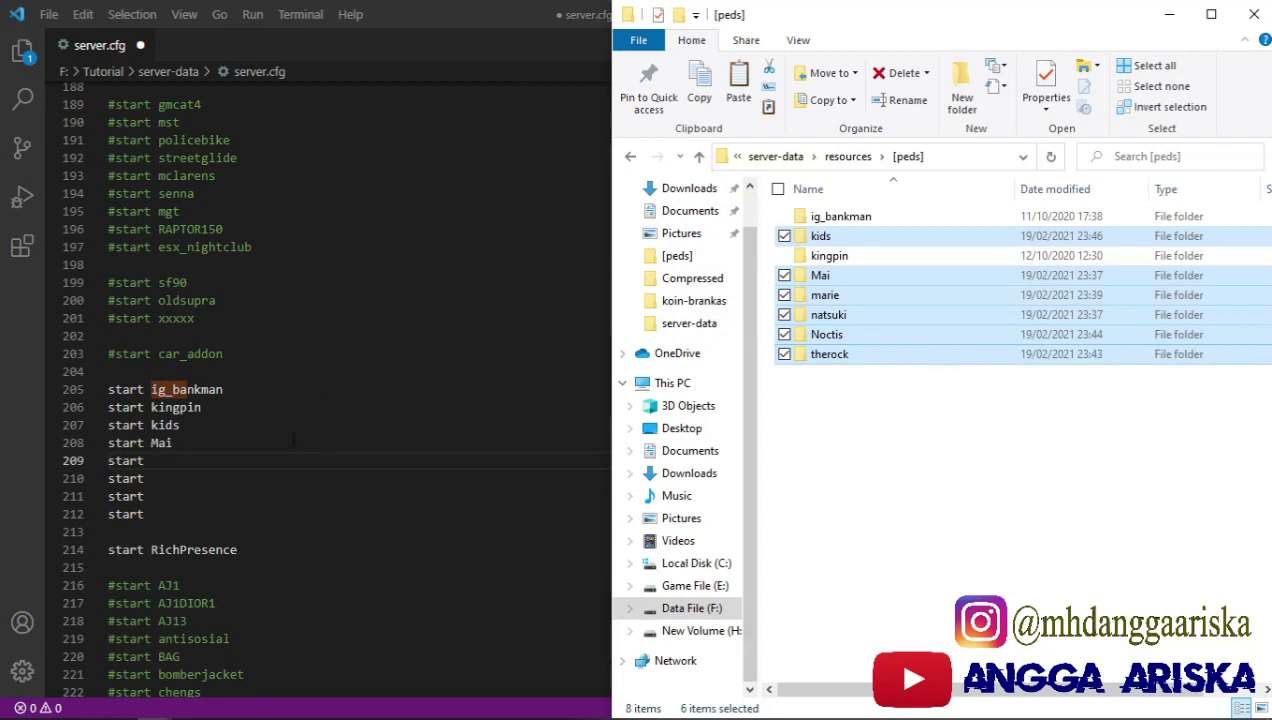
left_click(393, 460)
type("marie")
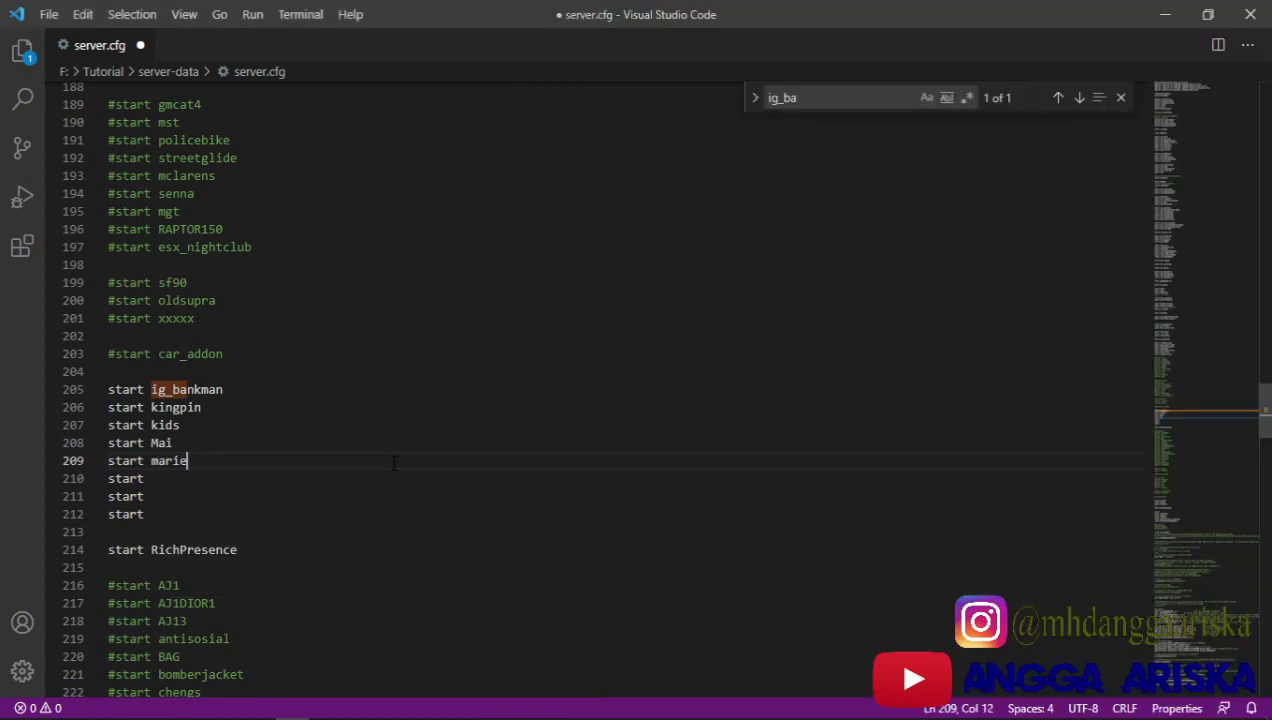
key("Down")
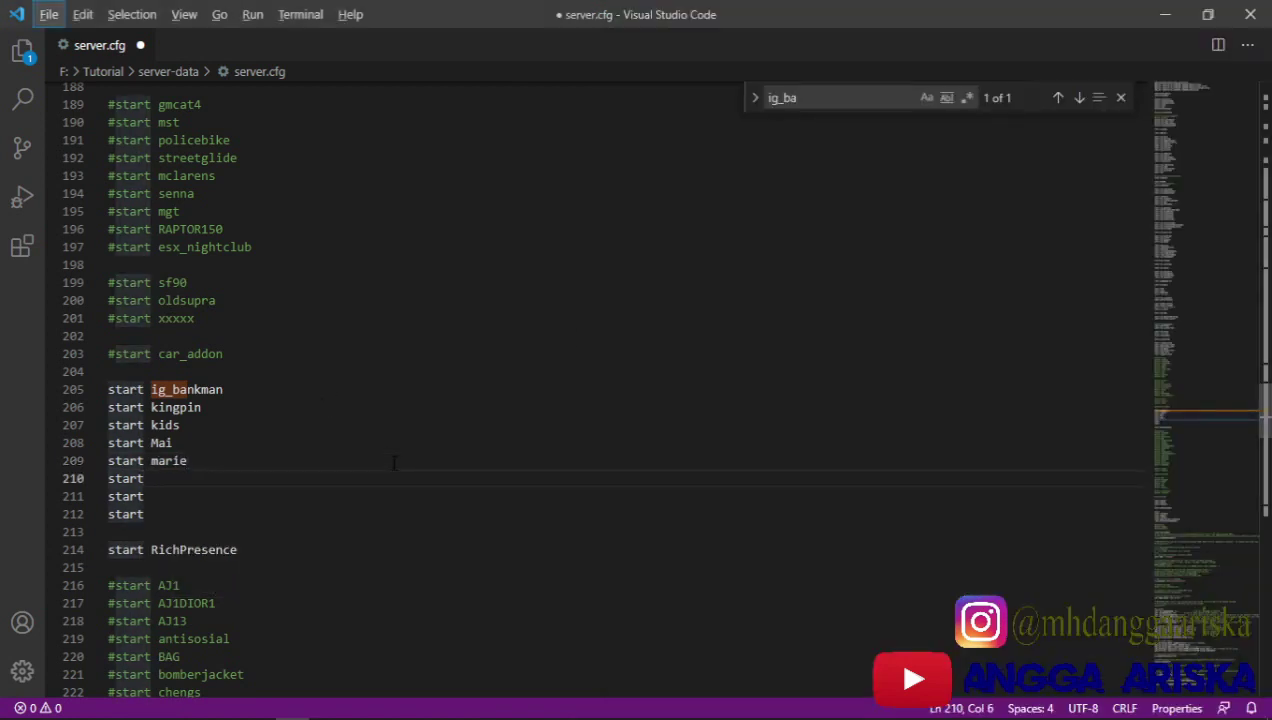
key("Up")
key("Down")
Step: Complete the start line below marie as "start natsuki", matching the folder name in [peds]
key("alt+Tab")
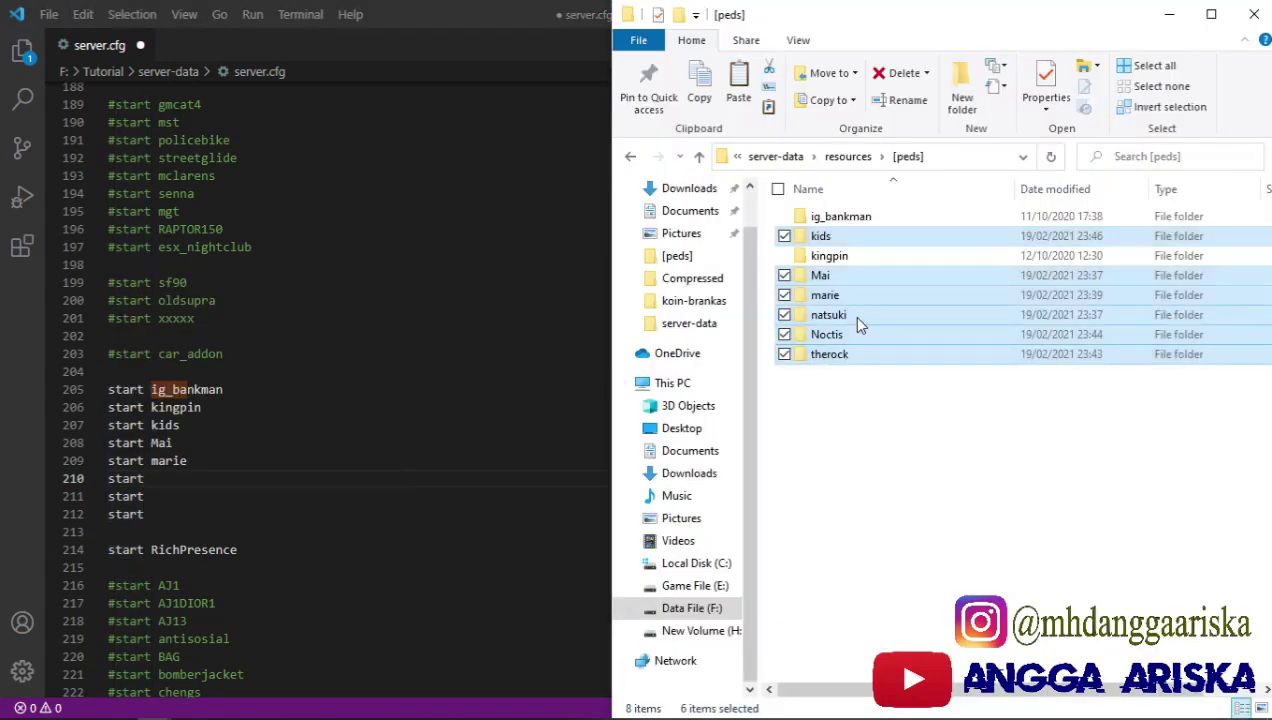
key("alt+Tab")
key("Down")
key("Up")
type("nats")
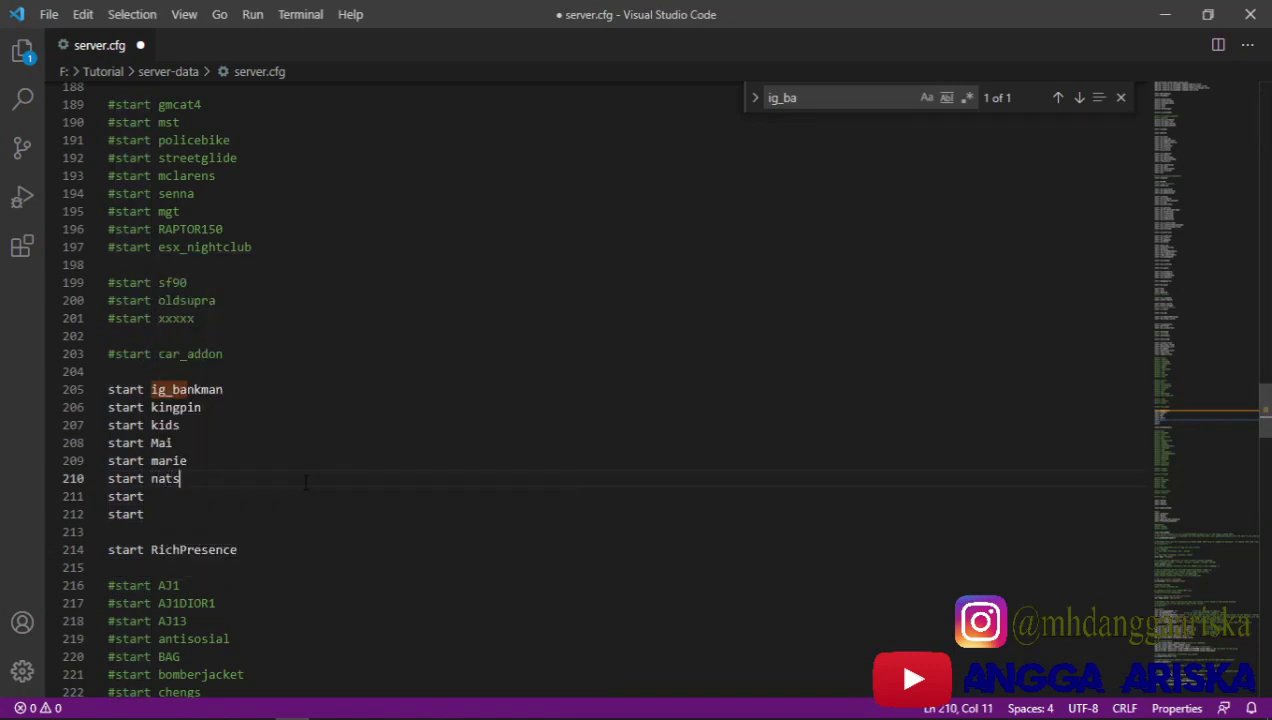
key("Down")
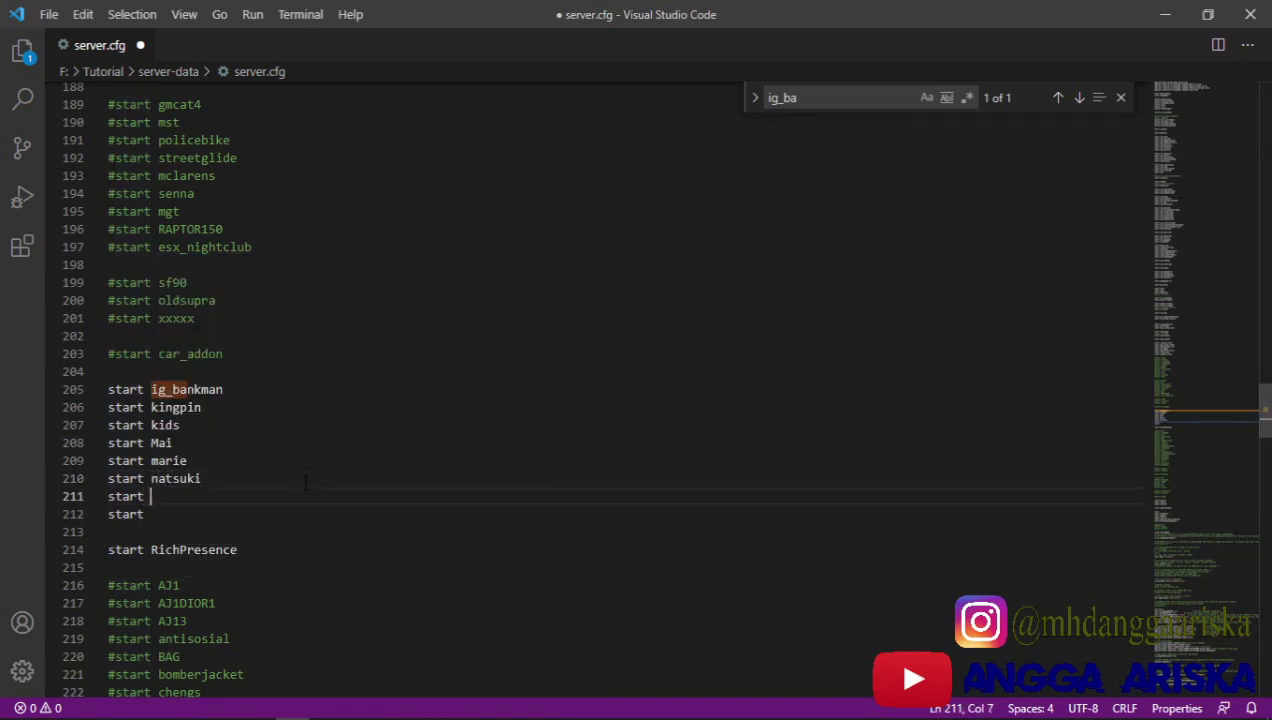
Step: Complete the start line below natsuki as "start Noctis", matching the folder name in [peds]
key("alt+Tab")
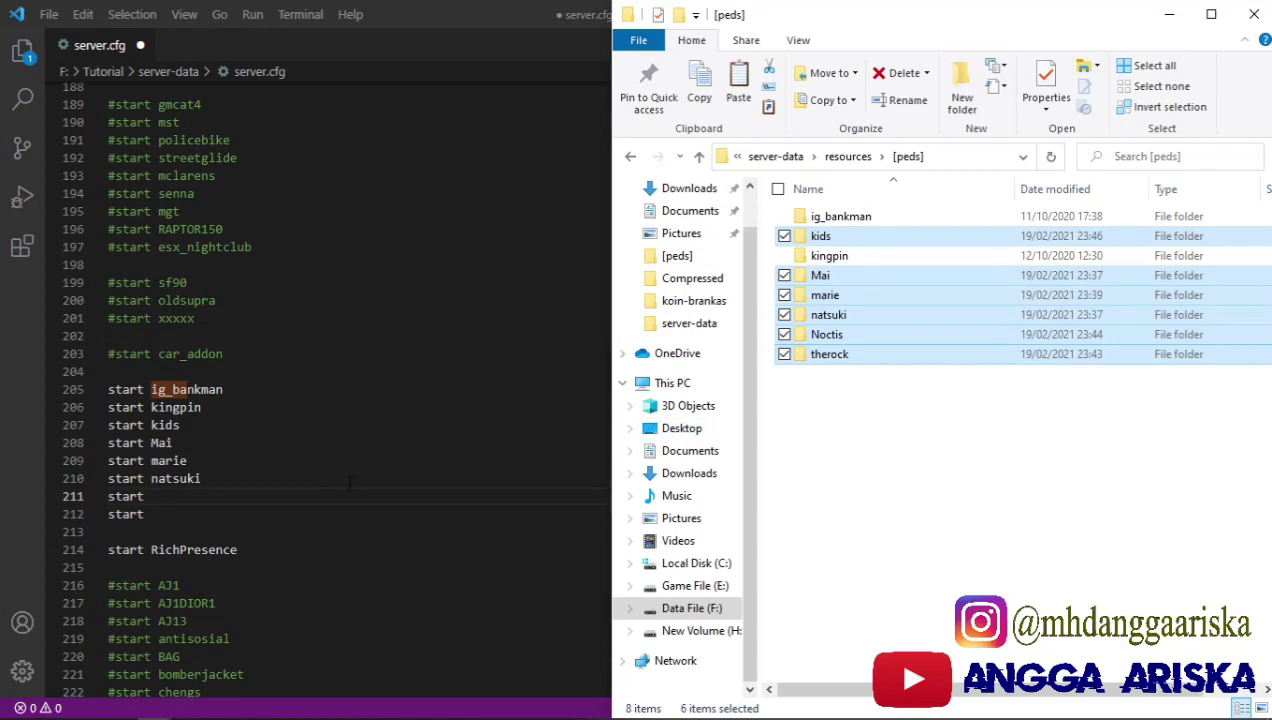
key("alt+Tab")
type("Noctis")
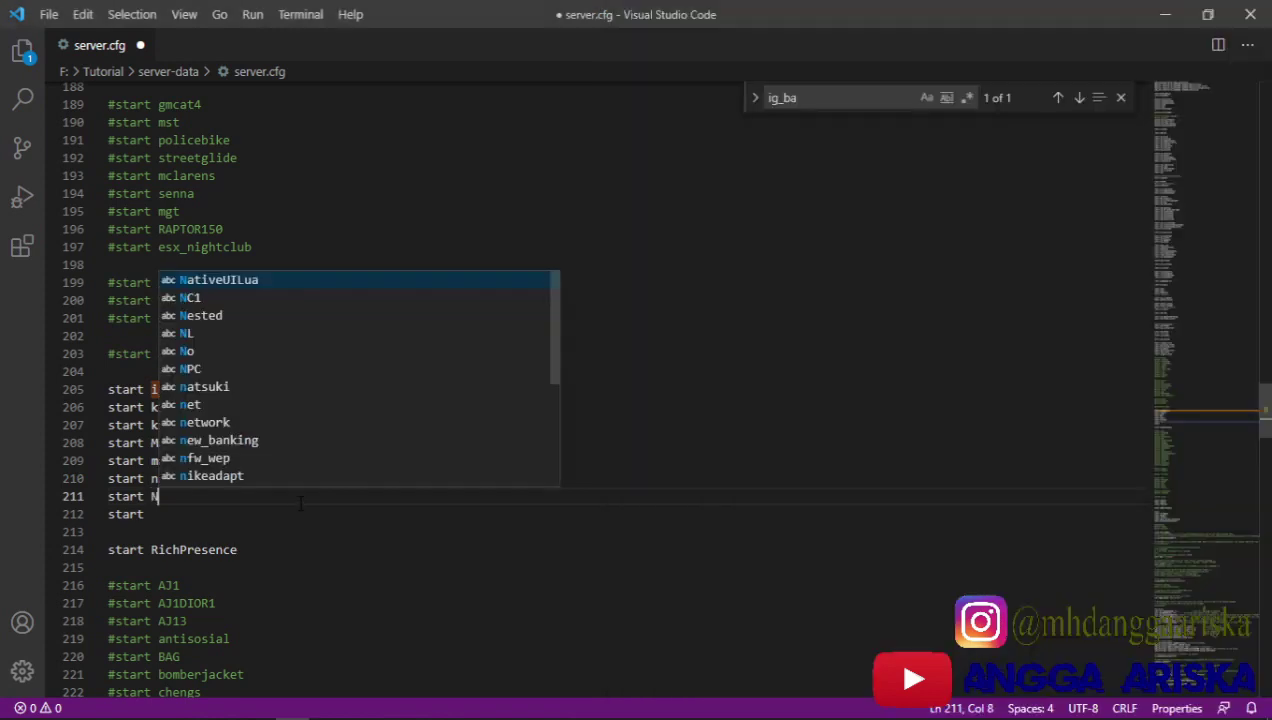
key("Down")
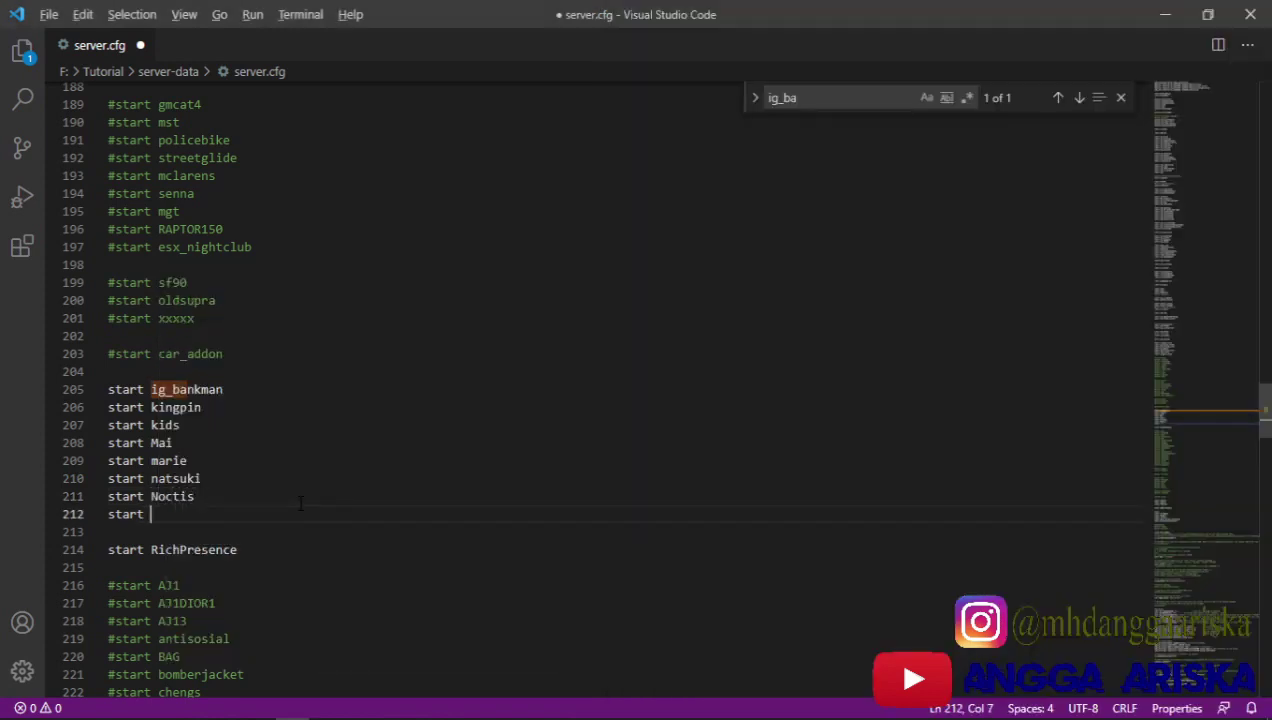
Step: Complete the last empty start line as "start therock", matching the folder name in [peds], and save server.cfg
key("alt+Tab")
key("alt+Tab")
type("theroc")
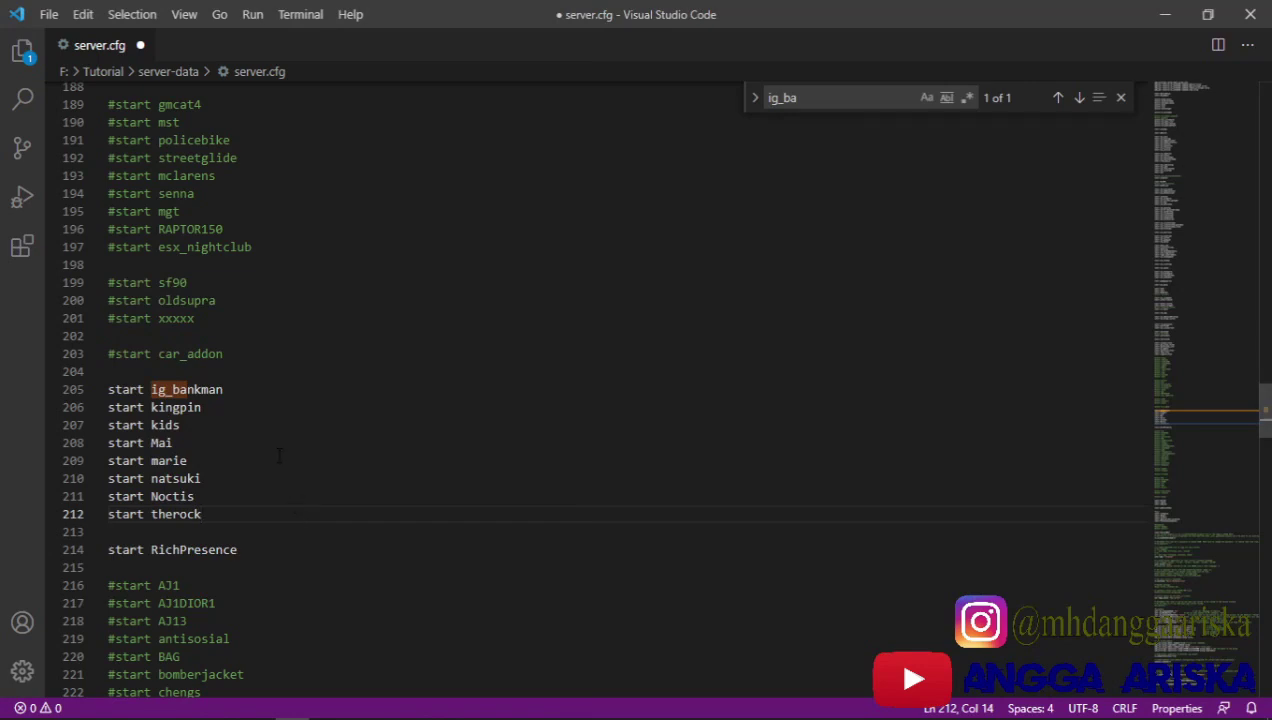
key("ctrl+s")
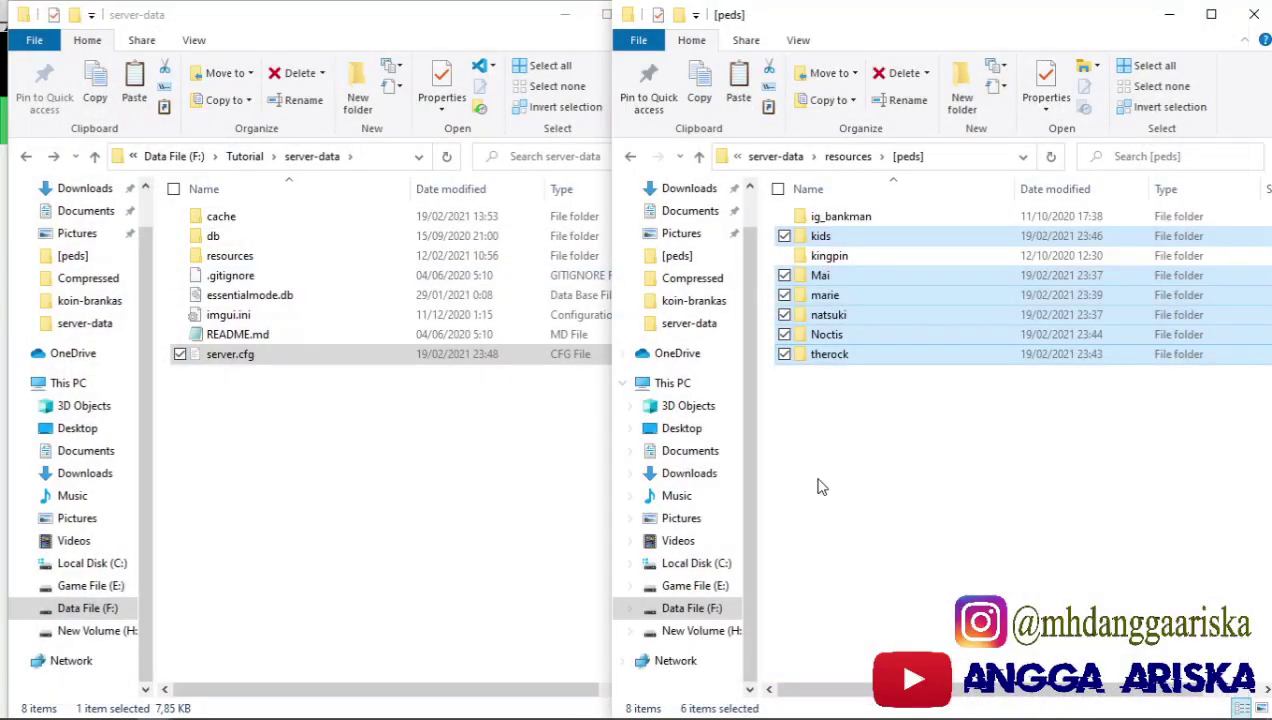
Step: Close the [peds] folder window in File Explorer and delete the cache folder from server-data
left_click(960, 476)
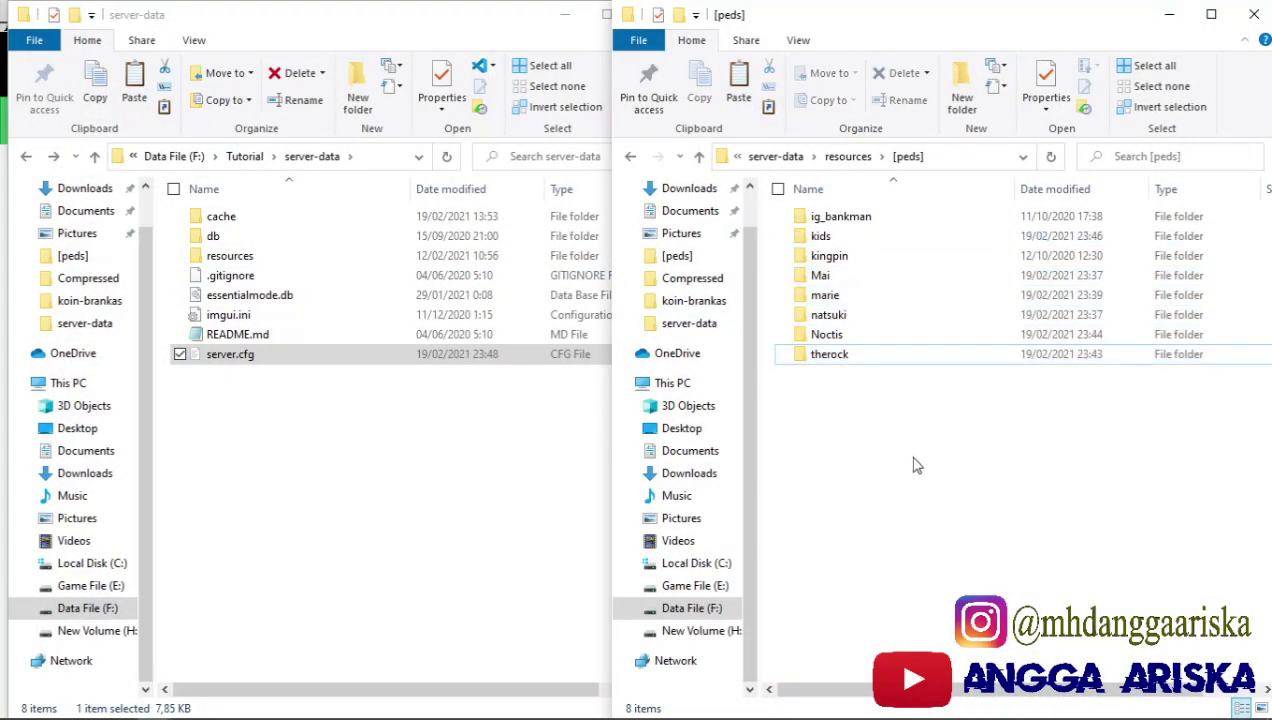
left_click(1254, 14)
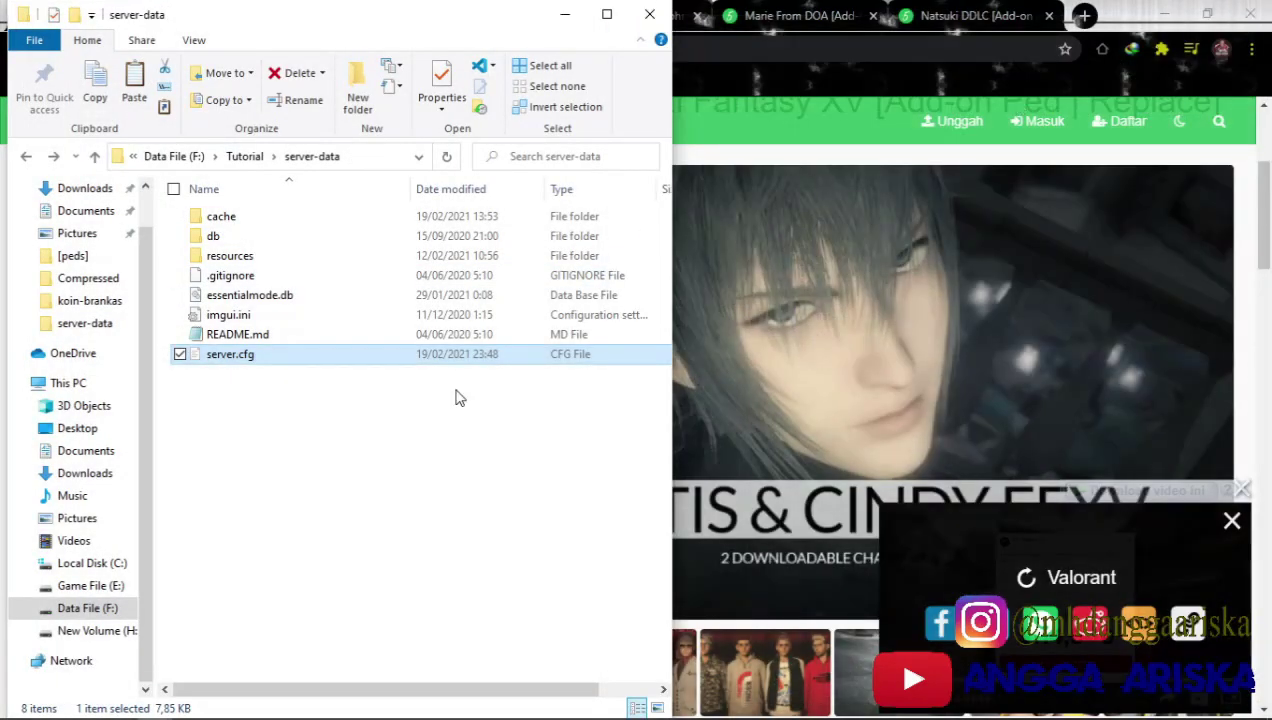
left_click(355, 530)
left_click(240, 217)
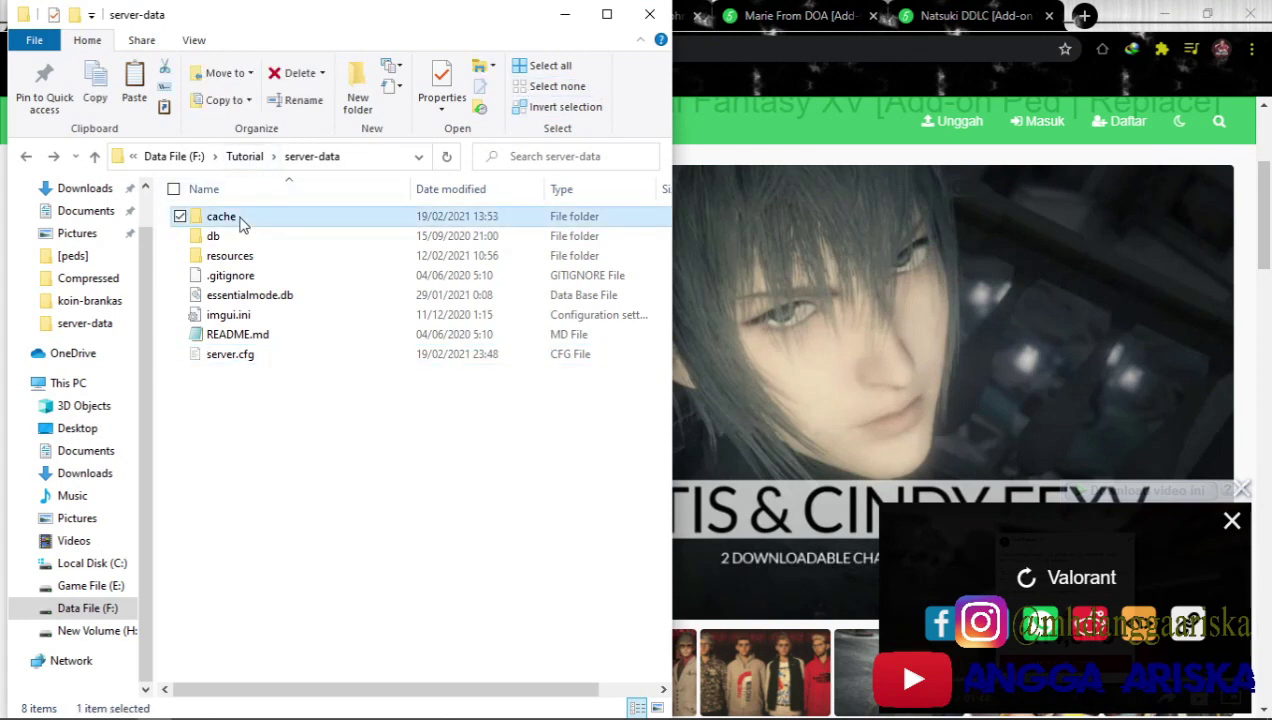
key("Delete")
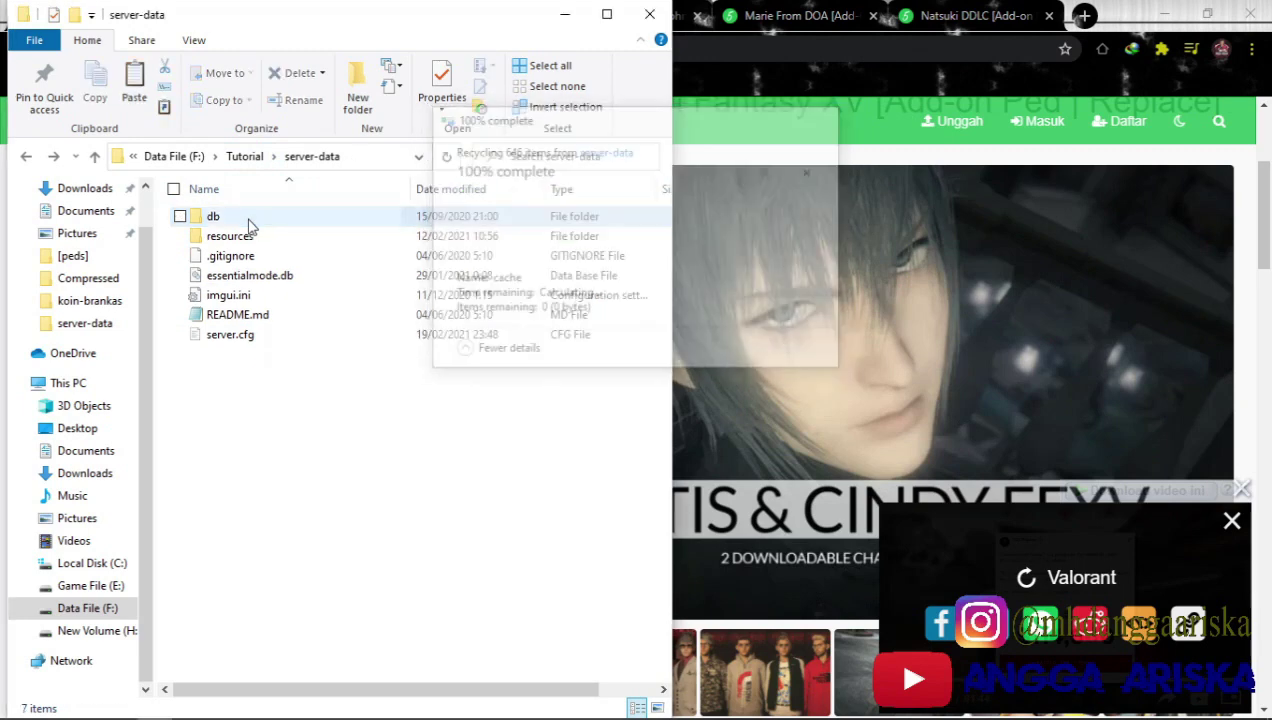
Step: Launch the server with !Starter.bat from the parent Tutorial folder
left_click(244, 156)
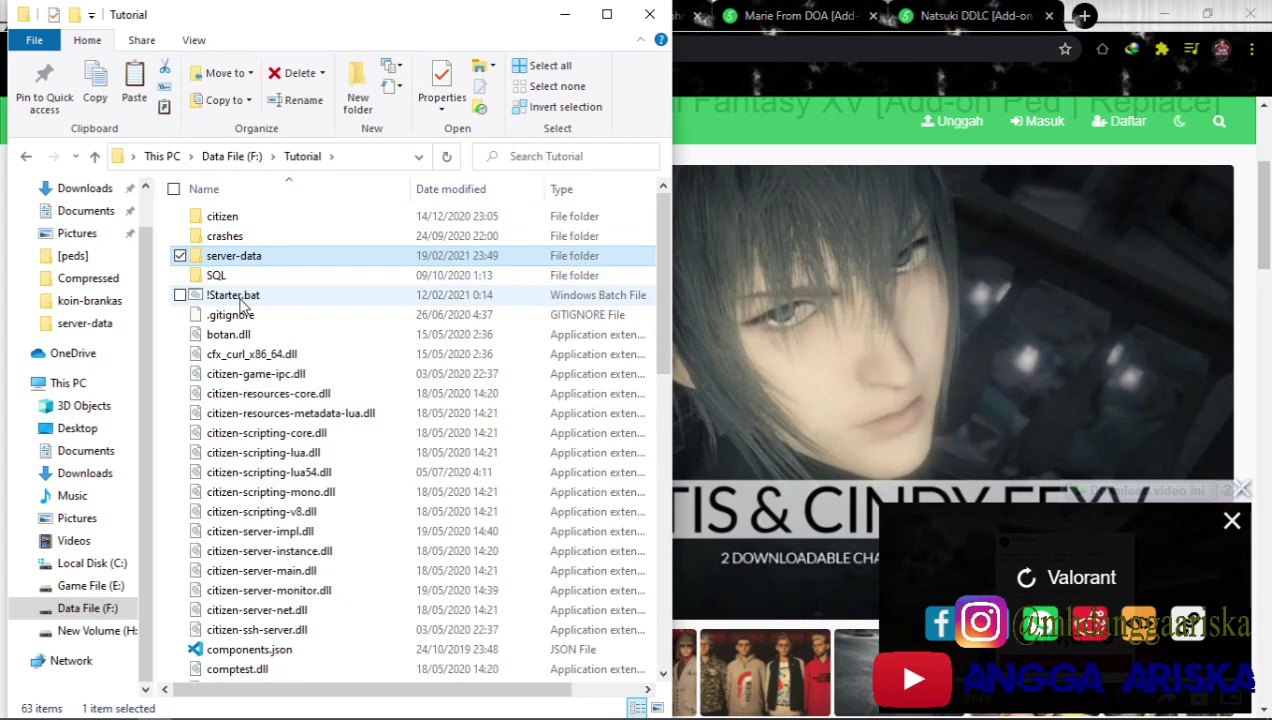
left_click(240, 300)
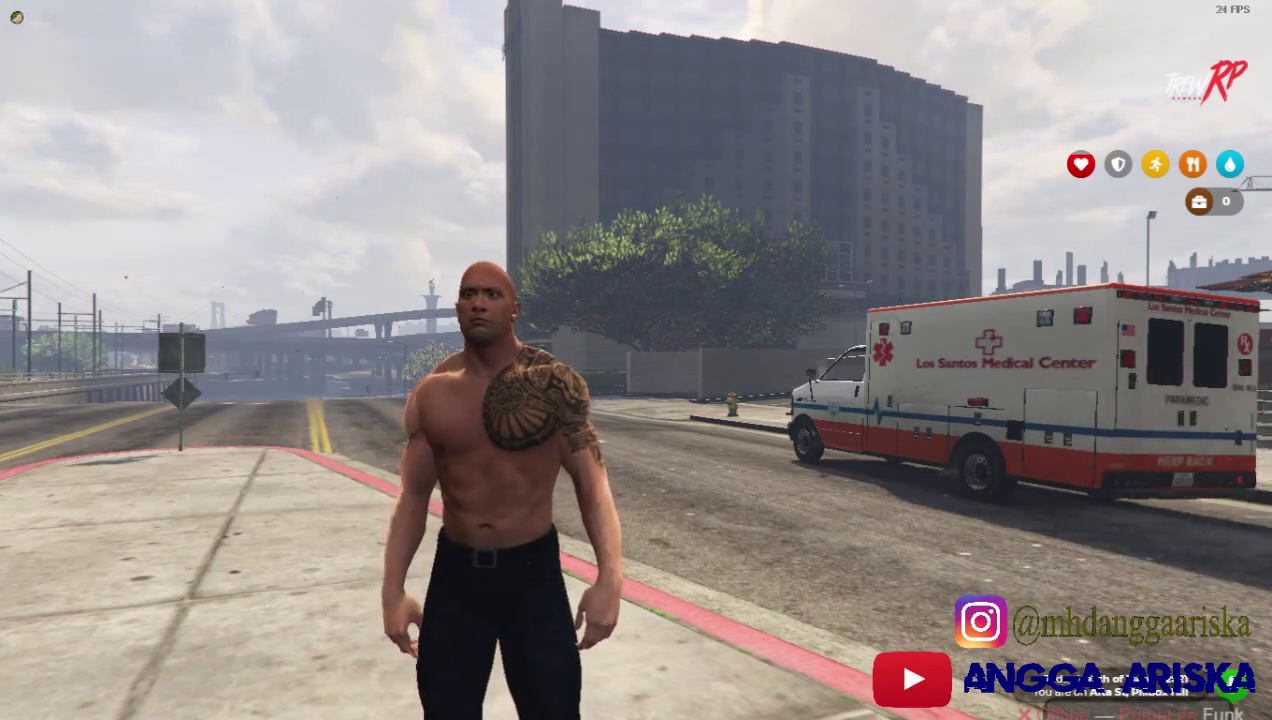
type("t")
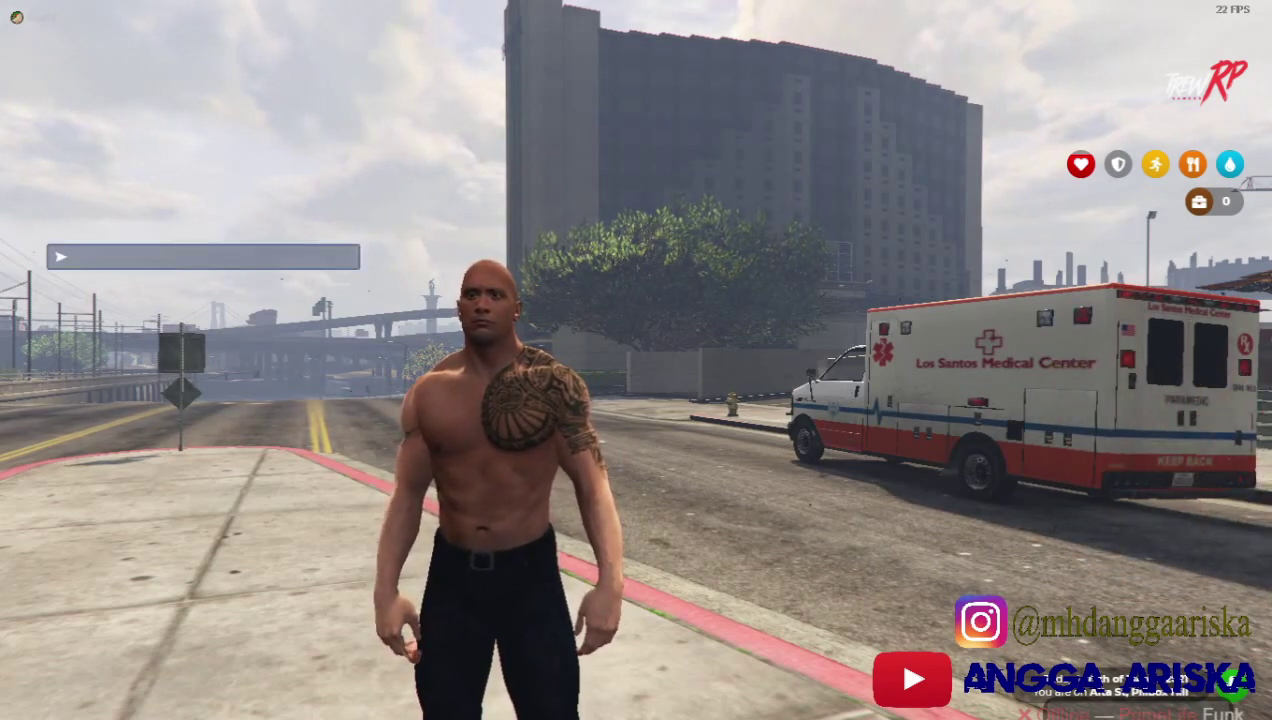
type("/")
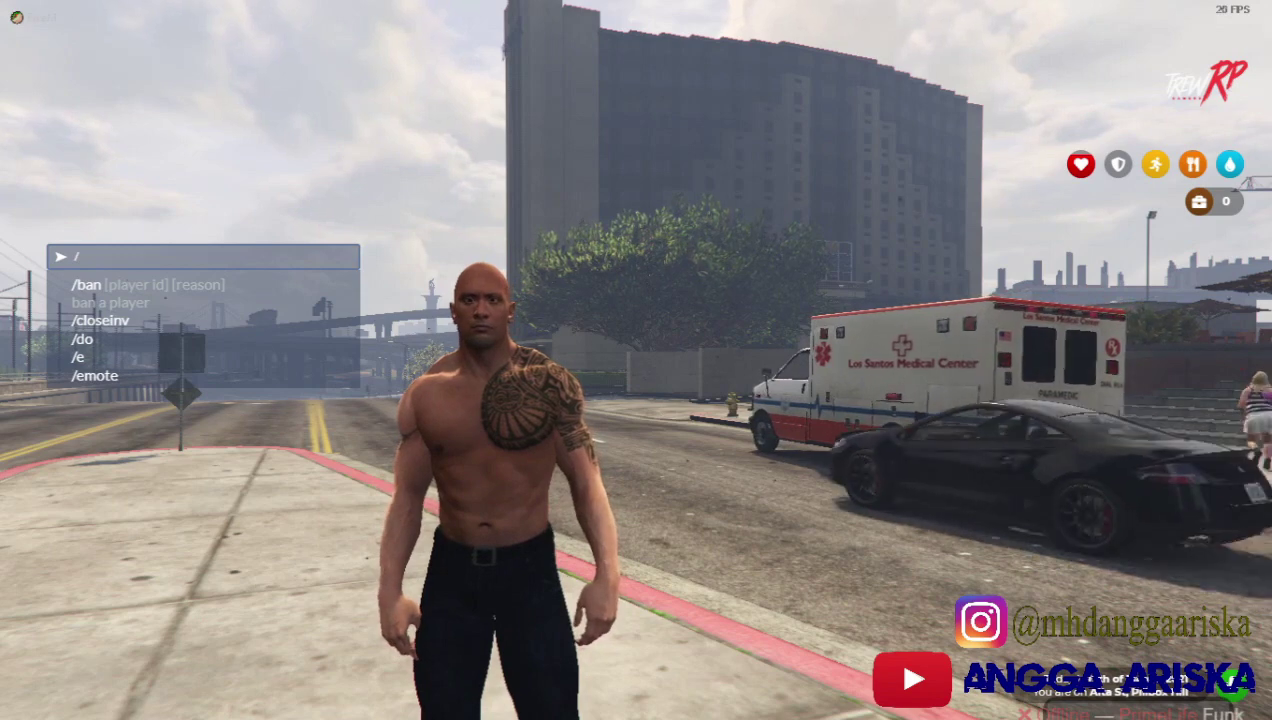
type("car")
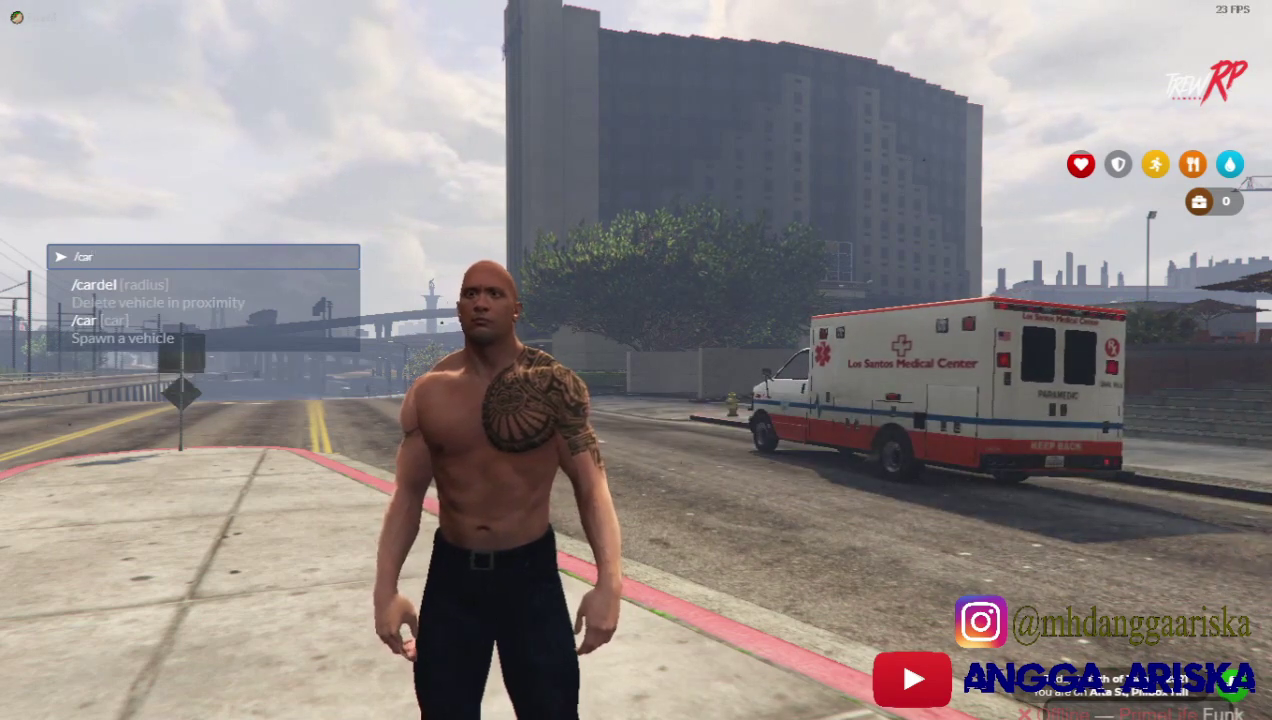
key("BackSpace")
key("BackSpace")
key("BackSpace")
type("peds")
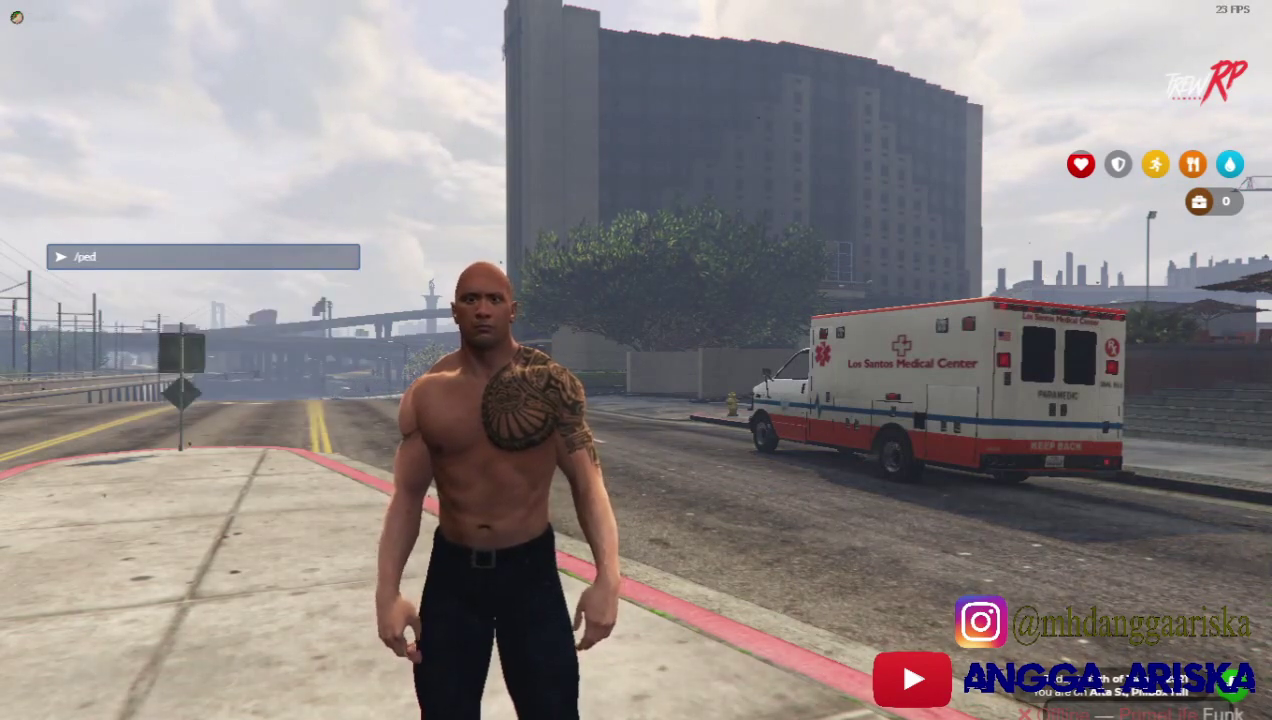
key("BackSpace")
key("BackSpace")
key("BackSpace")
key("BackSpace")
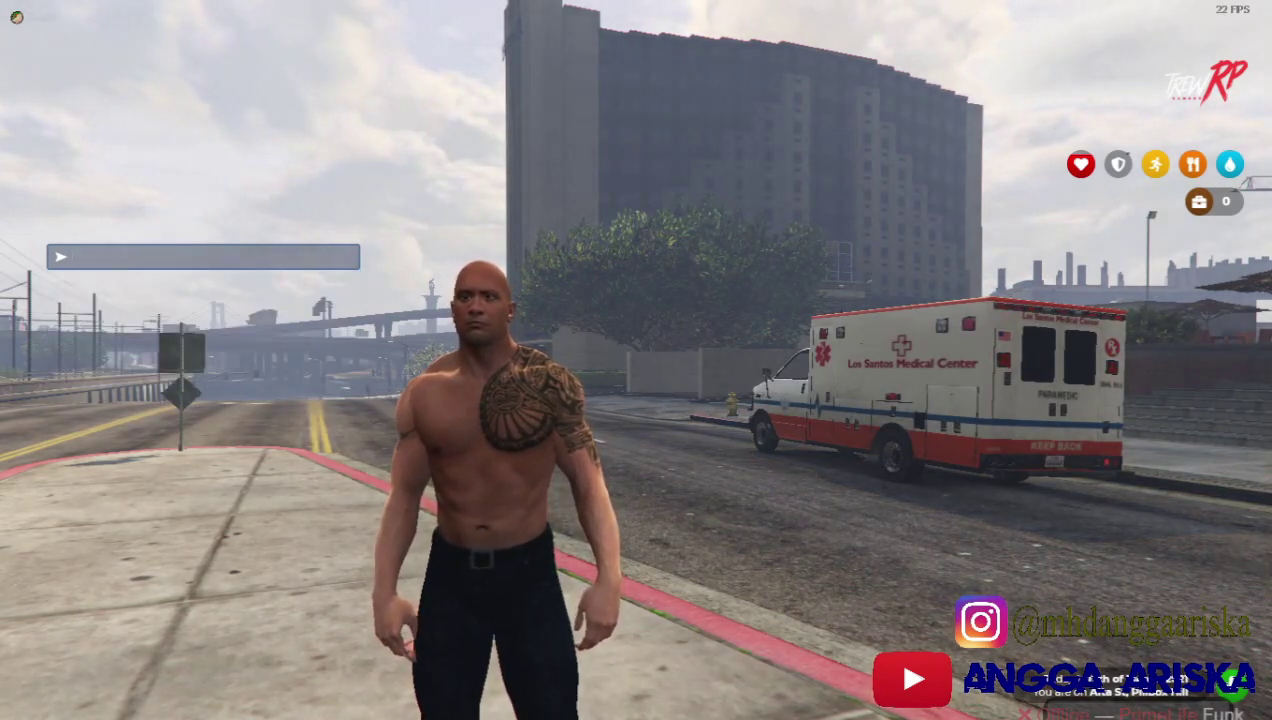
key("Escape")
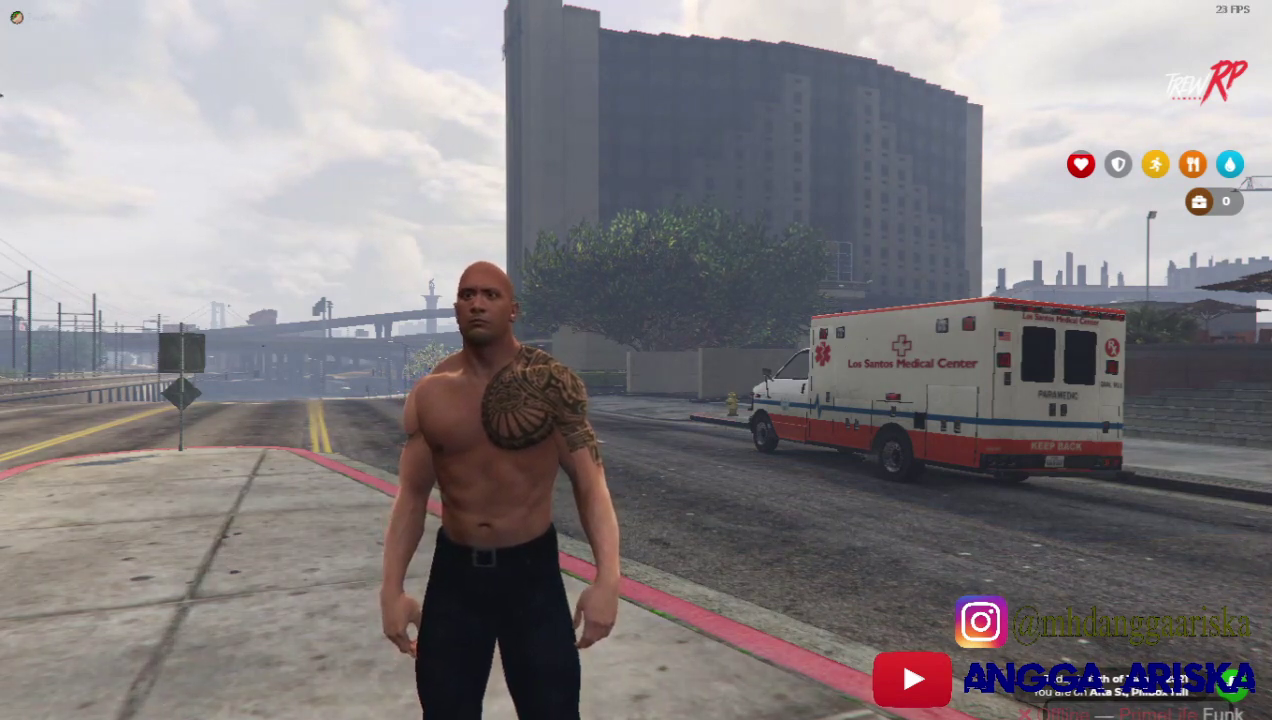